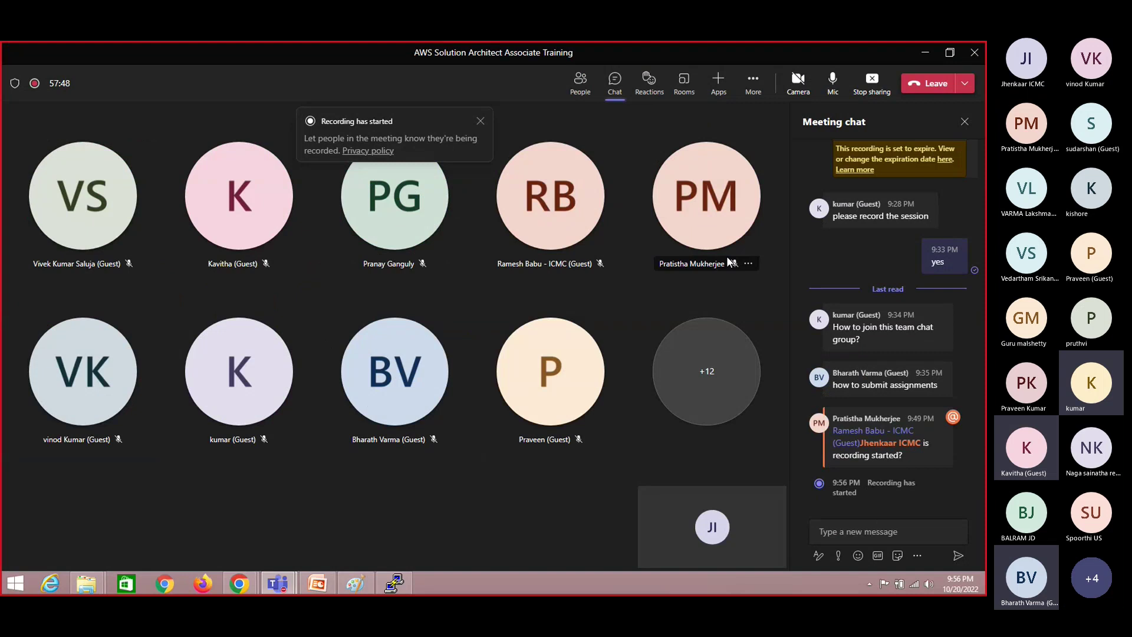
Examine the load balancer diagram in Paint and the webserver 1 page in the incognito Chrome window.
{"action": "left_click", "coordinate": [926, 56]}
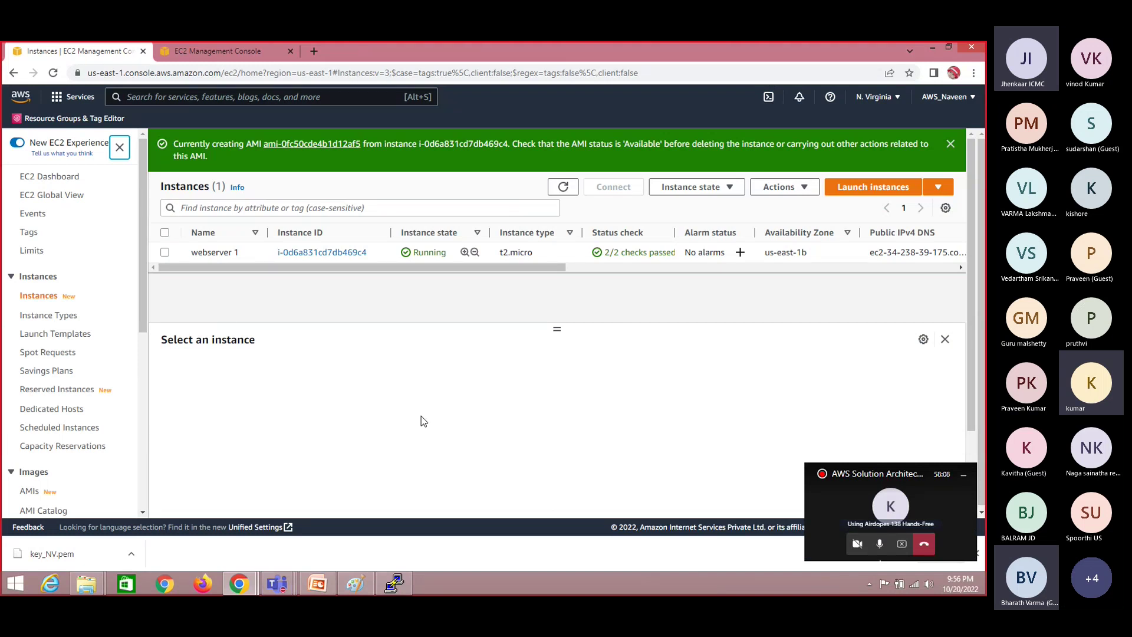
{"action": "left_click", "coordinate": [356, 583]}
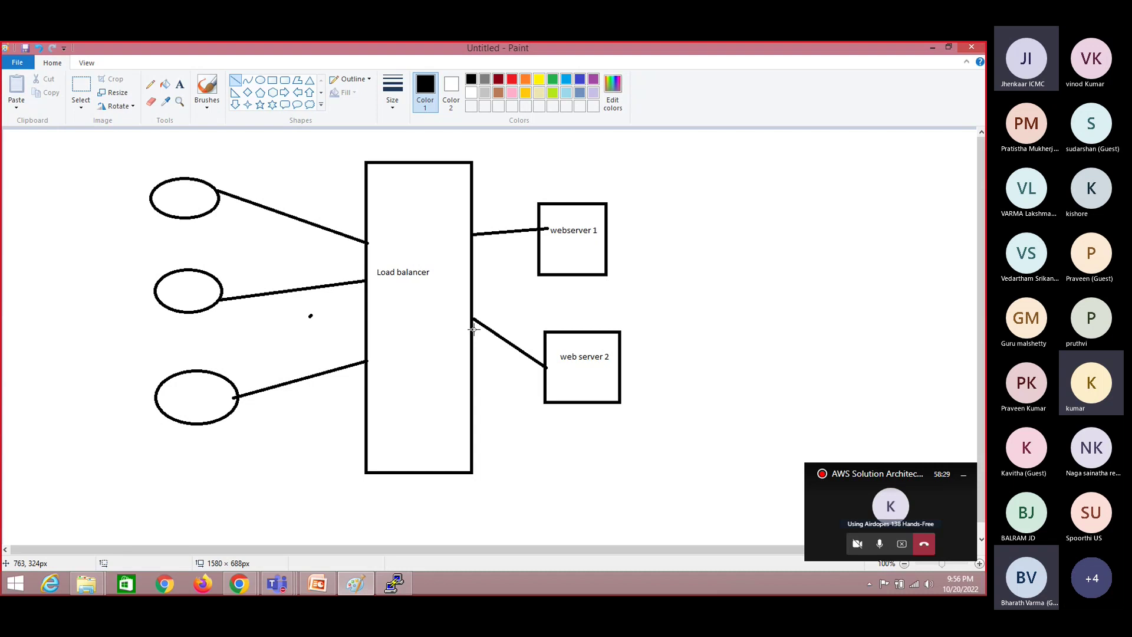
{"action": "key", "text": "alt"}
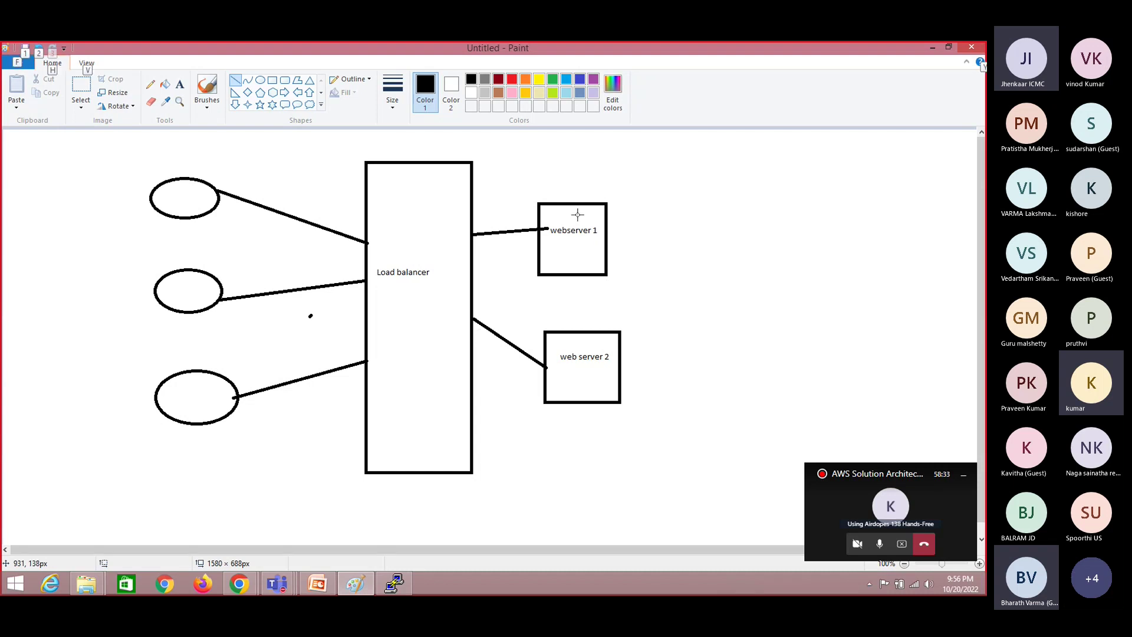
{"action": "key", "text": "alt+Tab"}
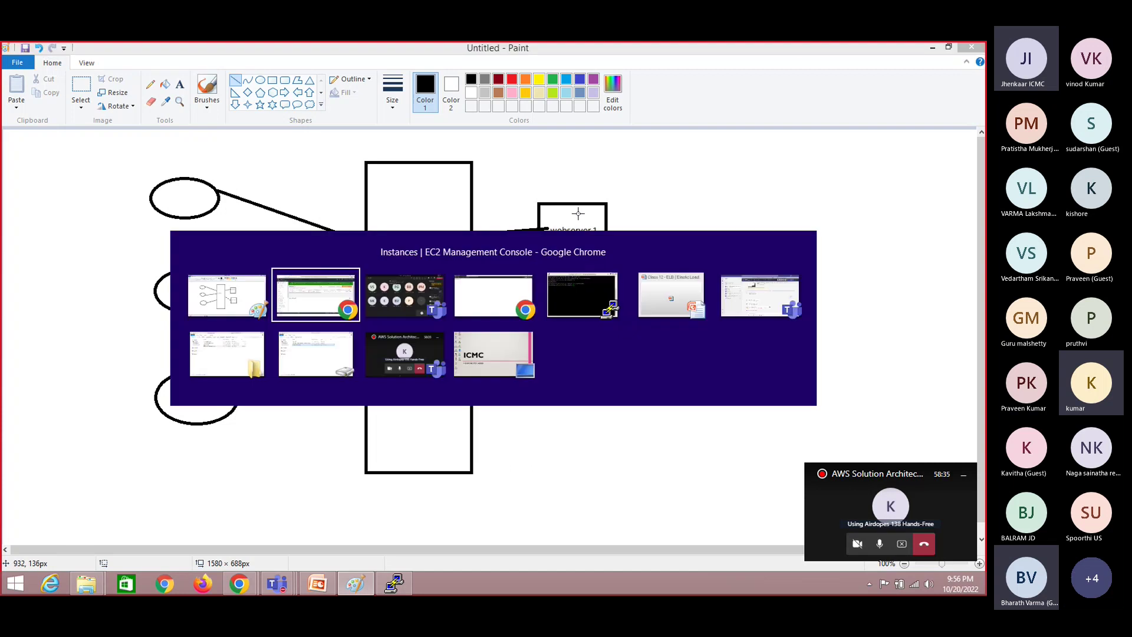
{"action": "key", "text": "alt+Tab"}
{"action": "key", "text": "alt+Tab"}
{"action": "key", "text": "alt+Tab"}
{"action": "key", "text": "alt+shift+Tab"}
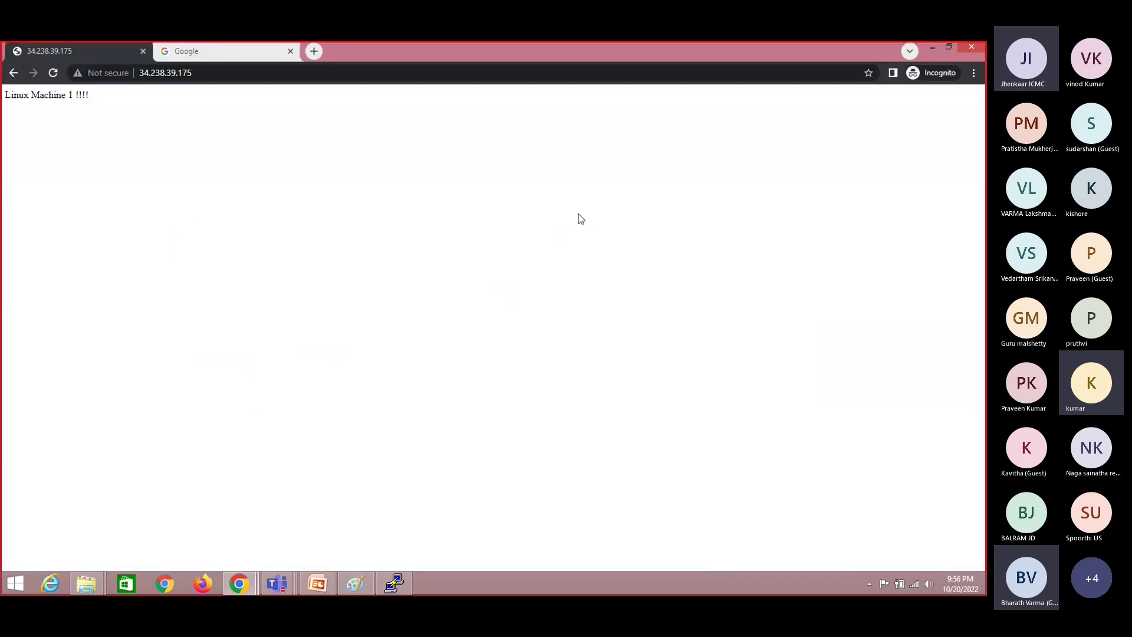
{"action": "key", "text": "alt+Tab"}
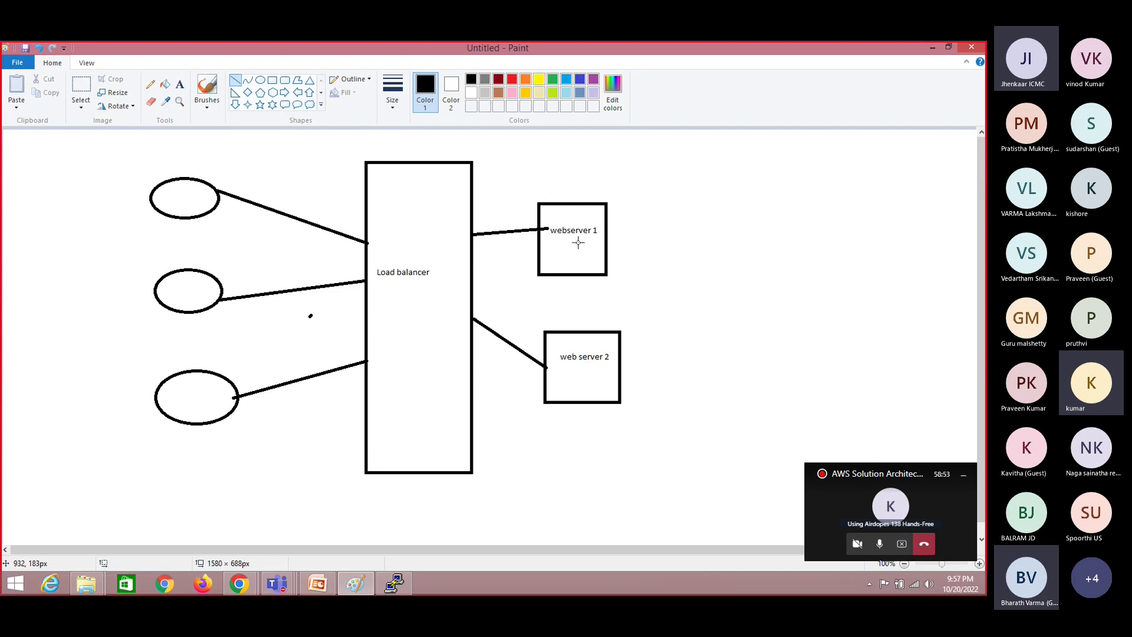
Switch to the Chrome window showing the EC2 Instances list.
{"action": "key", "text": "alt+Tab"}
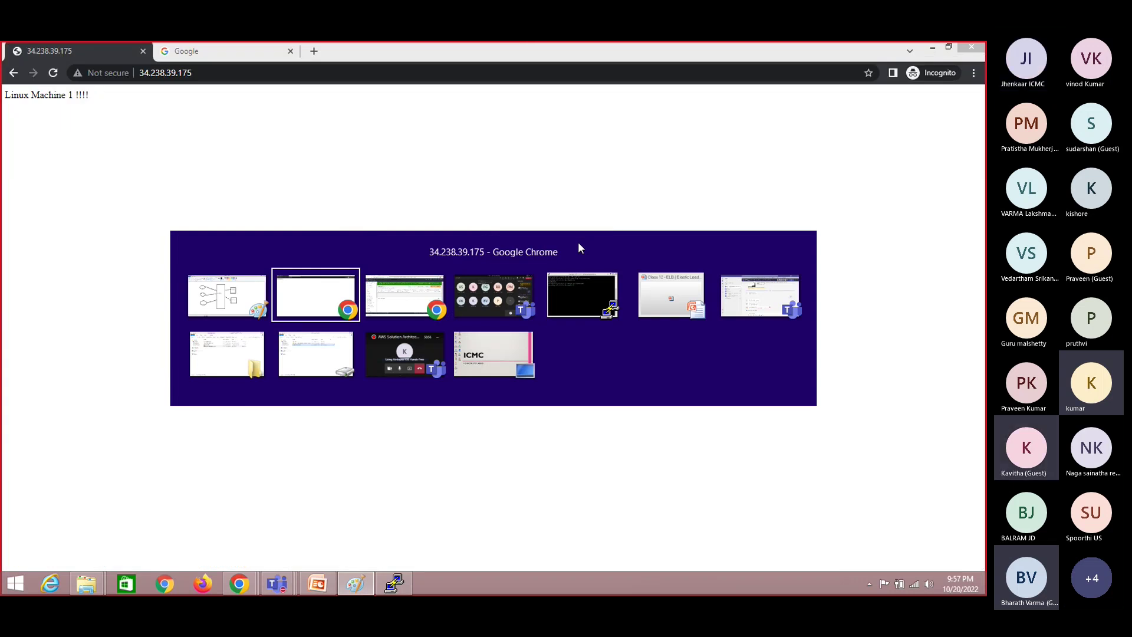
{"action": "key", "text": "alt+Tab"}
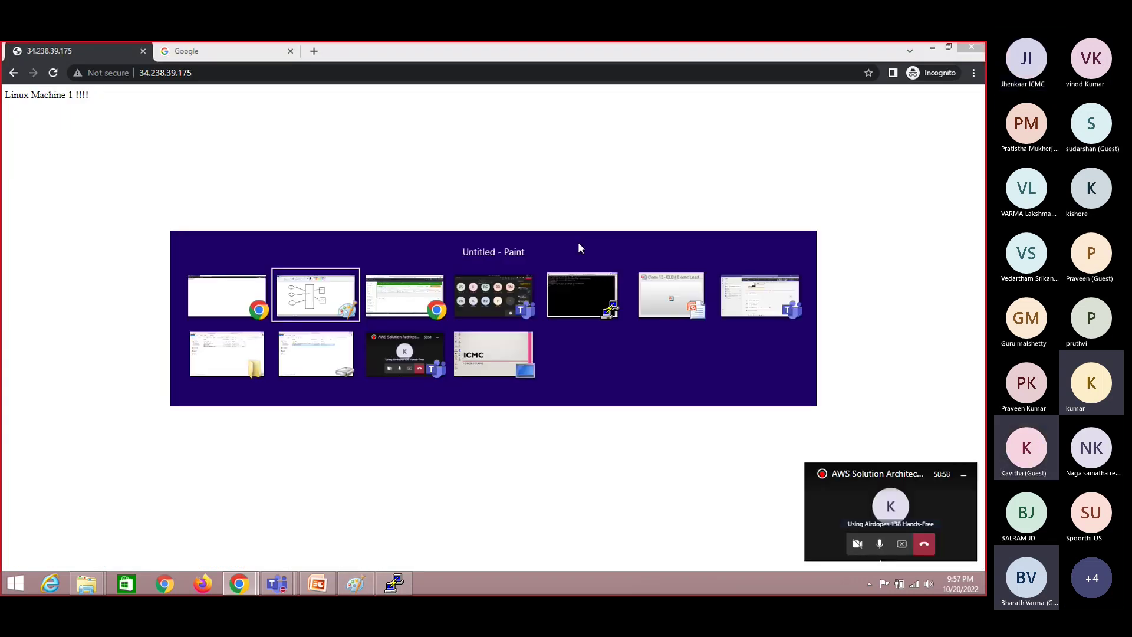
{"action": "key", "text": "alt+Tab"}
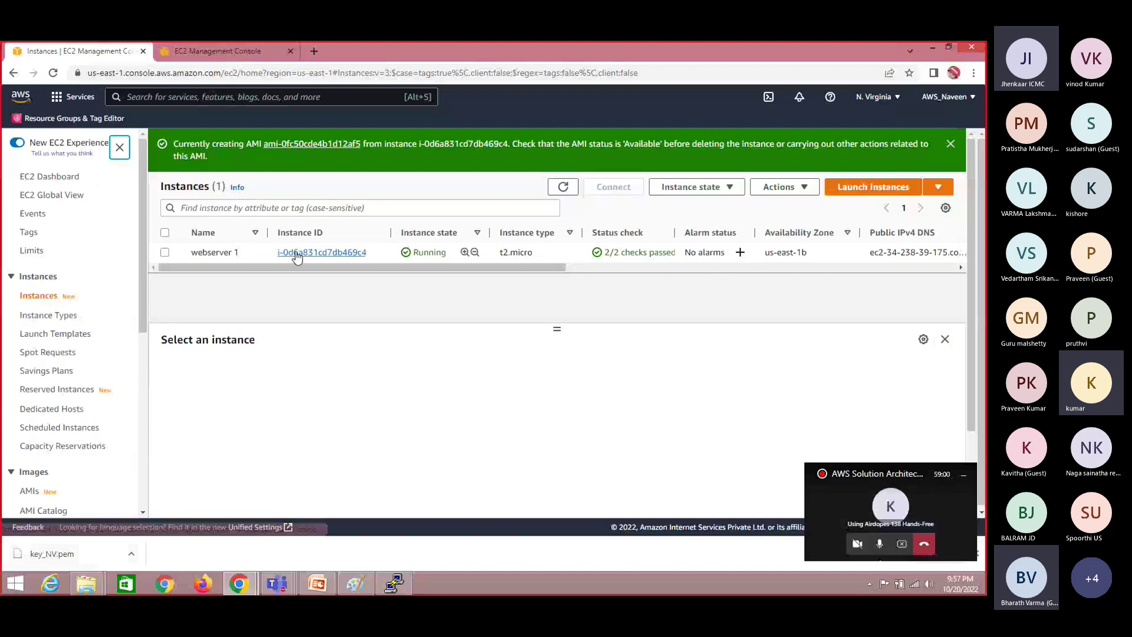
{"action": "left_click", "coordinate": [165, 253]}
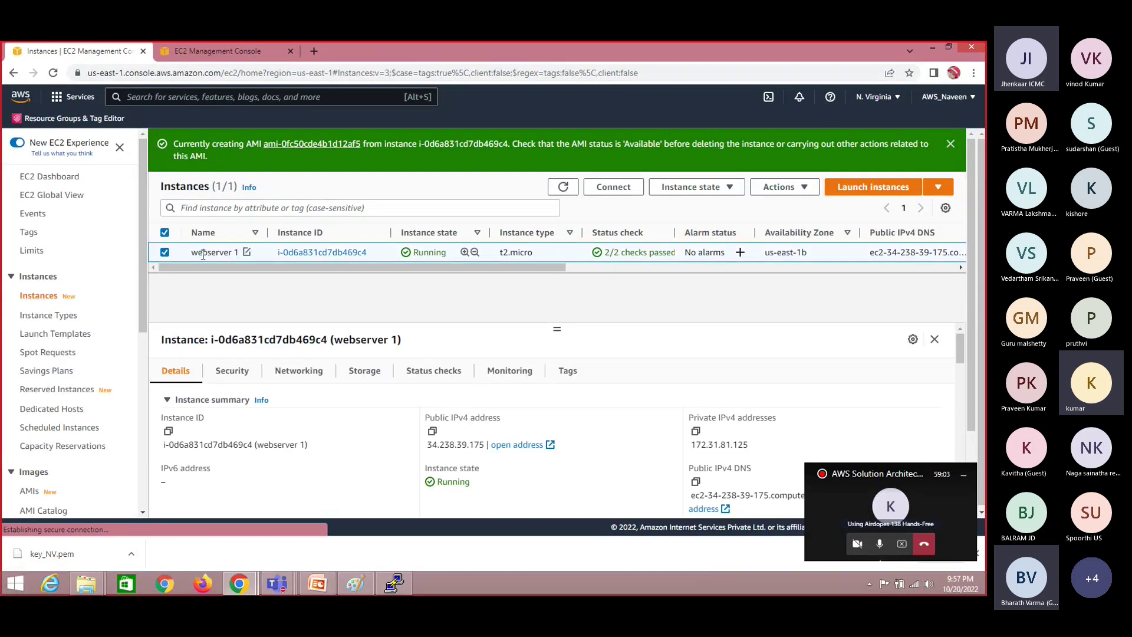
{"action": "left_click", "coordinate": [781, 188]}
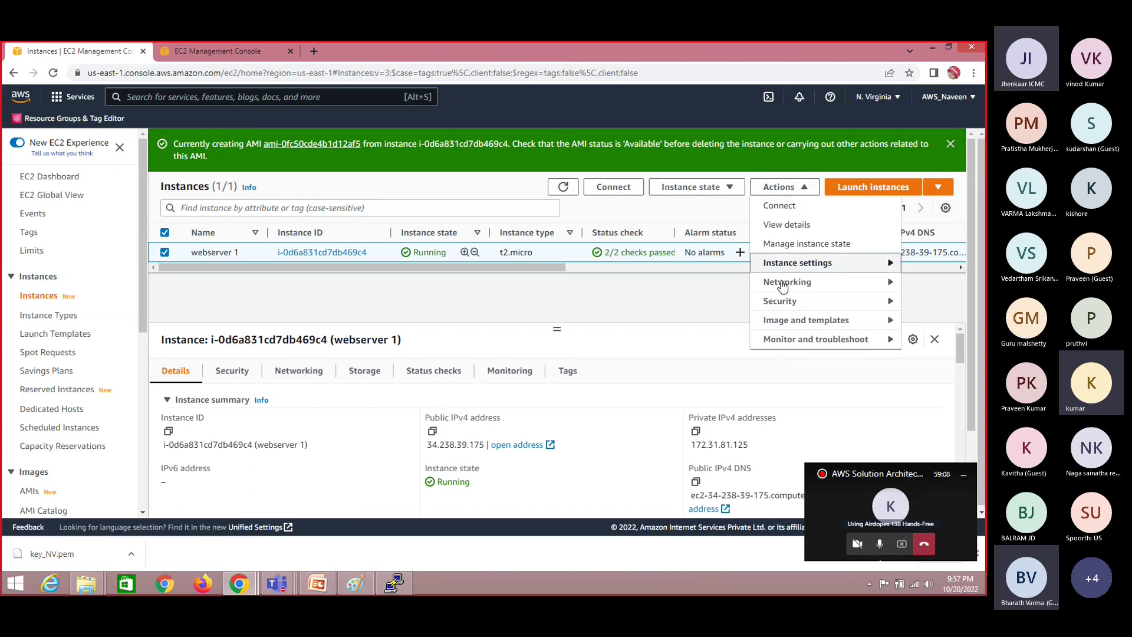
{"action": "mouse_move", "coordinate": [783, 326]}
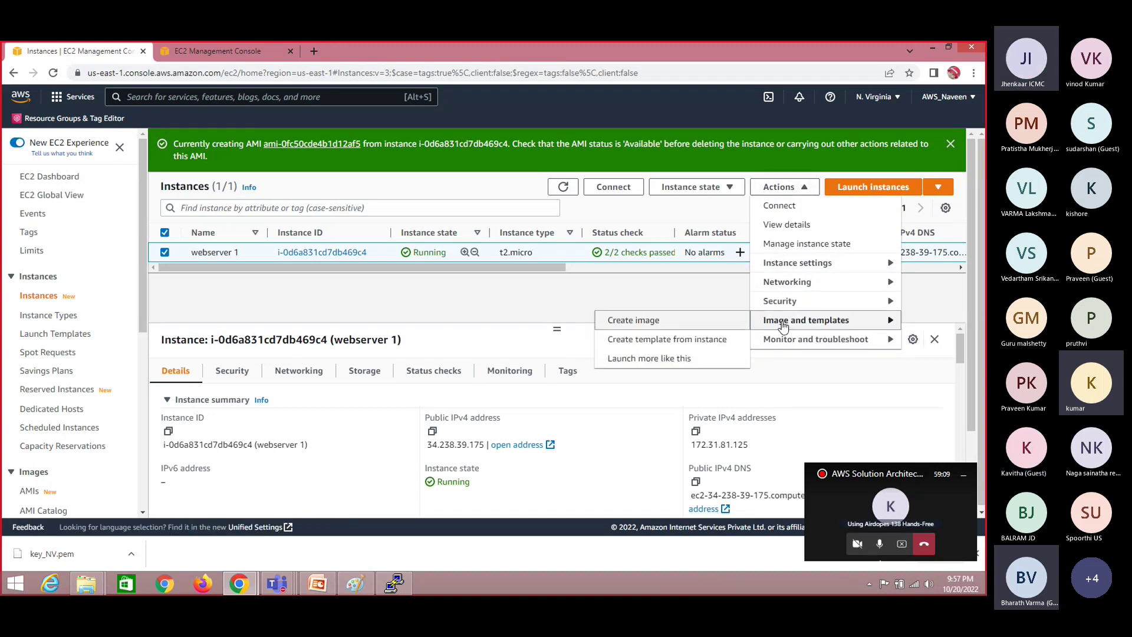
{"action": "left_click", "coordinate": [638, 325]}
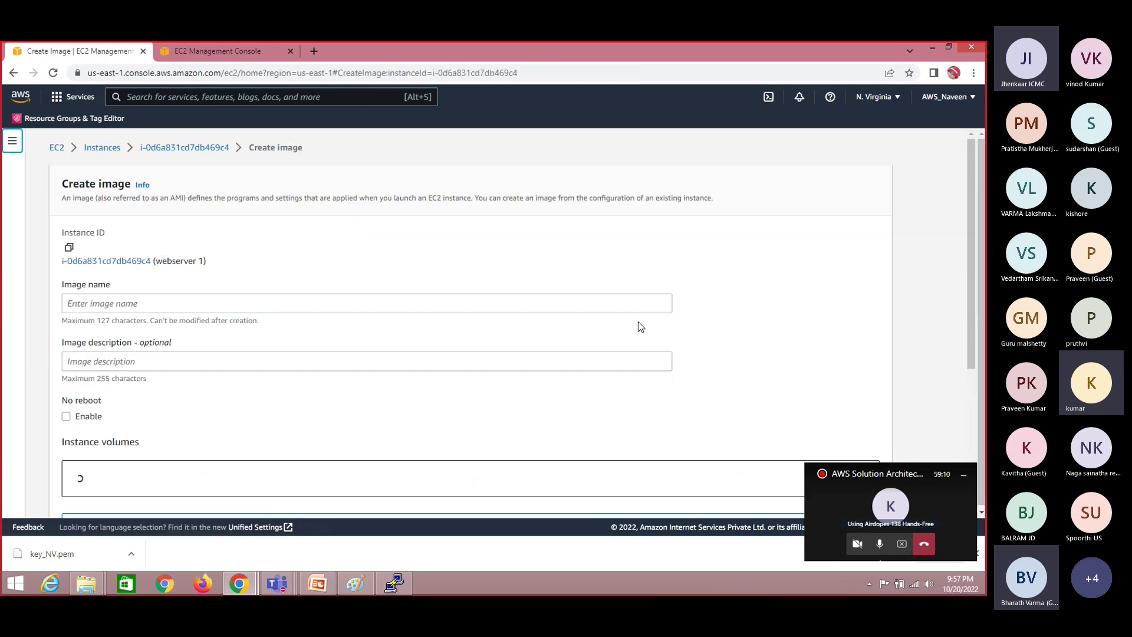
{"action": "left_click", "coordinate": [154, 302]}
{"action": "left_click_drag", "start_coordinate": [974, 319], "coordinate": [974, 439]}
{"action": "scroll", "coordinate": [973, 447], "scroll_direction": "down", "scroll_amount": 2}
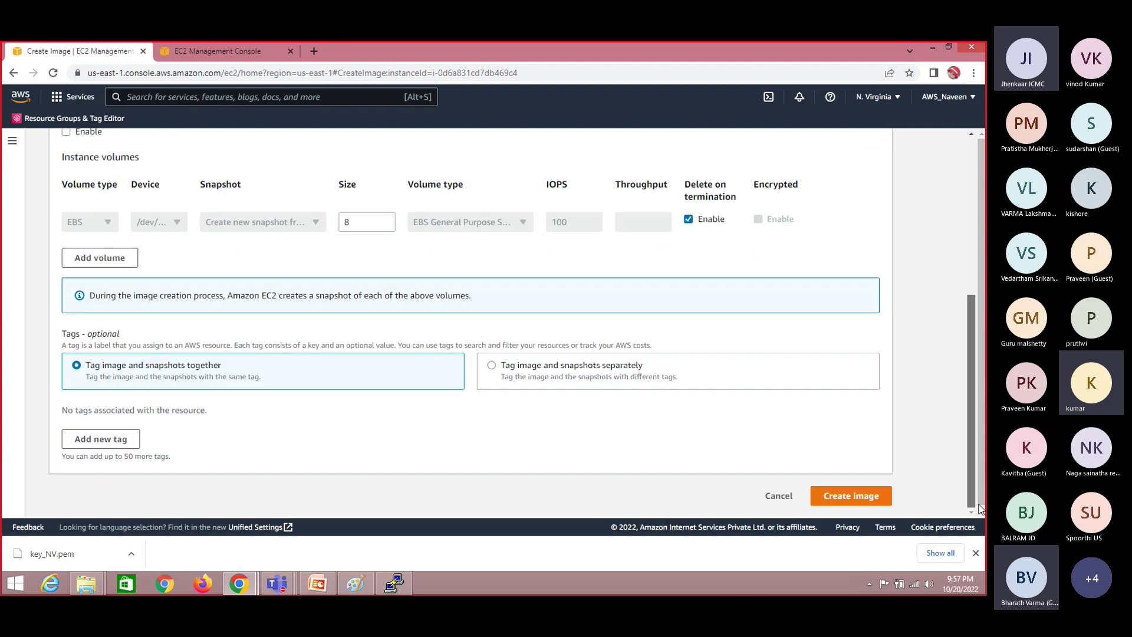
{"action": "left_click", "coordinate": [778, 495]}
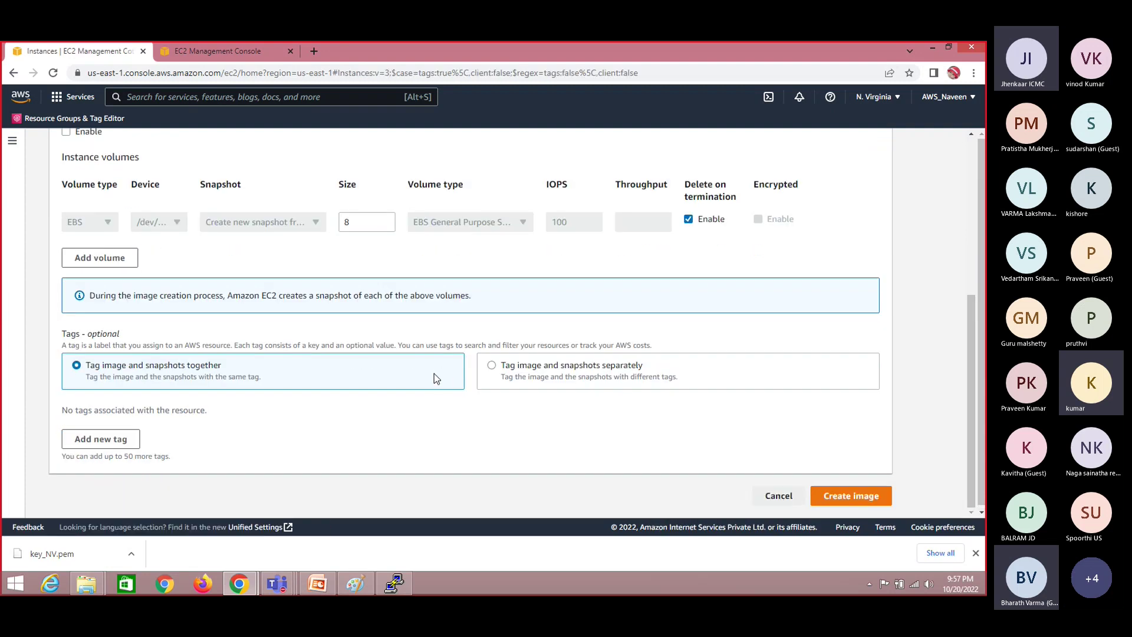
Open the list of owned Amazon Machine Images and deregister the AMI called myimage.
{"action": "left_click", "coordinate": [29, 490]}
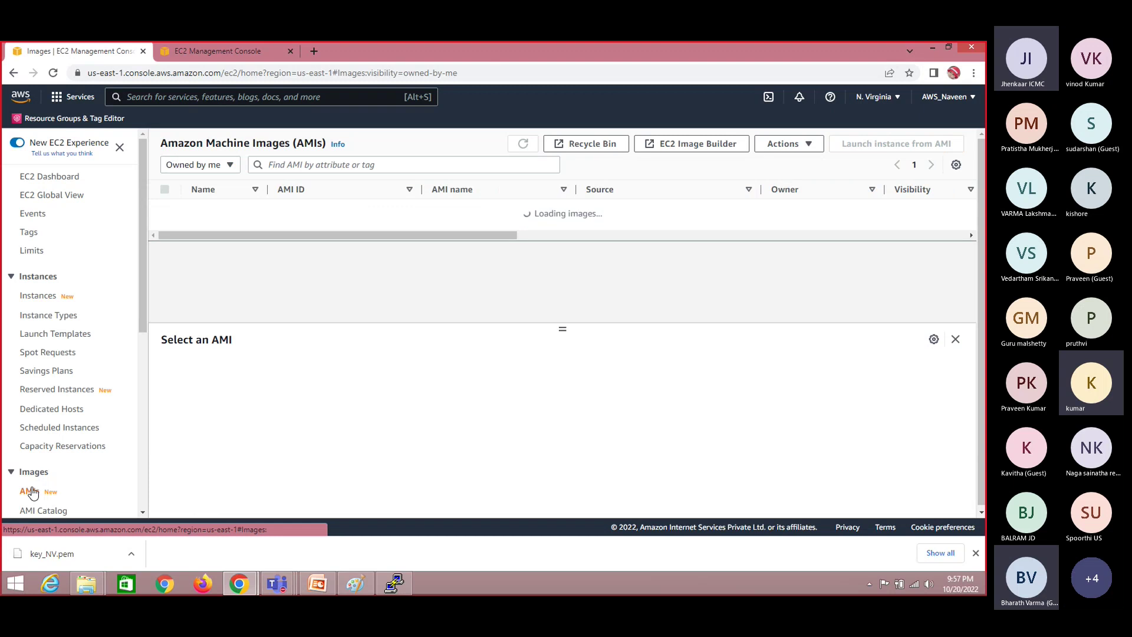
{"action": "left_click", "coordinate": [521, 146]}
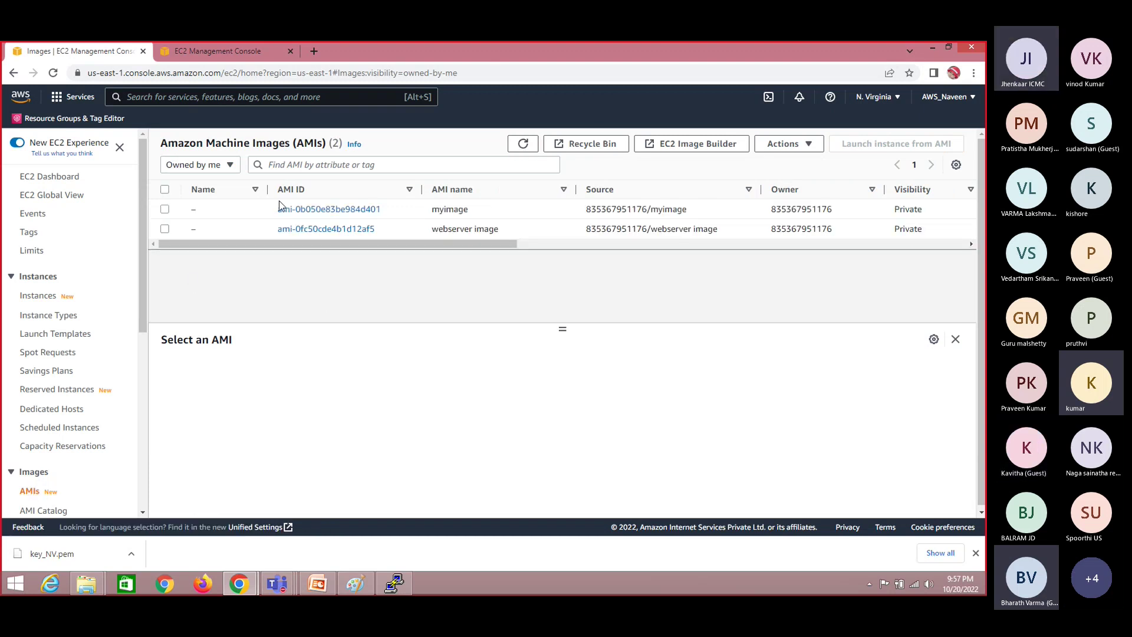
{"action": "left_click", "coordinate": [165, 209]}
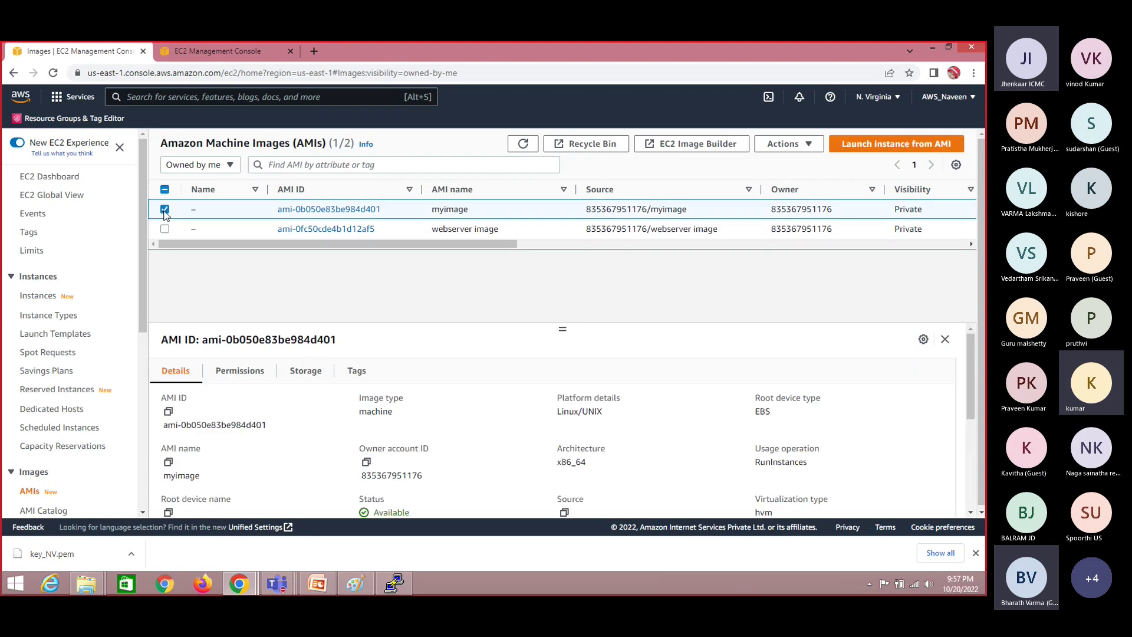
{"action": "left_click", "coordinate": [802, 148]}
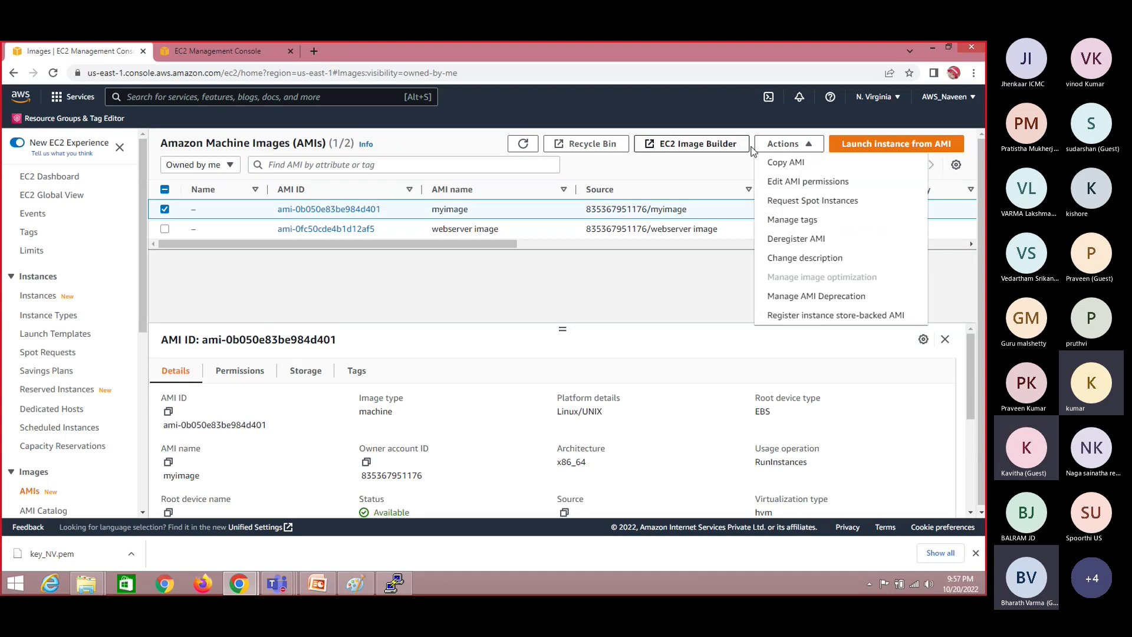
{"action": "left_click", "coordinate": [801, 239]}
{"action": "left_click", "coordinate": [695, 398]}
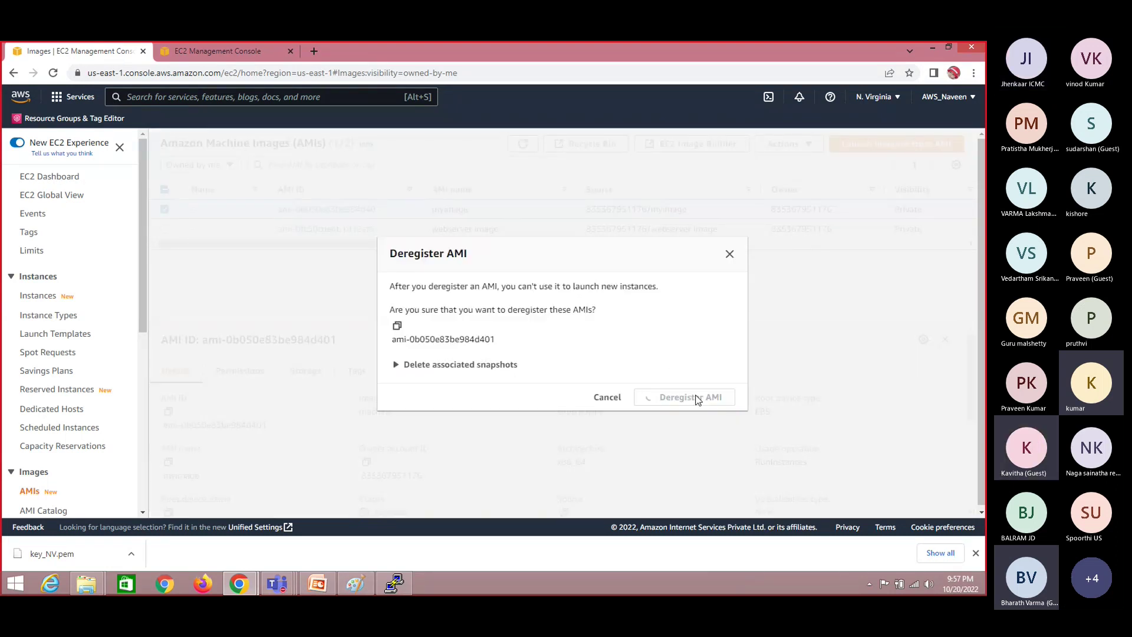
Set the Name of the remaining AMI to "webserver image".
{"action": "mouse_move", "coordinate": [205, 243]}
{"action": "left_click", "coordinate": [204, 240]}
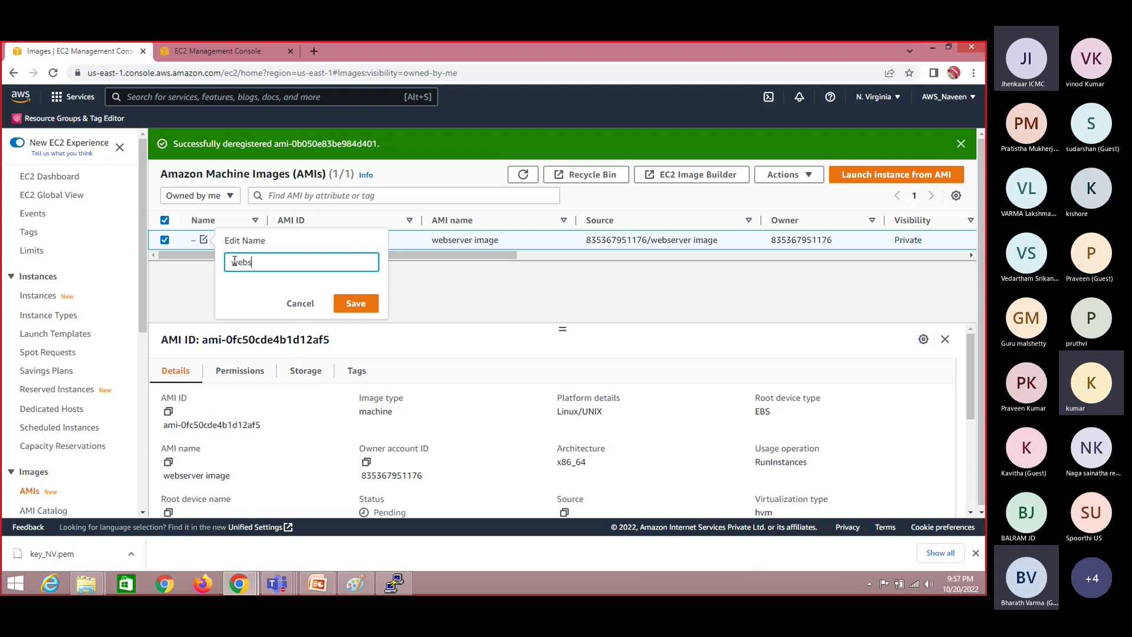
{"action": "type", "text": "webserver image"}
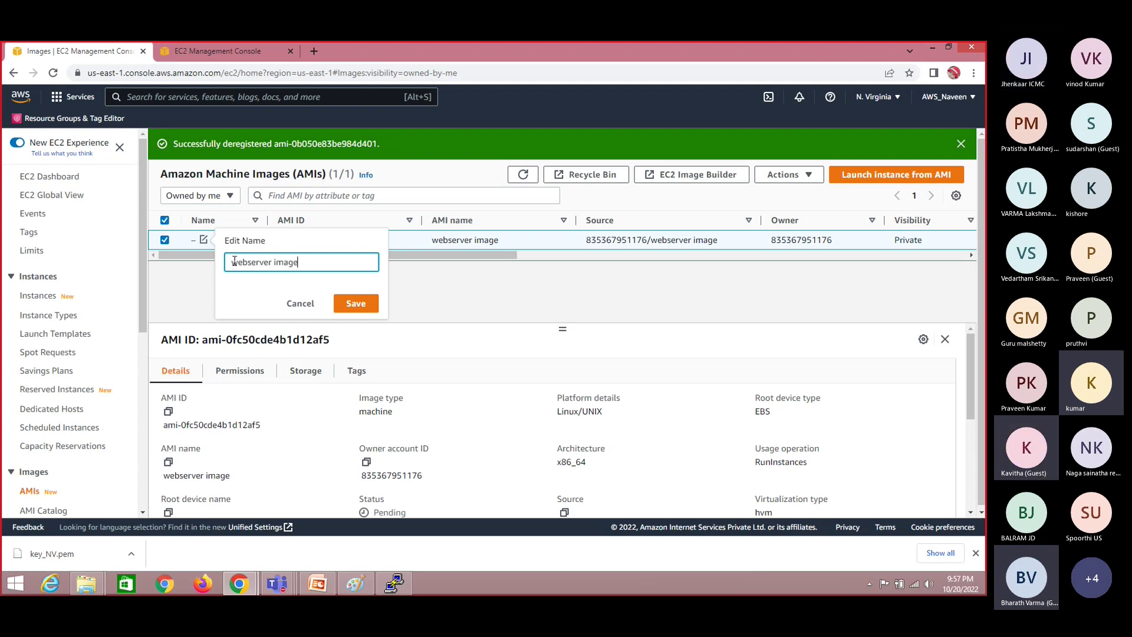
{"action": "key", "text": "Return"}
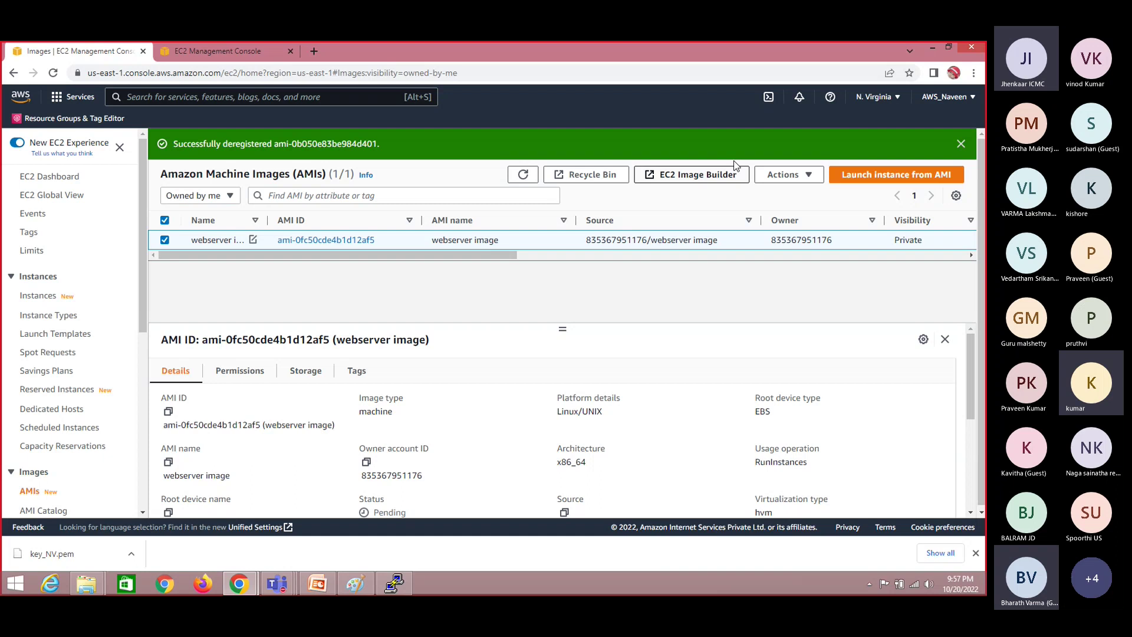
{"action": "left_click", "coordinate": [804, 176]}
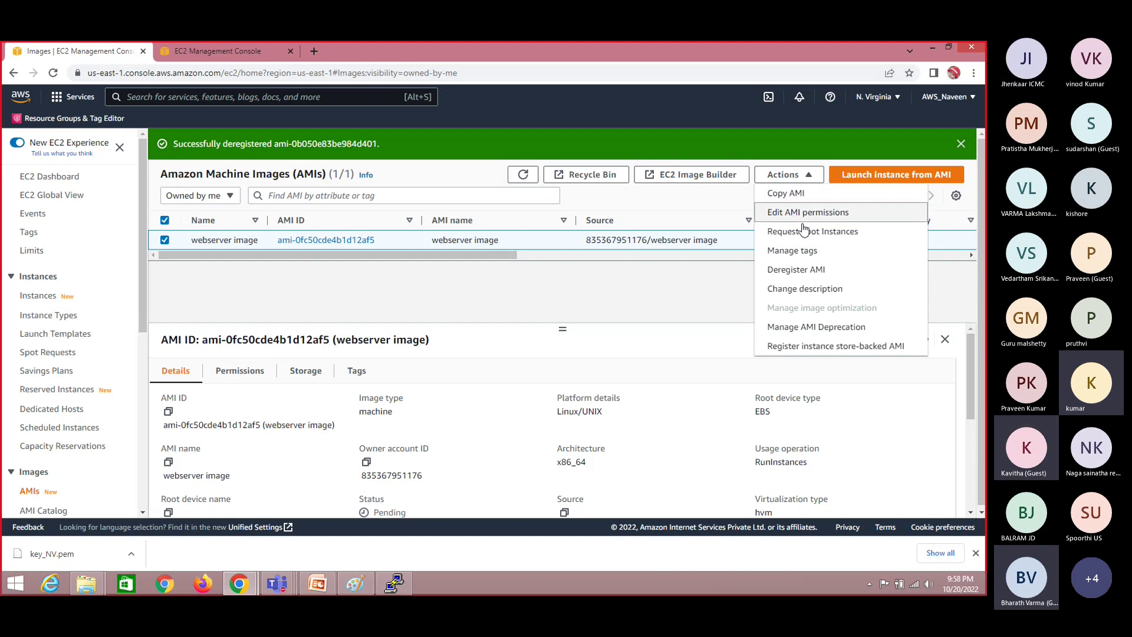
{"action": "left_click", "coordinate": [617, 288]}
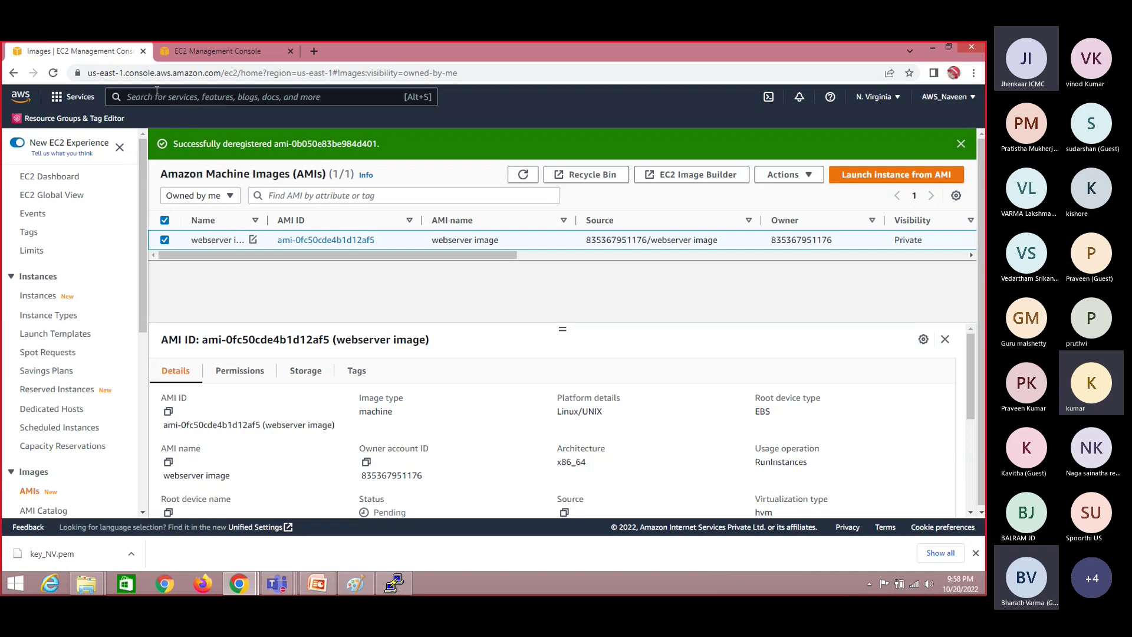
Start launching a new EC2 instance in the second EC2 console page and name it "web server 2".
{"action": "left_click", "coordinate": [274, 45]}
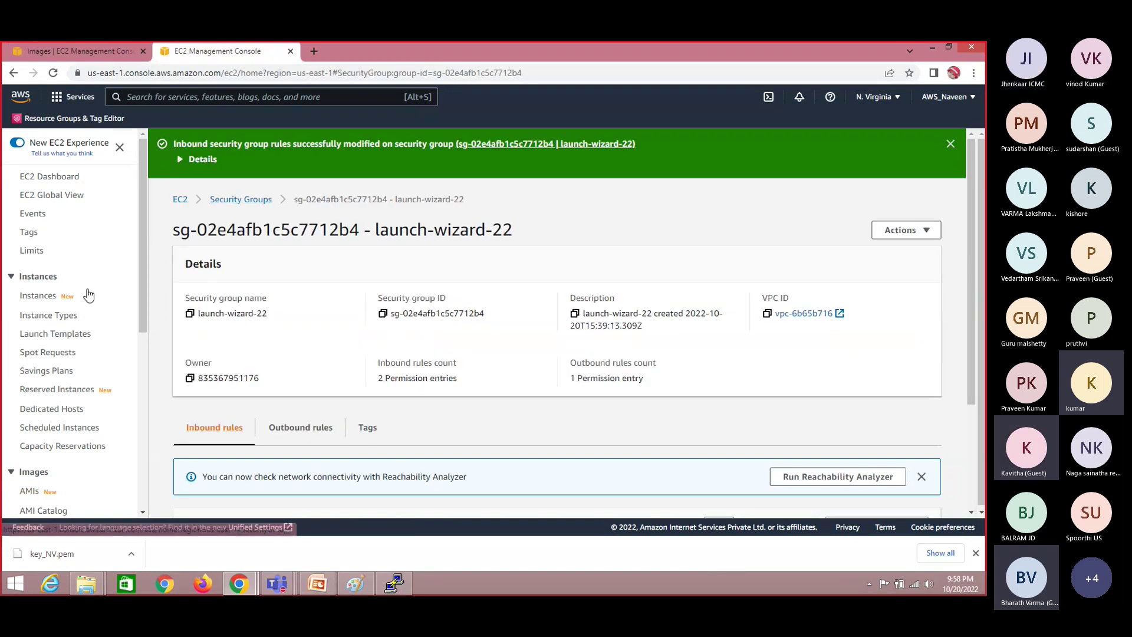
{"action": "left_click", "coordinate": [46, 299]}
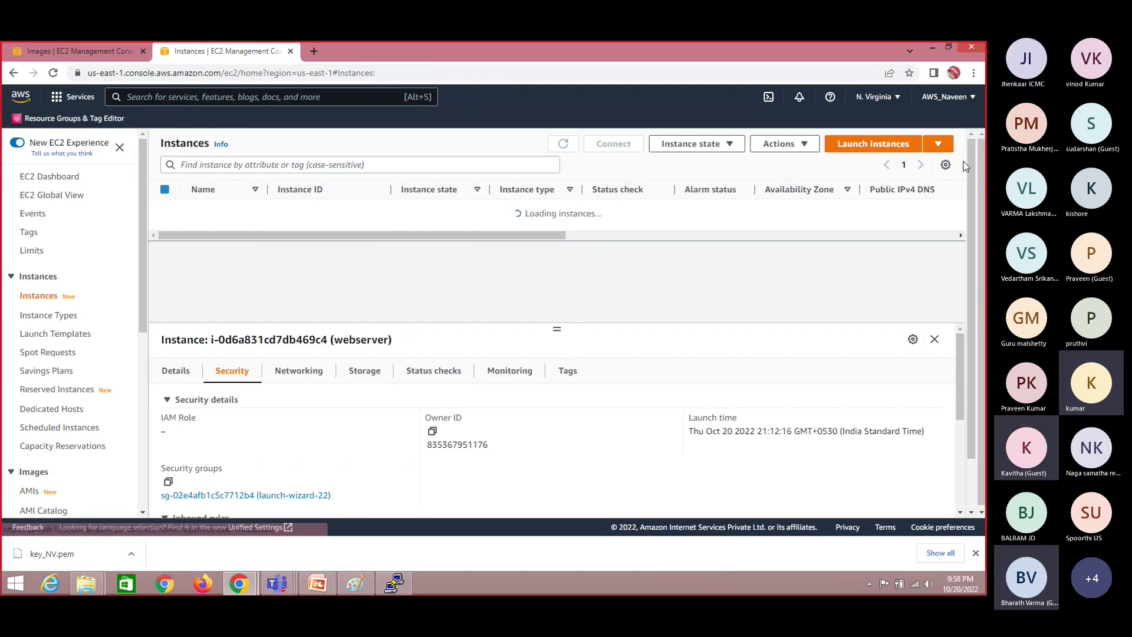
{"action": "left_click", "coordinate": [876, 148]}
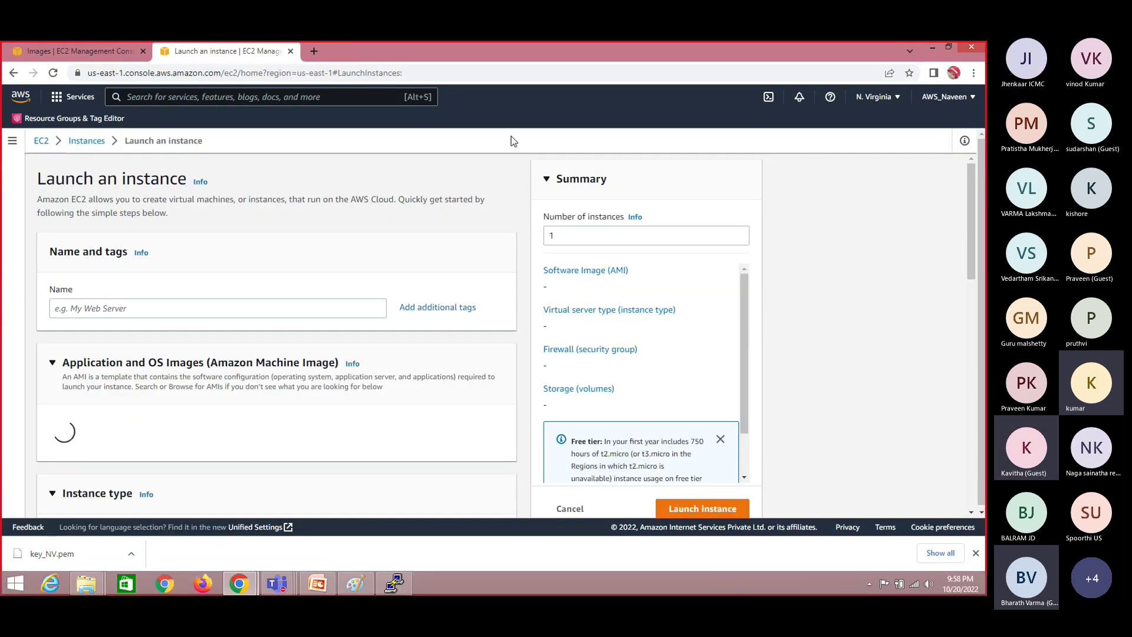
{"action": "left_click", "coordinate": [150, 315]}
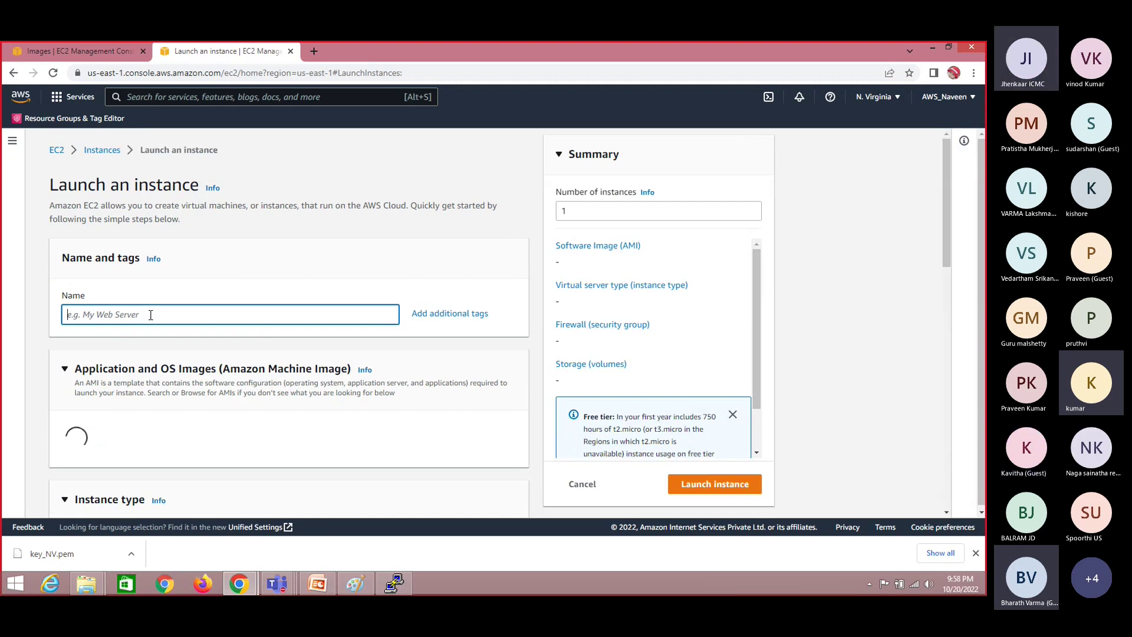
{"action": "type", "text": "web server 2"}
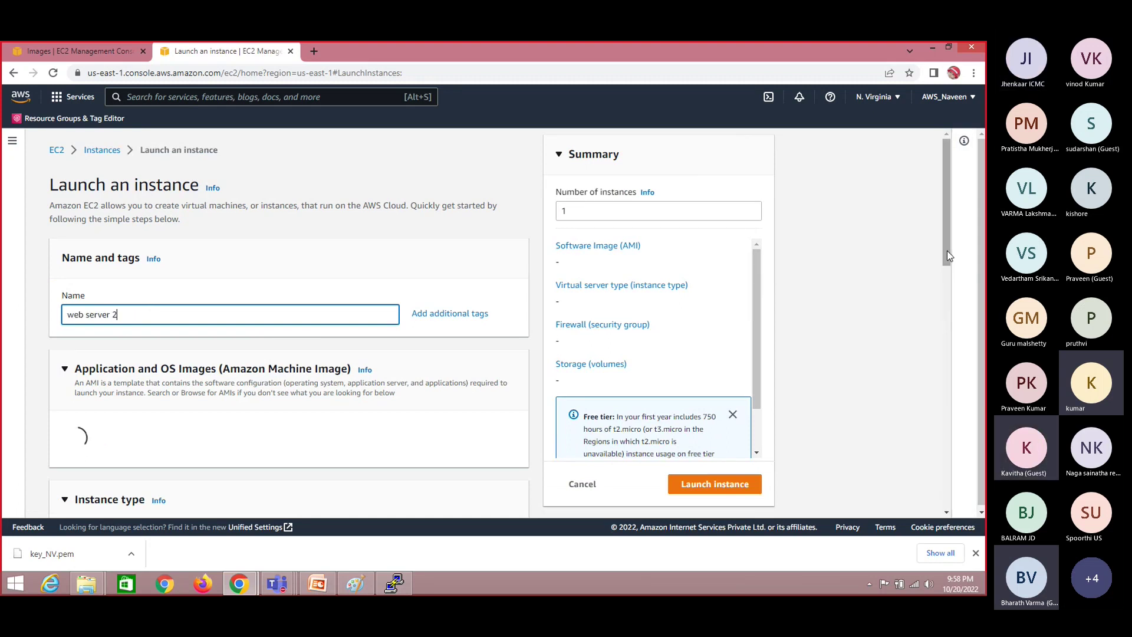
Choose the self-owned AMI "webserver image" as the machine image for the new instance.
{"action": "left_click_drag", "start_coordinate": [947, 251], "coordinate": [947, 284]}
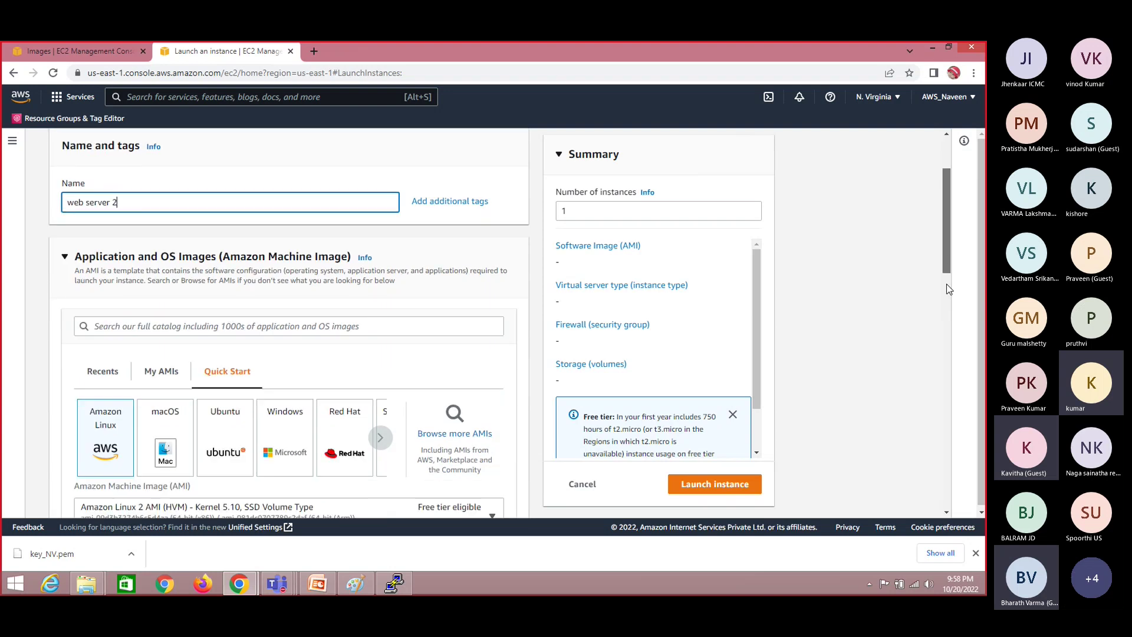
{"action": "scroll", "coordinate": [947, 295], "scroll_direction": "down", "scroll_amount": 1}
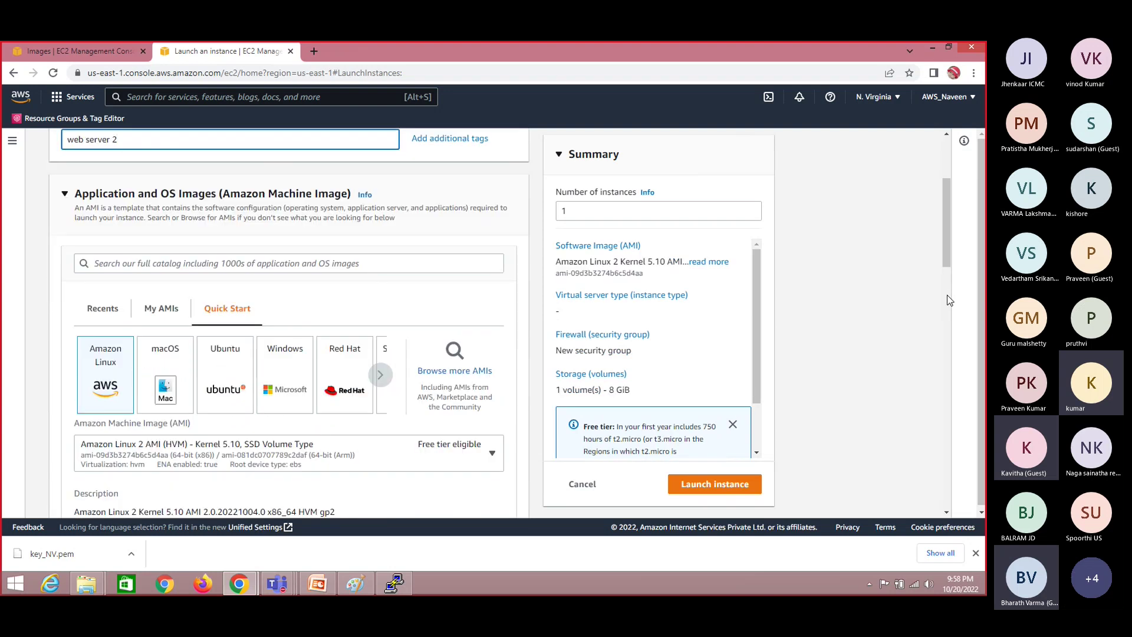
{"action": "left_click", "coordinate": [164, 313]}
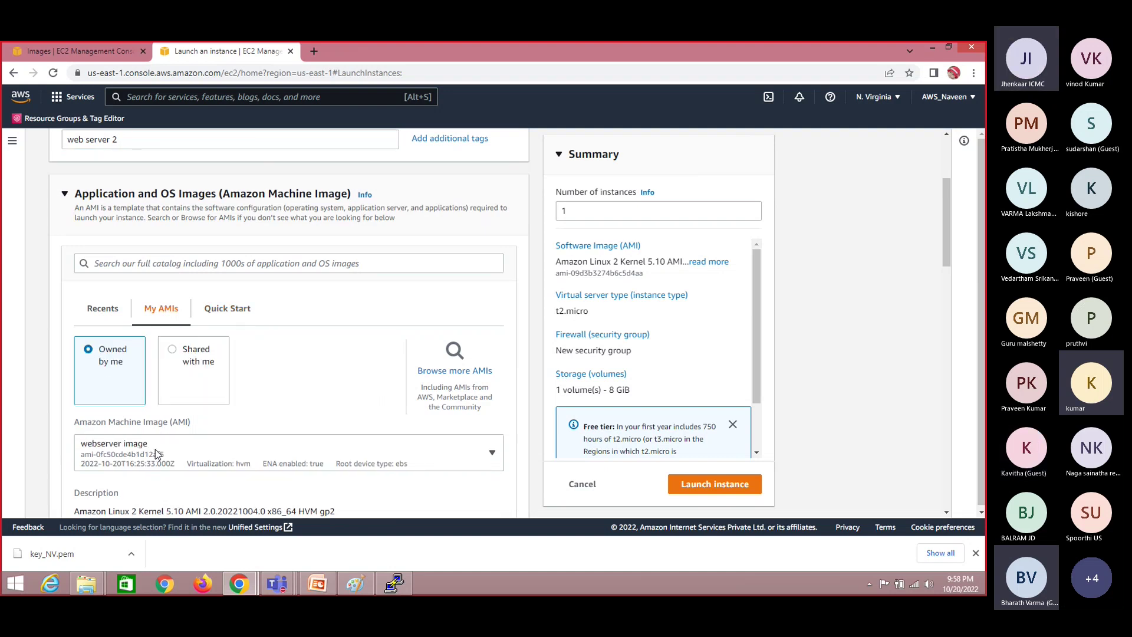
{"action": "left_click", "coordinate": [203, 453]}
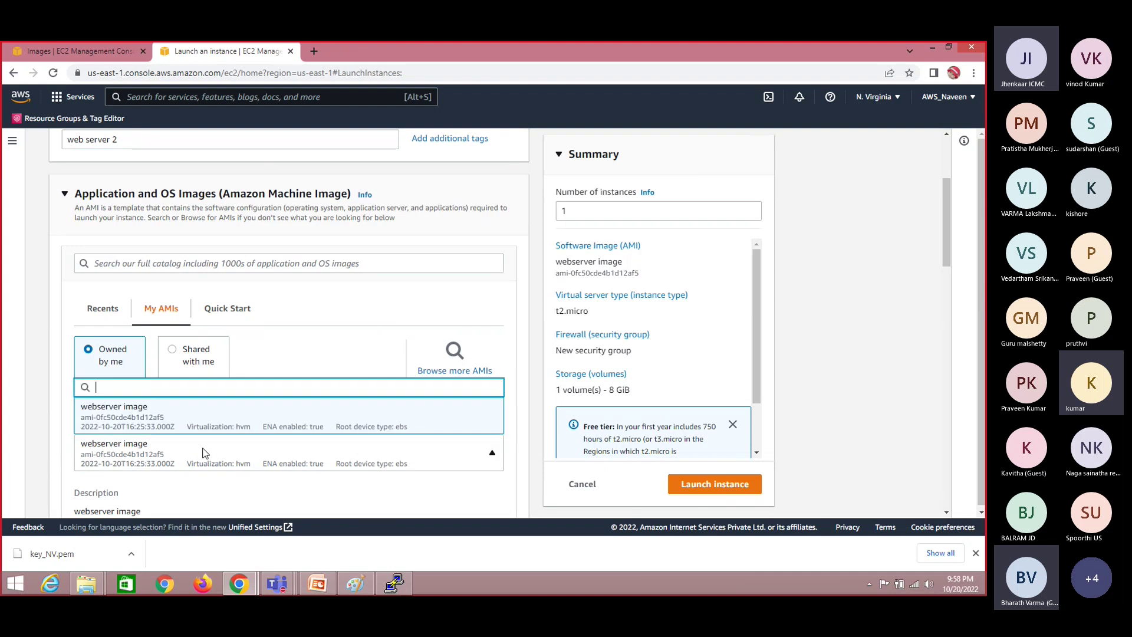
{"action": "left_click", "coordinate": [204, 453]}
{"action": "left_click_drag", "start_coordinate": [943, 246], "coordinate": [945, 364]}
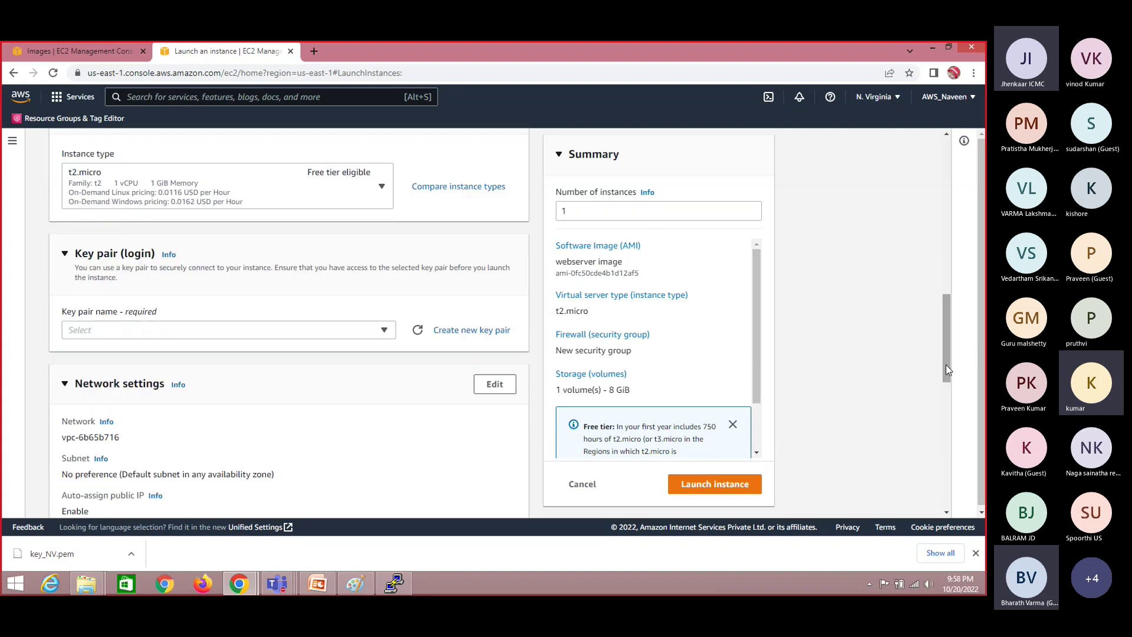
Choose the key pair key_NV and the existing security group launch-wizard-20 for the new instance.
{"action": "left_click", "coordinate": [382, 333]}
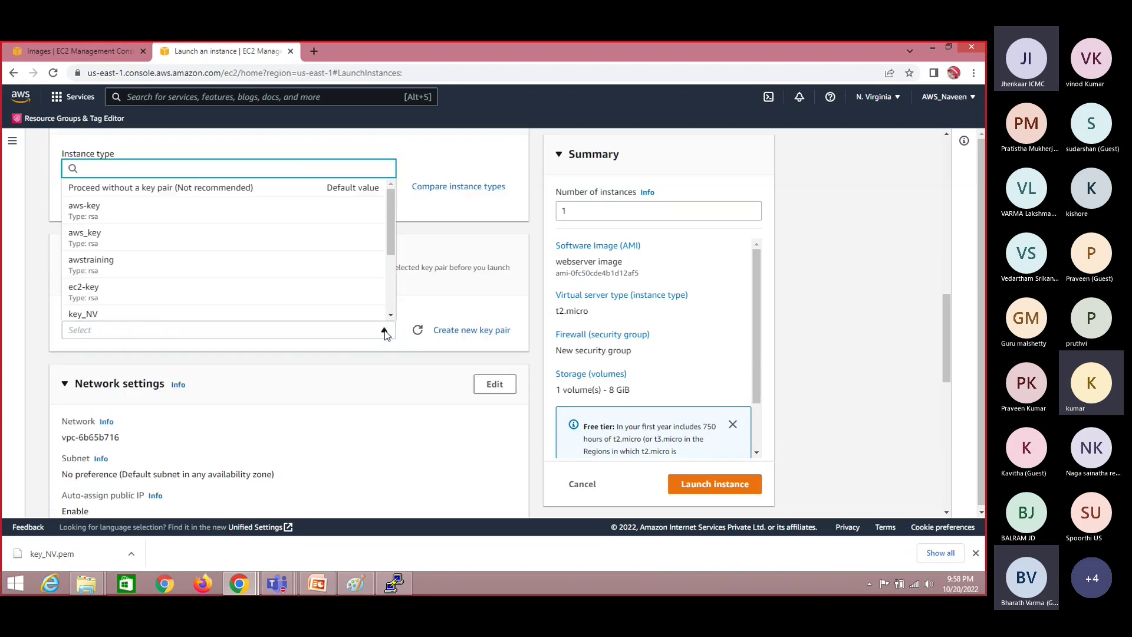
{"action": "left_click", "coordinate": [215, 316]}
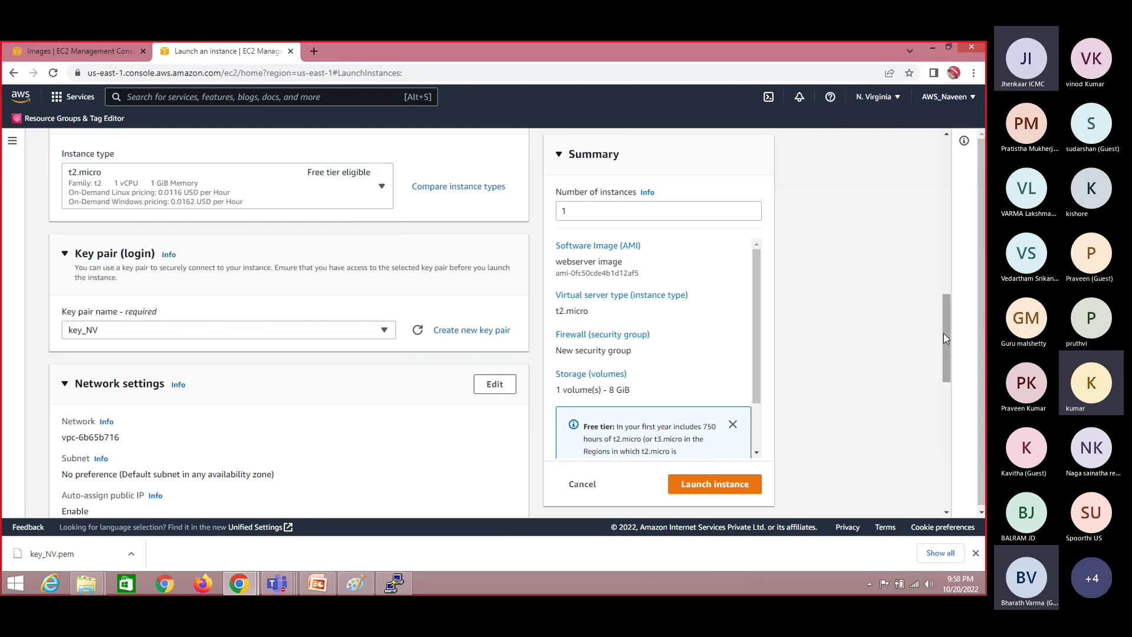
{"action": "left_click_drag", "start_coordinate": [944, 333], "coordinate": [944, 358]}
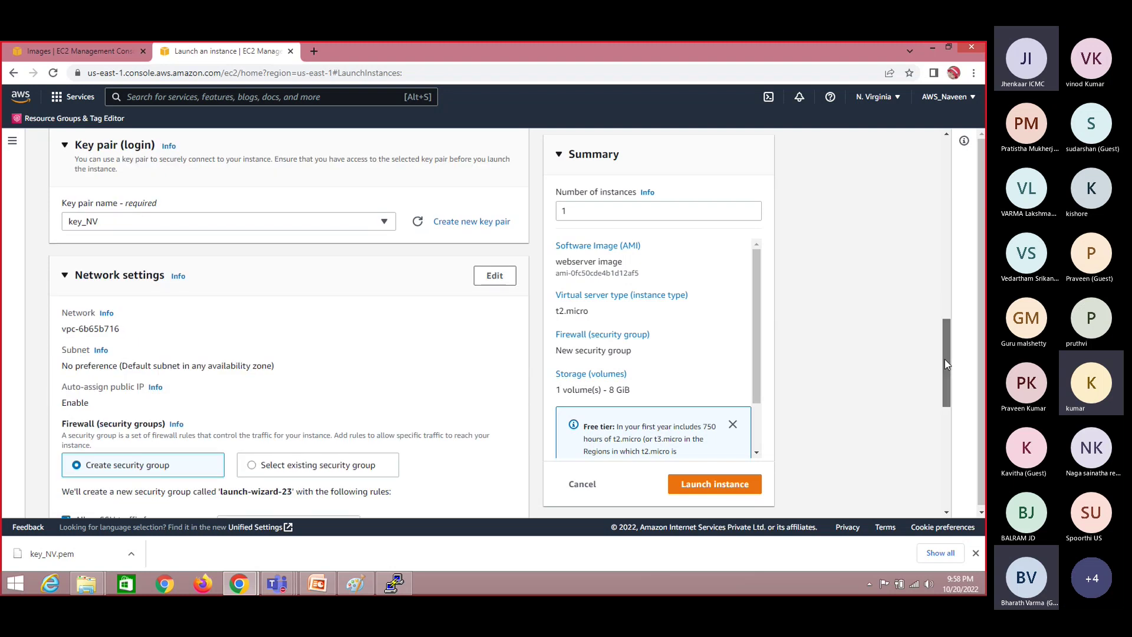
{"action": "left_click_drag", "start_coordinate": [944, 359], "coordinate": [945, 376]}
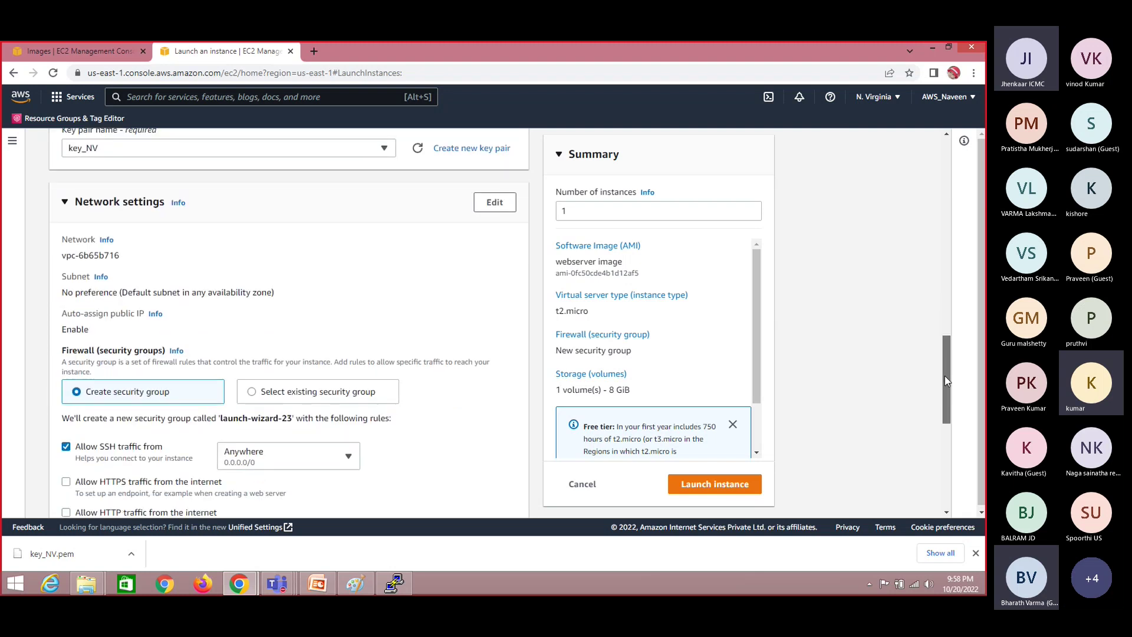
{"action": "left_click", "coordinate": [254, 388]}
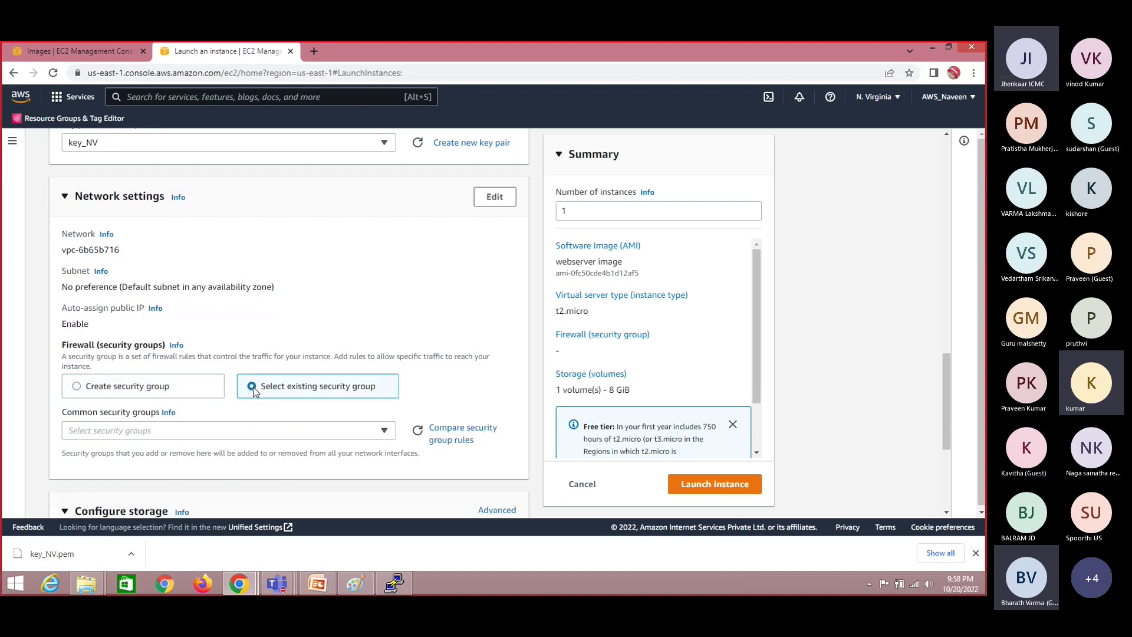
{"action": "left_click", "coordinate": [274, 428]}
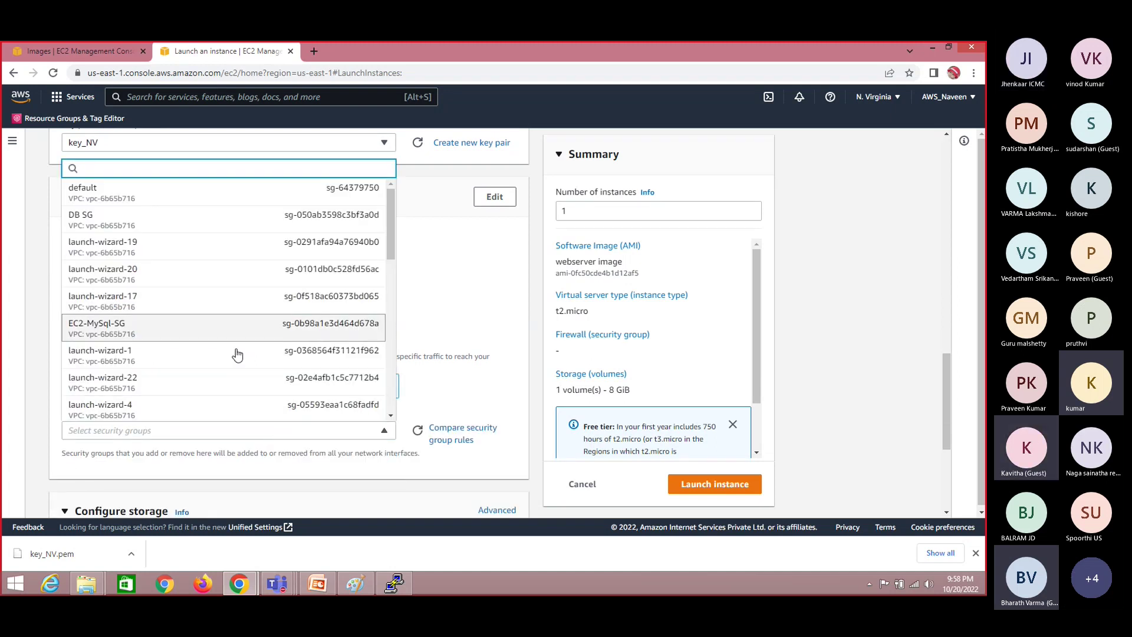
{"action": "left_click", "coordinate": [129, 281]}
Review the inbound rules of launch-wizard-20, confirm it as the security group, and launch the instance.
{"action": "left_click", "coordinate": [447, 441]}
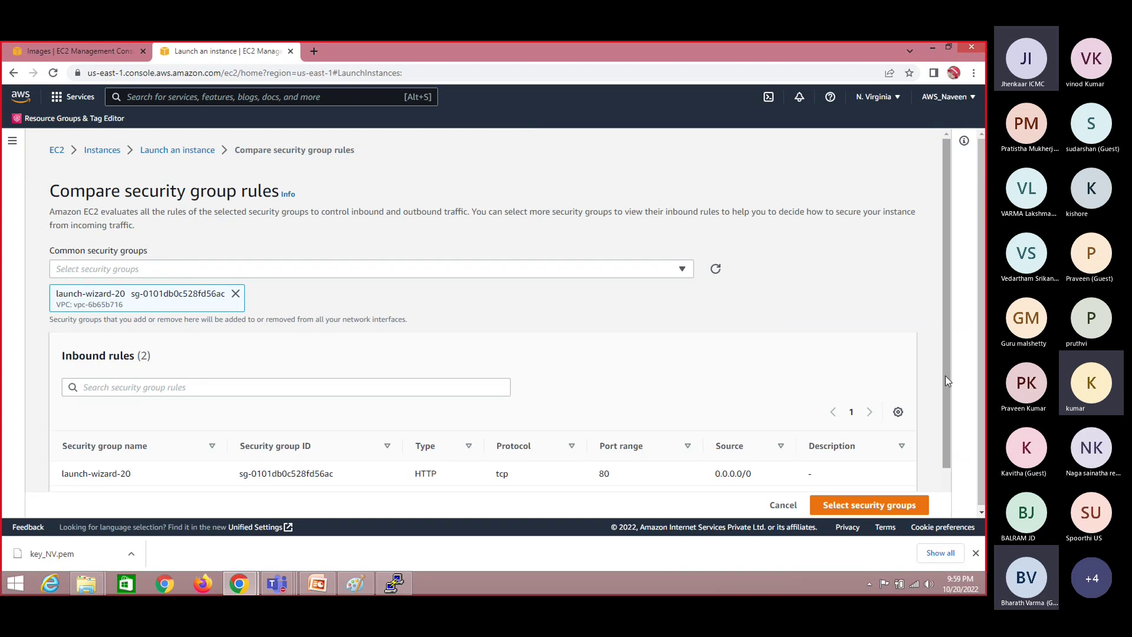
{"action": "left_click_drag", "start_coordinate": [949, 377], "coordinate": [950, 435]}
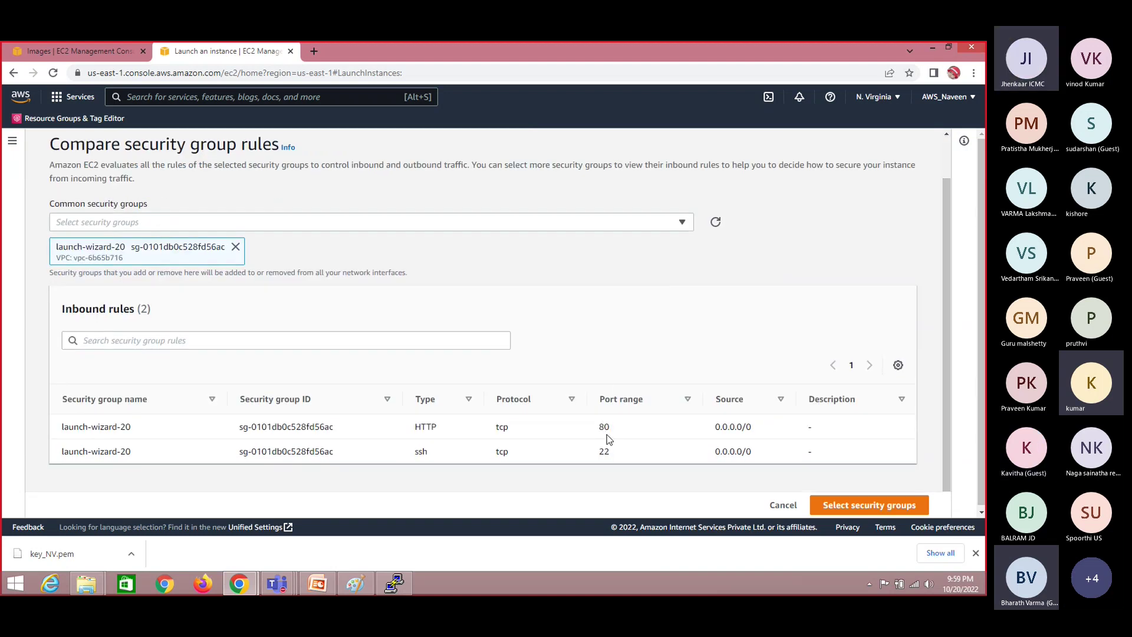
{"action": "left_click", "coordinate": [864, 506]}
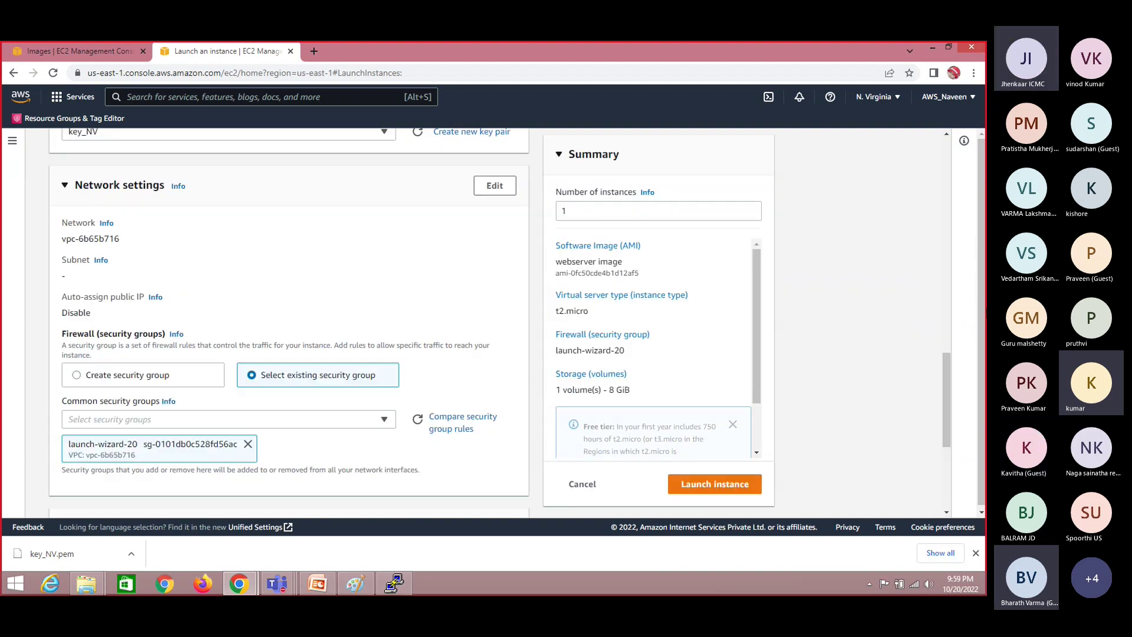
{"action": "left_click", "coordinate": [715, 484]}
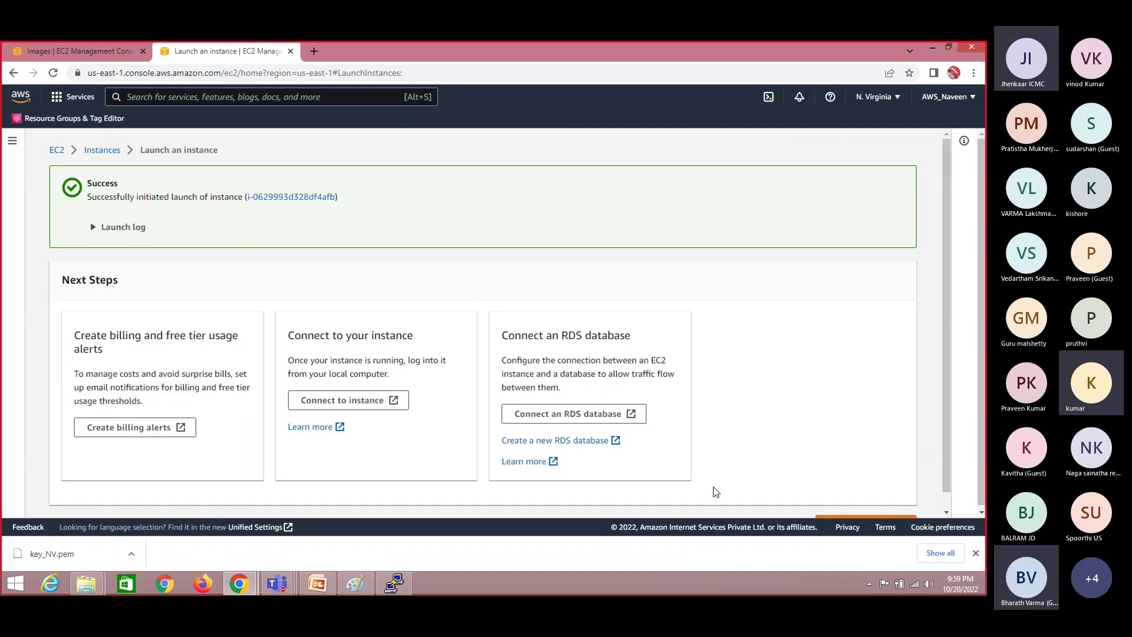
Open the launched web server 2 instance, copy its public IPv4 address and refresh its instance state.
{"action": "left_click", "coordinate": [309, 199]}
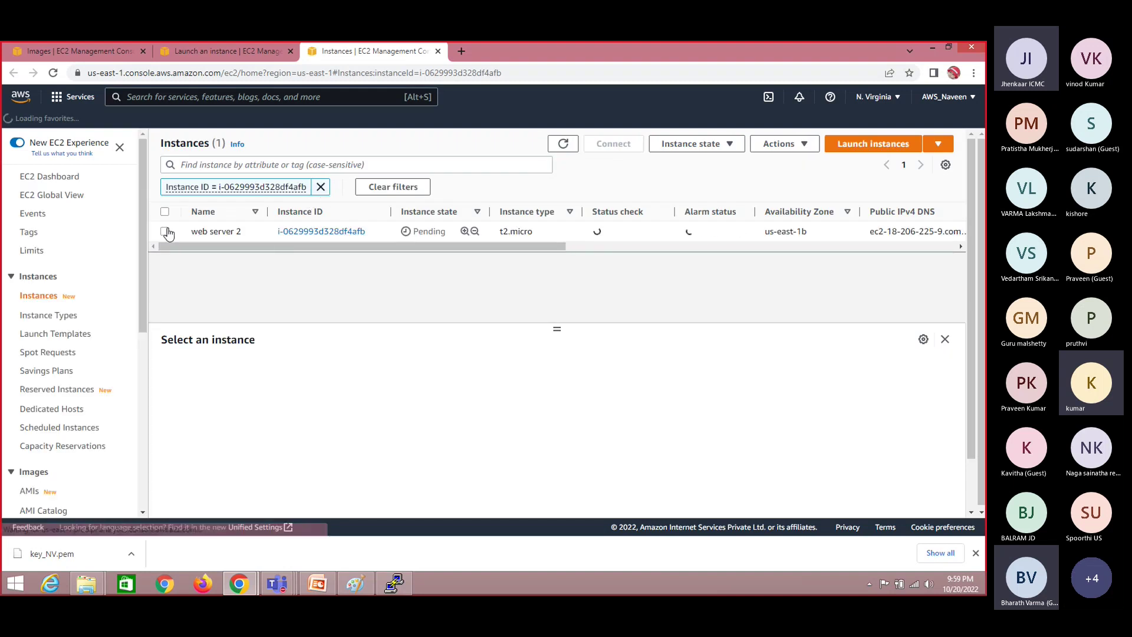
{"action": "left_click", "coordinate": [165, 231]}
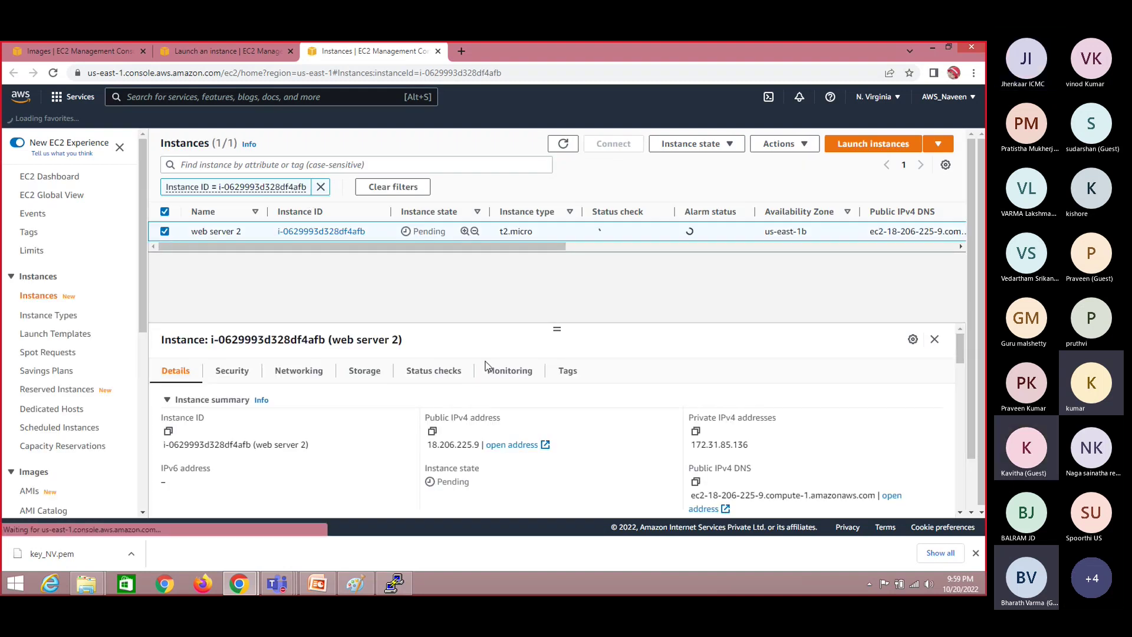
{"action": "left_click", "coordinate": [568, 149]}
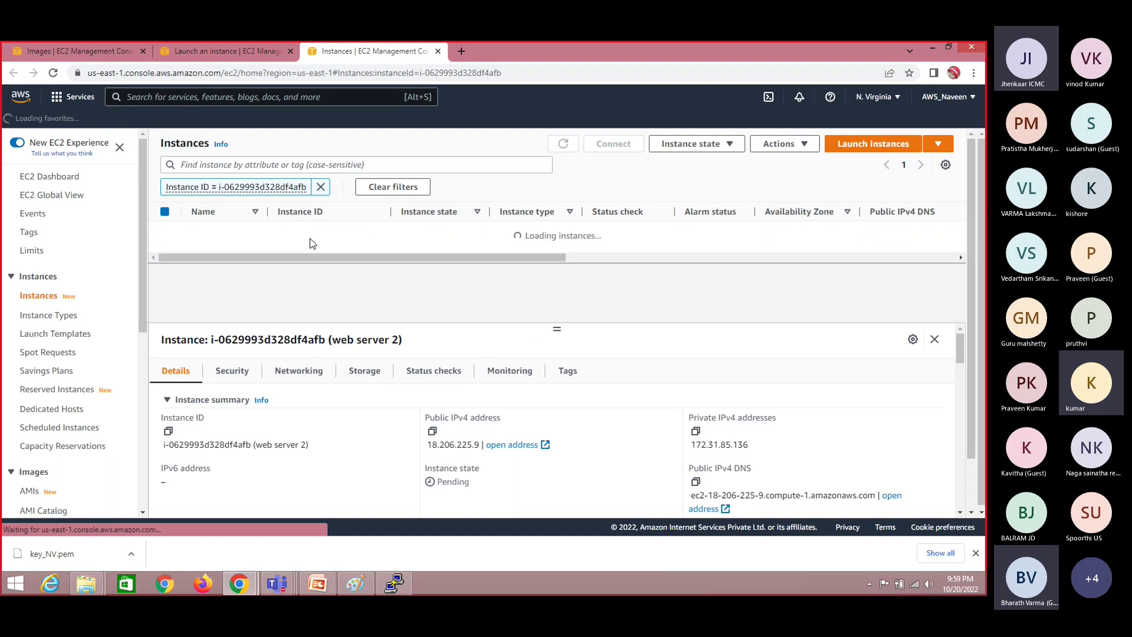
{"action": "left_click", "coordinate": [188, 238]}
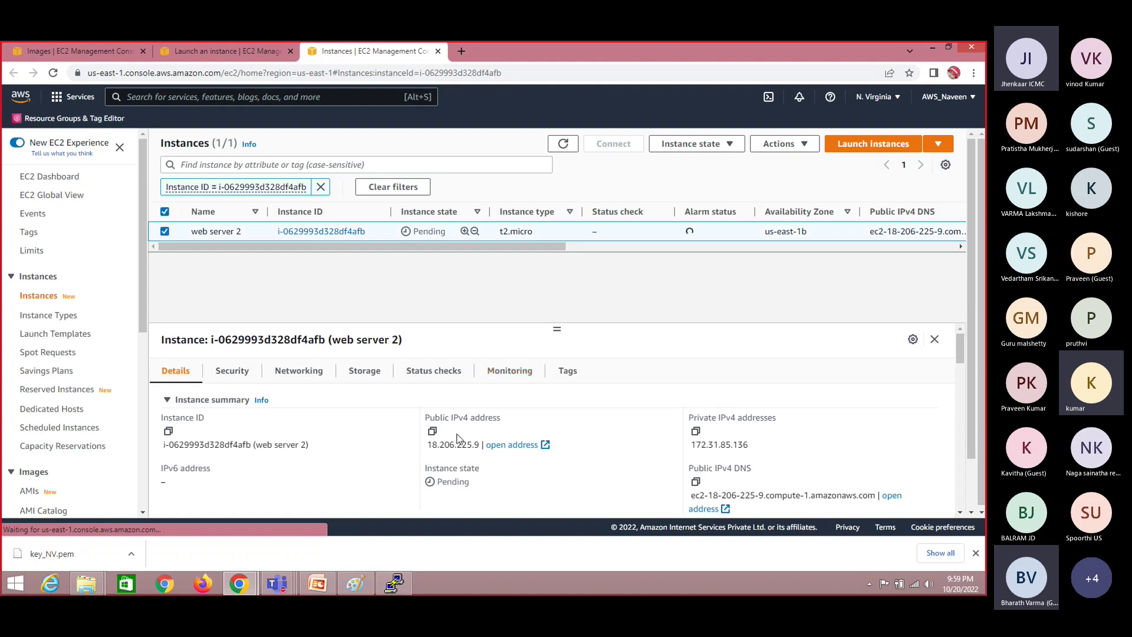
{"action": "left_click", "coordinate": [432, 432]}
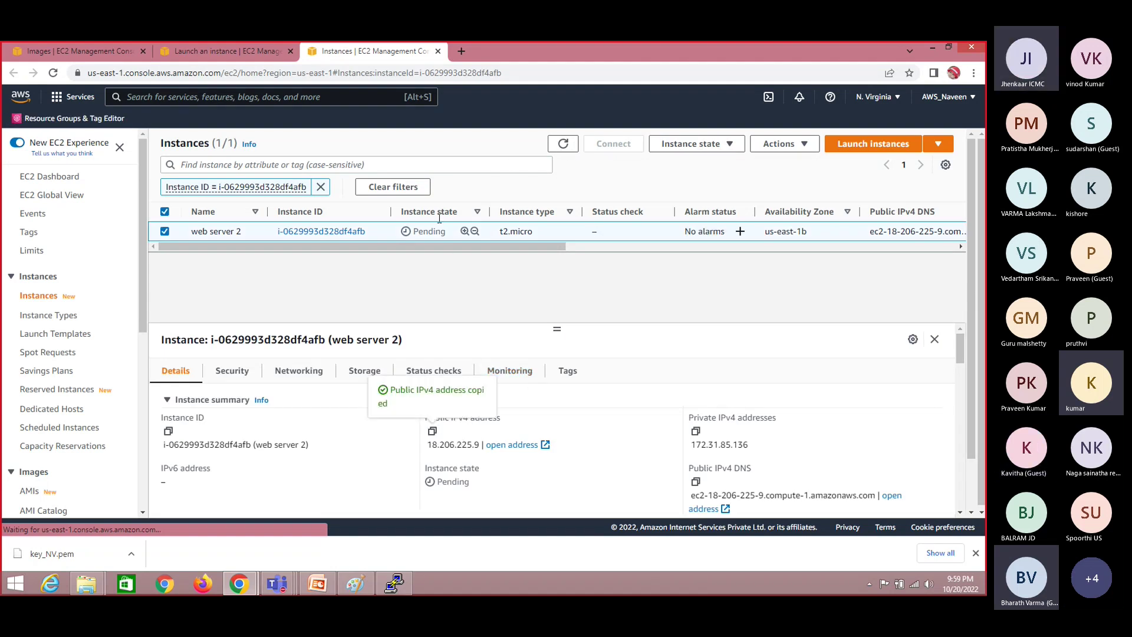
{"action": "left_click", "coordinate": [563, 146]}
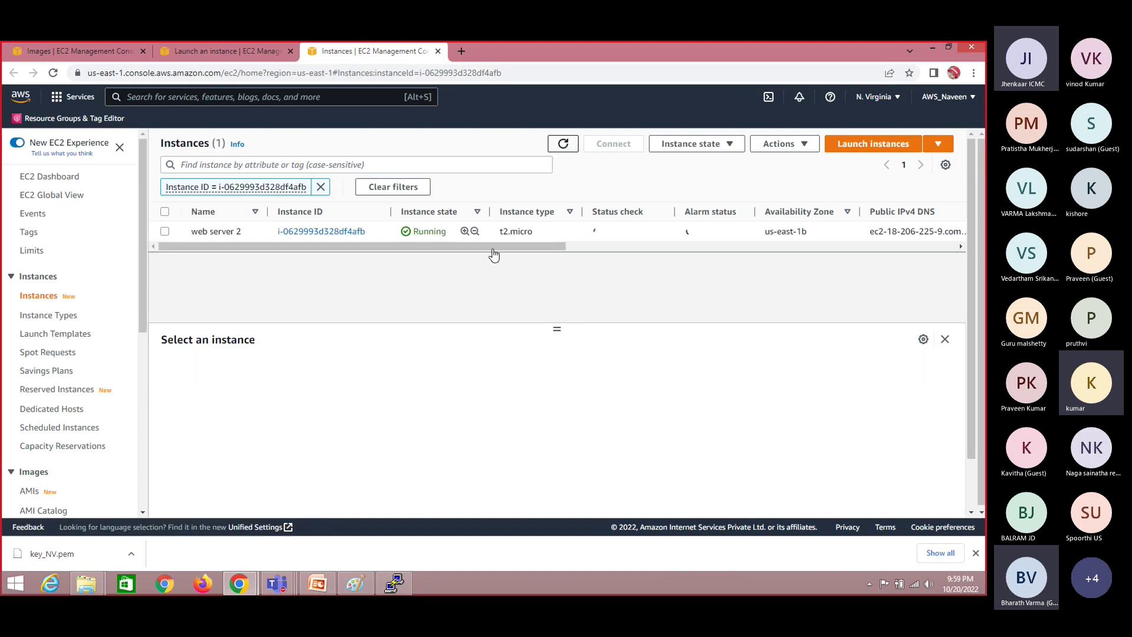
Switch to PuTTY, dismiss the fatal error of the old session and open the configuration for a new session.
{"action": "left_click", "coordinate": [7, 588]}
{"action": "type", "text": "putty"}
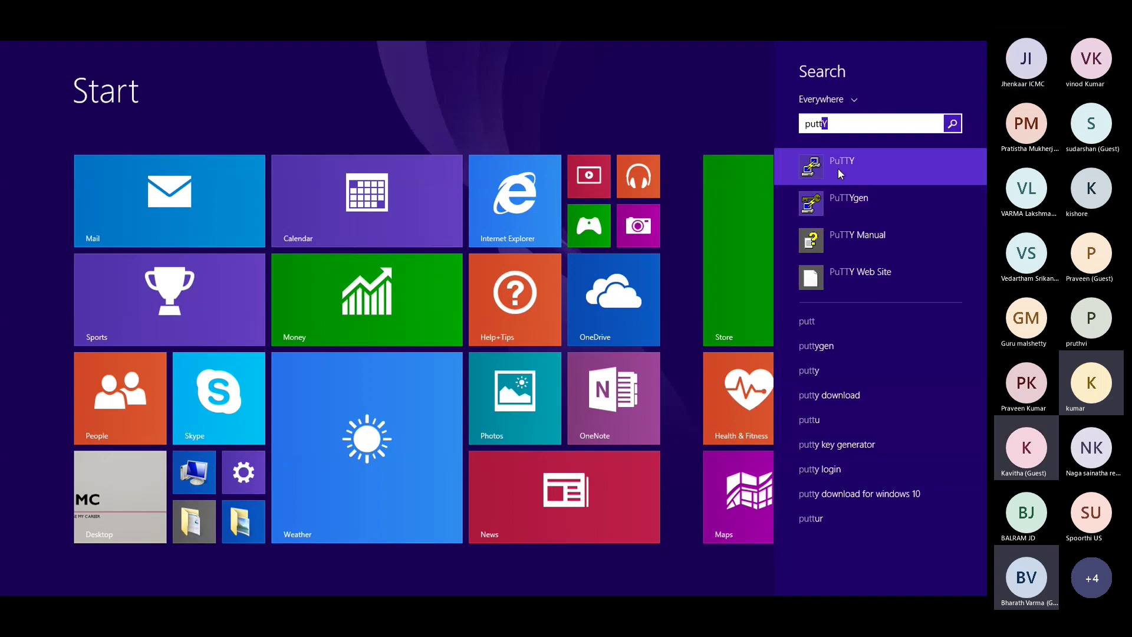
{"action": "left_click", "coordinate": [838, 168]}
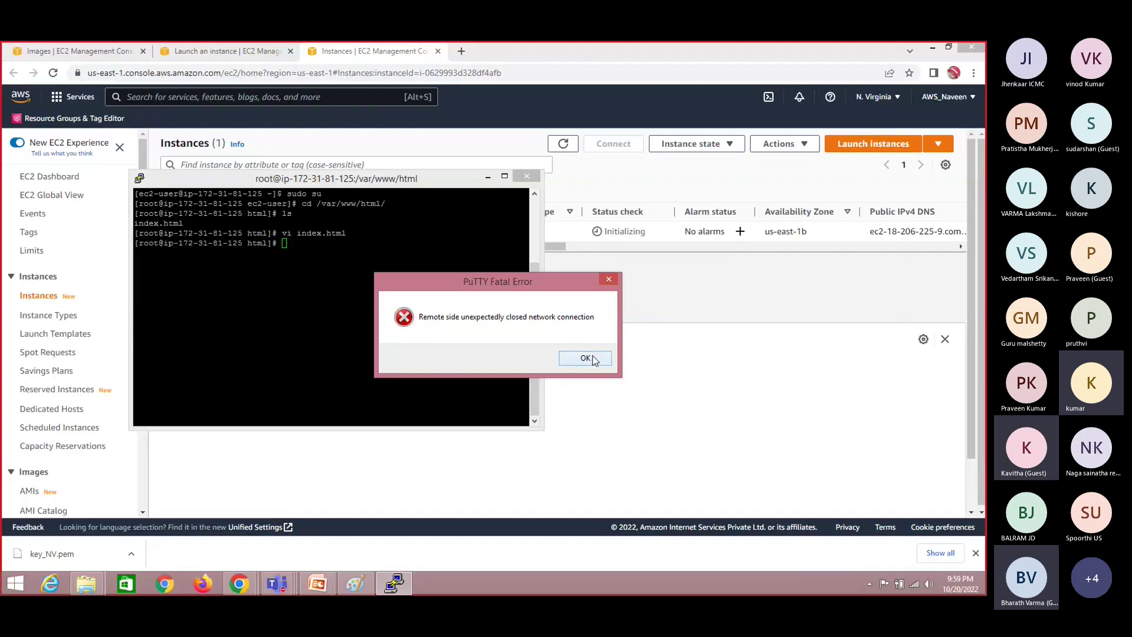
{"action": "left_click", "coordinate": [586, 358]}
{"action": "right_click", "coordinate": [362, 183]}
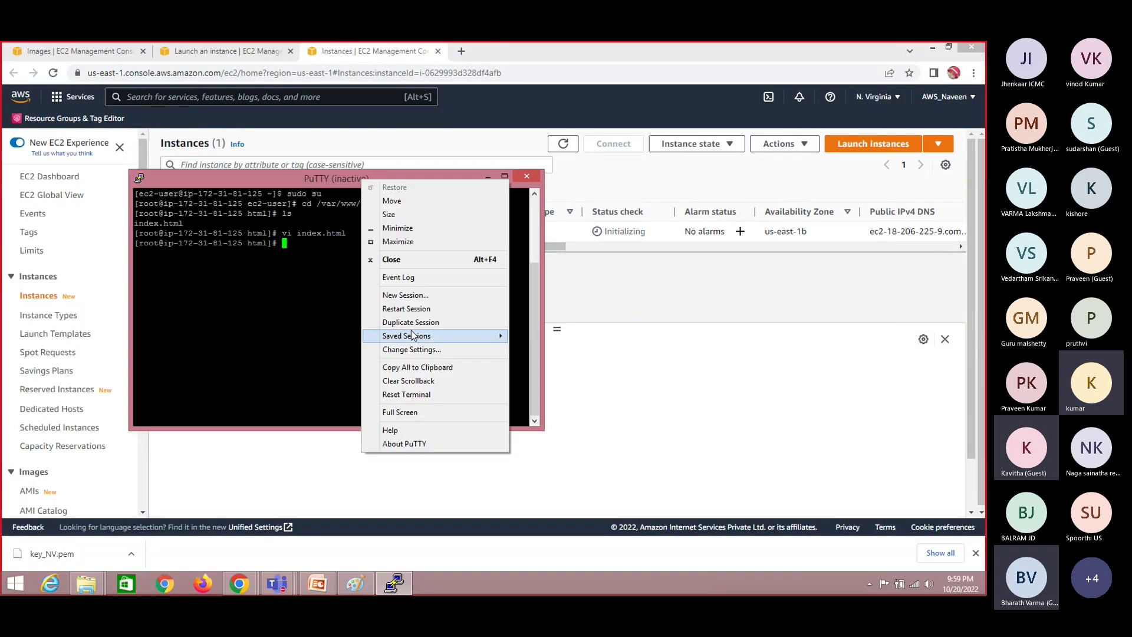
{"action": "left_click", "coordinate": [412, 297]}
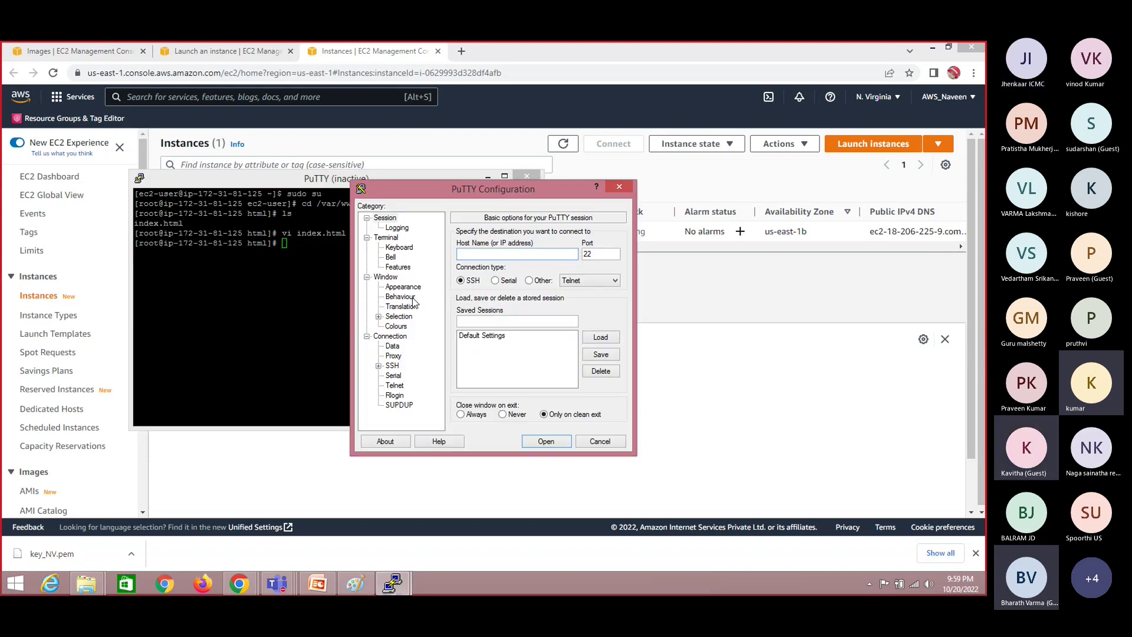
Configure the session to host 18.206.225.9 with E:\aws keys\key_NV.ppk as the private key file for SSH authentication.
{"action": "left_click", "coordinate": [393, 366]}
{"action": "double_click", "coordinate": [392, 366]}
{"action": "left_click", "coordinate": [406, 365]}
{"action": "left_click", "coordinate": [404, 376]}
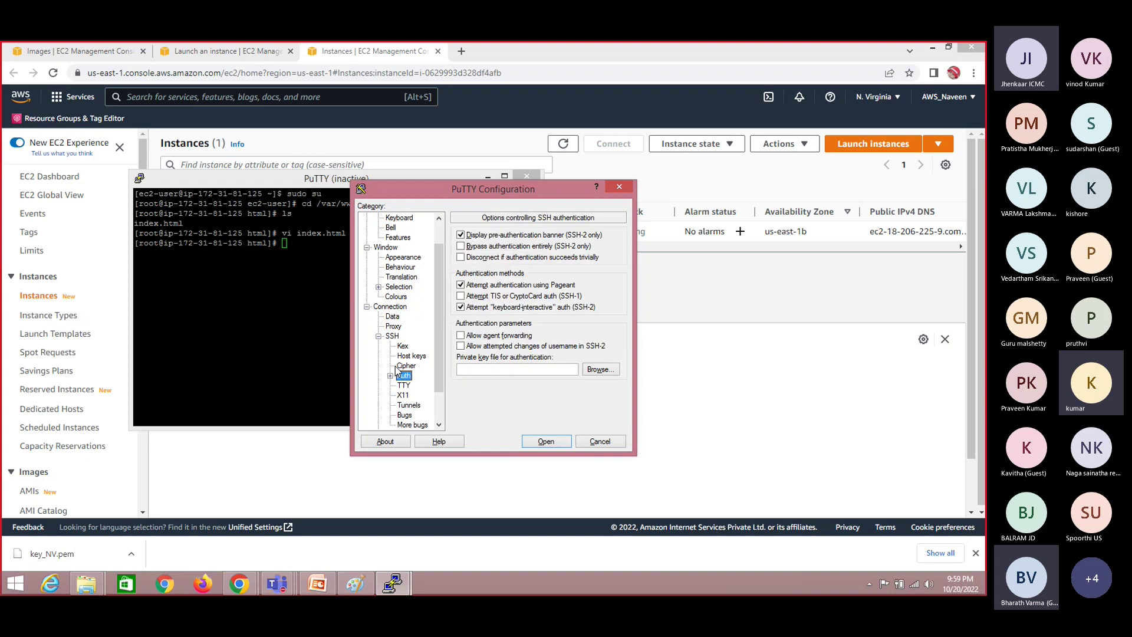
{"action": "left_click", "coordinate": [613, 370]}
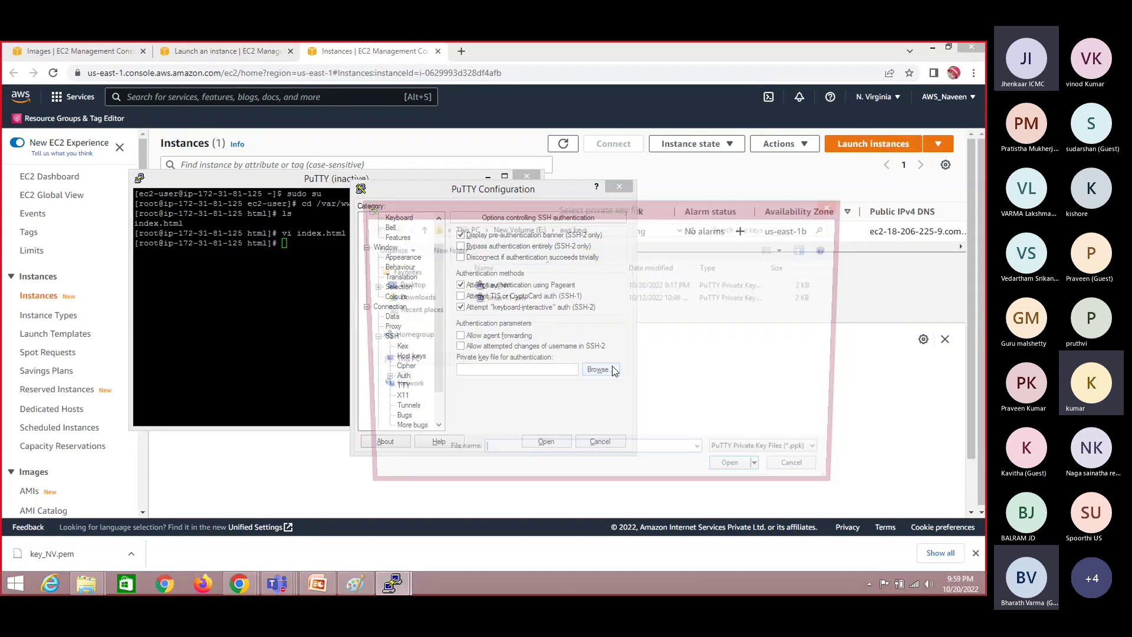
{"action": "double_click", "coordinate": [494, 285]}
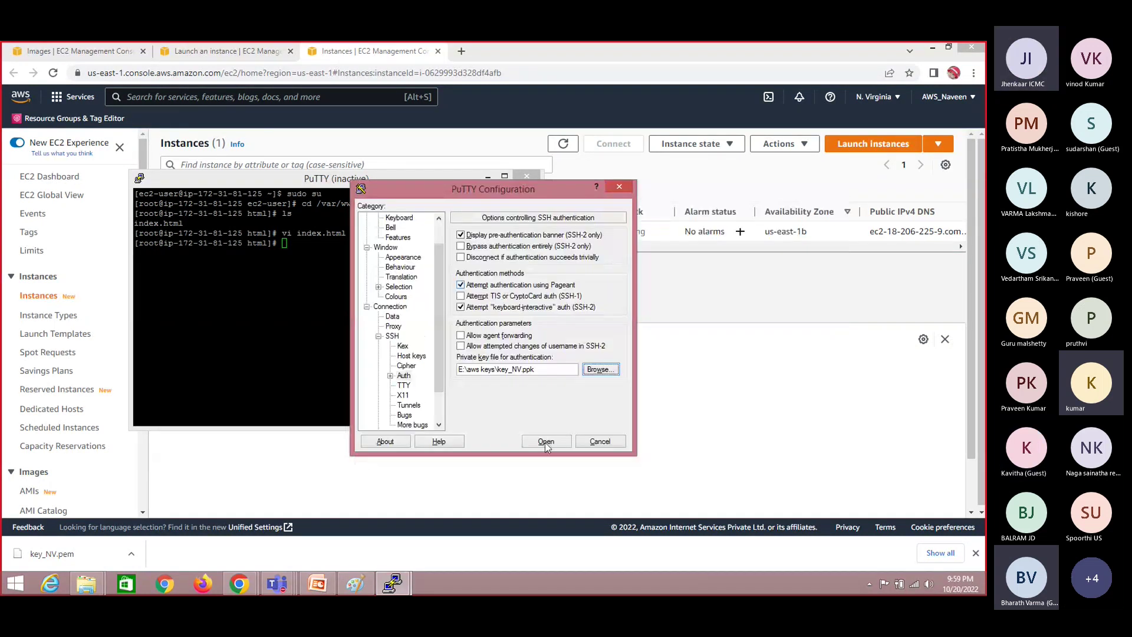
Open the SSH connection, accept the server's host key and log in as ec2-user.
{"action": "left_click", "coordinate": [545, 441]}
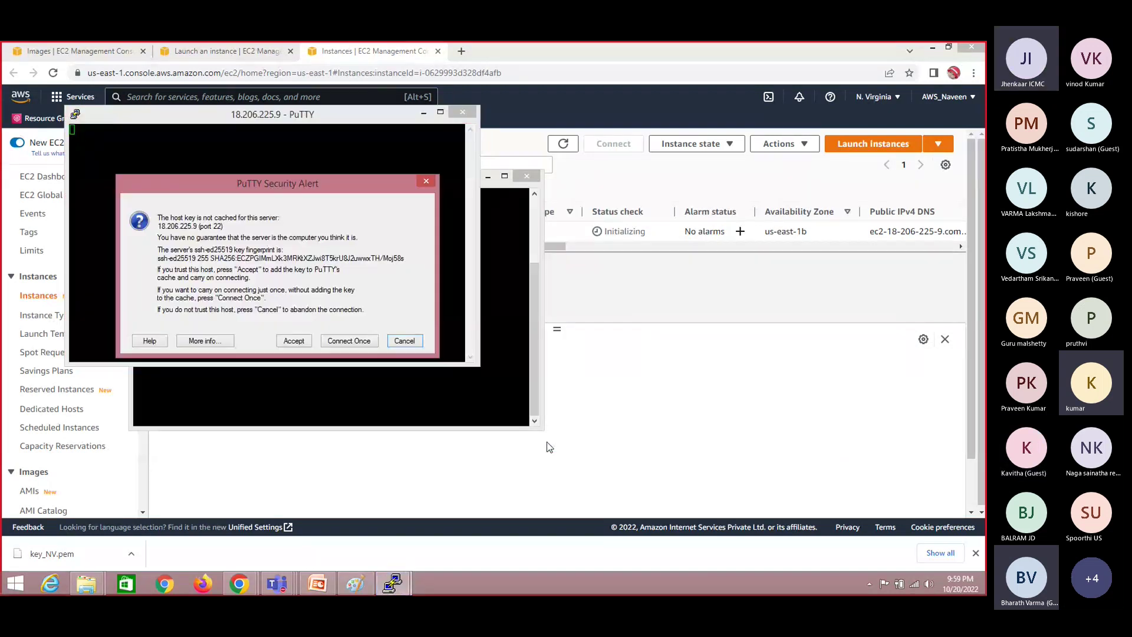
{"action": "left_click", "coordinate": [300, 341]}
{"action": "type", "text": "ec2-user"}
{"action": "key", "text": "Return"}
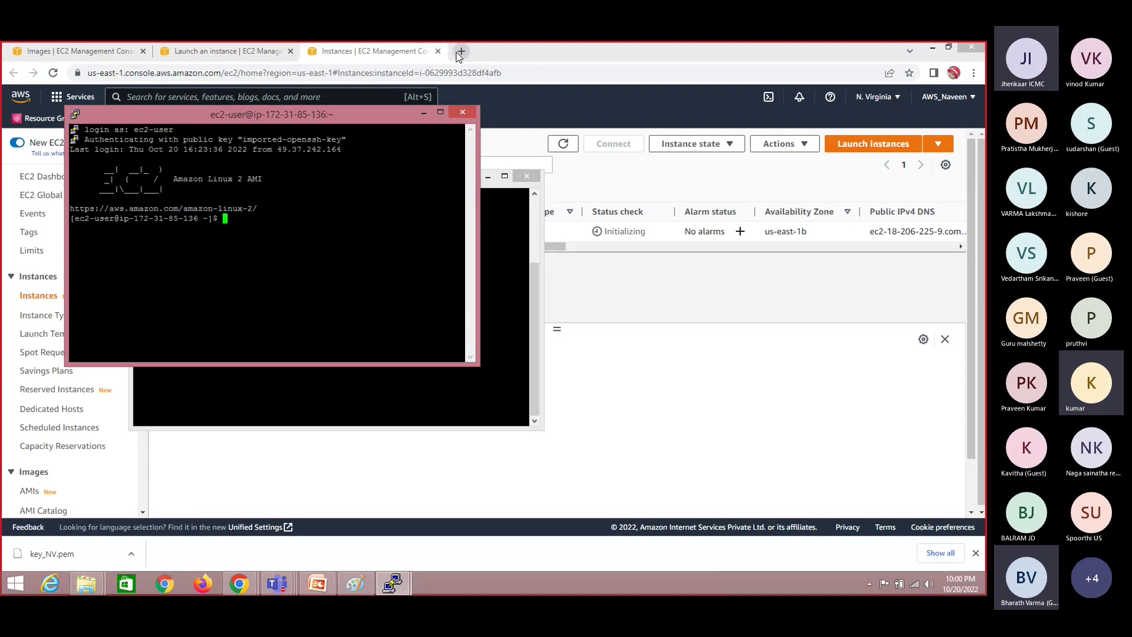
Switch to the incognito Chrome window and load the copied address 18.206.225.9 in place of the Google page.
{"action": "key", "text": "alt+Tab"}
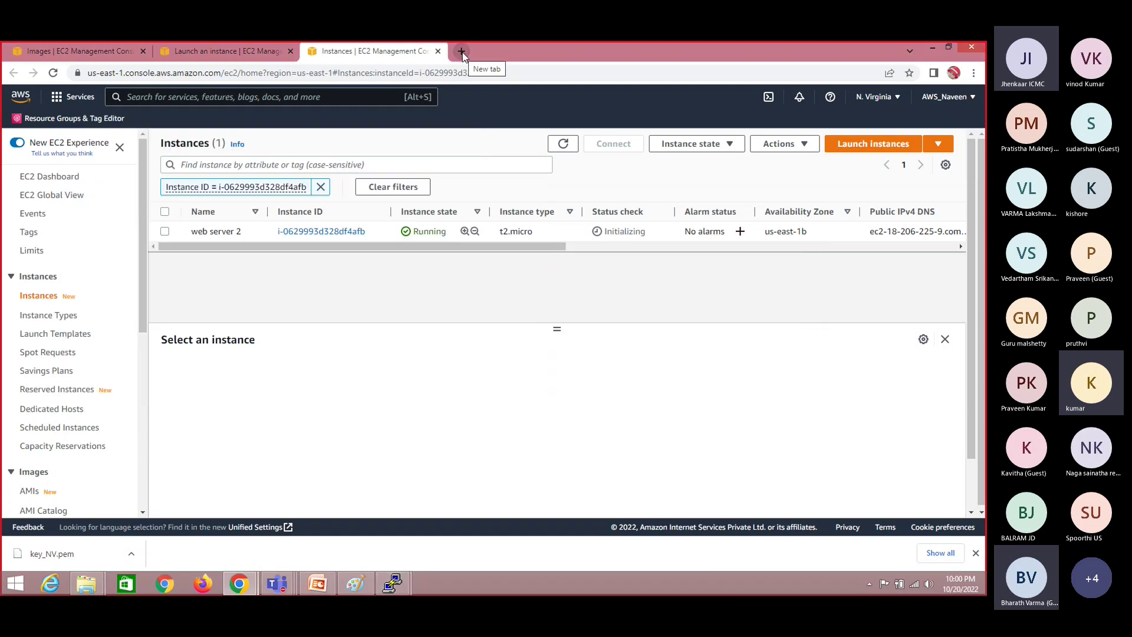
{"action": "key", "text": "alt+Tab"}
{"action": "key", "text": "alt+Tab"}
{"action": "key", "text": "alt+Tab"}
{"action": "key", "text": "alt+Tab"}
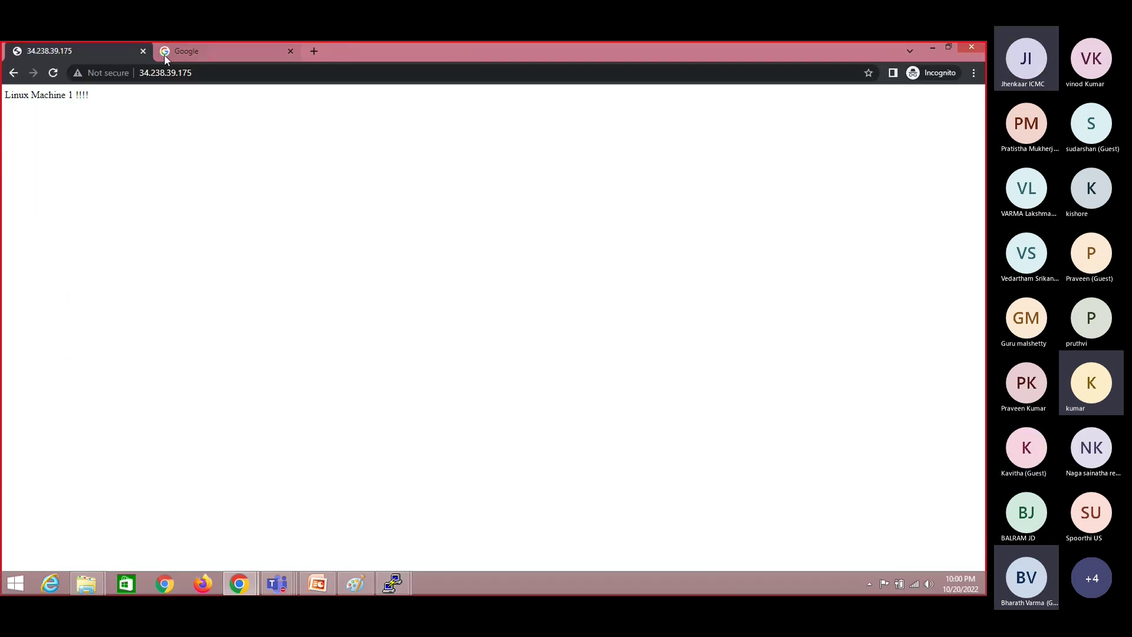
{"action": "left_click", "coordinate": [219, 56]}
{"action": "left_click", "coordinate": [194, 70]}
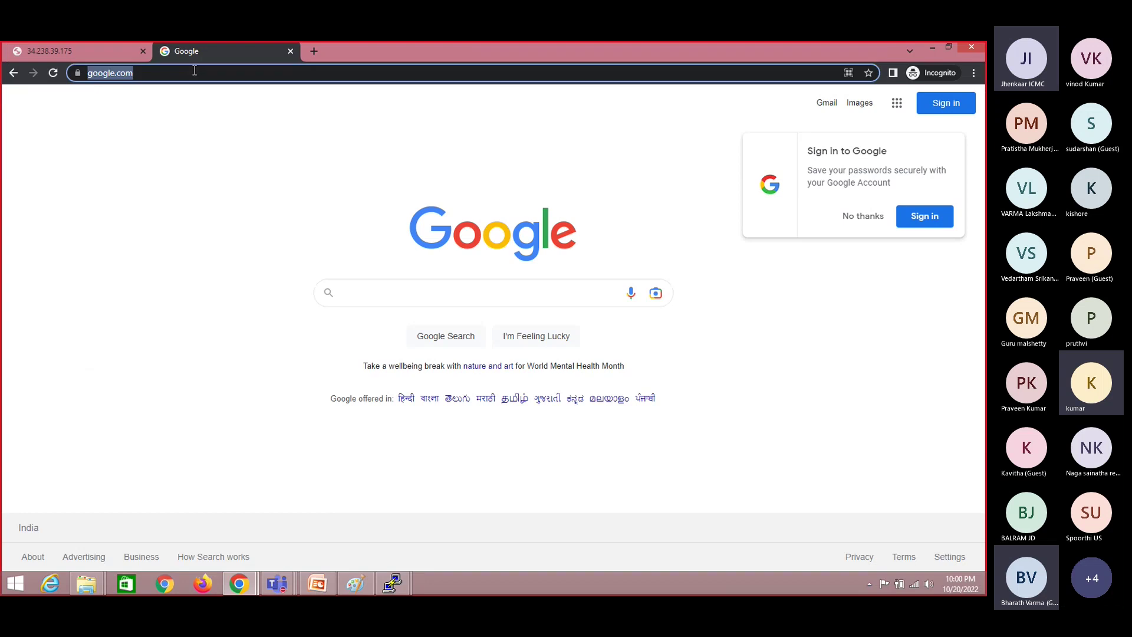
{"action": "key", "text": "ctrl+v"}
{"action": "key", "text": "Return"}
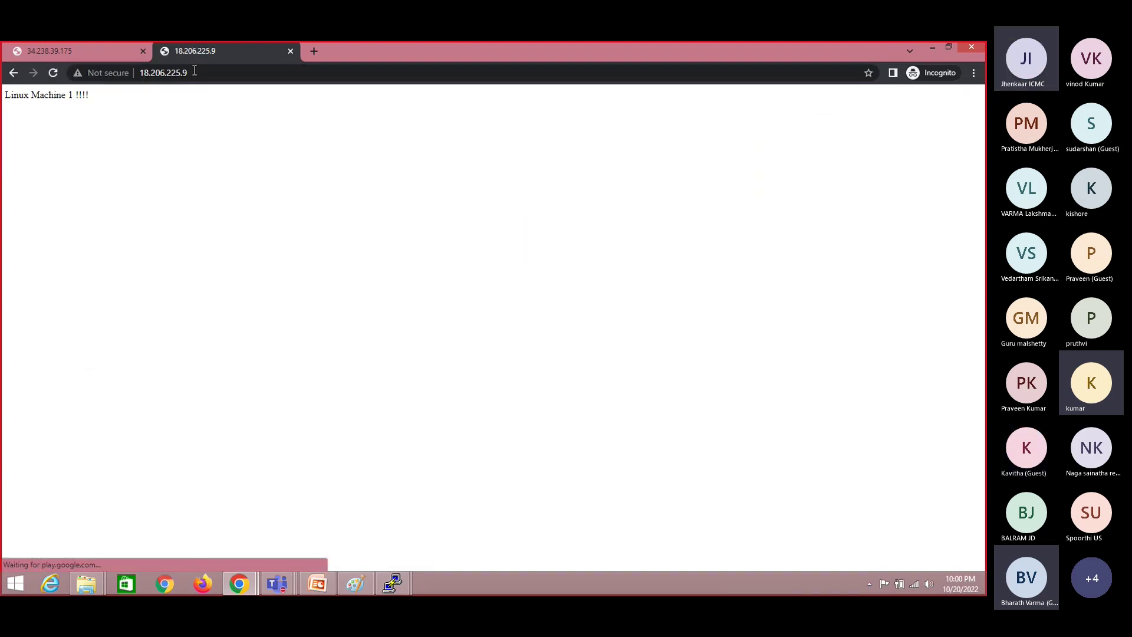
Compare the web page served at 34.238.39.175 with the one at 18.206.225.9.
{"action": "left_click", "coordinate": [59, 52]}
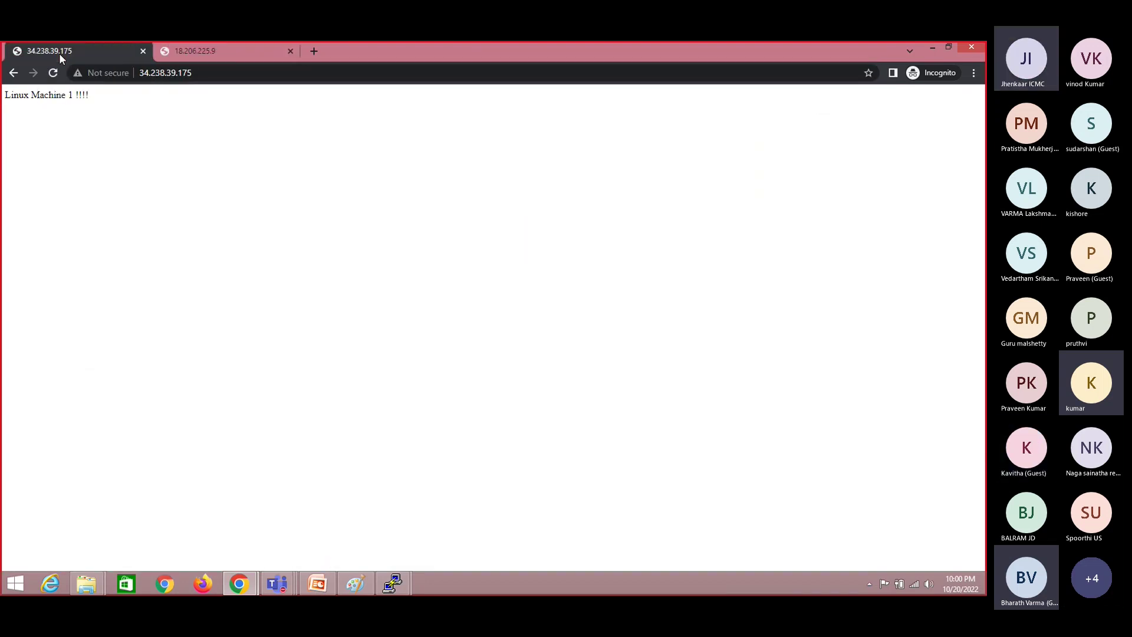
{"action": "left_click_drag", "start_coordinate": [5, 94], "coordinate": [87, 96]}
{"action": "left_click", "coordinate": [88, 96]}
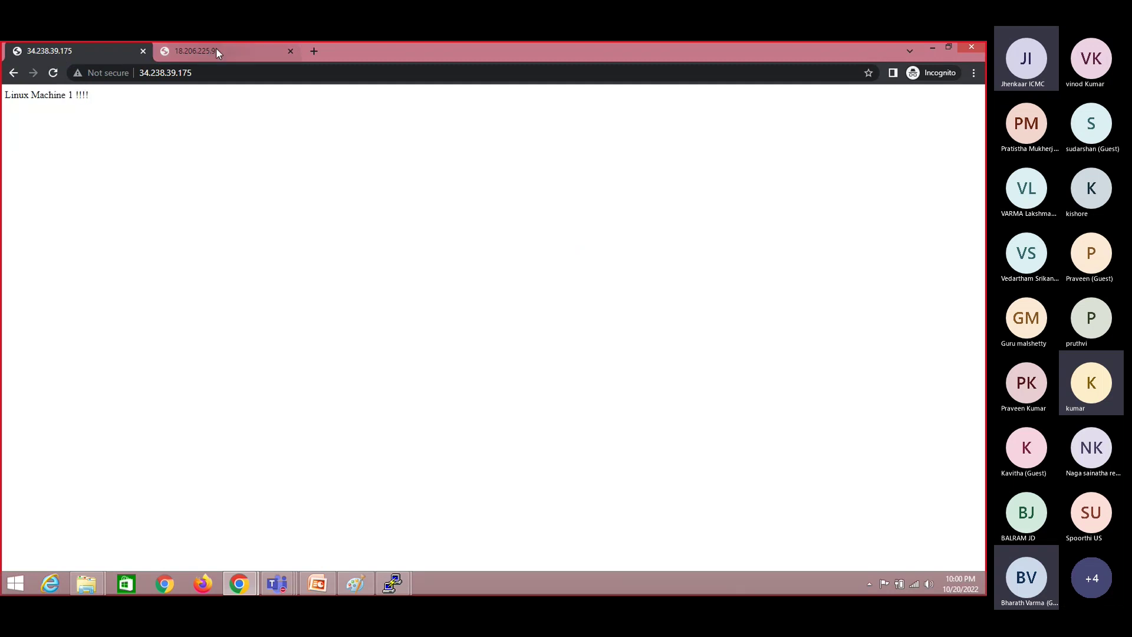
{"action": "left_click", "coordinate": [217, 51]}
Switch to the new server's PuTTY session, become root with "sudo su -" and change to the /var/www/html/ directory.
{"action": "key", "text": "alt+Tab"}
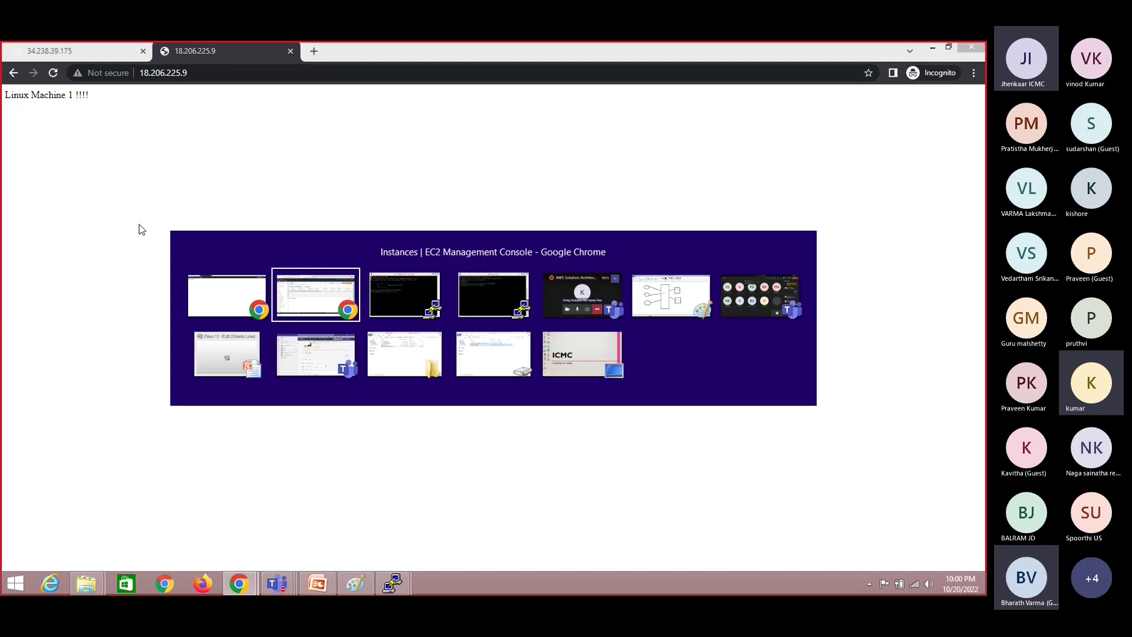
{"action": "key", "text": "alt+Tab"}
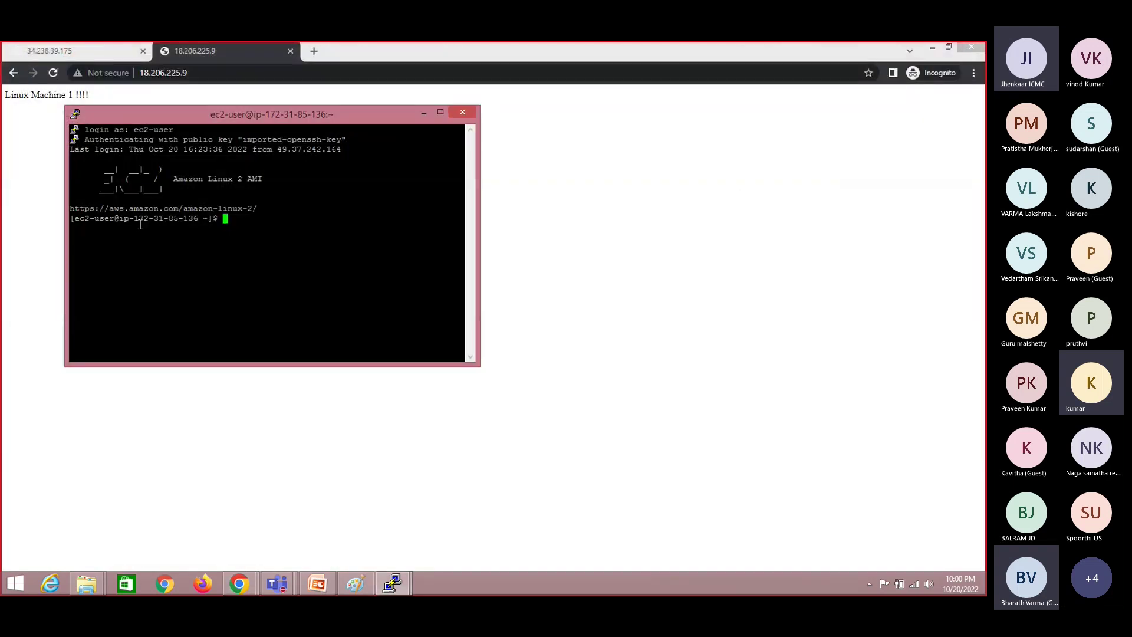
{"action": "type", "text": "sudo su -"}
{"action": "key", "text": "Return"}
{"action": "type", "text": "cd /"}
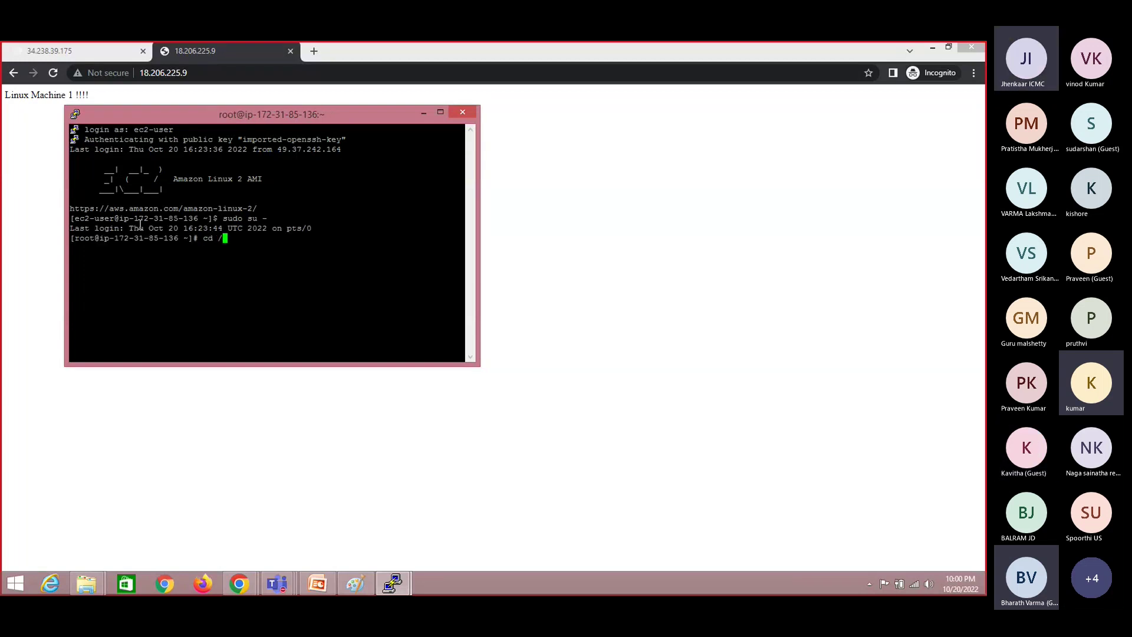
{"action": "type", "text": "var/www/html/"}
{"action": "key", "text": "Return"}
List the contents of /var/www/html and open index.html in the vi editor.
{"action": "type", "text": "ls"}
{"action": "key", "text": "Return"}
{"action": "type", "text": "vi index.html"}
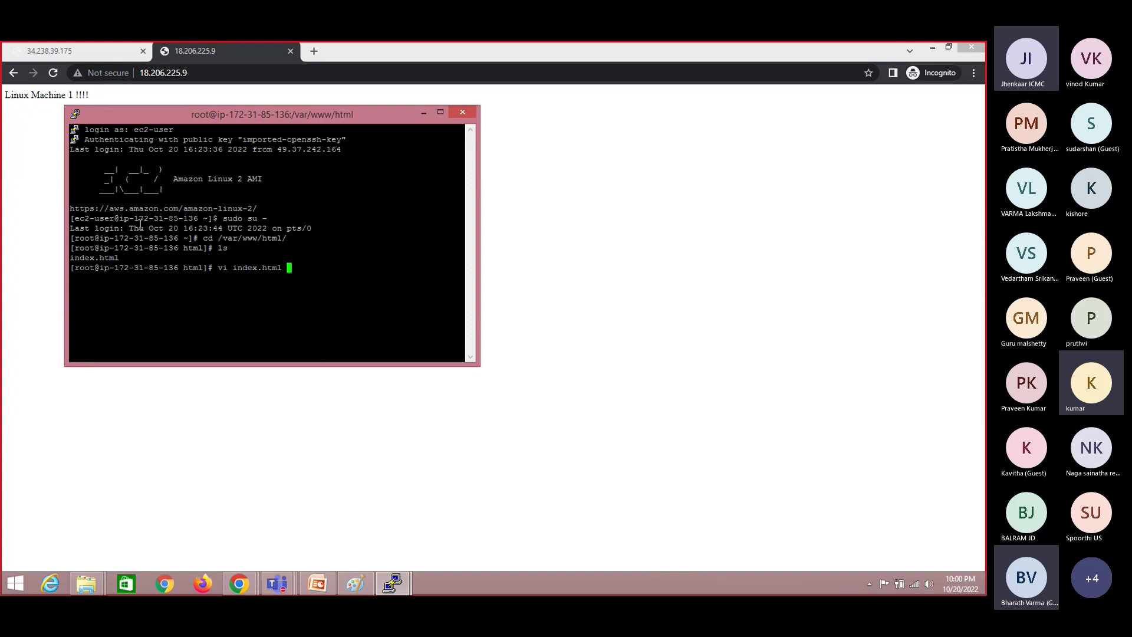
{"action": "key", "text": "Return"}
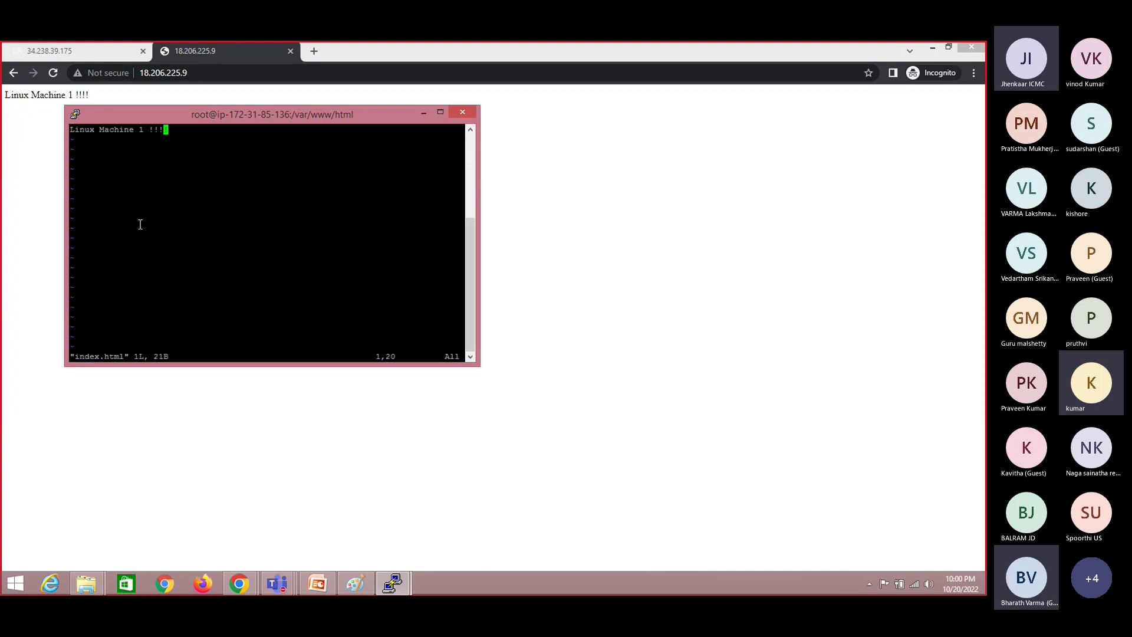
Change the machine number in index.html to 2 so the line reads "Linux Machine 2 !!!!", then save and quit vi.
{"action": "key", "text": "i"}
{"action": "key", "text": "Left"}
{"action": "key", "text": "Left"}
{"action": "key", "text": "Left"}
{"action": "key", "text": "Left"}
{"action": "key", "text": "BackSpace"}
{"action": "type", "text": "2"}
{"action": "key", "text": "Escape"}
{"action": "type", "text": ":wq"}
{"action": "key", "text": "Return"}
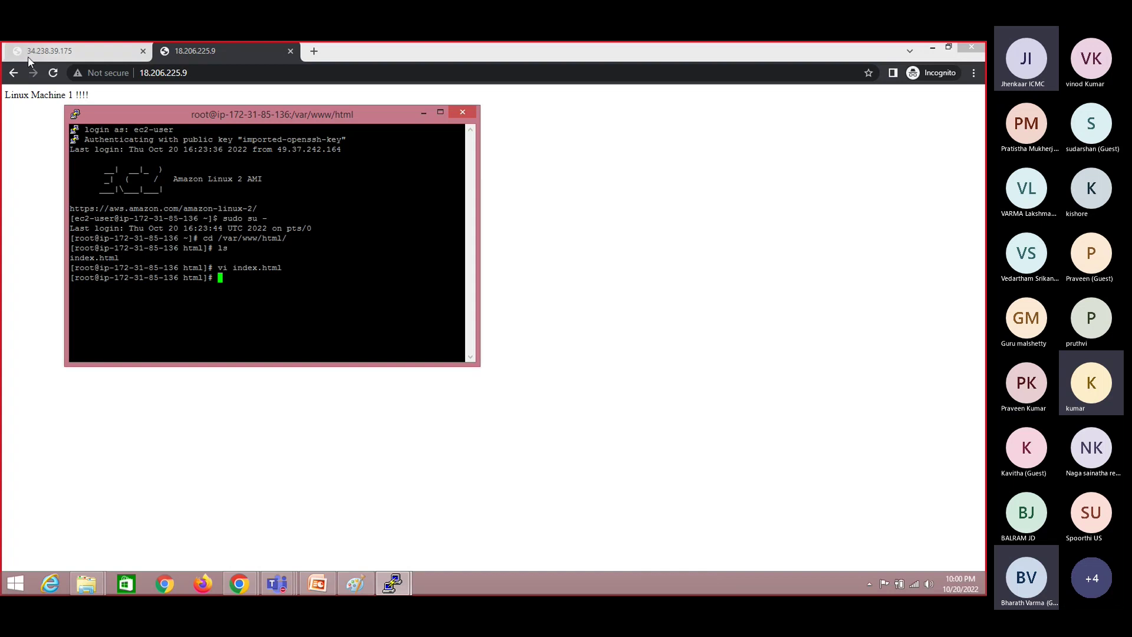
Reload the page at 18.206.225.9 in the incognito Chrome window and compare it with the page at 34.238.39.175.
{"action": "left_click", "coordinate": [54, 72]}
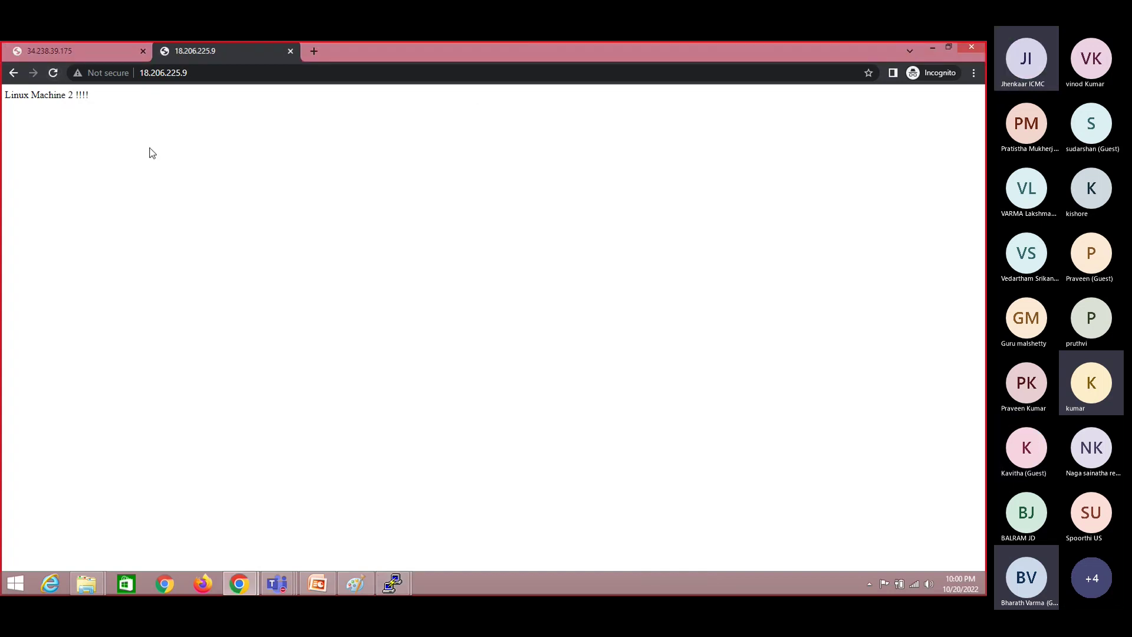
{"action": "left_click", "coordinate": [62, 50]}
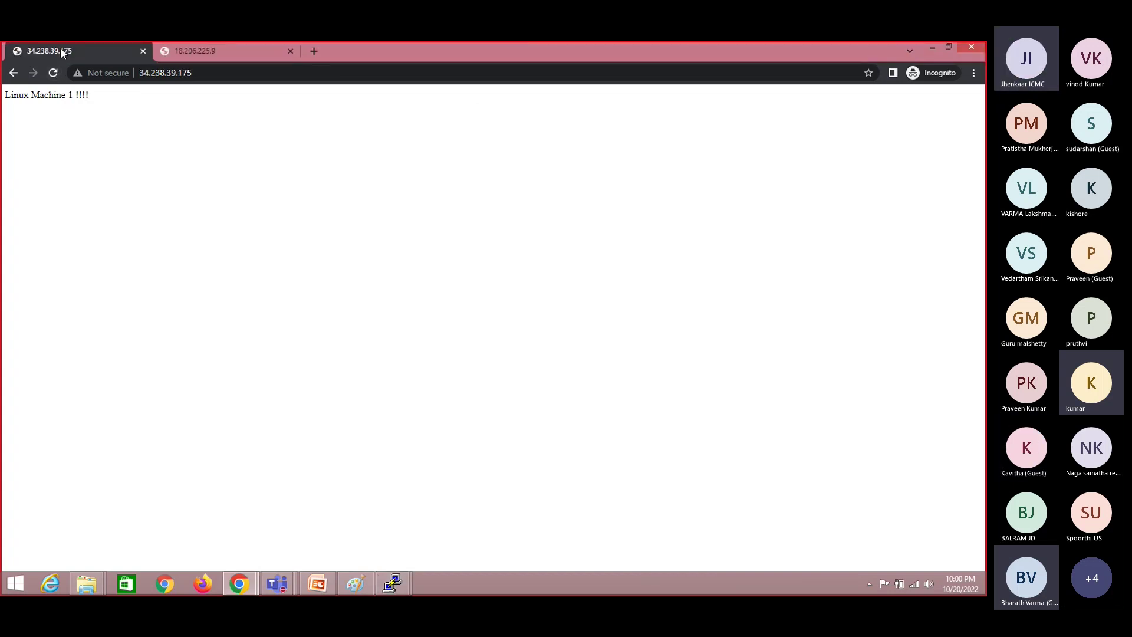
{"action": "left_click_drag", "start_coordinate": [5, 98], "coordinate": [86, 108]}
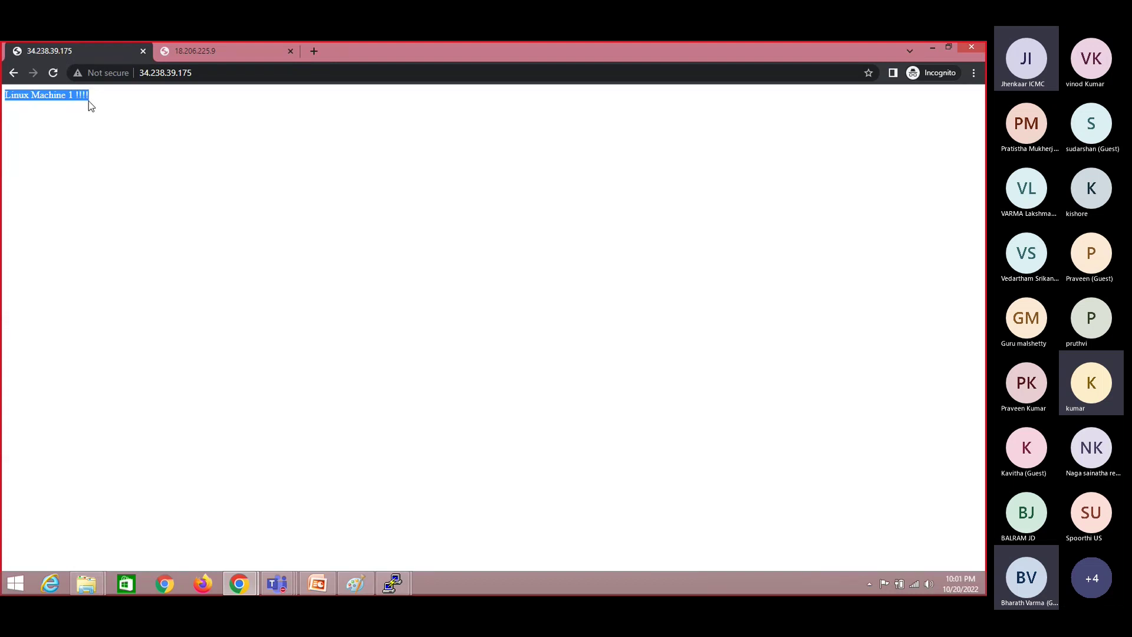
{"action": "left_click", "coordinate": [90, 143]}
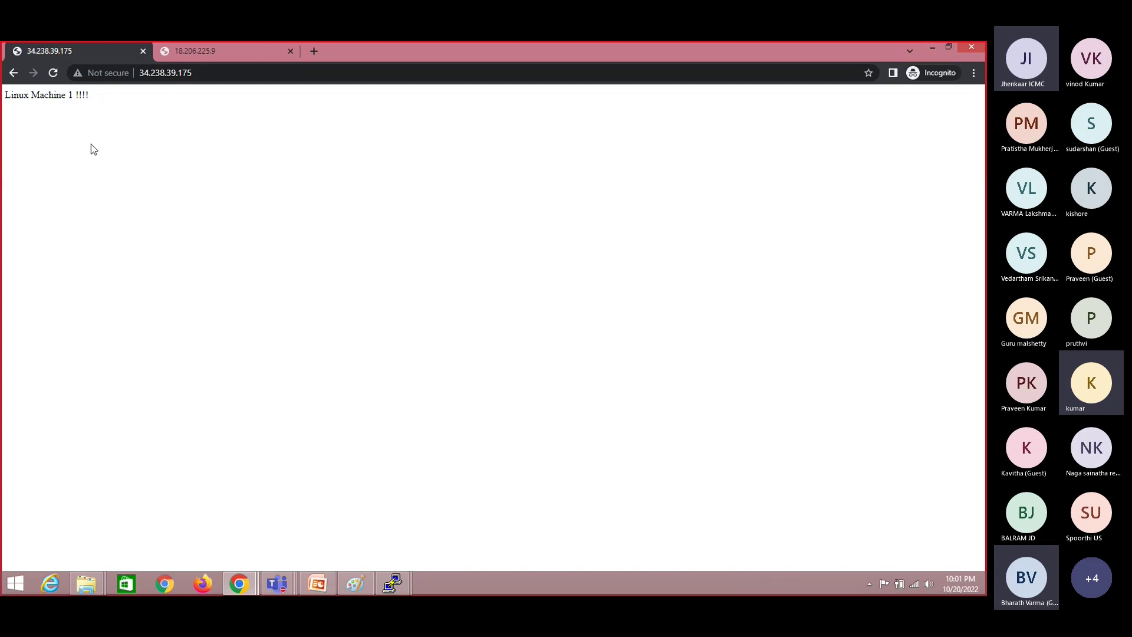
{"action": "left_click", "coordinate": [214, 49]}
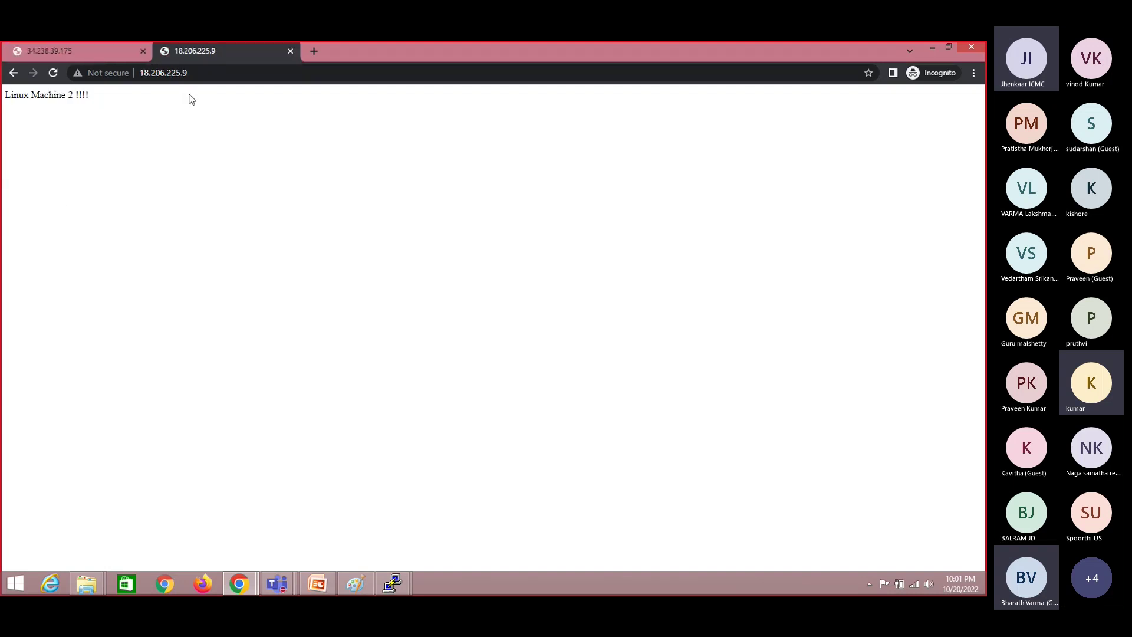
{"action": "left_click", "coordinate": [214, 72]}
{"action": "key", "text": "Return"}
Switch to Paint and view the diagram of clients, load balancer and two web servers.
{"action": "key", "text": "alt+Tab"}
{"action": "key", "text": "alt+Tab"}
{"action": "key", "text": "alt+Tab"}
{"action": "key", "text": "alt+Tab"}
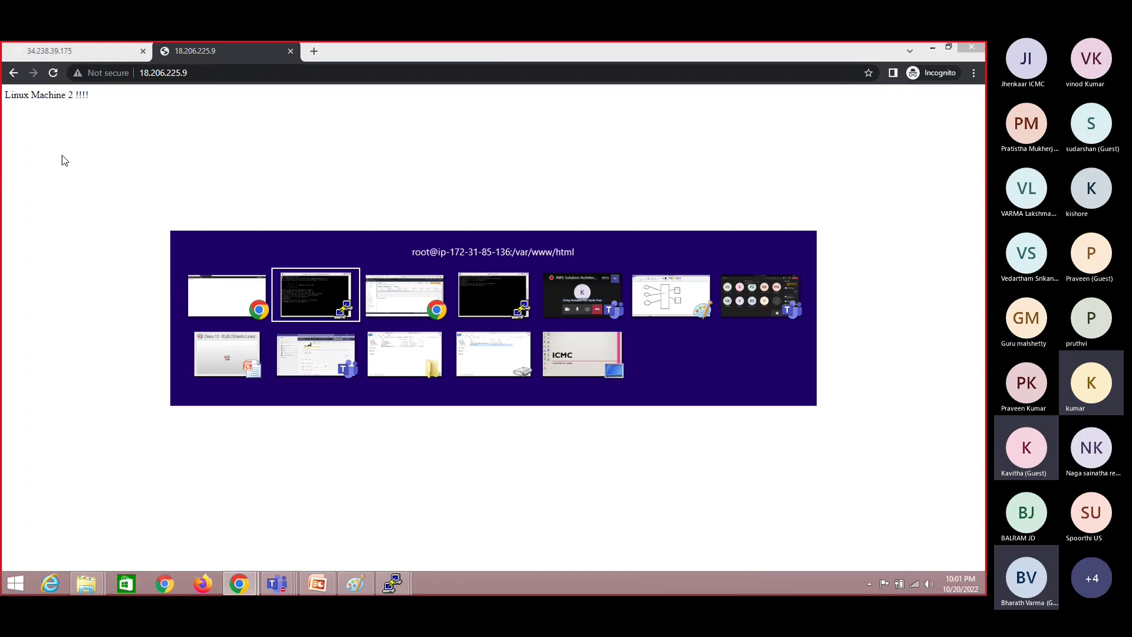
{"action": "key", "text": "alt+Tab"}
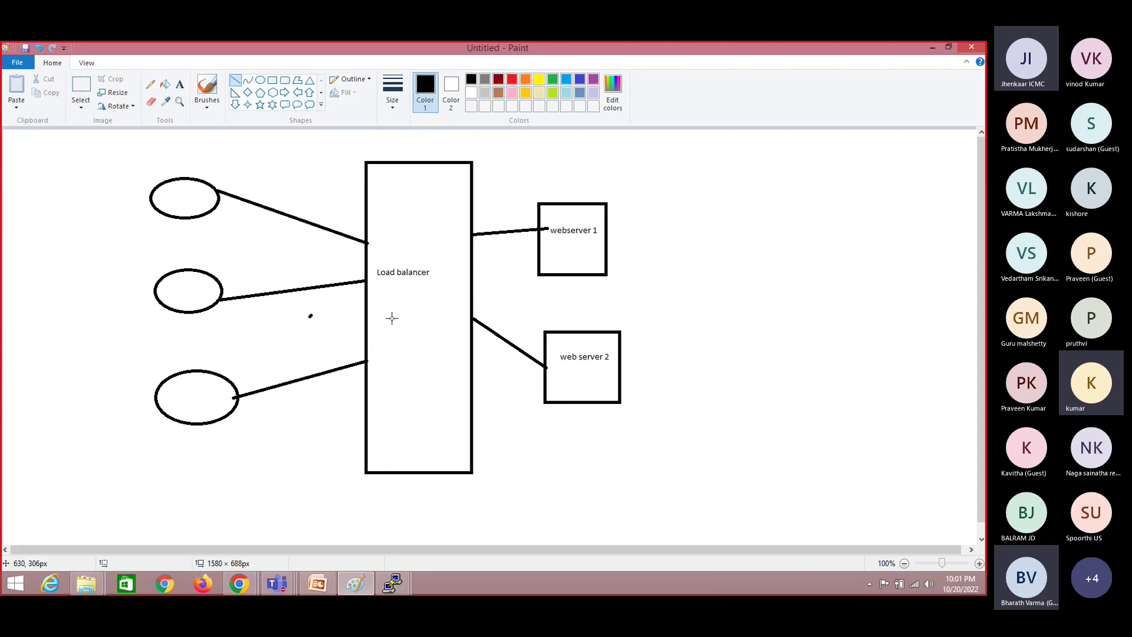
Switch to the EC2 console in Chrome and open the Load Balancers page.
{"action": "key", "text": "alt+Tab"}
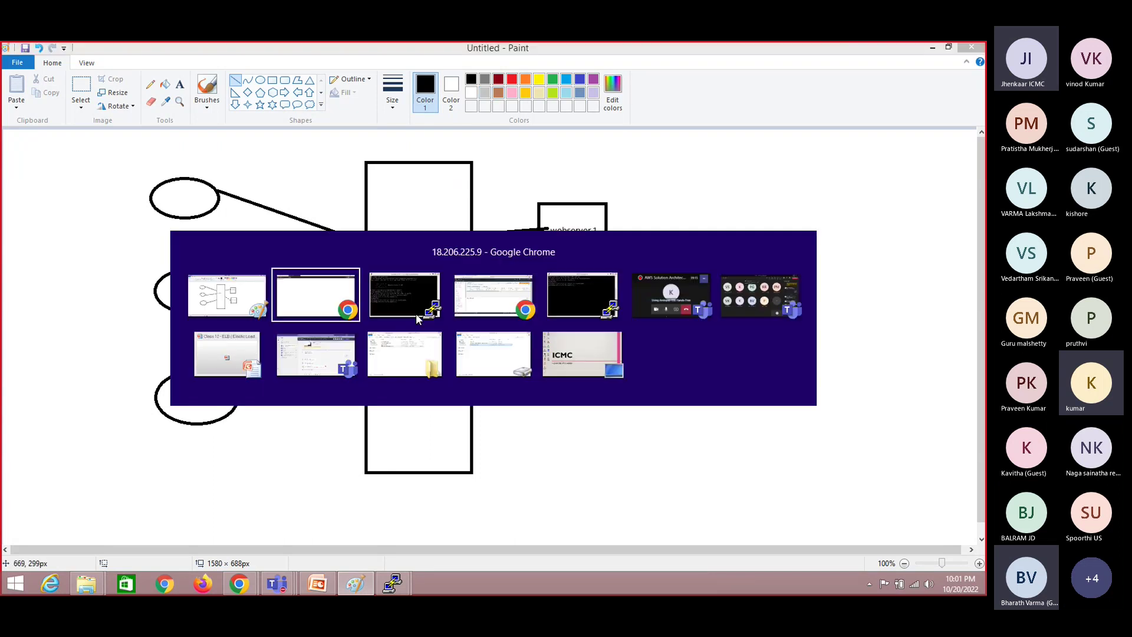
{"action": "key", "text": "alt+Tab"}
{"action": "key", "text": "alt+Tab"}
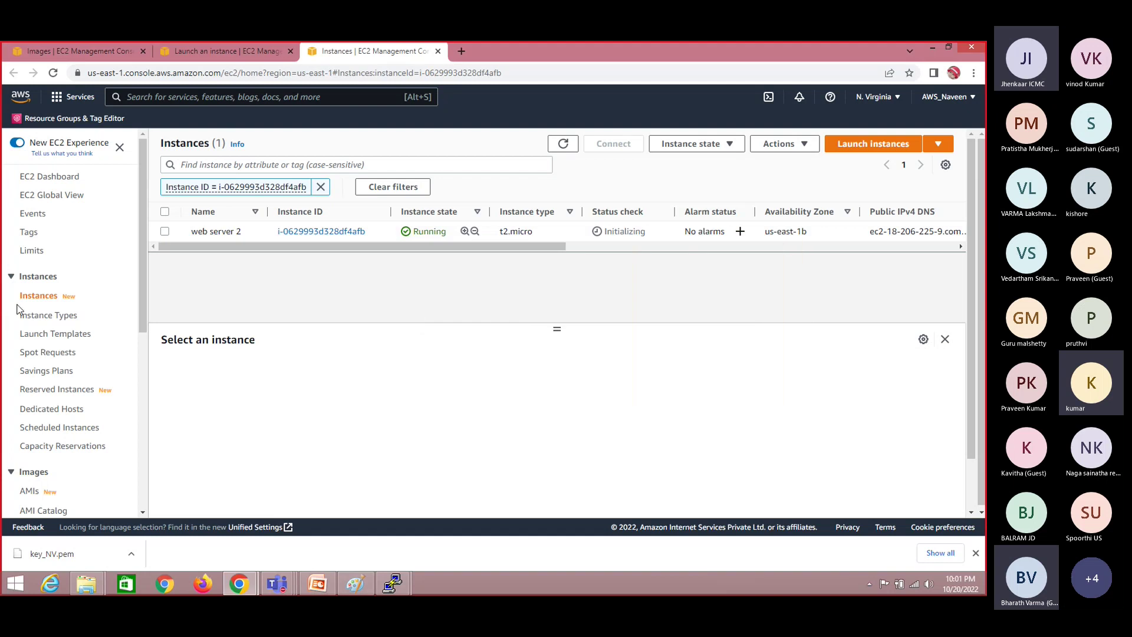
{"action": "left_click_drag", "start_coordinate": [145, 306], "coordinate": [142, 224]}
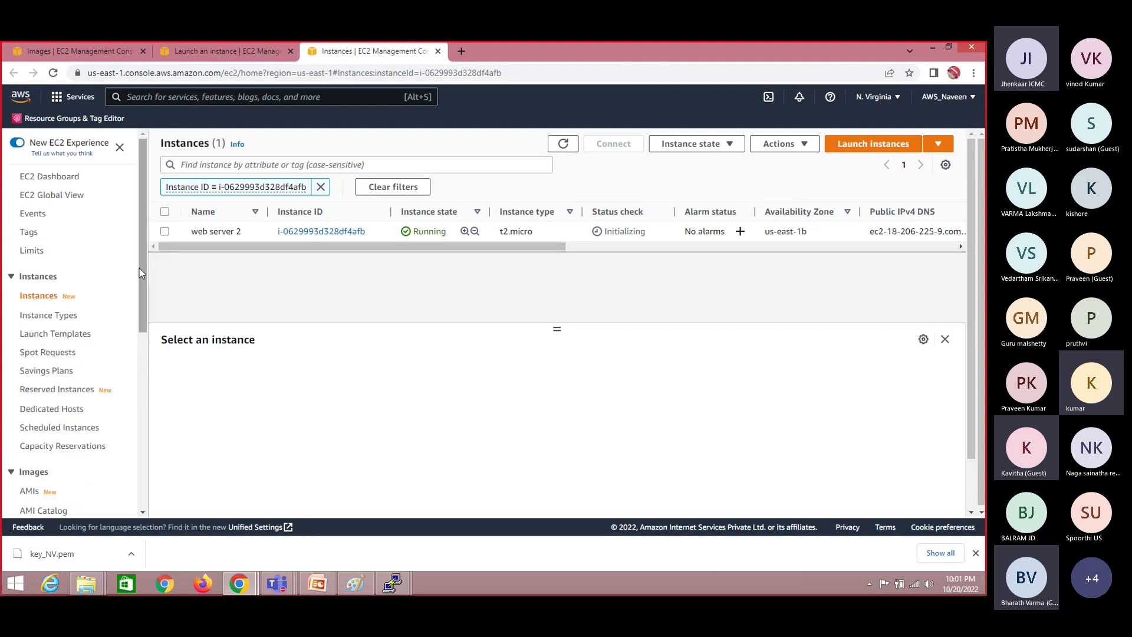
{"action": "left_click_drag", "start_coordinate": [142, 301], "coordinate": [155, 499]}
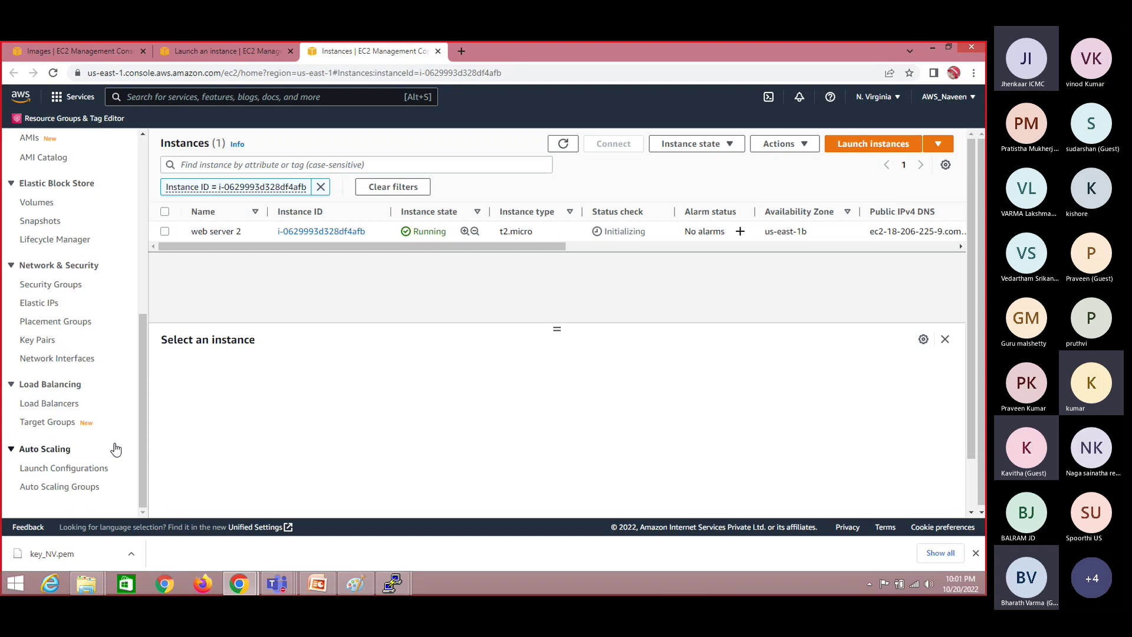
{"action": "left_click", "coordinate": [57, 406]}
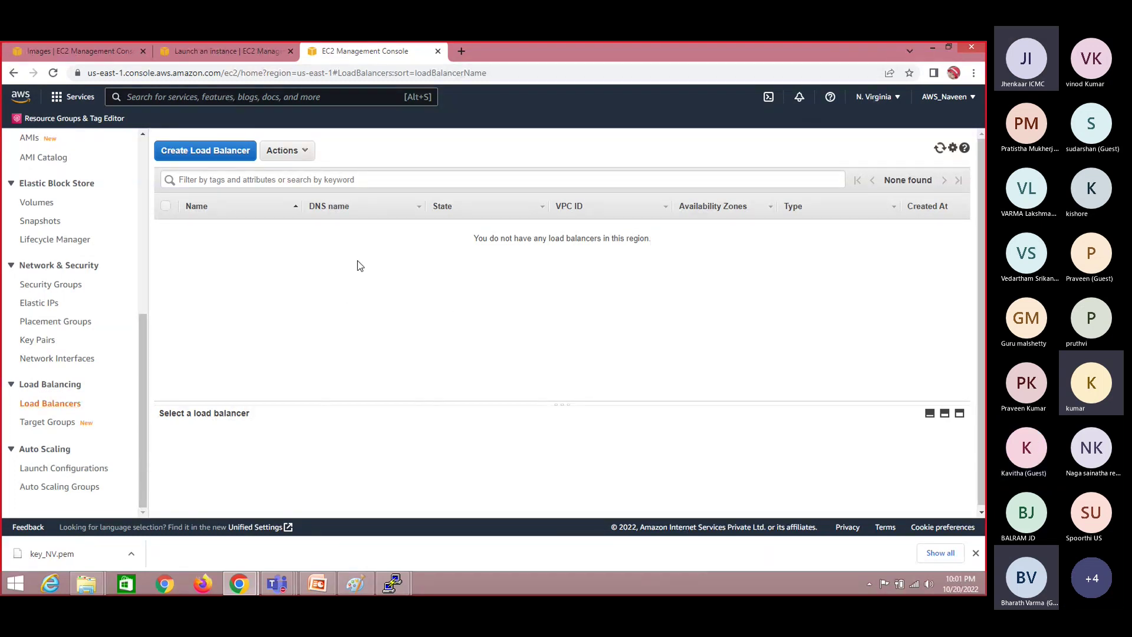
Start creating a load balancer and choose the previous-generation Classic Load Balancer type.
{"action": "left_click", "coordinate": [212, 155]}
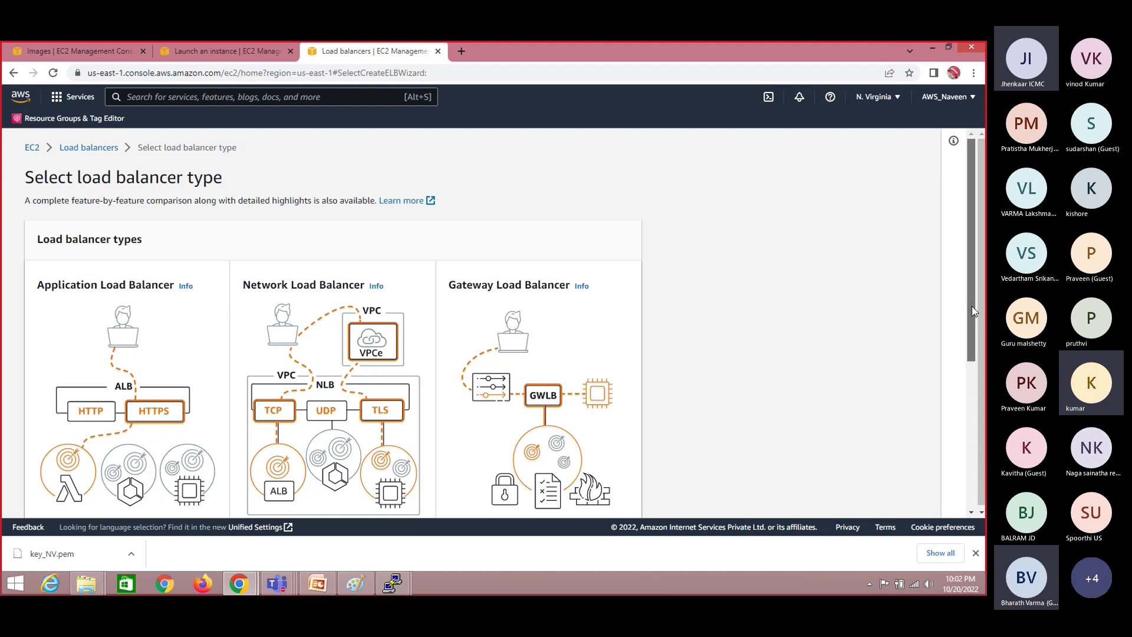
{"action": "left_click_drag", "start_coordinate": [971, 312], "coordinate": [971, 358]}
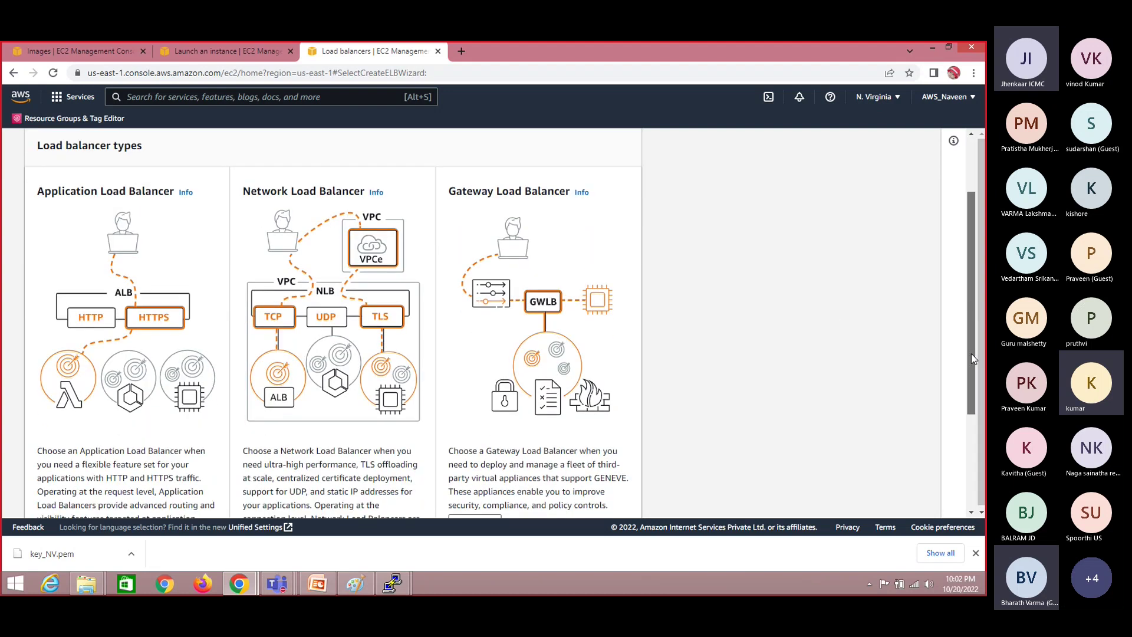
{"action": "left_click_drag", "start_coordinate": [971, 353], "coordinate": [973, 447]}
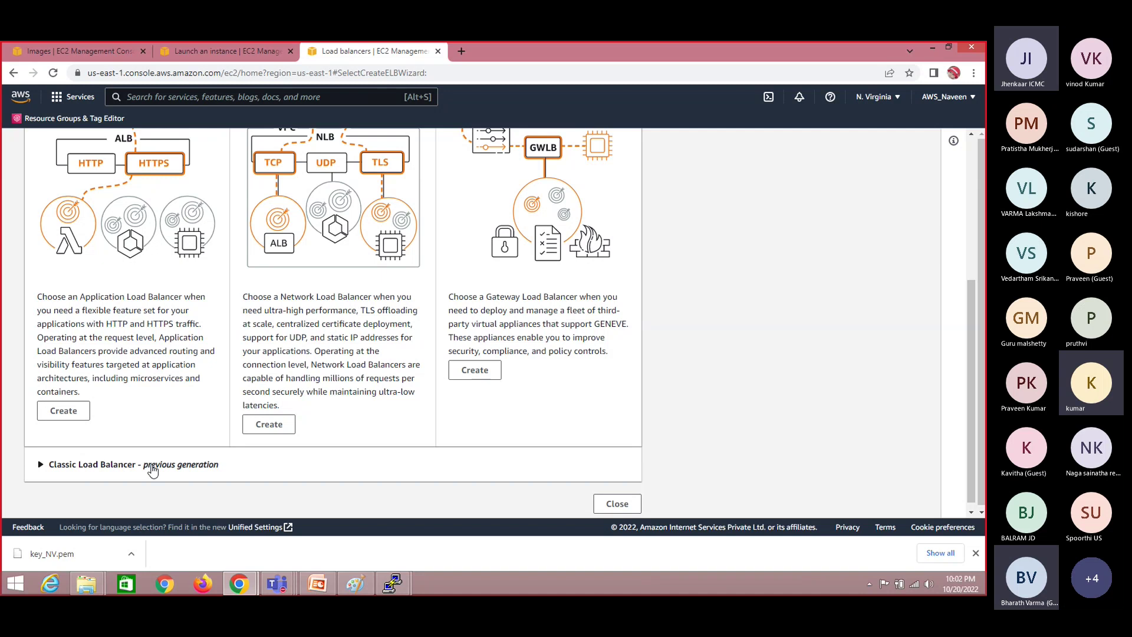
{"action": "left_click", "coordinate": [41, 465]}
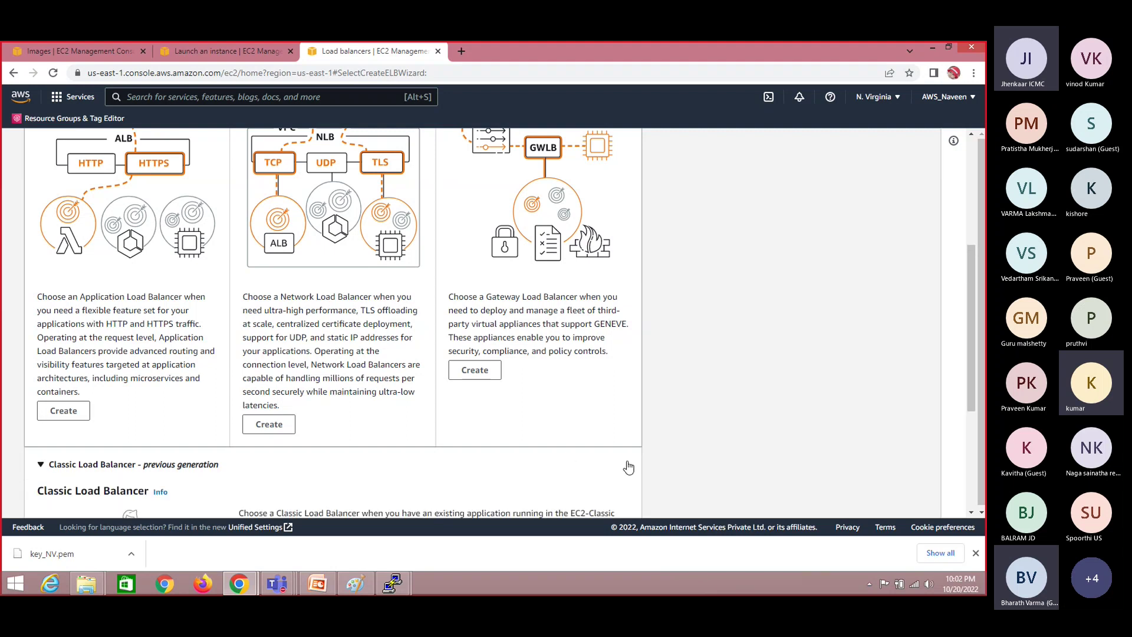
{"action": "scroll", "coordinate": [971, 316], "scroll_direction": "down", "scroll_amount": 4}
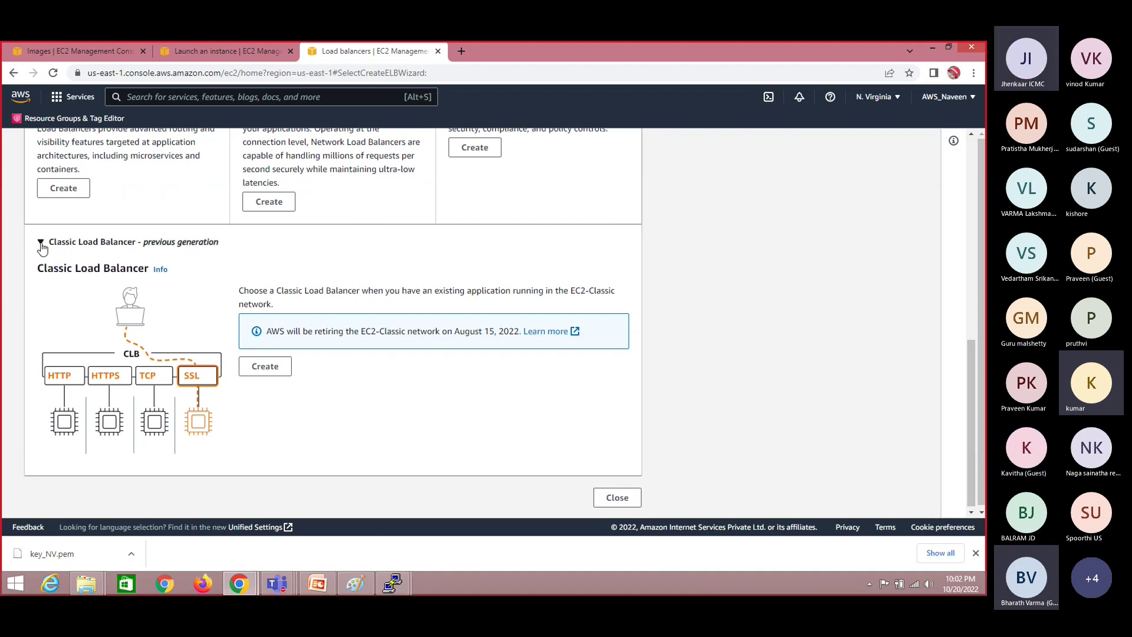
{"action": "left_click", "coordinate": [265, 366]}
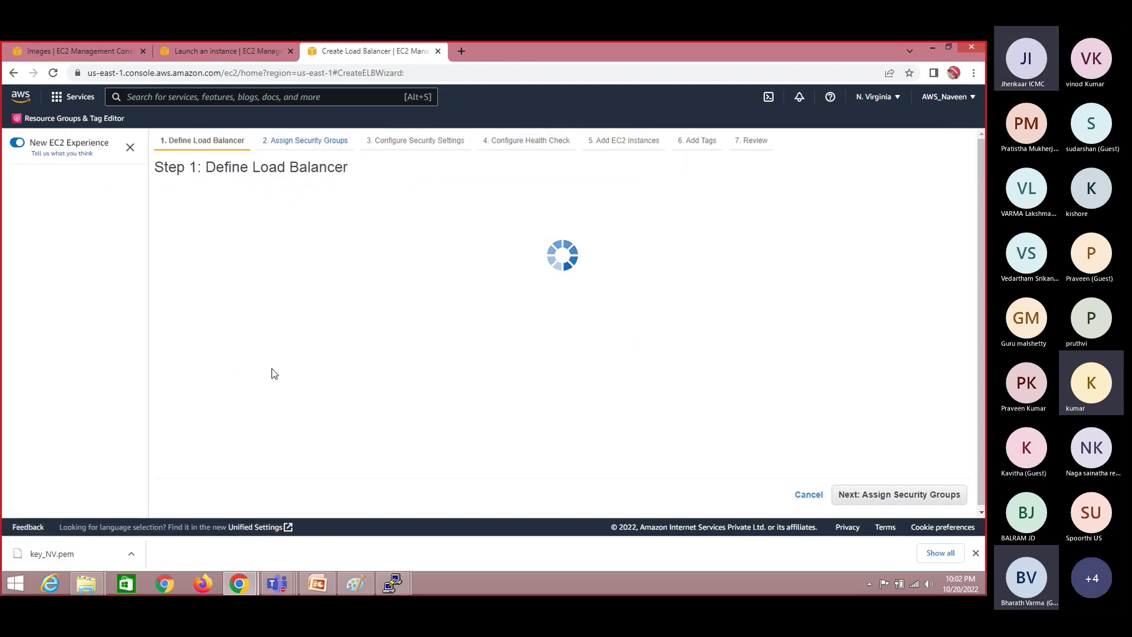
Name the load balancer Classic-LB and keep My Default VPC (172.31.0.0/16) as its network.
{"action": "left_click", "coordinate": [377, 260]}
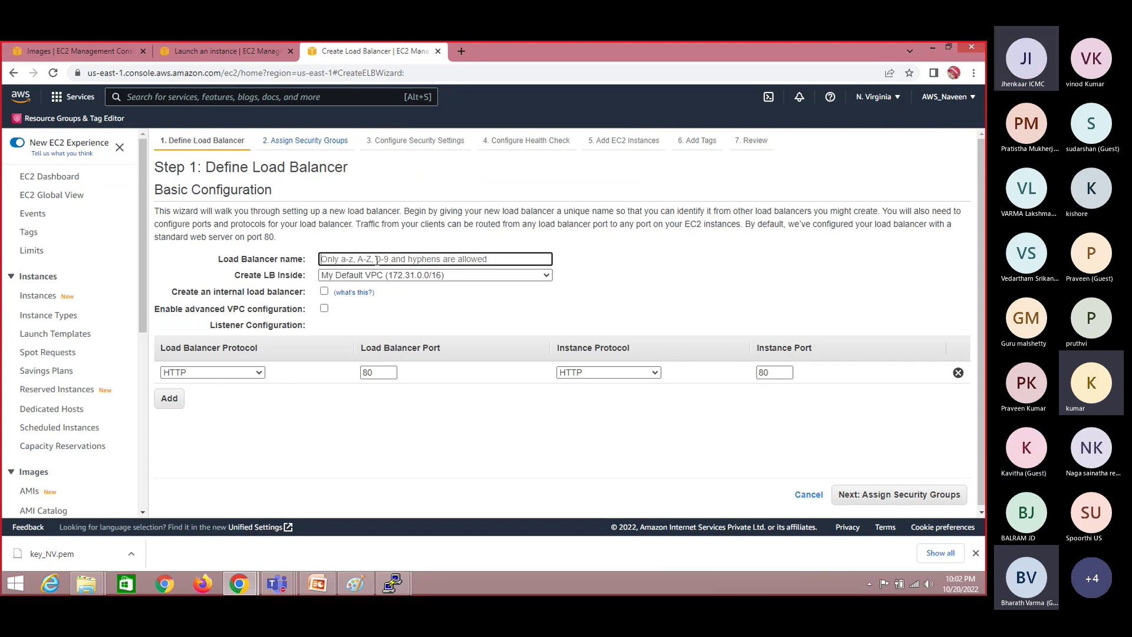
{"action": "type", "text": "C"}
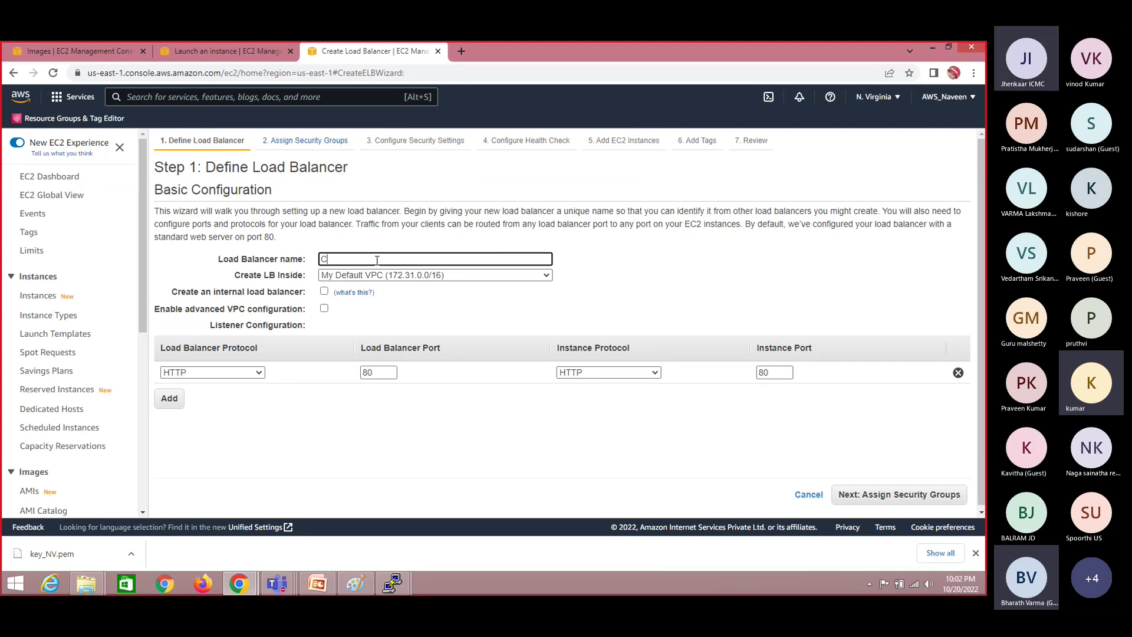
{"action": "type", "text": "lassic-LN"}
{"action": "type", "text": "B"}
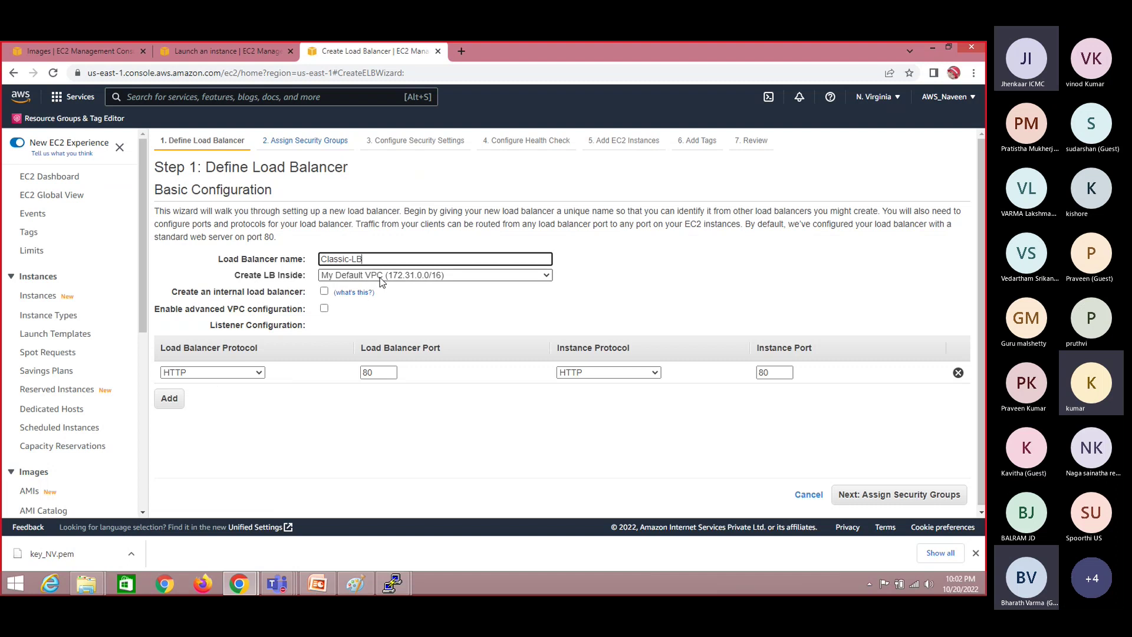
{"action": "left_click", "coordinate": [380, 277]}
{"action": "left_click", "coordinate": [380, 282]}
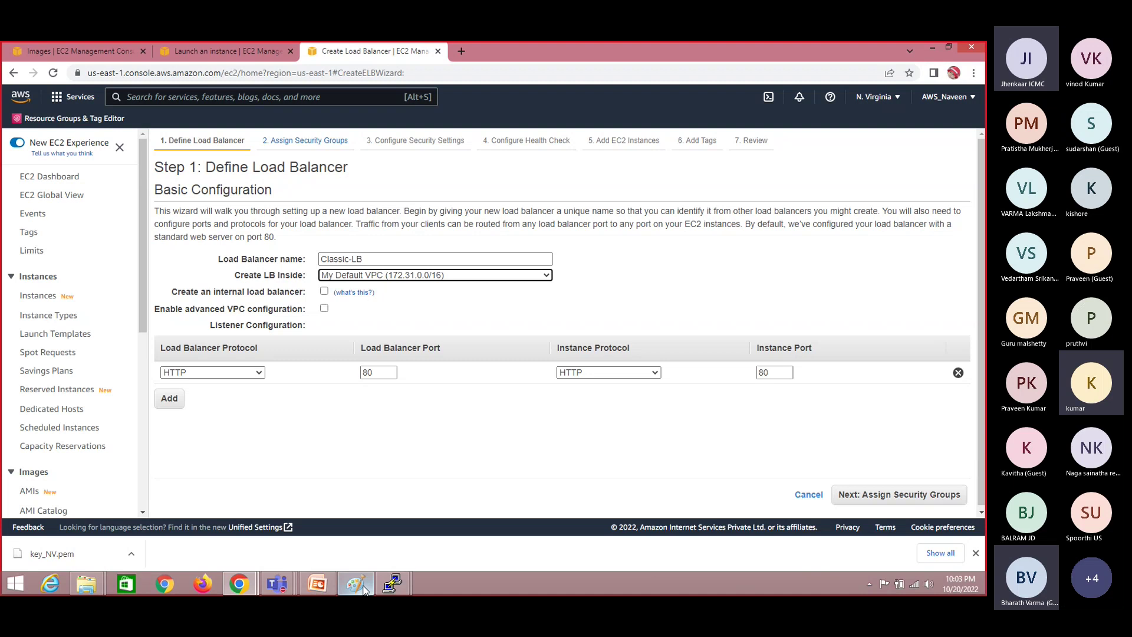
Switch to Paint, highlight the "Intenet facing" note beside the diagram, and return to the load balancer wizard in Chrome.
{"action": "mouse_move", "coordinate": [364, 590]}
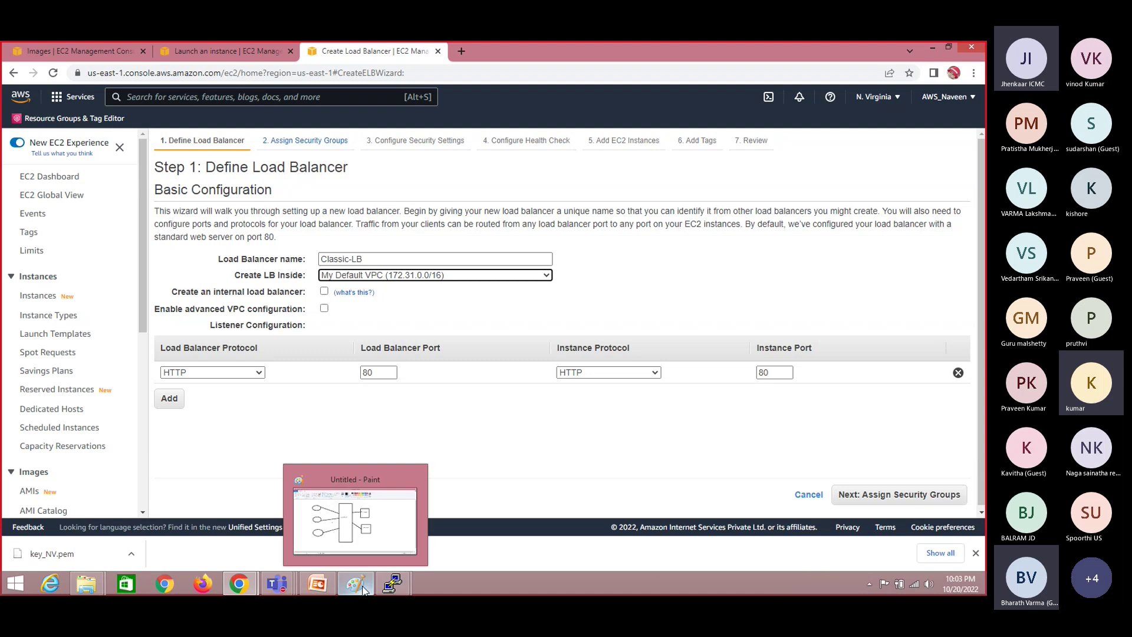
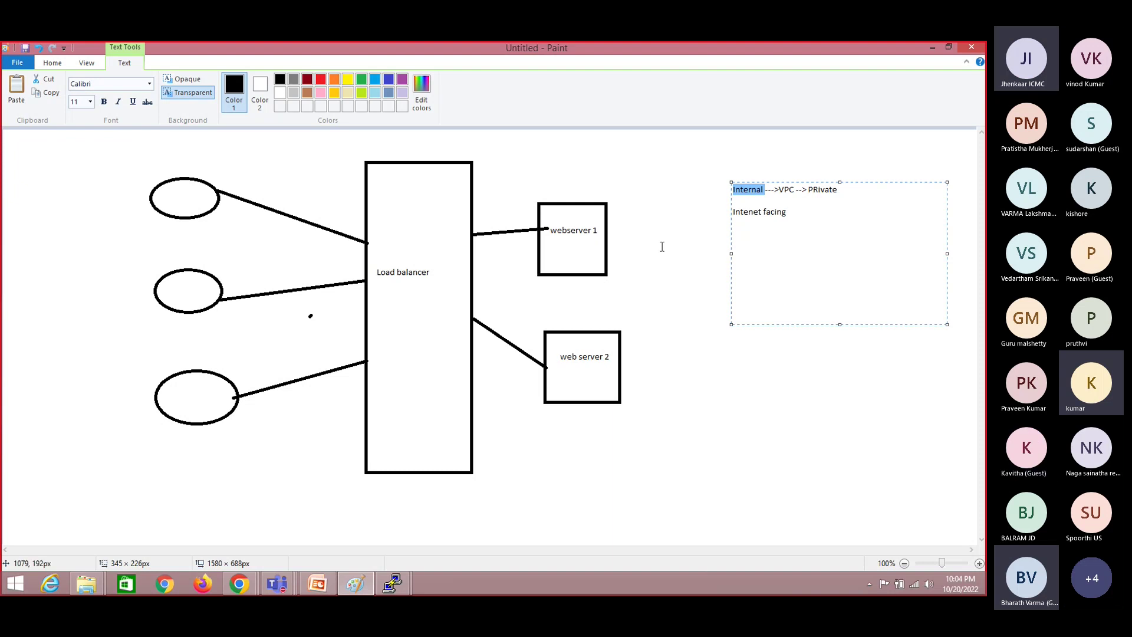
{"action": "left_click", "coordinate": [787, 193]}
{"action": "left_click_drag", "start_coordinate": [782, 212], "coordinate": [737, 218]}
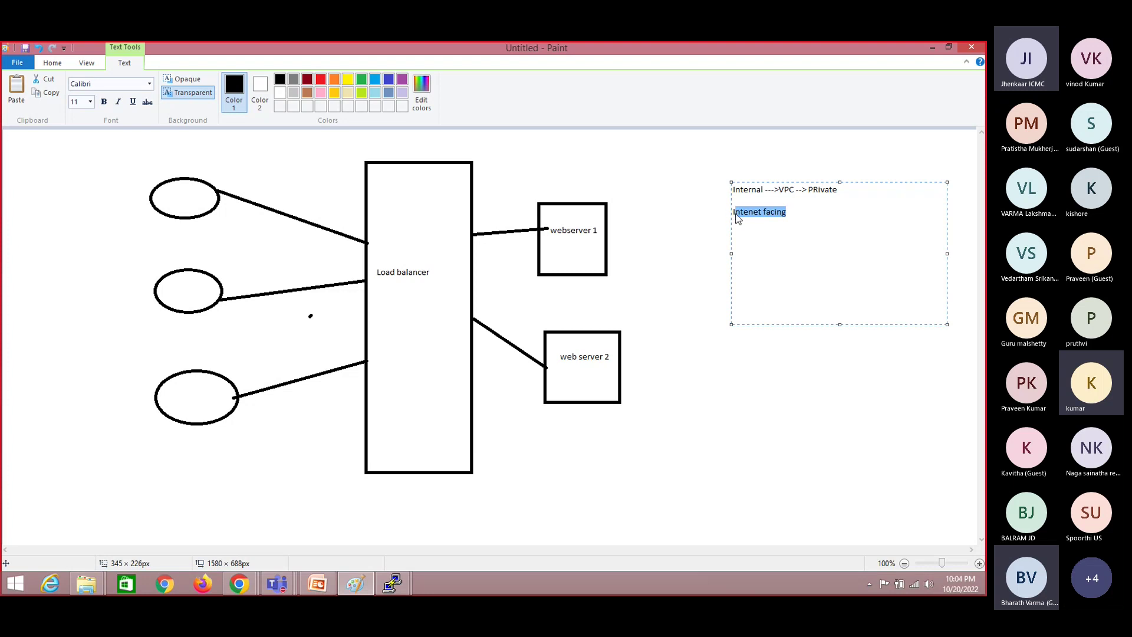
{"action": "key", "text": "alt+Tab"}
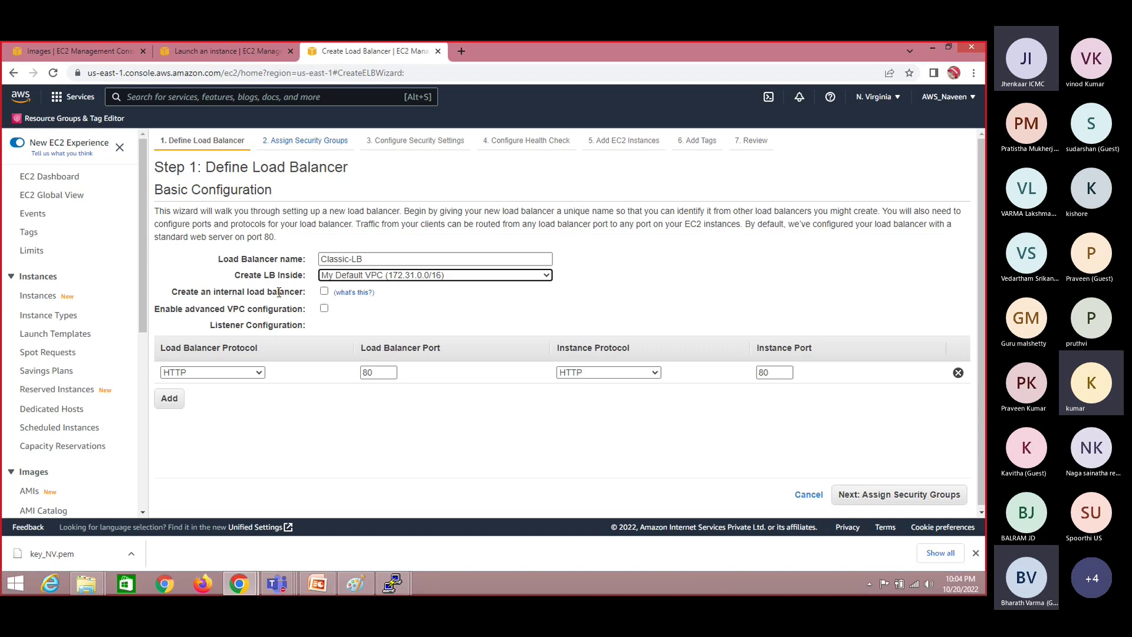
Toggle the internal load balancer option on and off, and examine the listener's port and available load balancer protocols.
{"action": "left_click", "coordinate": [324, 291]}
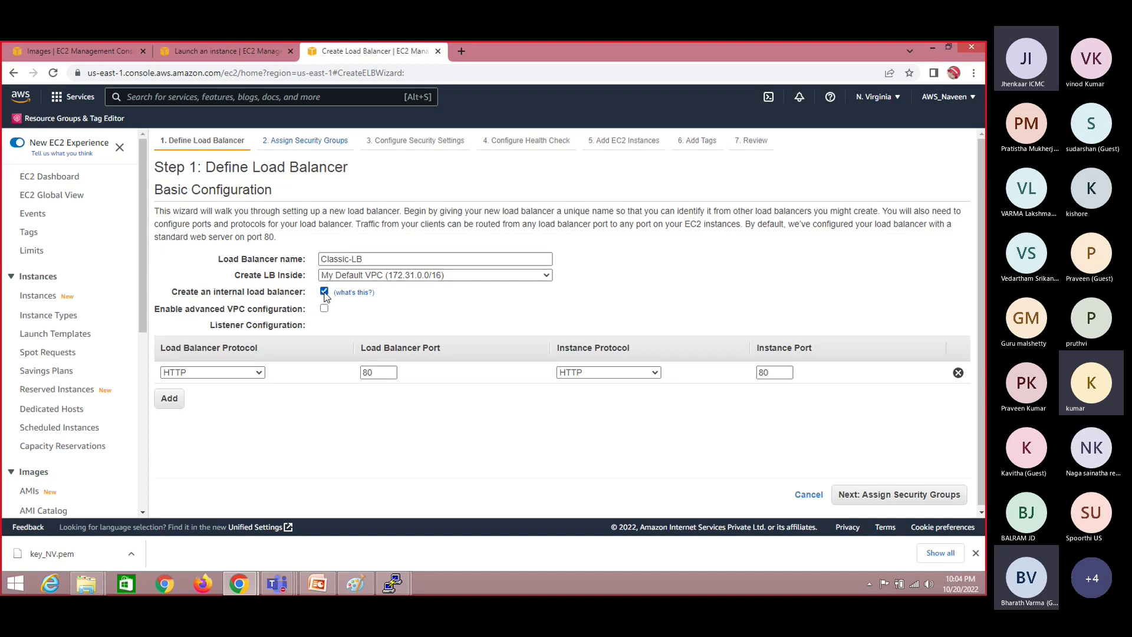
{"action": "left_click", "coordinate": [324, 293]}
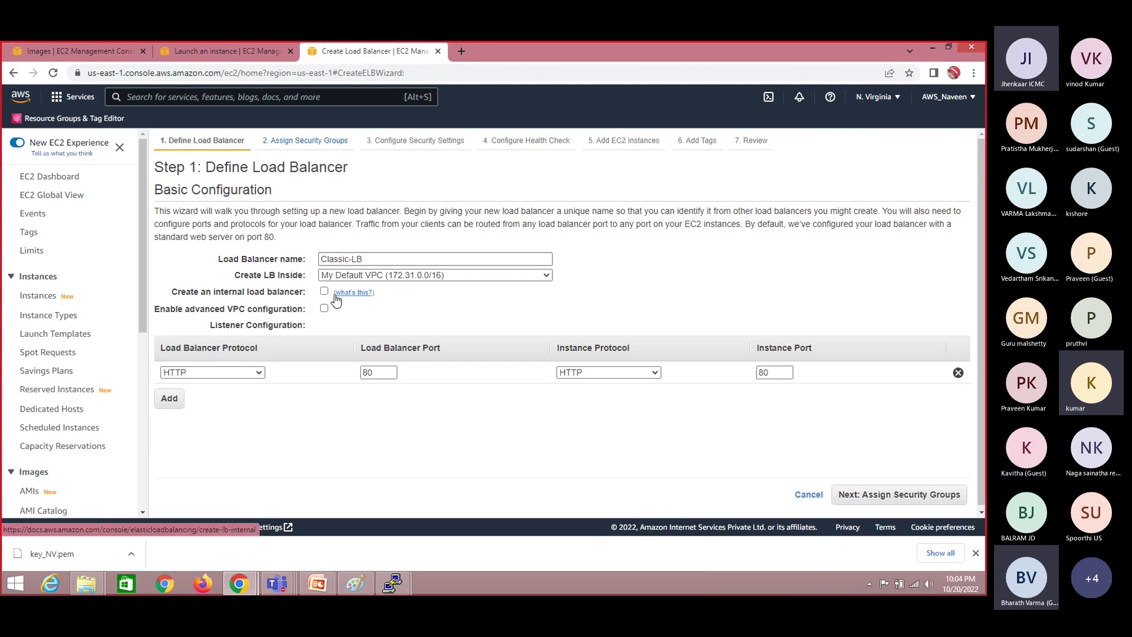
{"action": "left_click", "coordinate": [376, 374]}
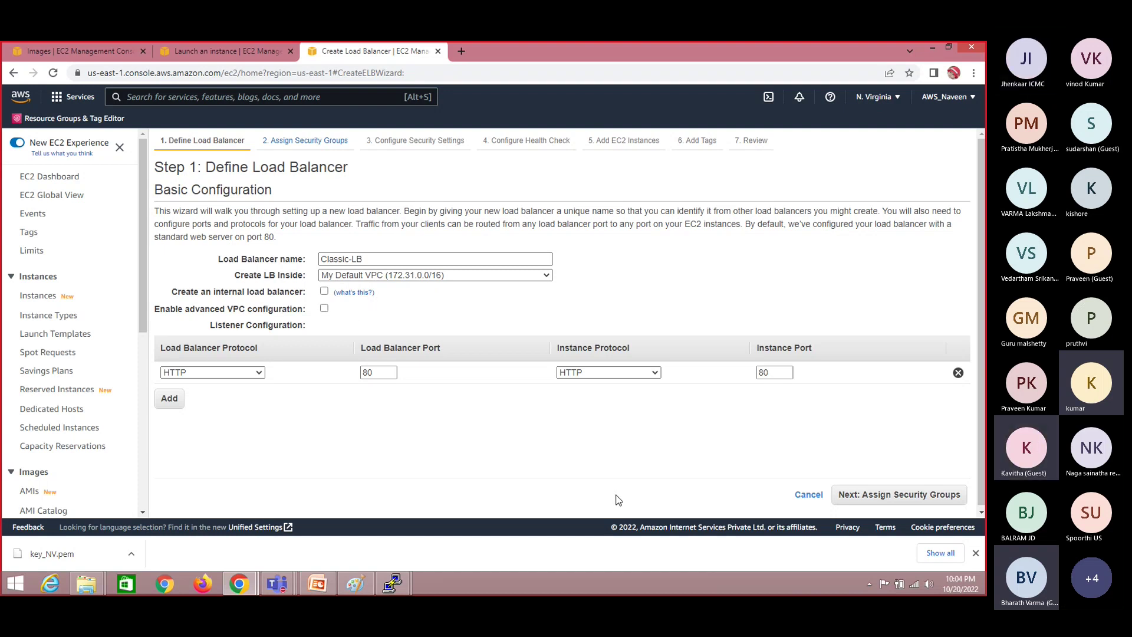
{"action": "left_click", "coordinate": [379, 375]}
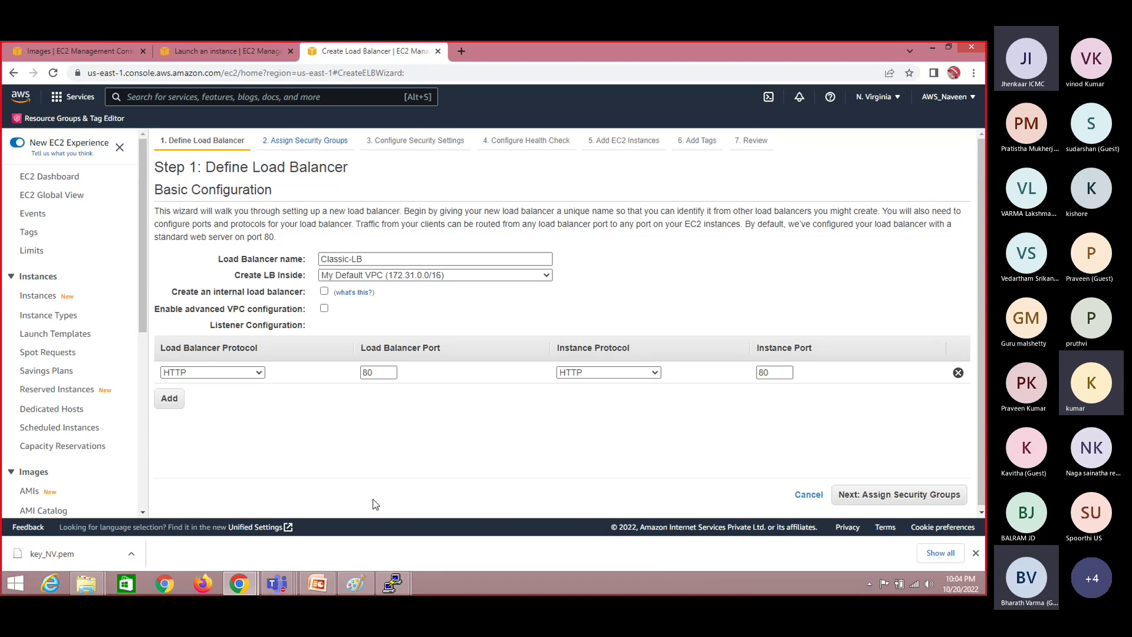
{"action": "left_click", "coordinate": [259, 373]}
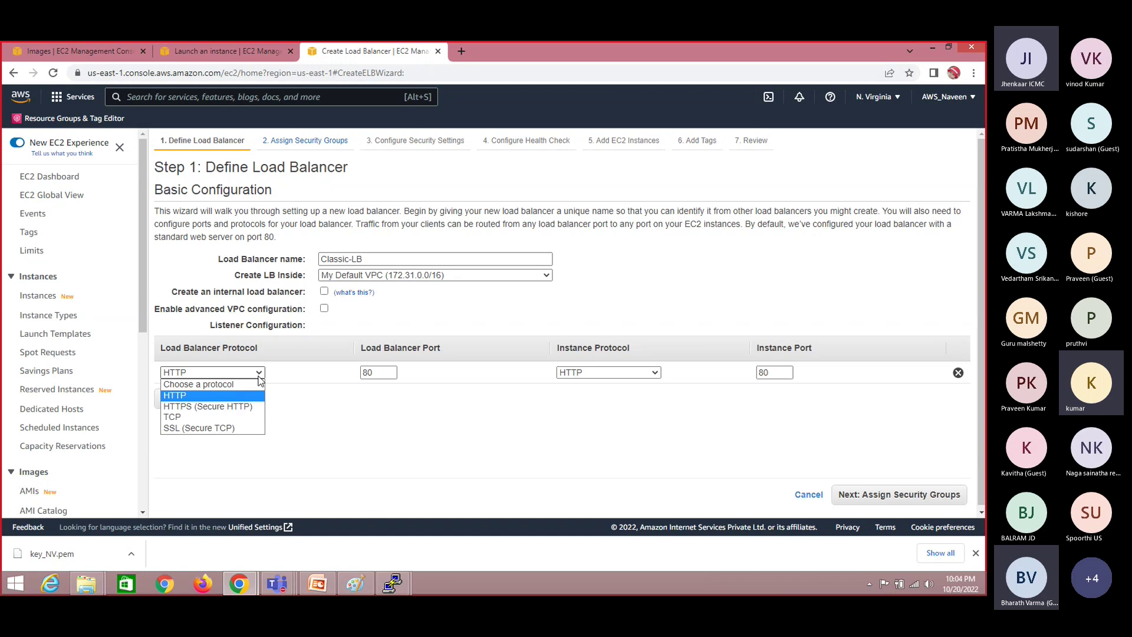
{"action": "left_click", "coordinate": [295, 405]}
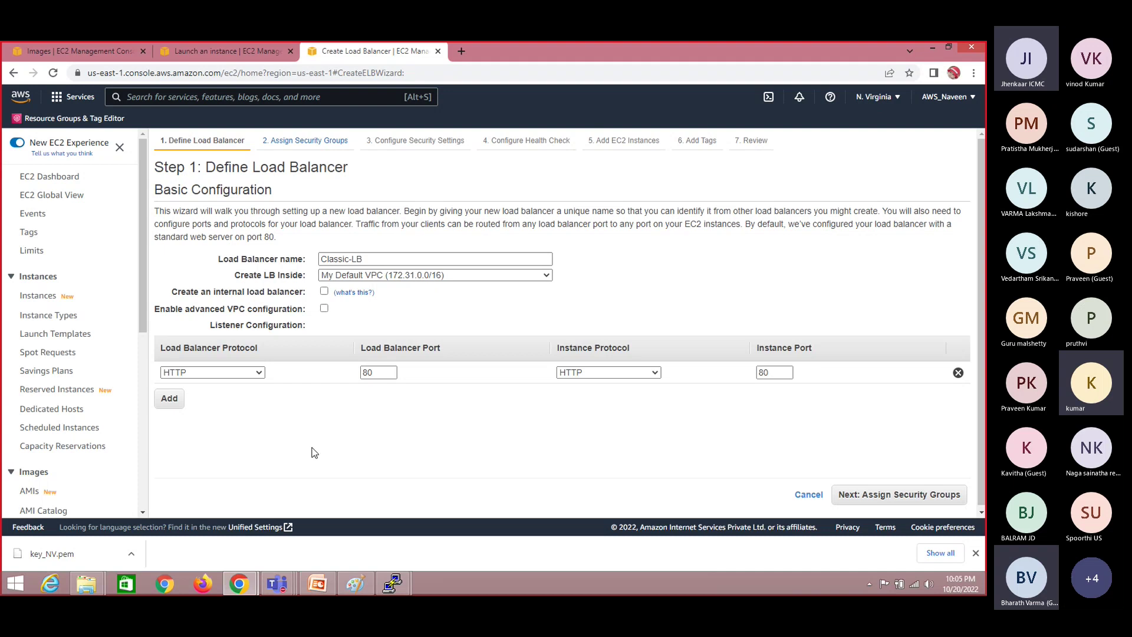
Continue to the security group assignment and select the existing group launch-wizard-20 for the load balancer.
{"action": "left_click", "coordinate": [382, 375]}
{"action": "left_click", "coordinate": [920, 501]}
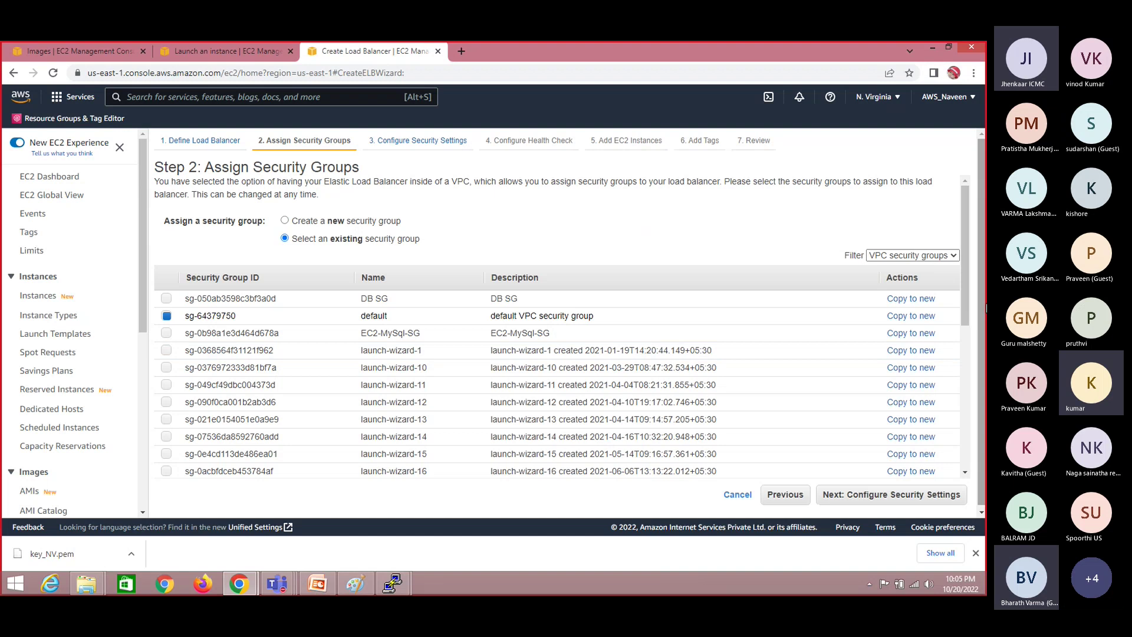
{"action": "left_click_drag", "start_coordinate": [966, 315], "coordinate": [970, 382]}
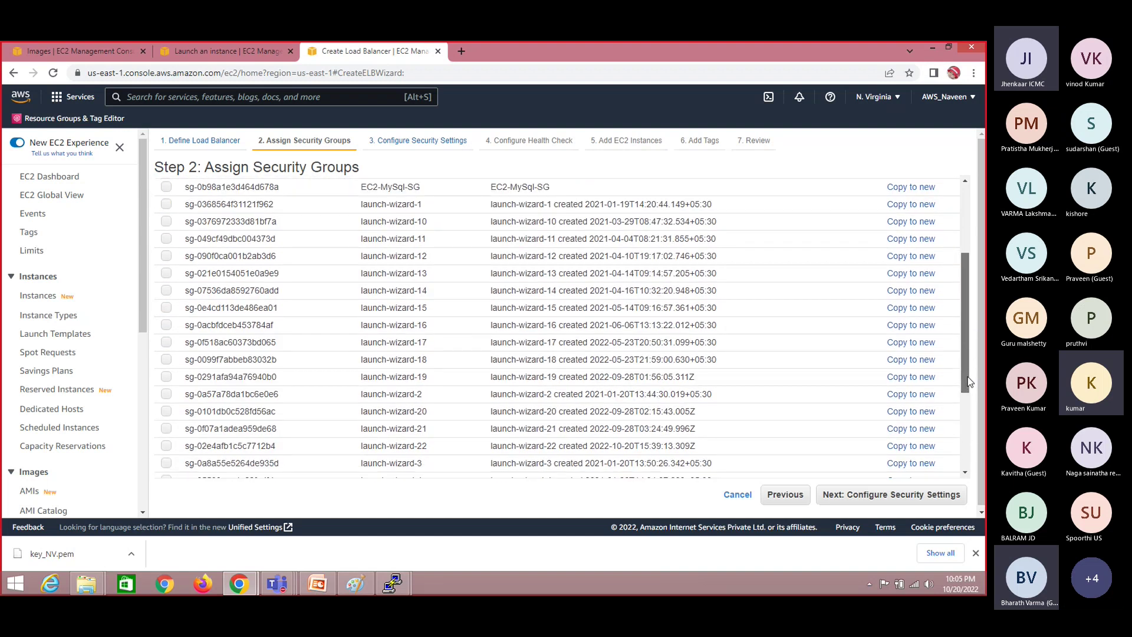
{"action": "left_click", "coordinate": [167, 413]}
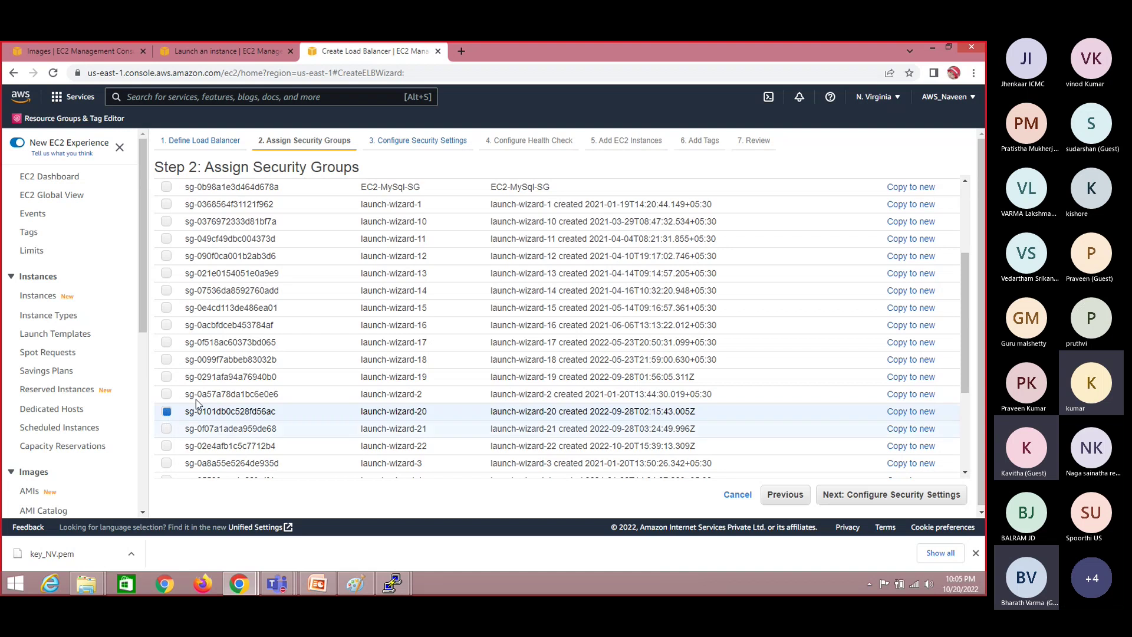
Open web server 2 from its launch page, examine its assigned security group, and glance at the Paint diagram.
{"action": "left_click", "coordinate": [229, 47]}
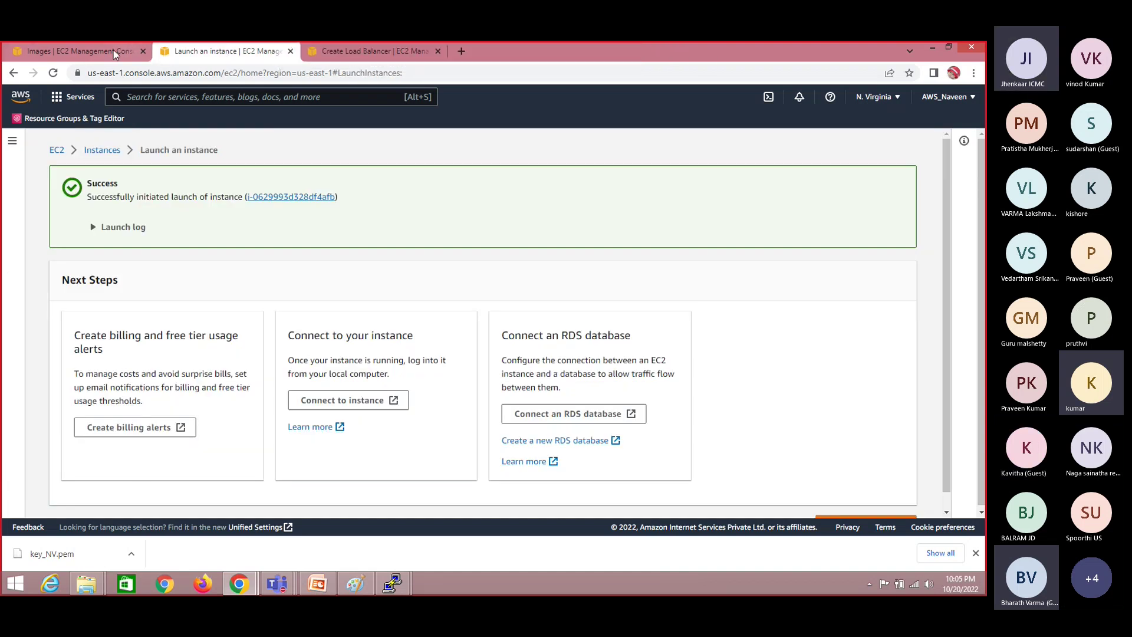
{"action": "left_click", "coordinate": [307, 197]}
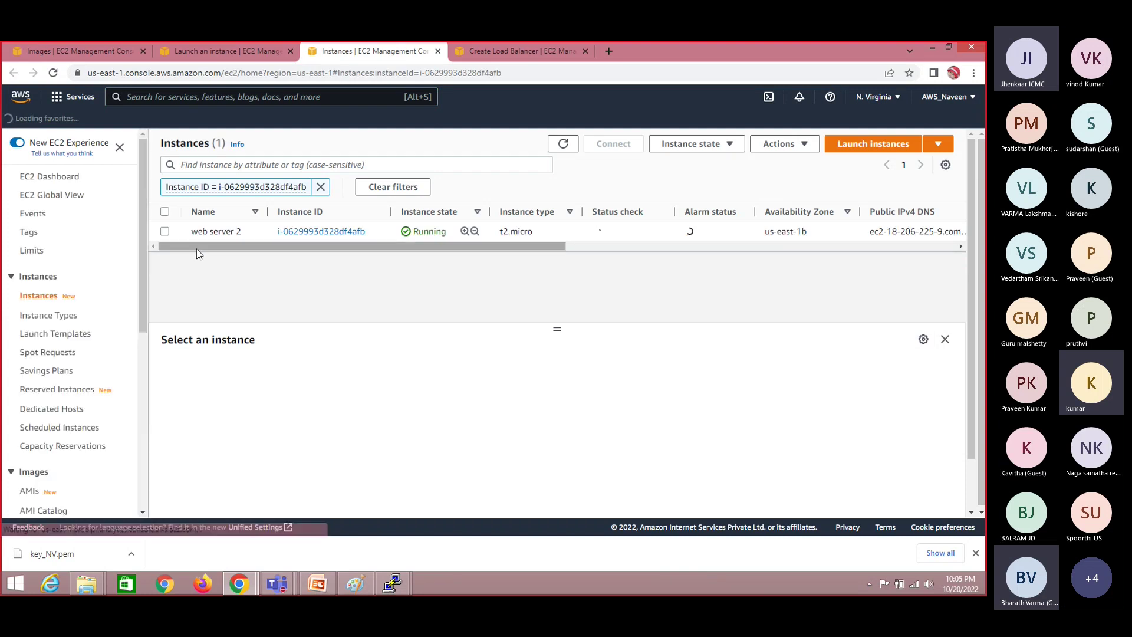
{"action": "left_click", "coordinate": [165, 231]}
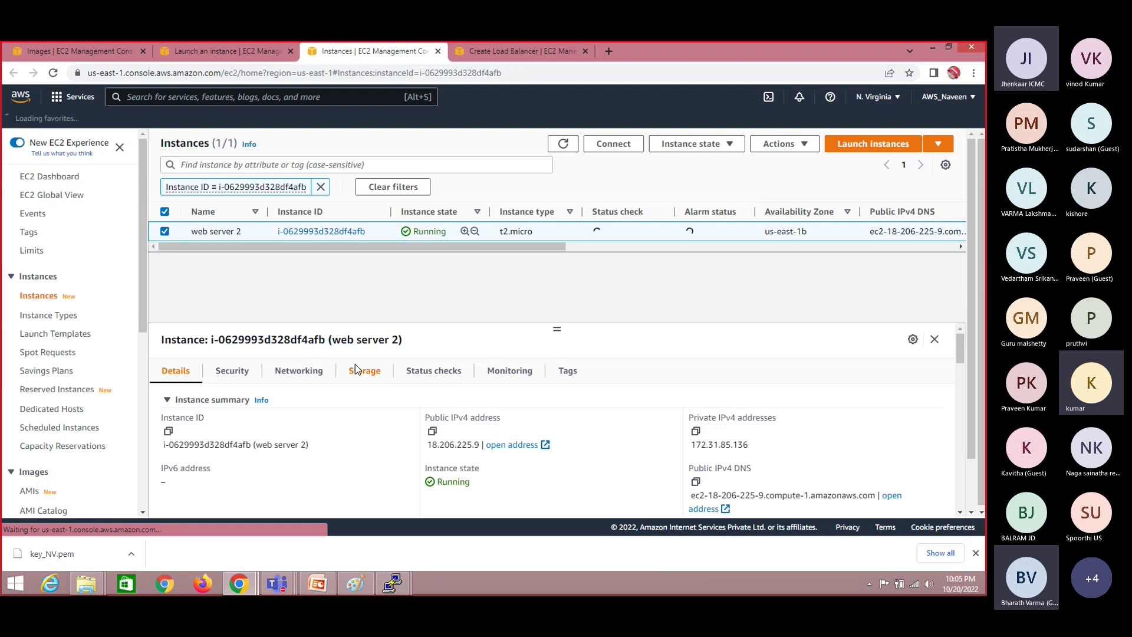
{"action": "left_click", "coordinate": [236, 371]}
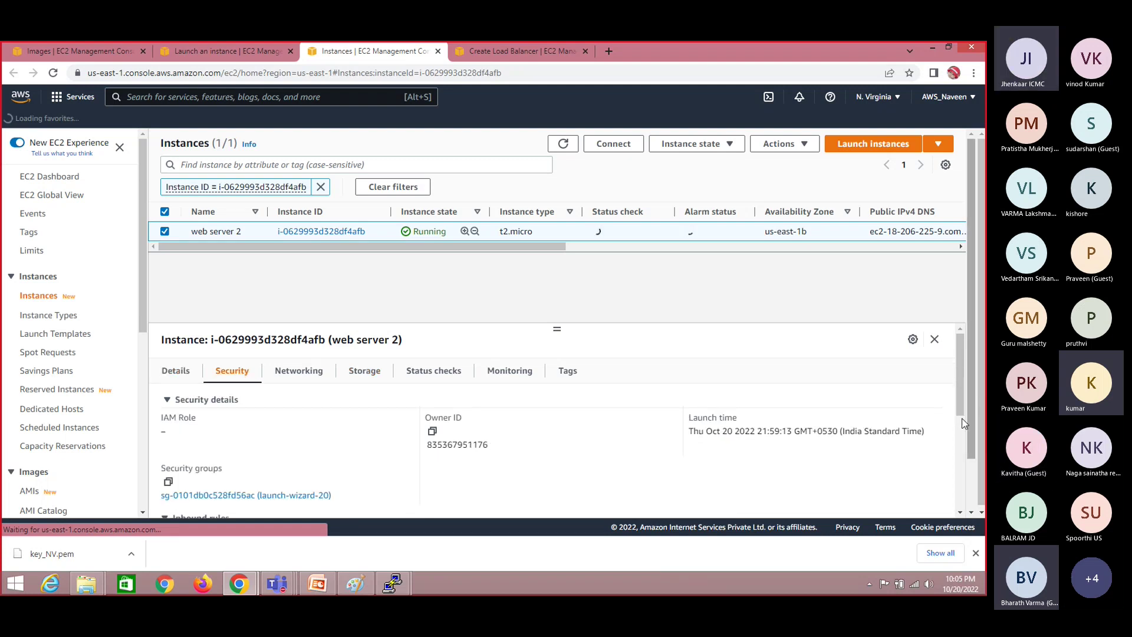
{"action": "scroll", "coordinate": [544, 386], "scroll_direction": "down", "scroll_amount": 1}
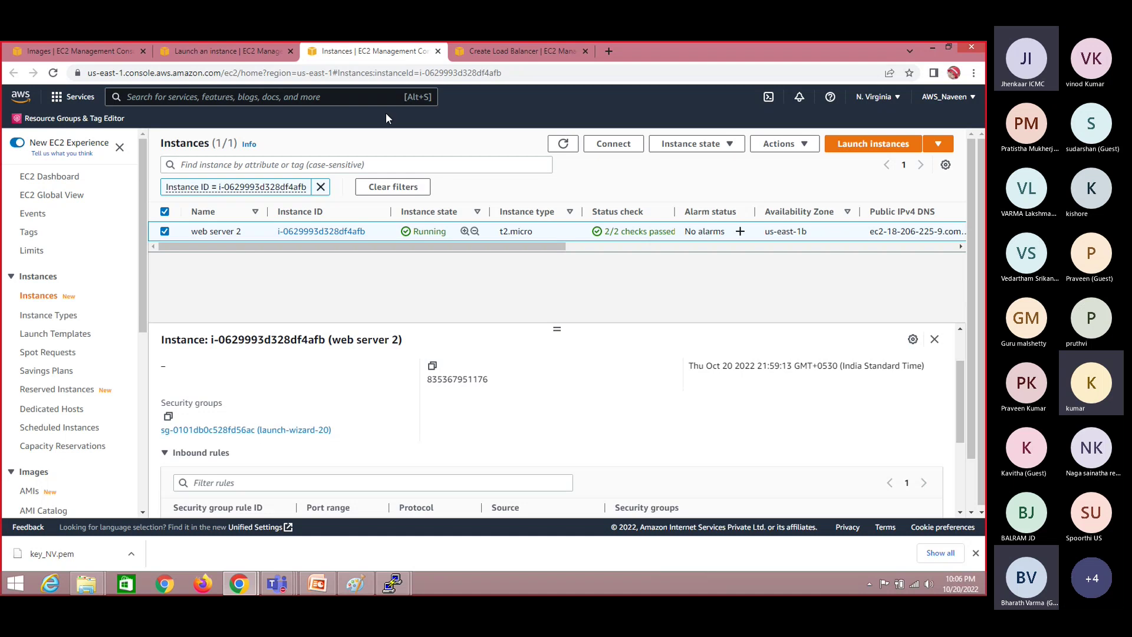
{"action": "left_click", "coordinate": [356, 583]}
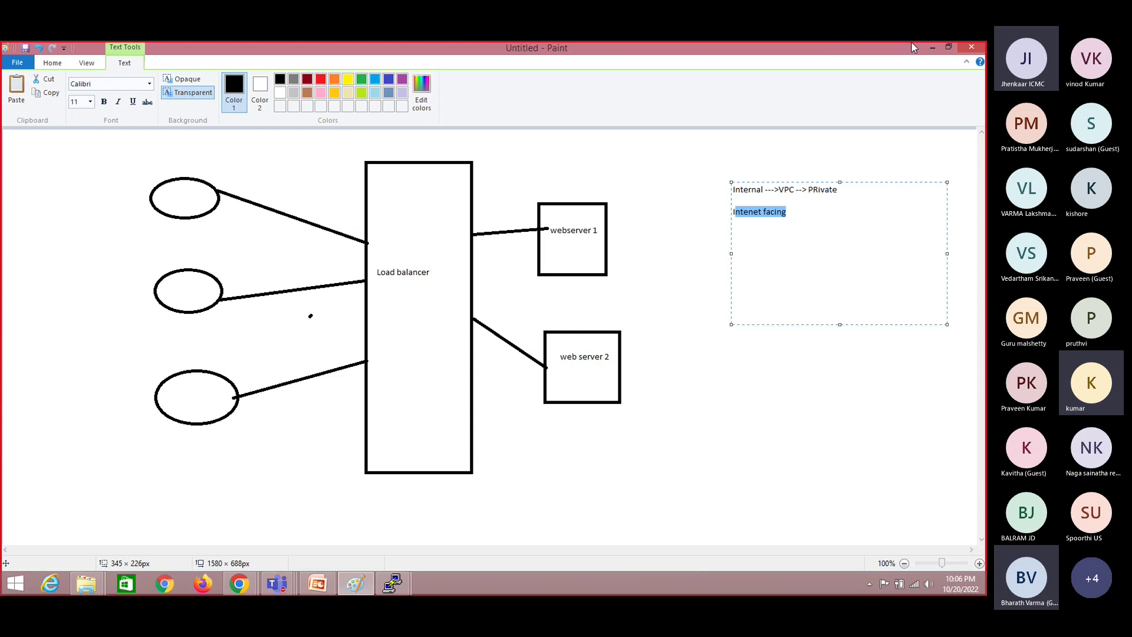
{"action": "left_click", "coordinate": [930, 49]}
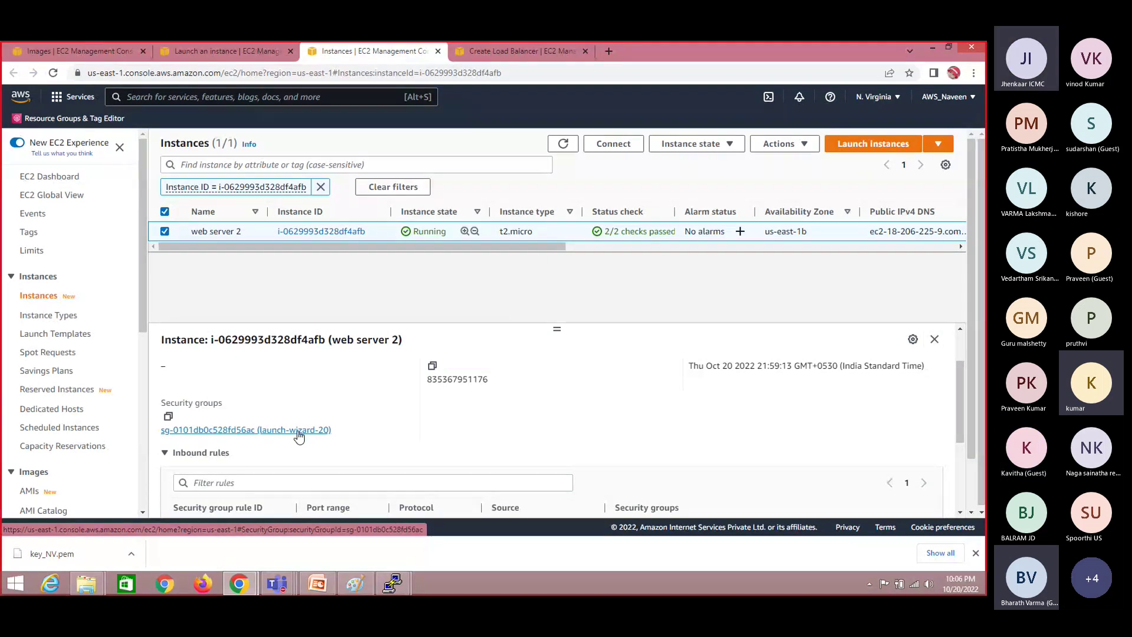
Return to the load balancer wizard and proceed through security settings to the health check configuration.
{"action": "left_click", "coordinate": [514, 48]}
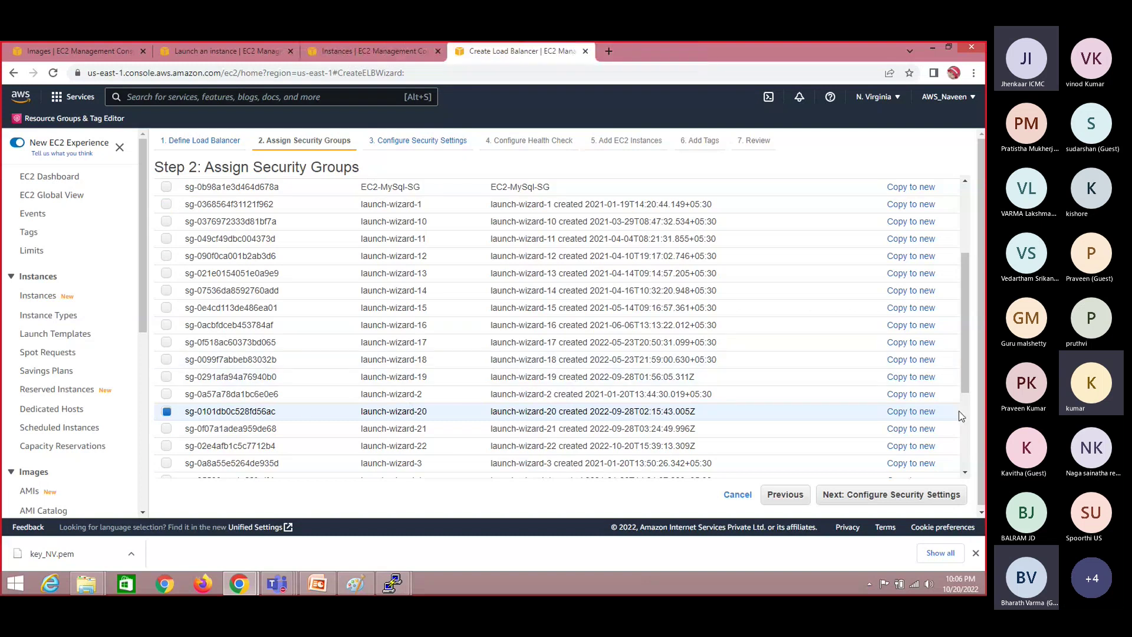
{"action": "left_click", "coordinate": [908, 494]}
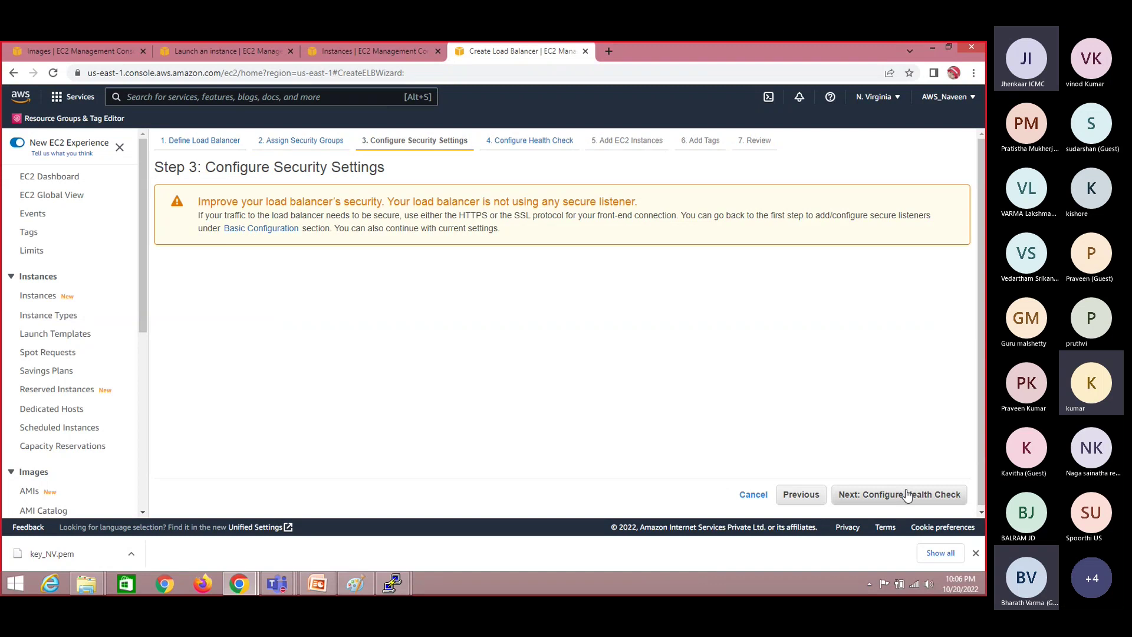
{"action": "left_click", "coordinate": [907, 494]}
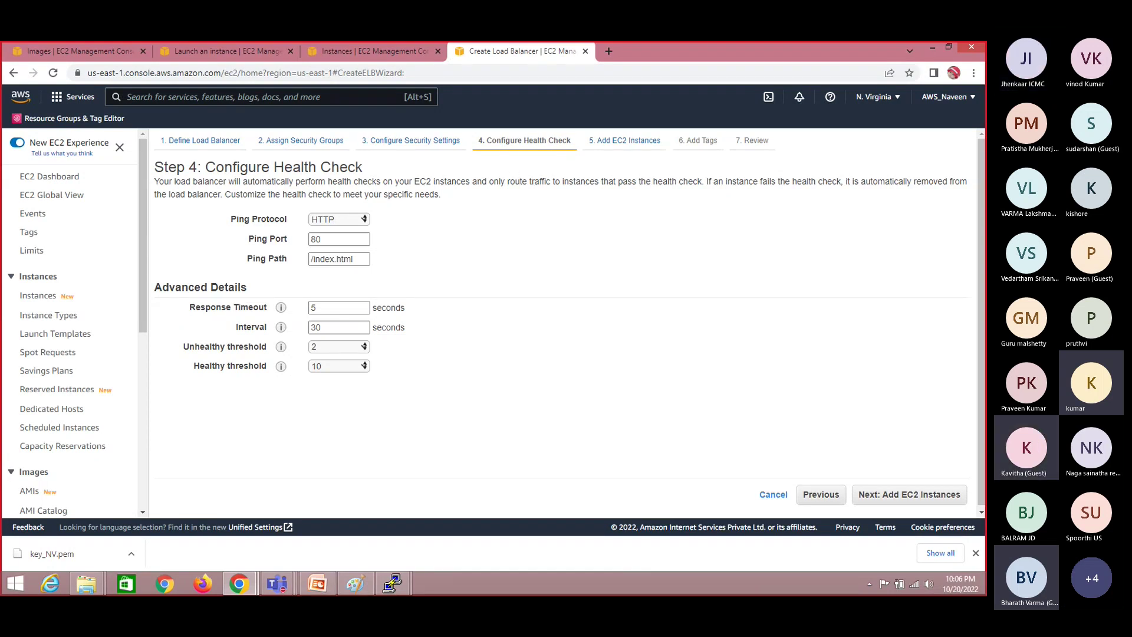
Switch to Paint, trace the link from the load balancer to the web servers, and return to the wizard in Chrome.
{"action": "left_click", "coordinate": [356, 584]}
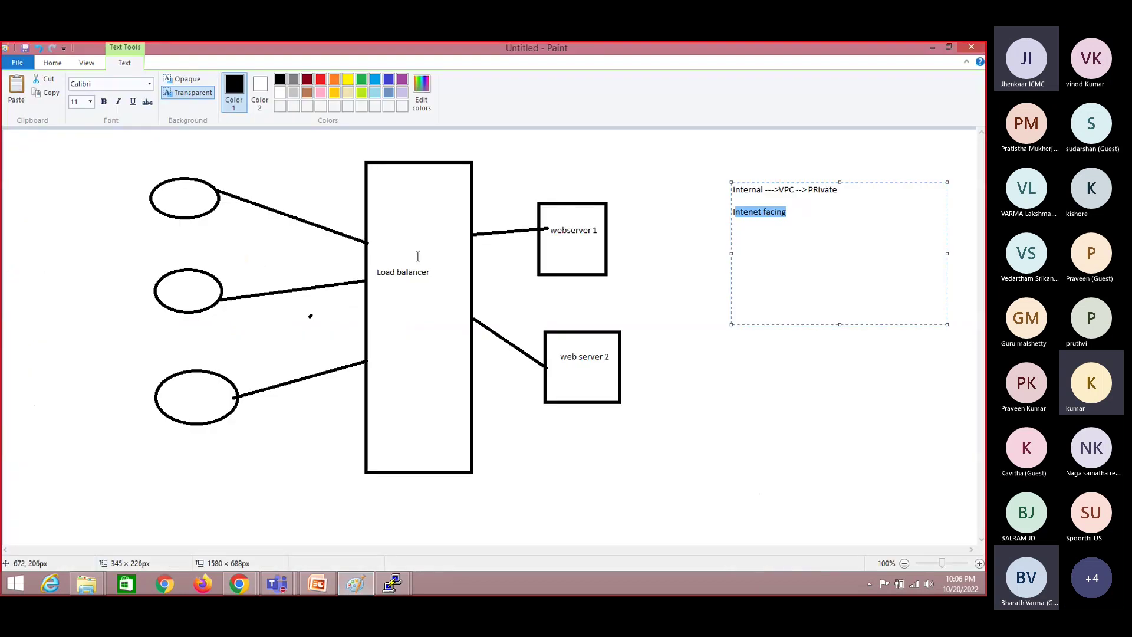
{"action": "left_click_drag", "start_coordinate": [394, 229], "coordinate": [599, 370]}
{"action": "left_click", "coordinate": [632, 273]}
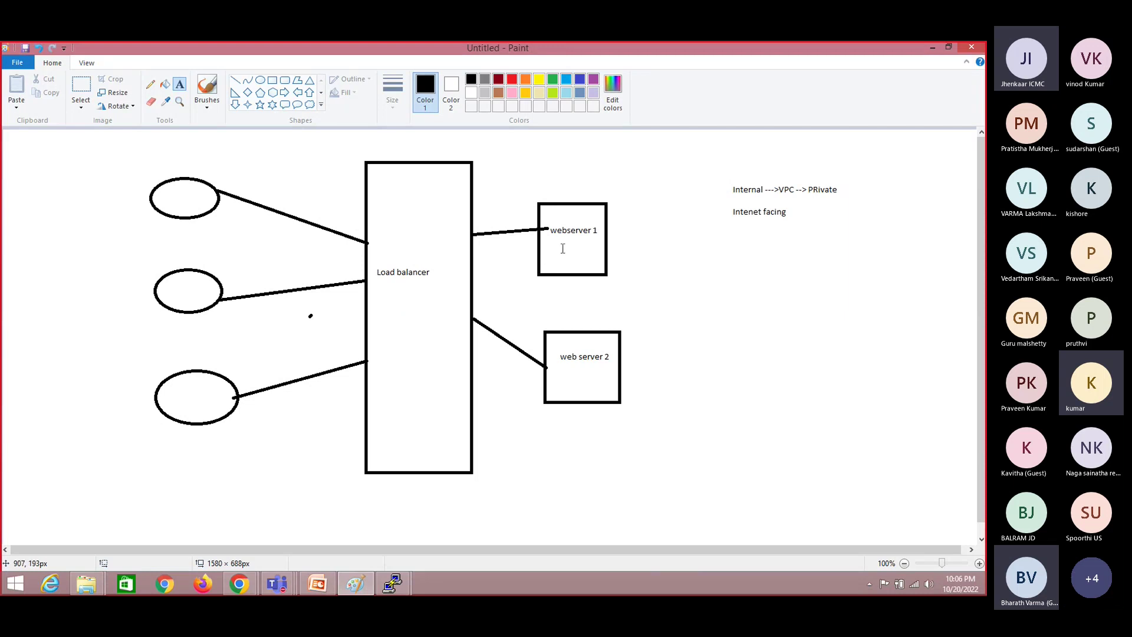
{"action": "key", "text": "alt+Tab"}
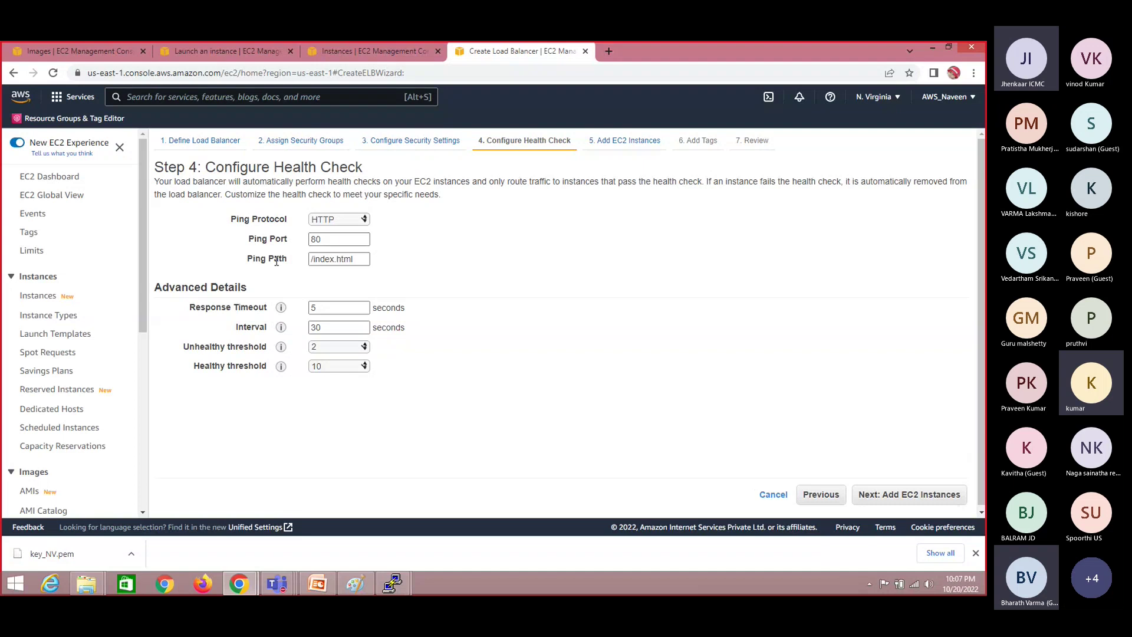
Compare the ping path /index.html with the web page file in the PuTTY session, dismiss its error dialog, and return to Chrome.
{"action": "left_click", "coordinate": [357, 259]}
{"action": "left_click", "coordinate": [357, 258]}
{"action": "left_click_drag", "start_coordinate": [357, 259], "coordinate": [312, 259]}
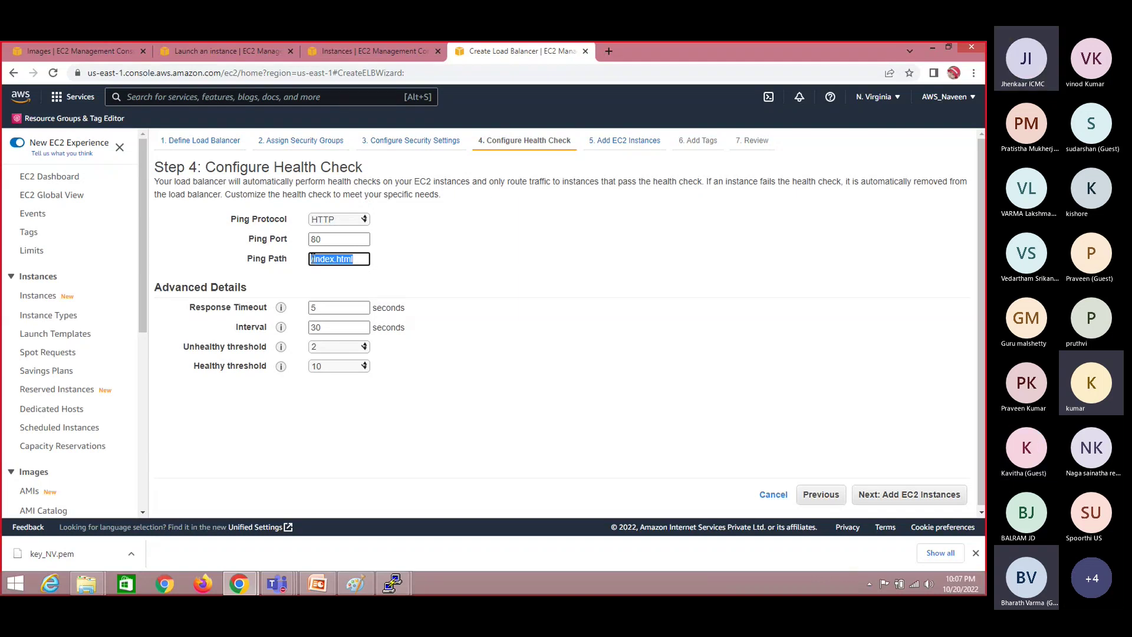
{"action": "left_click", "coordinate": [313, 258]}
{"action": "left_click_drag", "start_coordinate": [313, 259], "coordinate": [355, 262]}
{"action": "key", "text": "alt+Tab"}
{"action": "key", "text": "Tab"}
{"action": "key", "text": "Tab"}
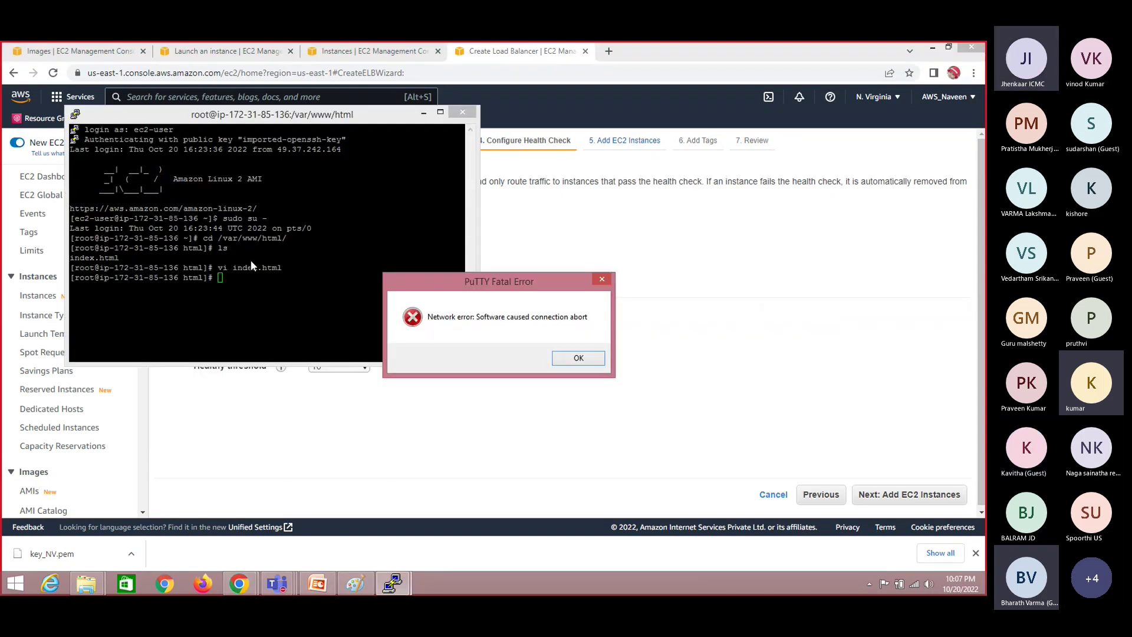
{"action": "left_click", "coordinate": [577, 358]}
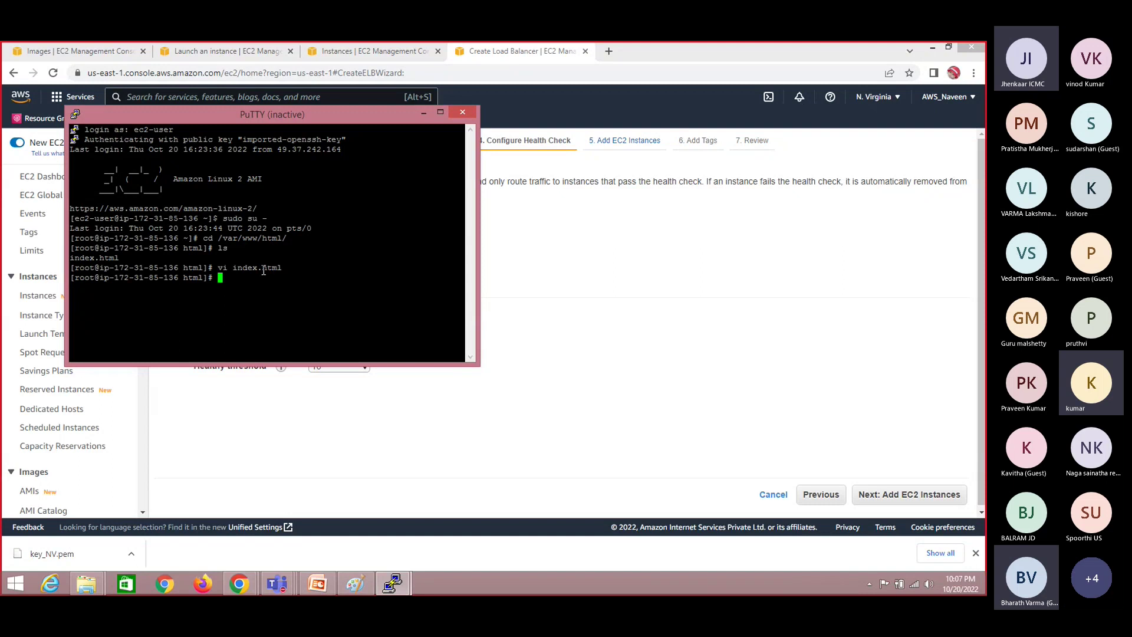
{"action": "key", "text": "alt+Tab"}
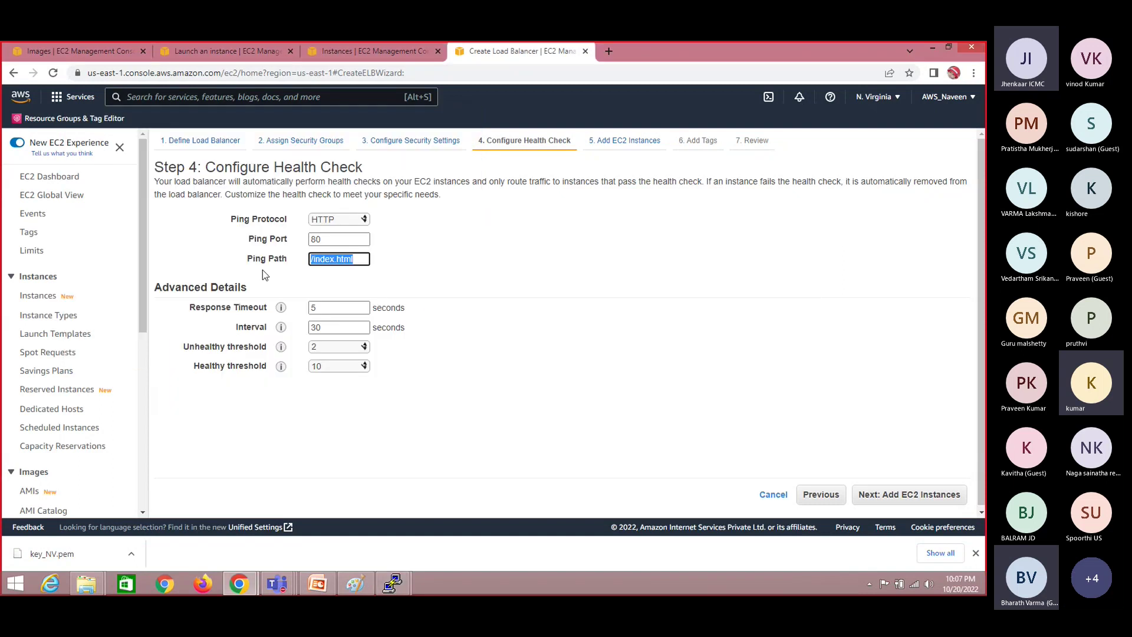
{"action": "left_click", "coordinate": [359, 259]}
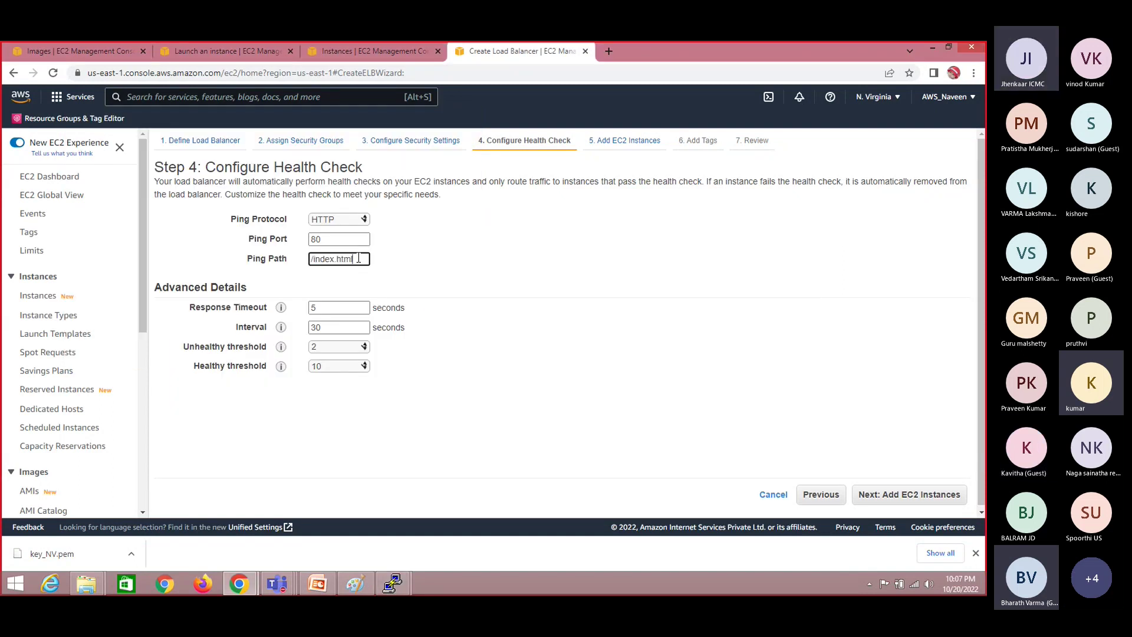
Select the response timeout, trace the path from the load balancer to webserver 1 in Paint, and return to Chrome.
{"action": "left_click", "coordinate": [338, 308]}
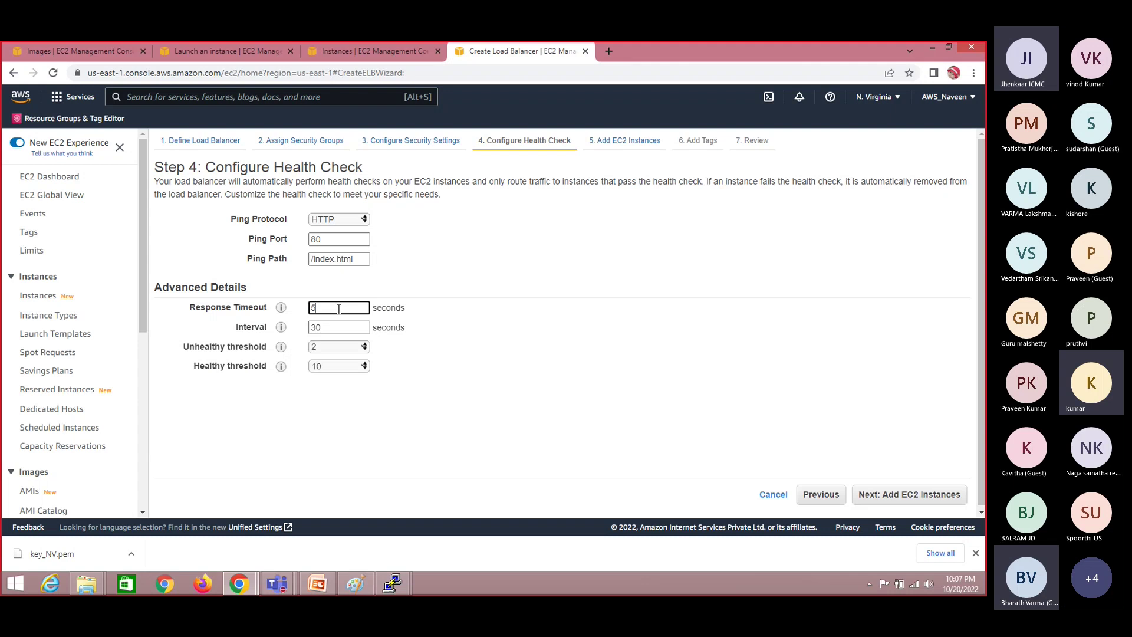
{"action": "key", "text": "alt+Tab"}
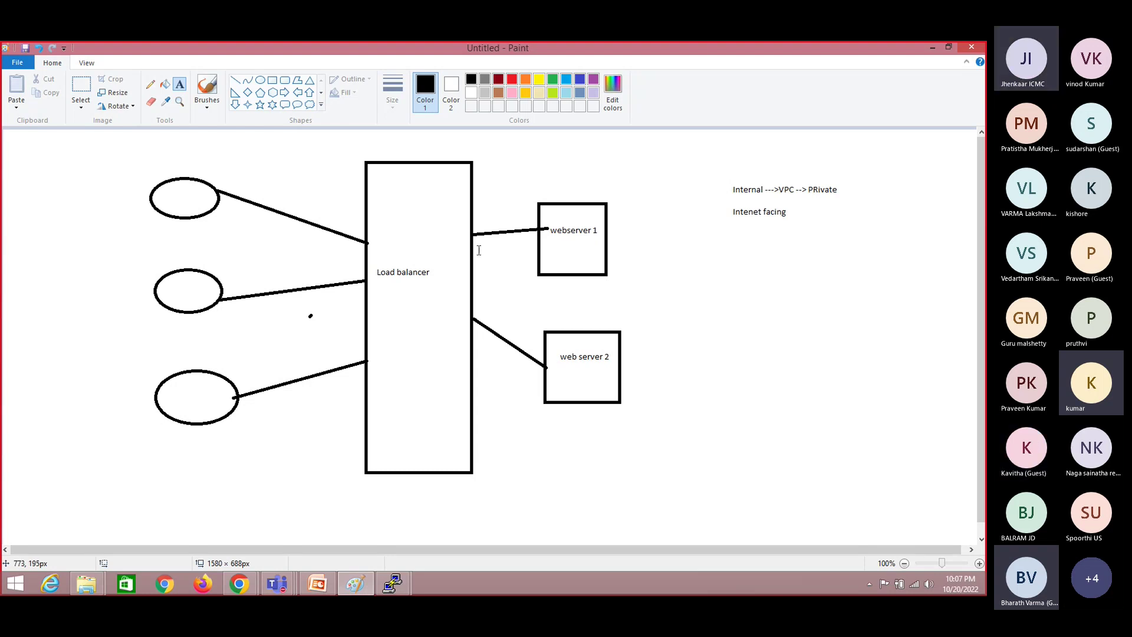
{"action": "left_click", "coordinate": [435, 252]}
{"action": "left_click_drag", "start_coordinate": [435, 252], "coordinate": [555, 246]}
{"action": "left_click_drag", "start_coordinate": [555, 246], "coordinate": [560, 248]}
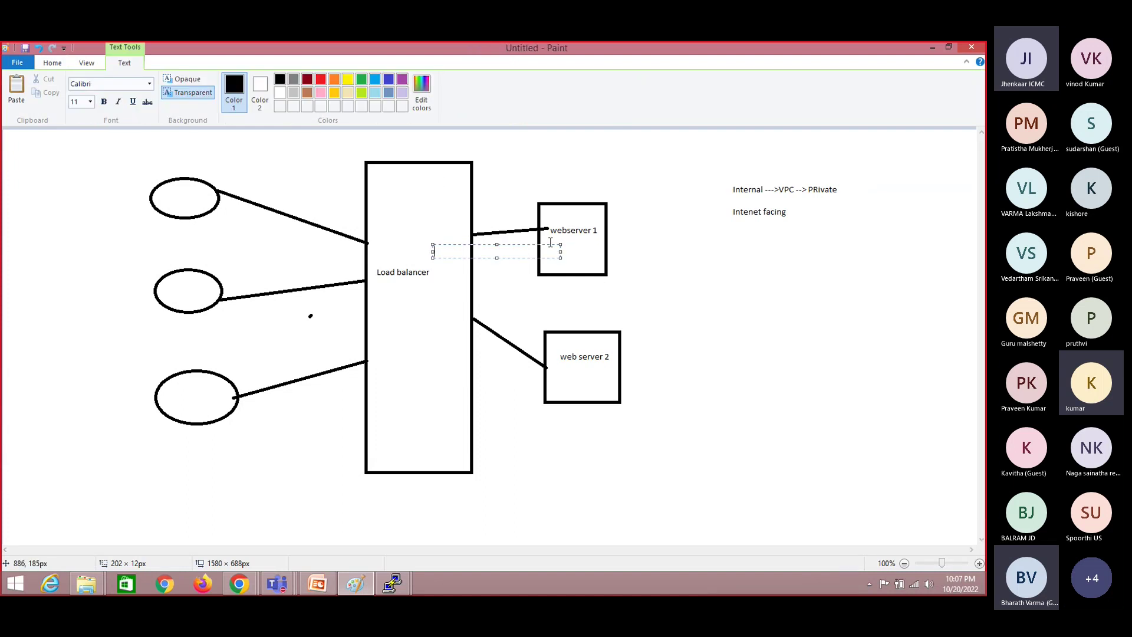
{"action": "key", "text": "alt+Tab"}
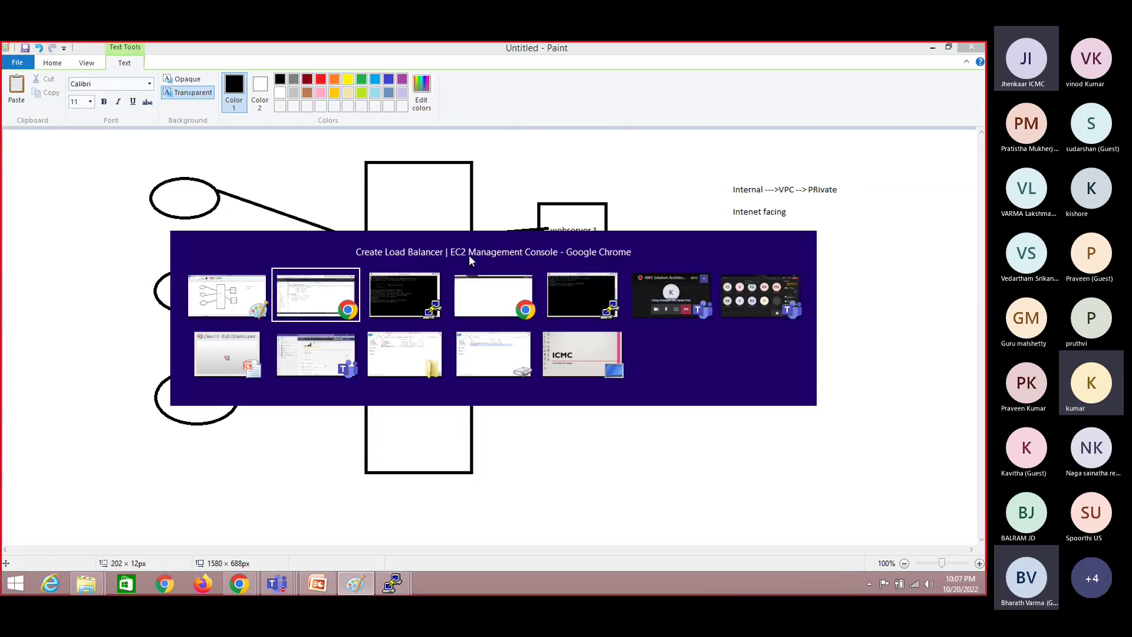
Try response timeouts of 2 seconds and 1 second for the health check.
{"action": "key", "text": "BackSpace"}
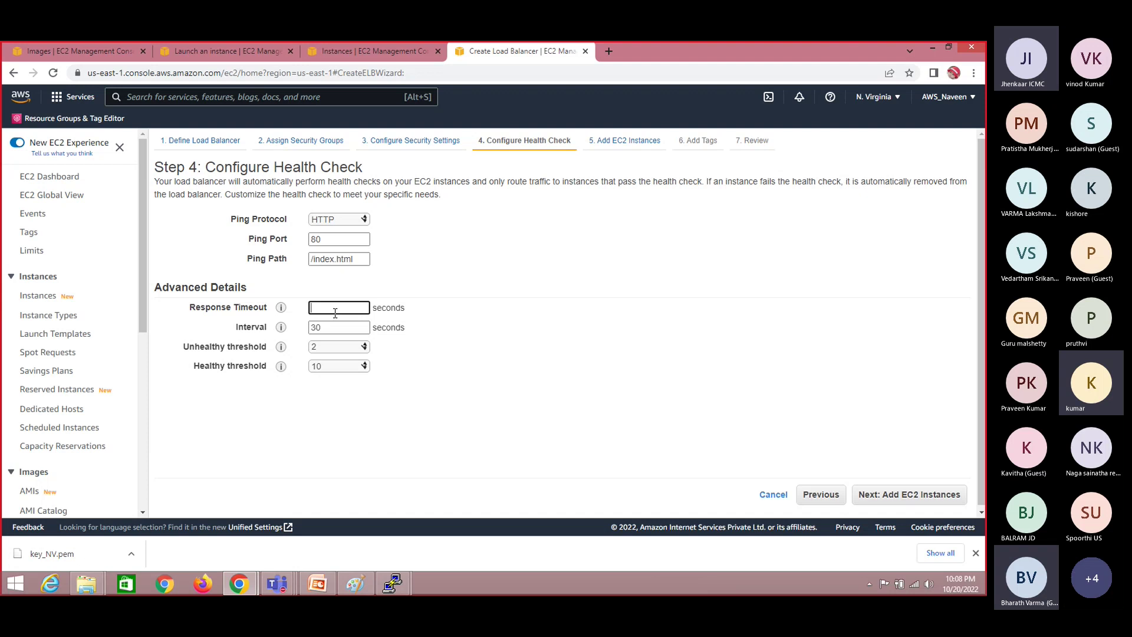
{"action": "type", "text": "2"}
{"action": "left_click", "coordinate": [444, 355]}
{"action": "left_click", "coordinate": [340, 308]}
{"action": "key", "text": "BackSpace"}
{"action": "type", "text": "1"}
{"action": "left_click", "coordinate": [515, 383]}
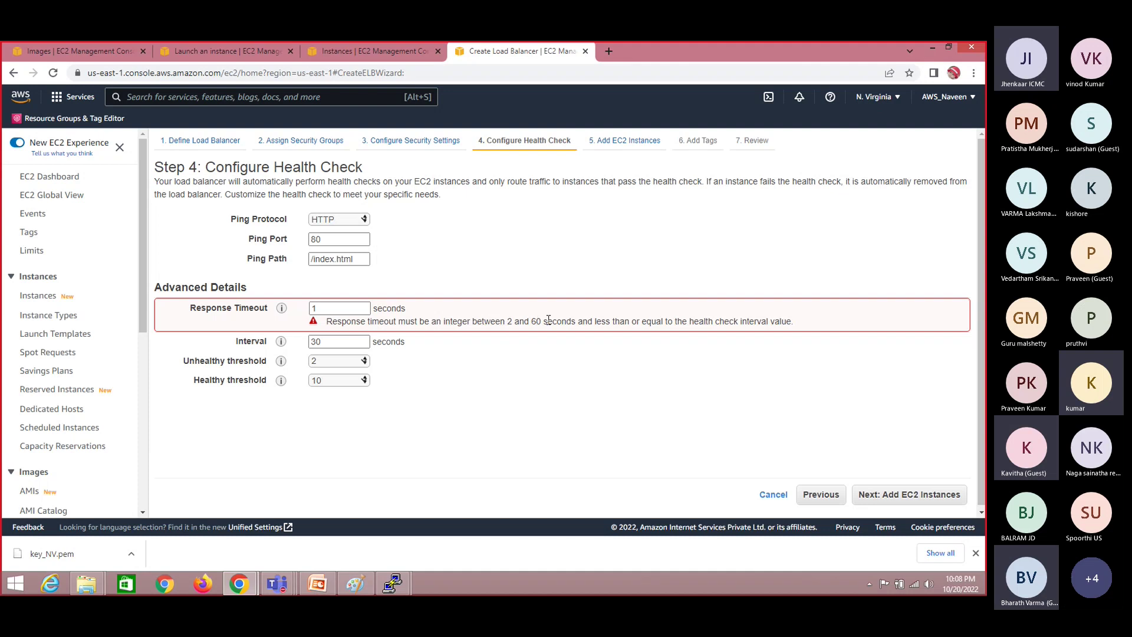
Set the health check's response timeout to 2 seconds and its interval to 5 seconds.
{"action": "left_click", "coordinate": [325, 309]}
{"action": "left_click_drag", "start_coordinate": [325, 309], "coordinate": [312, 308]}
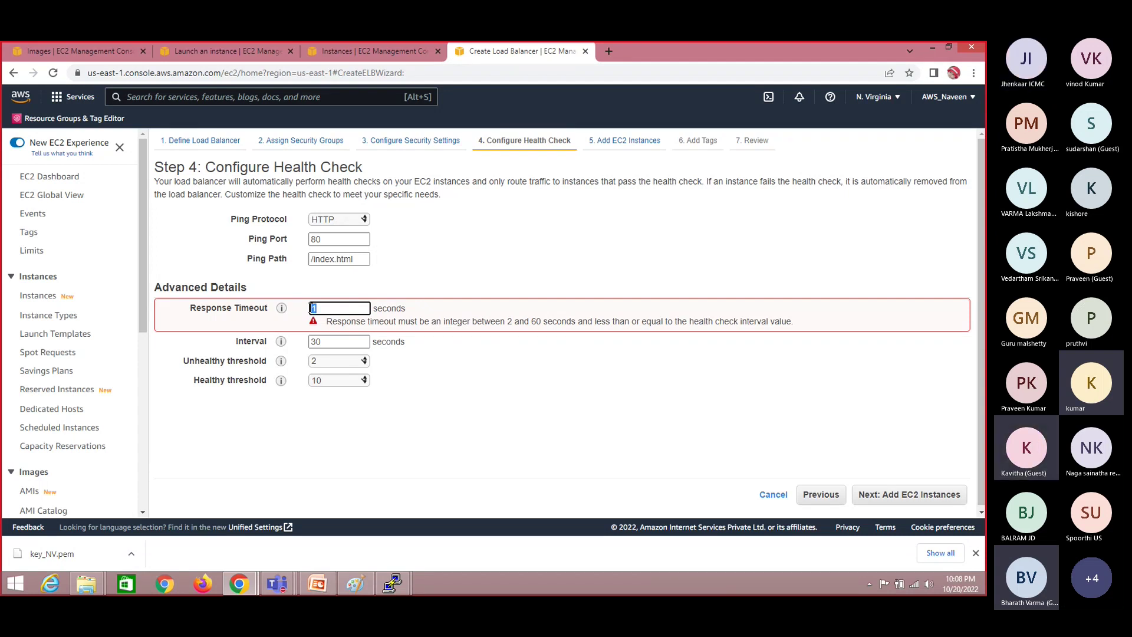
{"action": "type", "text": "2"}
{"action": "left_click", "coordinate": [323, 327]}
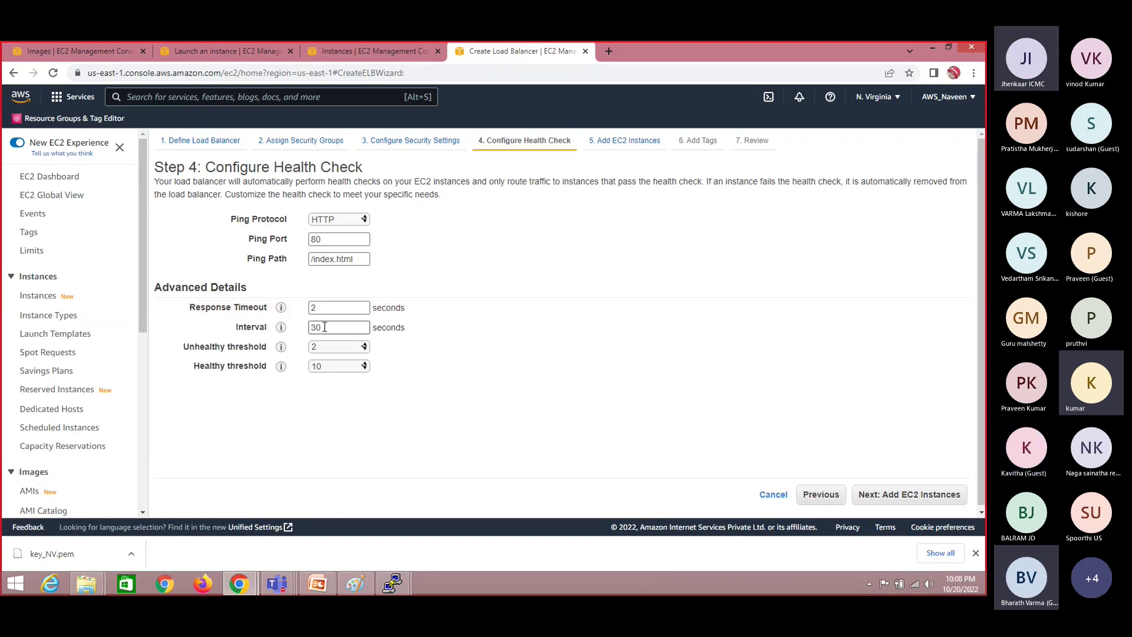
{"action": "left_click_drag", "start_coordinate": [324, 327], "coordinate": [291, 328]}
Switch to Paint and write the note "Healthy" and "Unhalthy" beside the web servers.
{"action": "key", "text": "alt+Tab"}
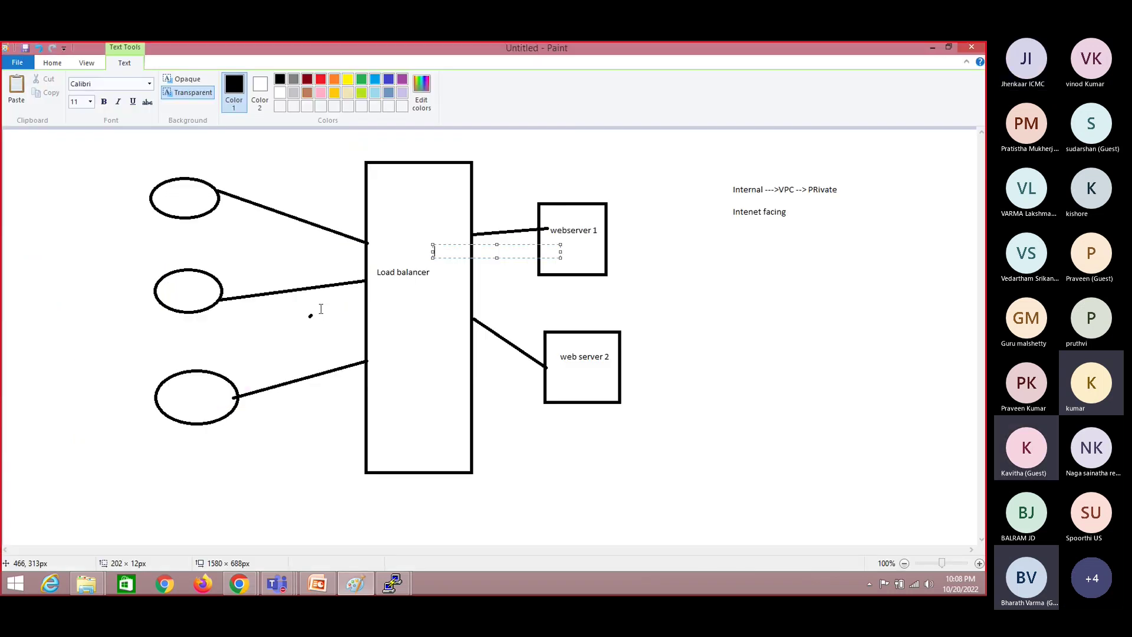
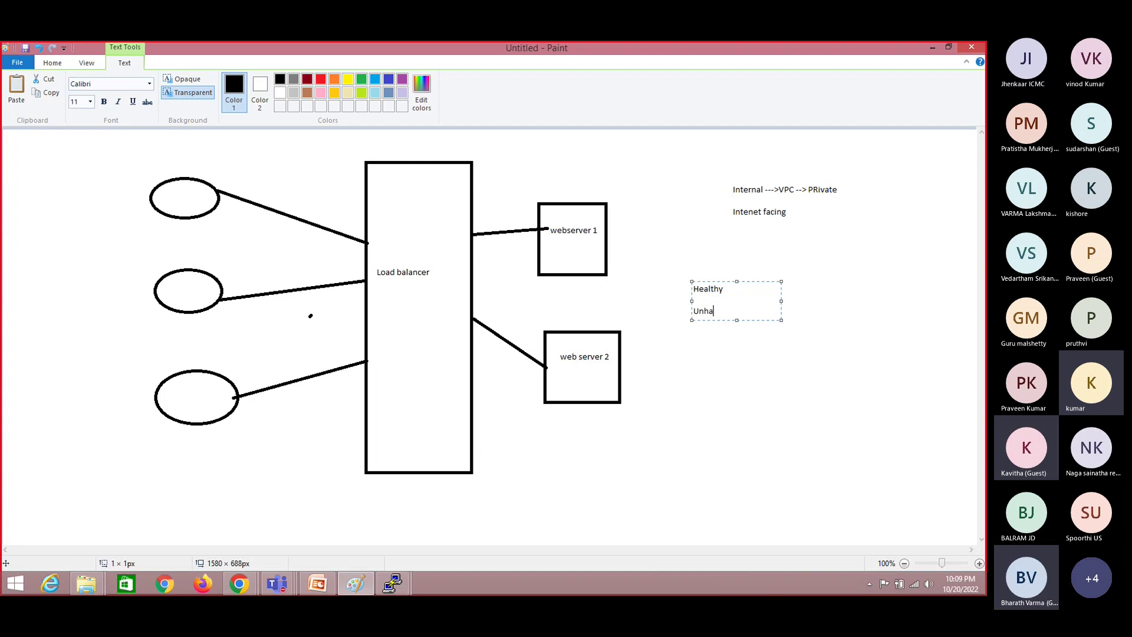
{"action": "type", "text": "thy"}
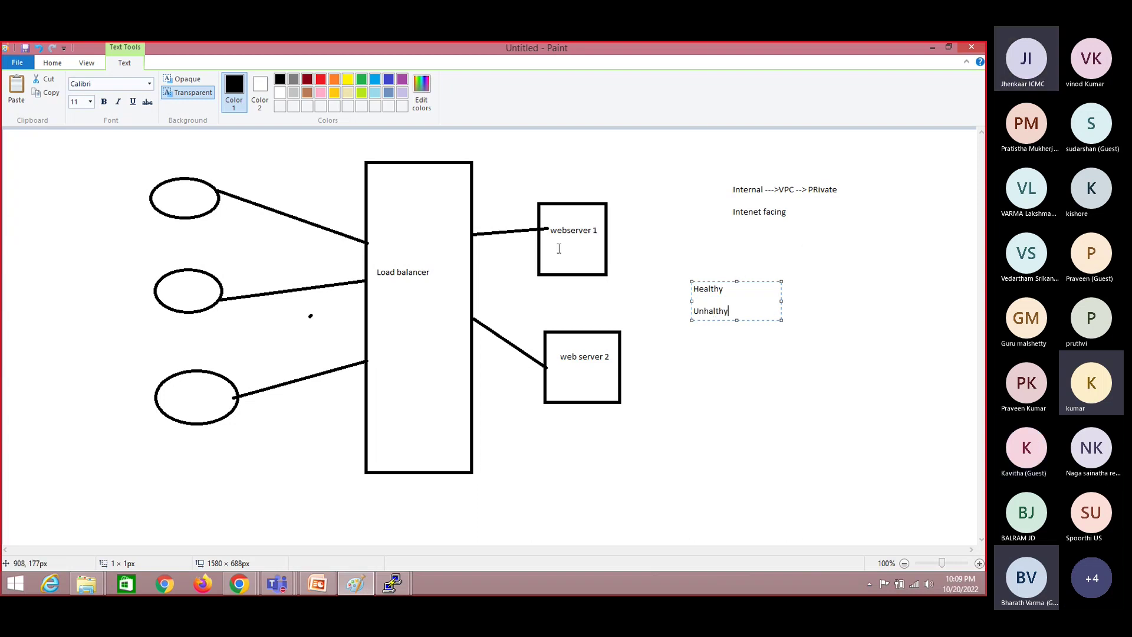
Return to the load balancer wizard in Chrome and set the healthy threshold to 2.
{"action": "key", "text": "alt+Tab"}
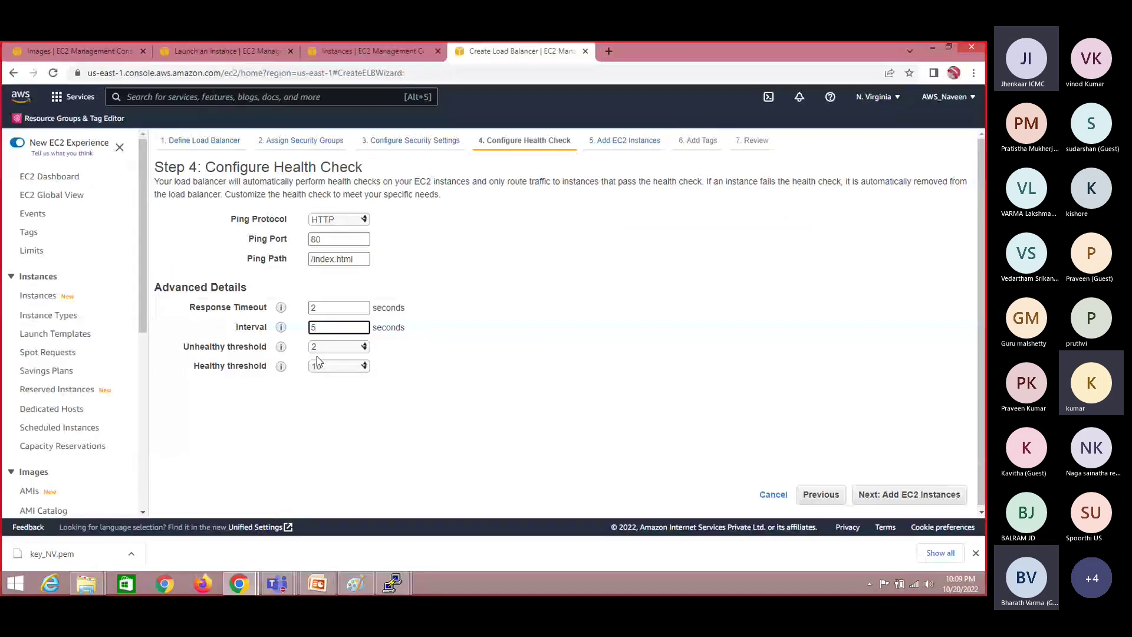
{"action": "left_click", "coordinate": [328, 364]}
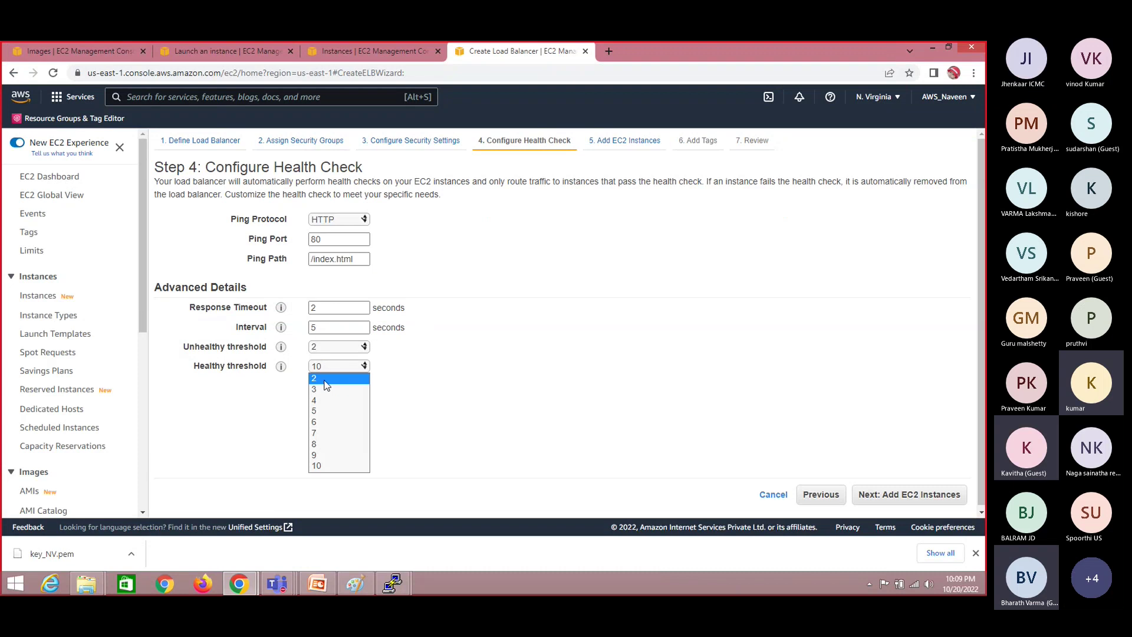
{"action": "left_click", "coordinate": [325, 380]}
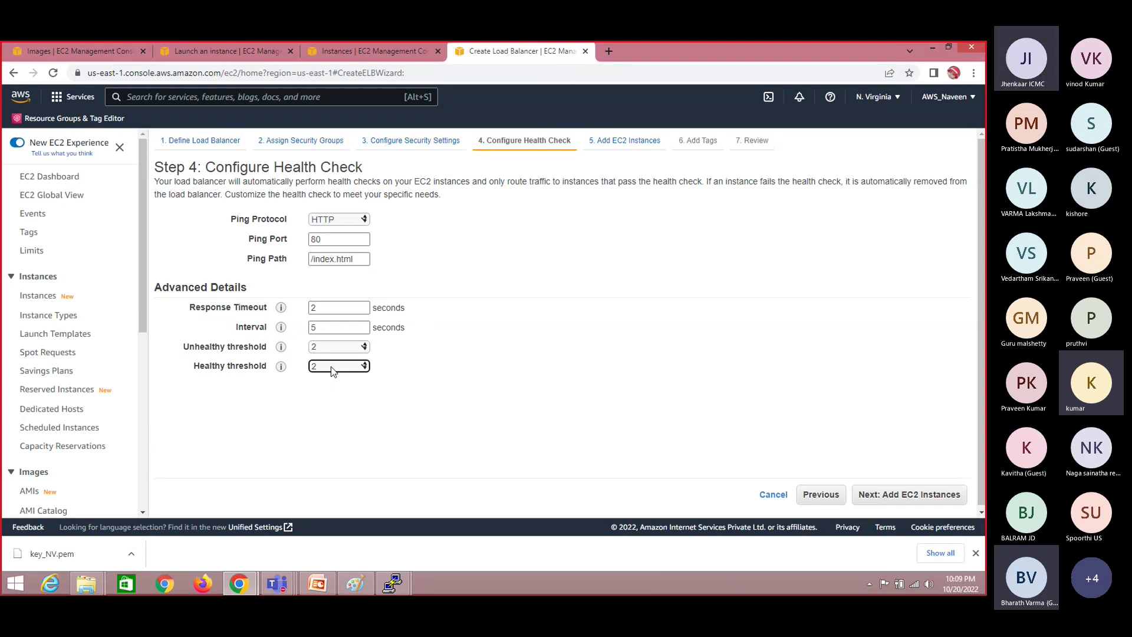
Compare the health check settings with the load balancer and web server diagram in Paint.
{"action": "key", "text": "alt+Tab"}
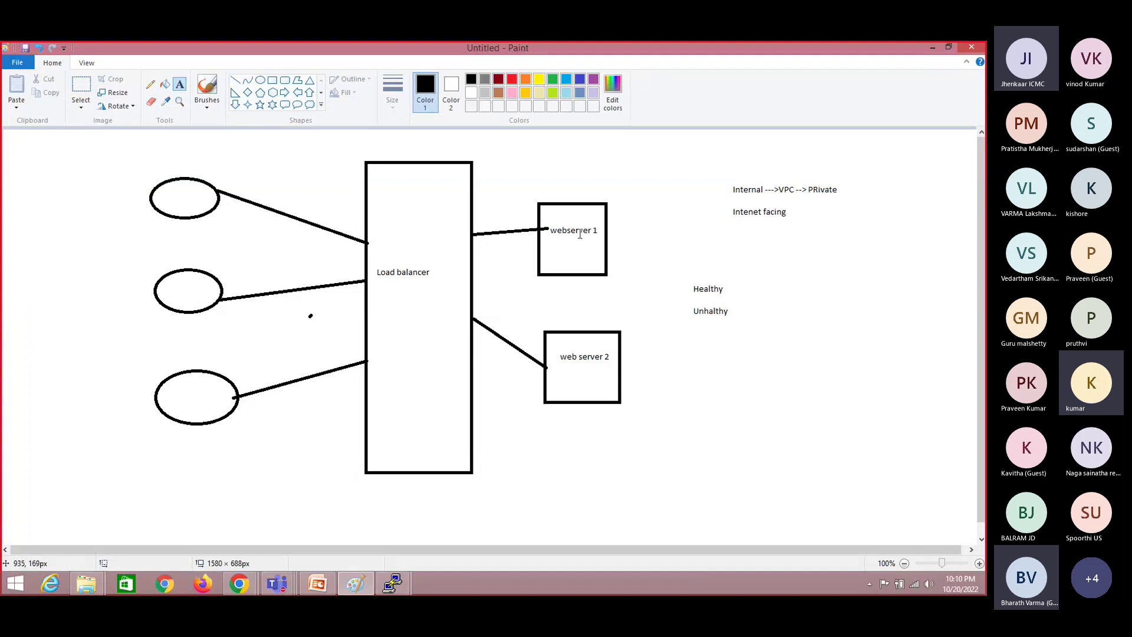
{"action": "key", "text": "alt+Tab"}
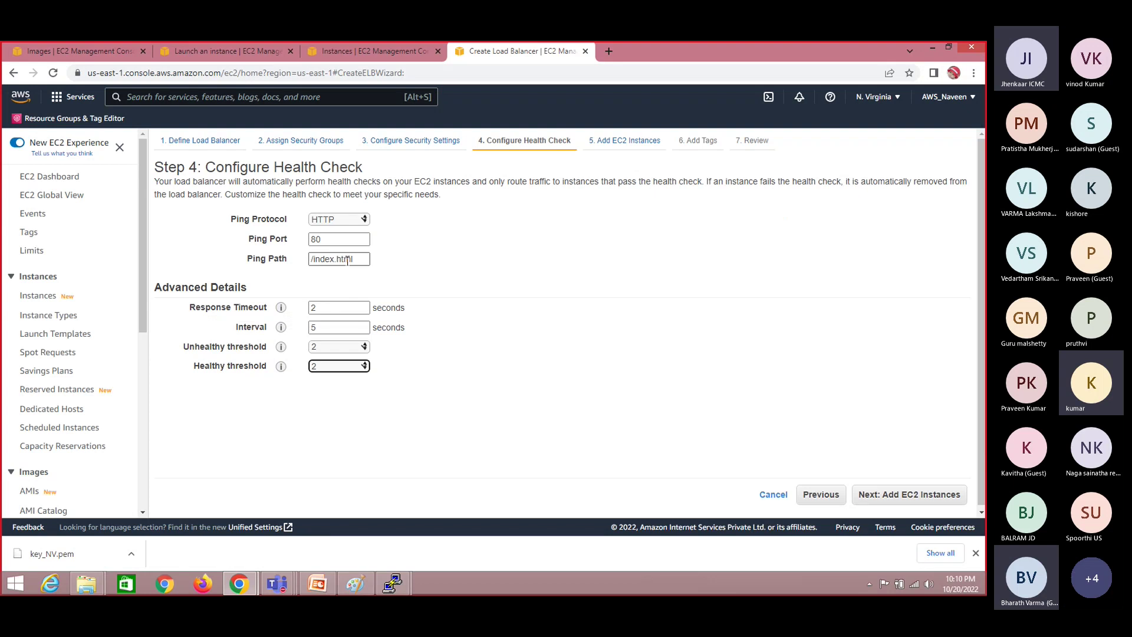
{"action": "key", "text": "alt+Tab"}
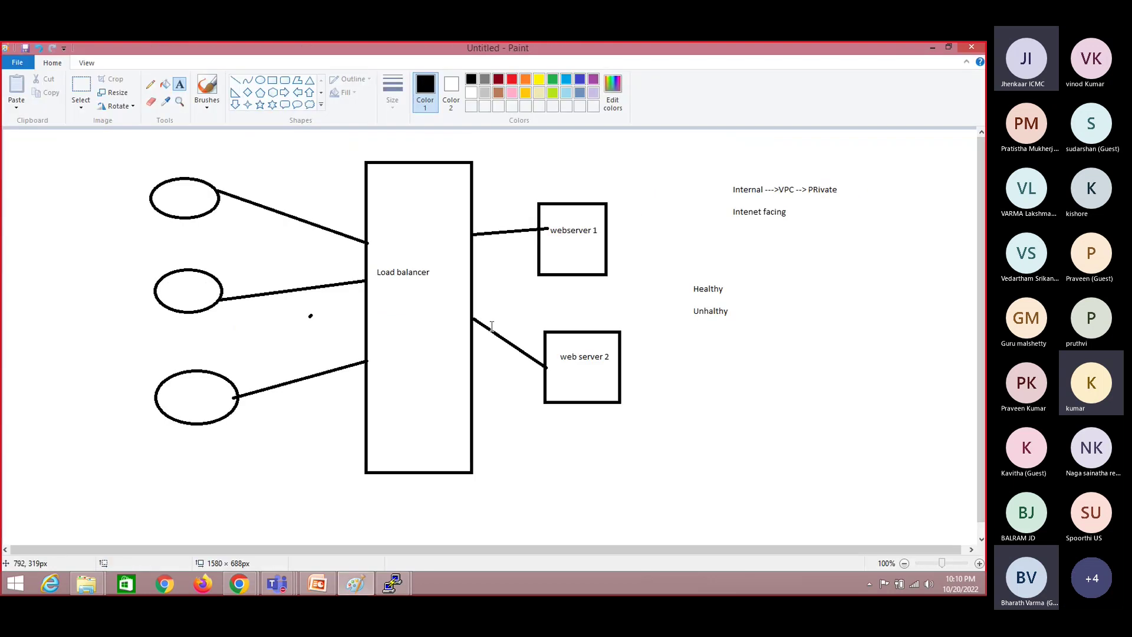
{"action": "left_click", "coordinate": [549, 256]}
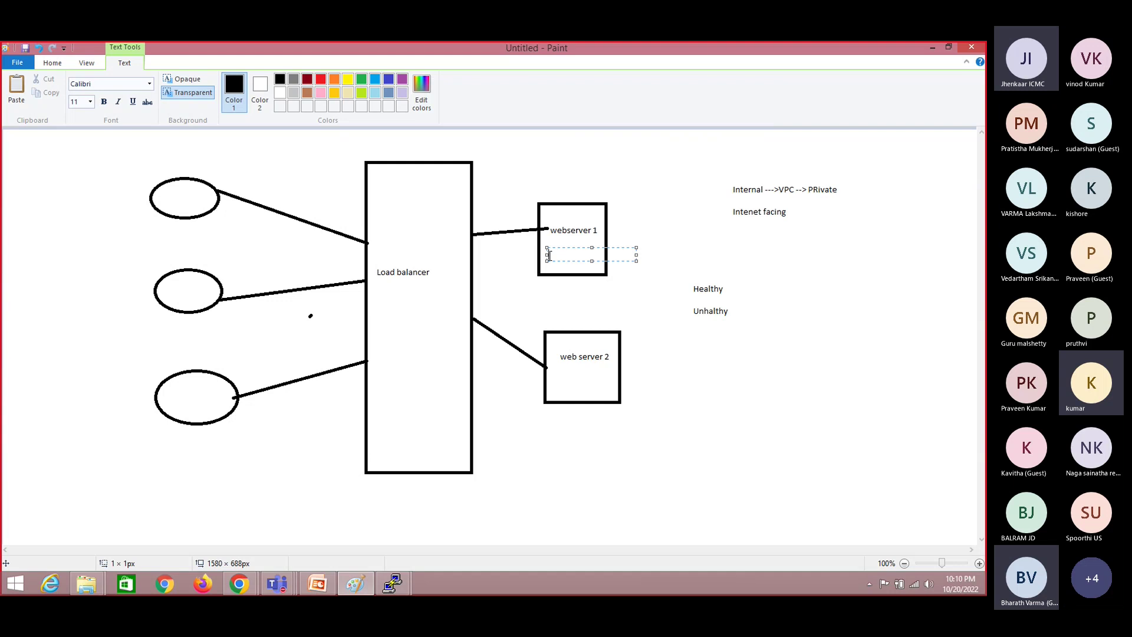
{"action": "key", "text": "alt+Tab"}
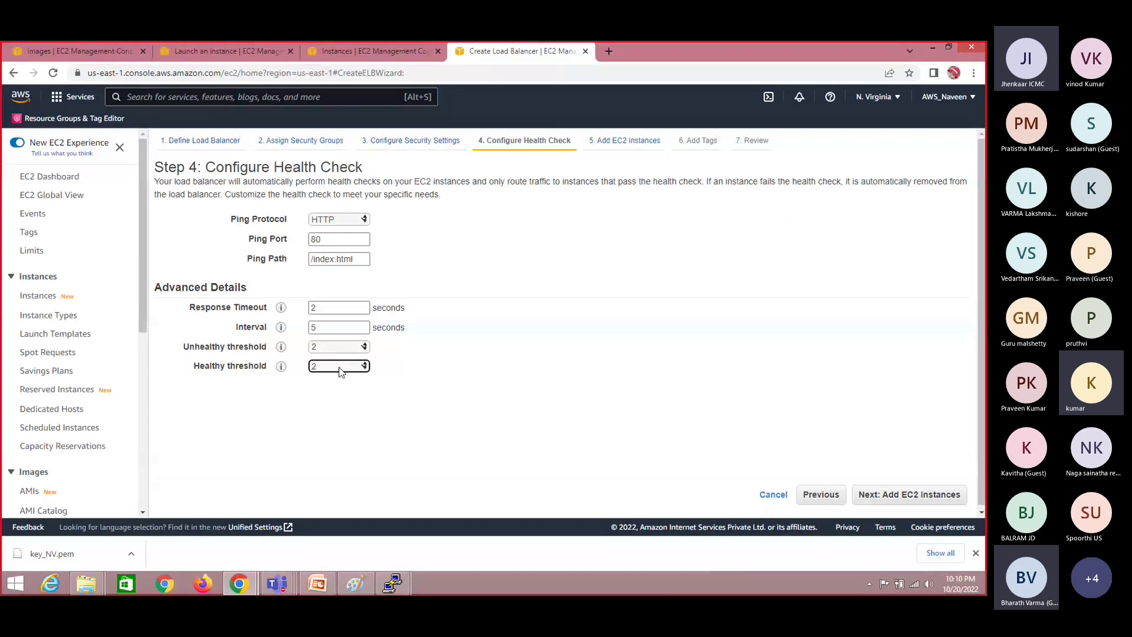
{"action": "key", "text": "alt+Tab"}
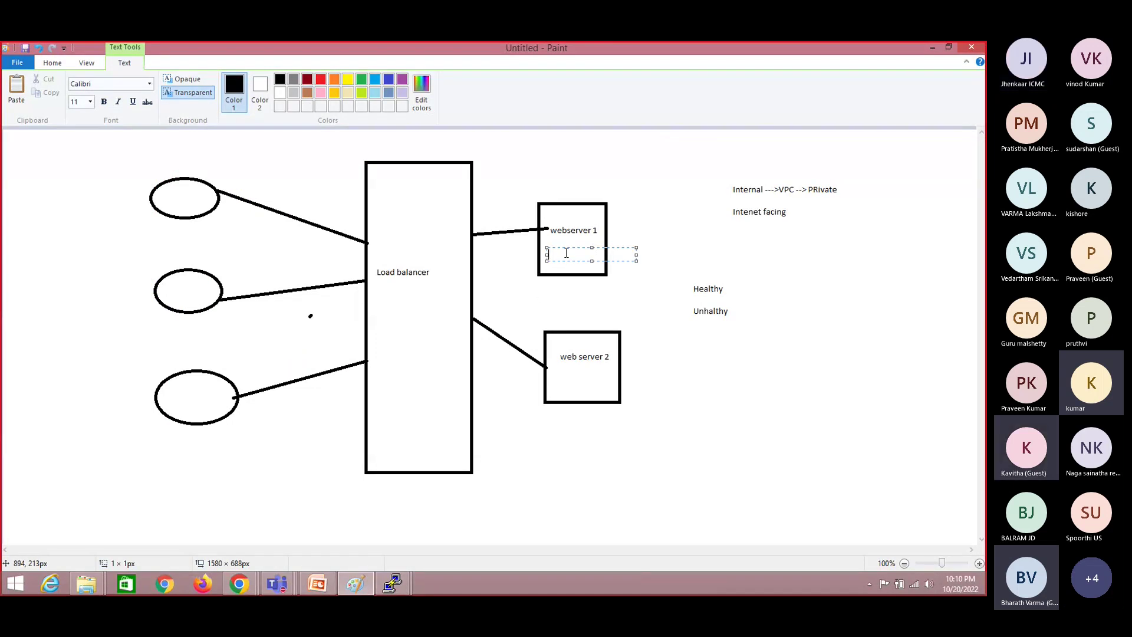
{"action": "key", "text": "alt+Tab"}
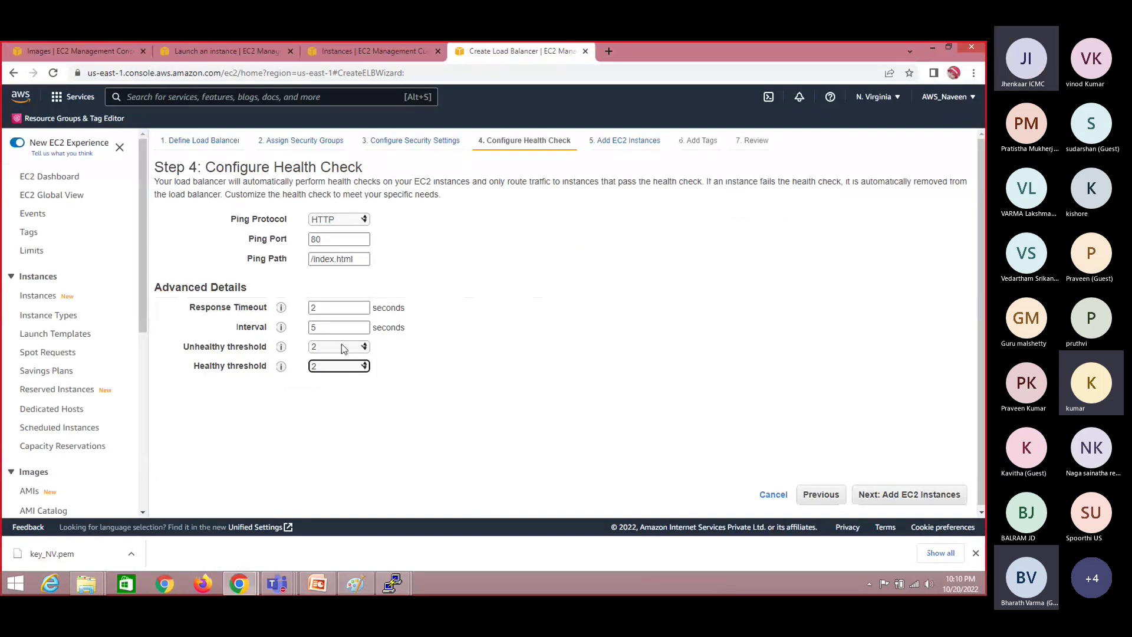
{"action": "key", "text": "alt+Tab"}
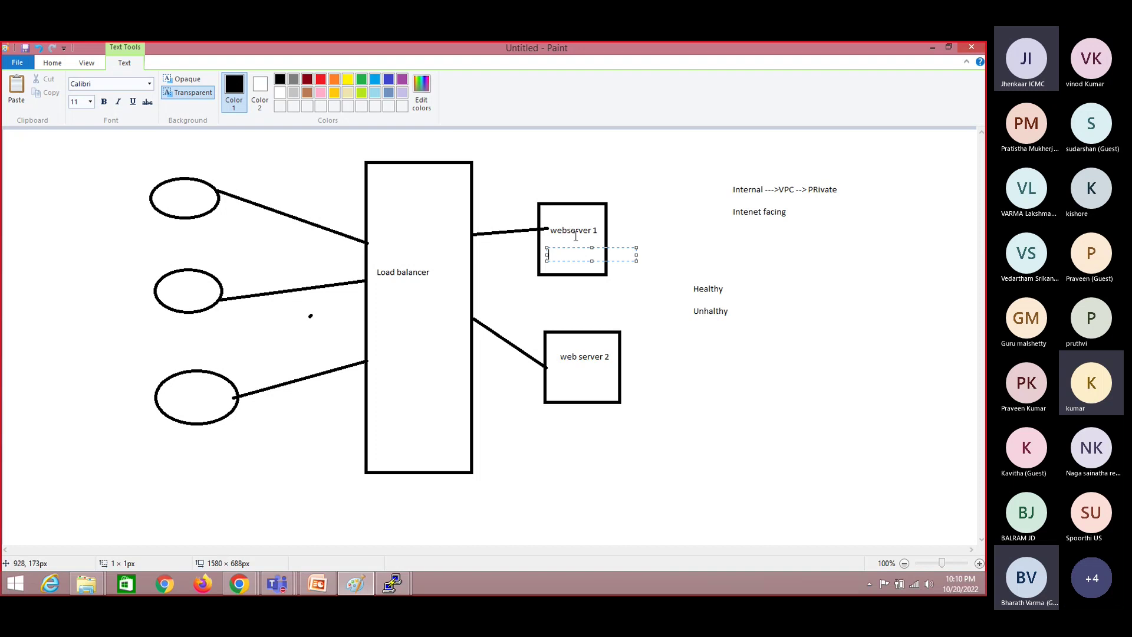
{"action": "key", "text": "alt+Tab"}
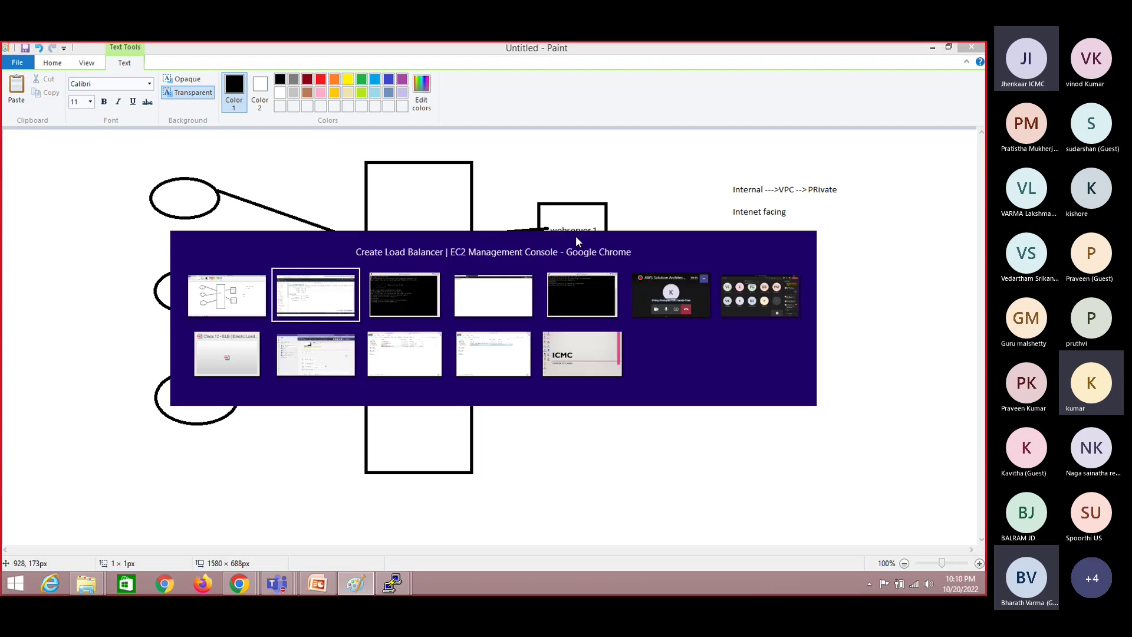
Keep the unhealthy threshold at 2 and continue to adding EC2 instances.
{"action": "left_click", "coordinate": [328, 345]}
{"action": "left_click", "coordinate": [327, 346]}
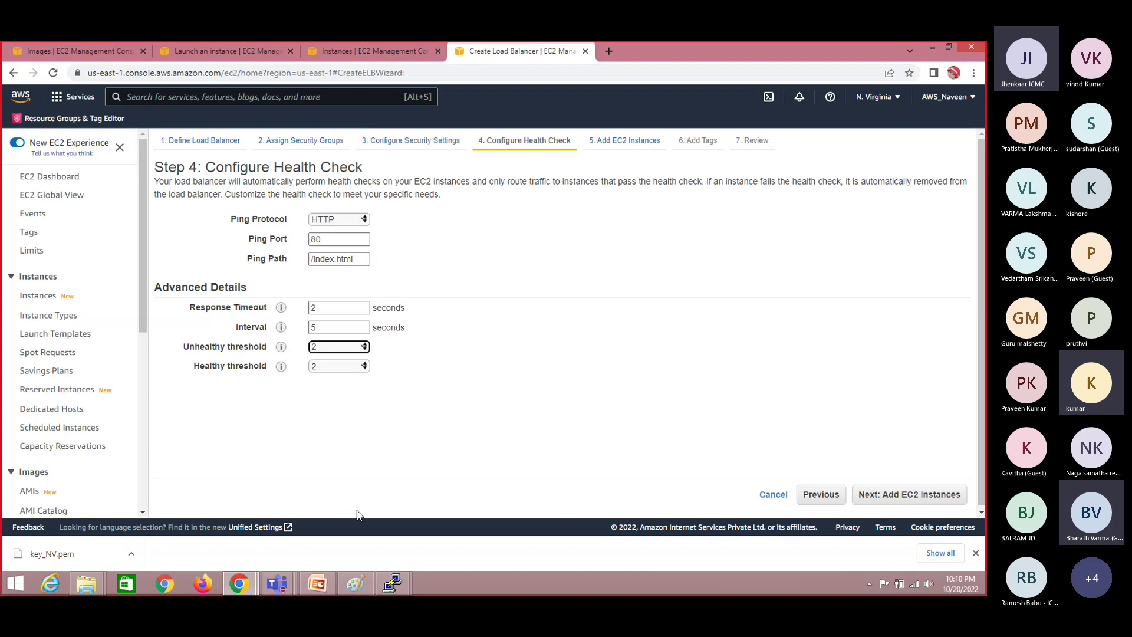
{"action": "left_click", "coordinate": [918, 495]}
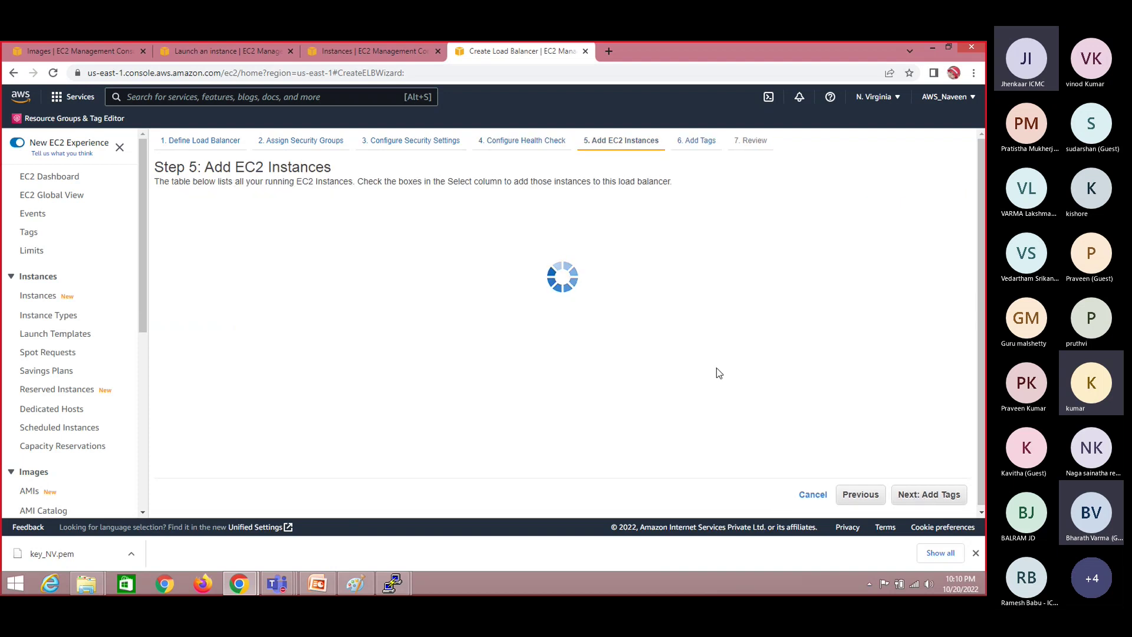
Outline the two web servers in the Paint diagram and select both webserver 1 and web server 2 for the load balancer in Chrome.
{"action": "key", "text": "alt+Tab"}
{"action": "left_click_drag", "start_coordinate": [535, 174], "coordinate": [664, 458]}
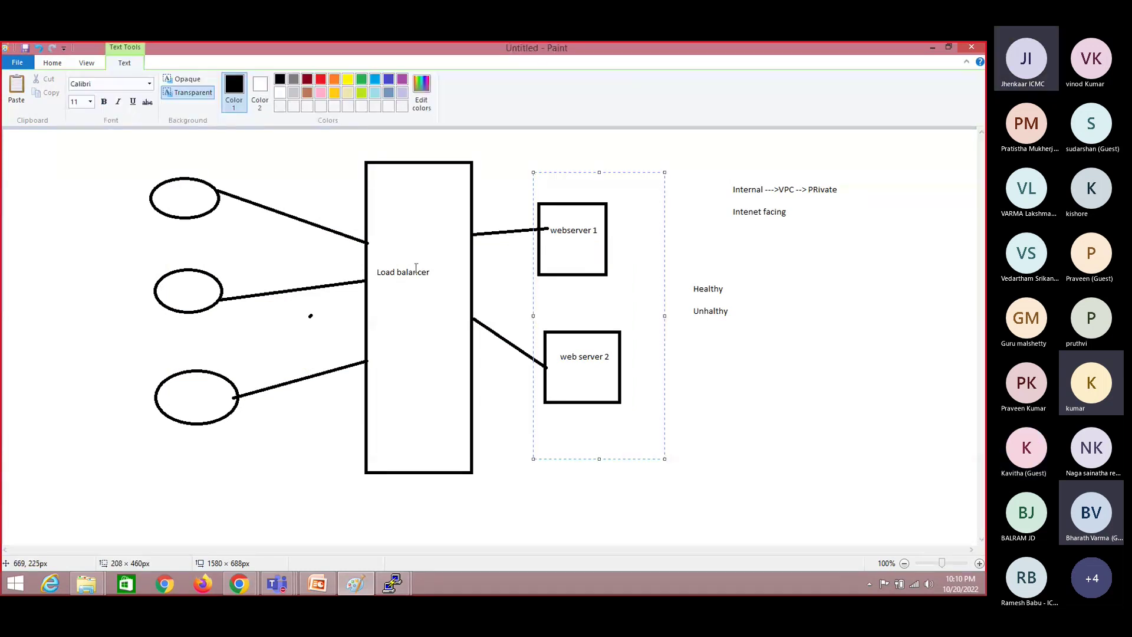
{"action": "key", "text": "alt+Tab"}
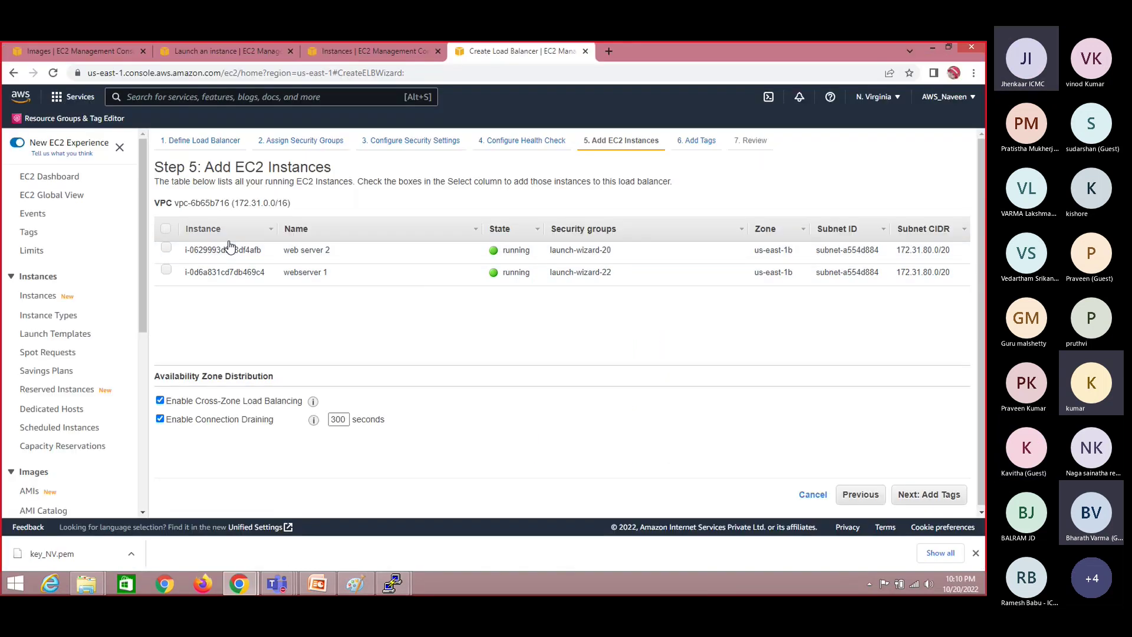
{"action": "left_click", "coordinate": [166, 230]}
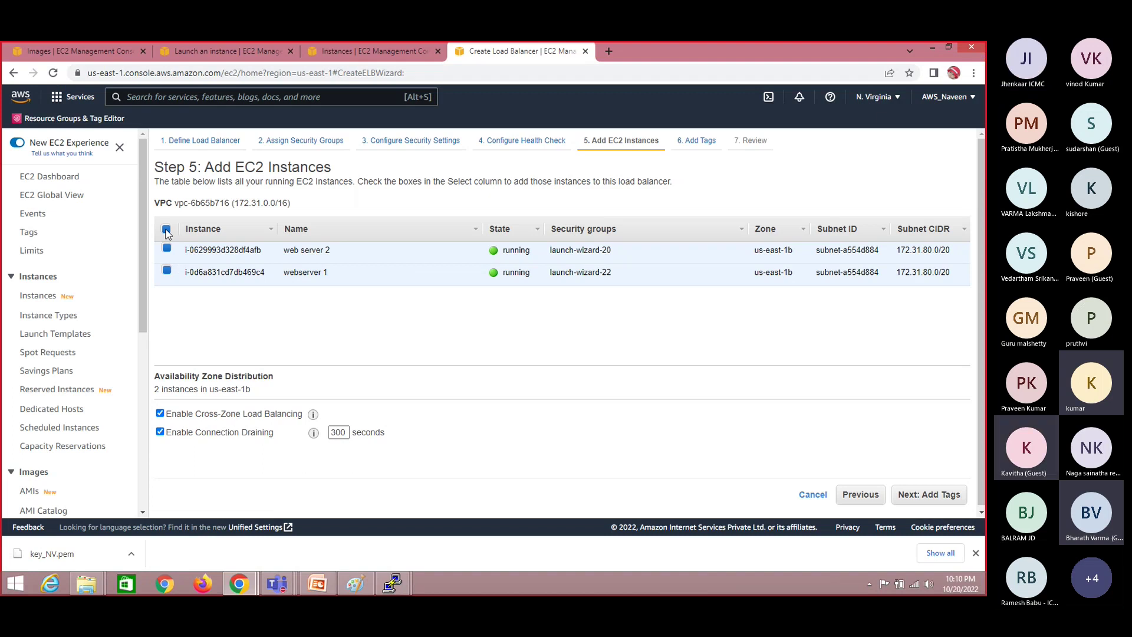
{"action": "key", "text": "alt+Tab"}
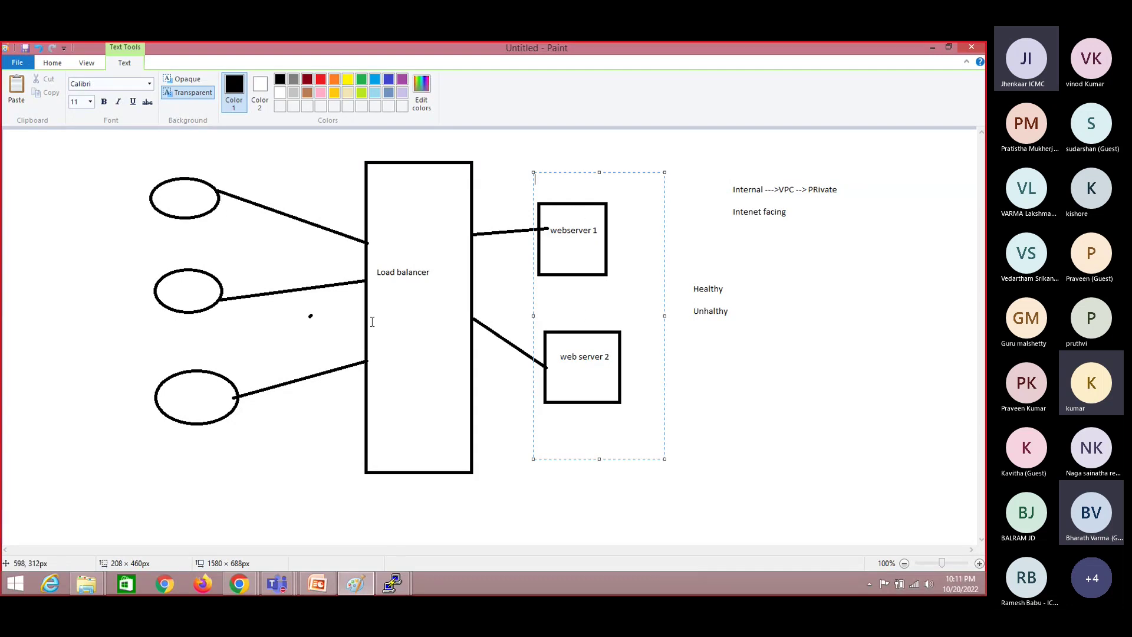
{"action": "key", "text": "alt+Tab"}
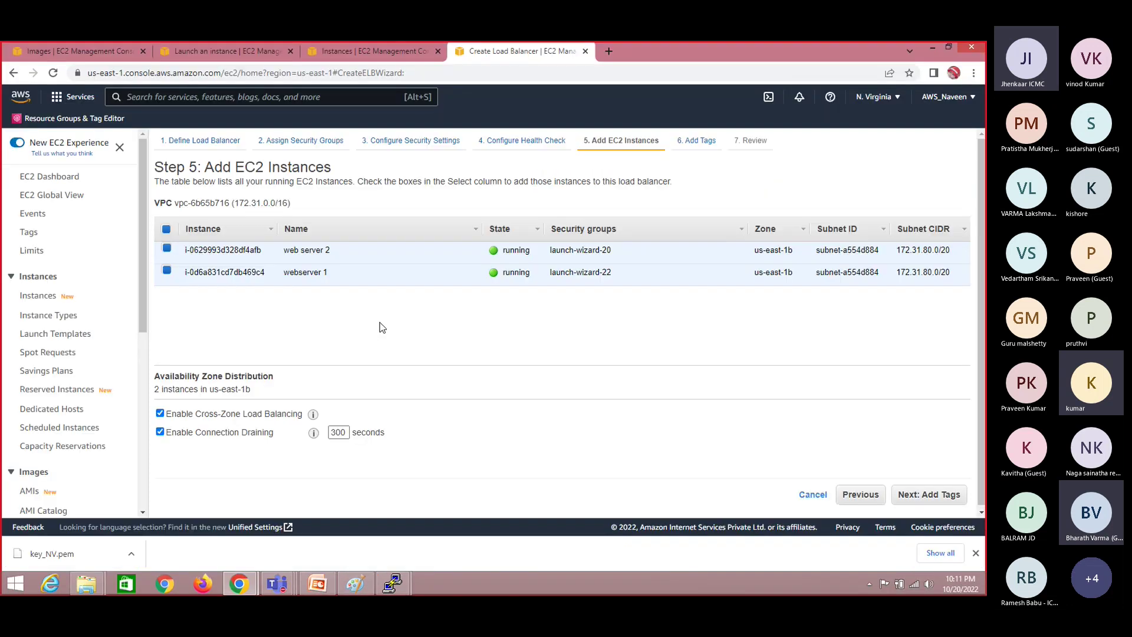
Skip the tags, review the configuration and create the Classic-LB load balancer.
{"action": "left_click", "coordinate": [918, 496]}
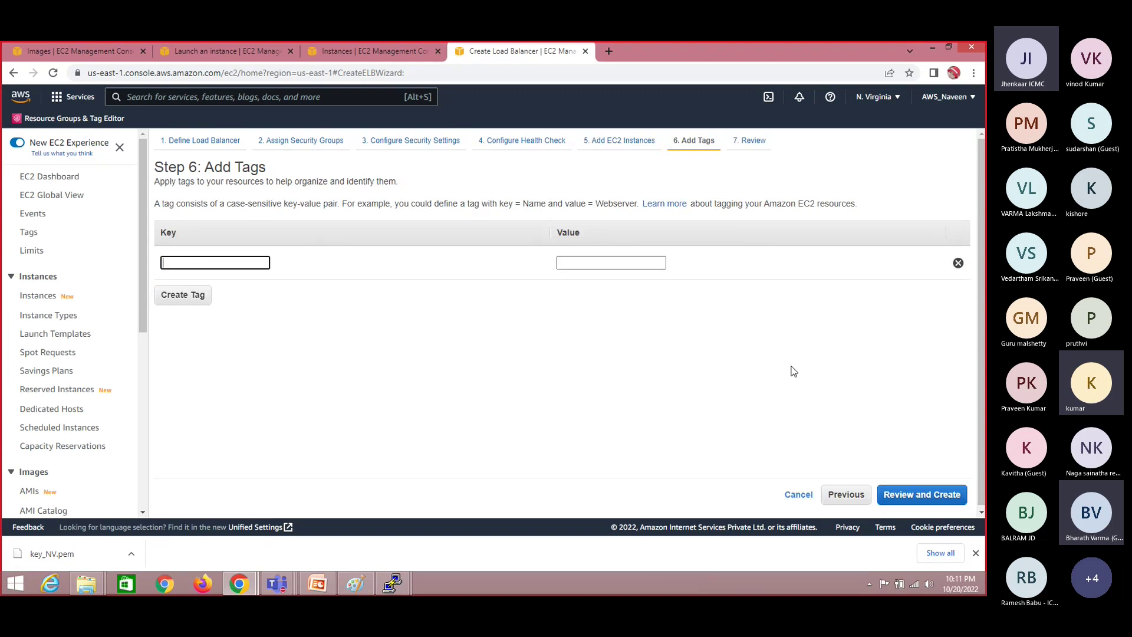
{"action": "left_click", "coordinate": [932, 497]}
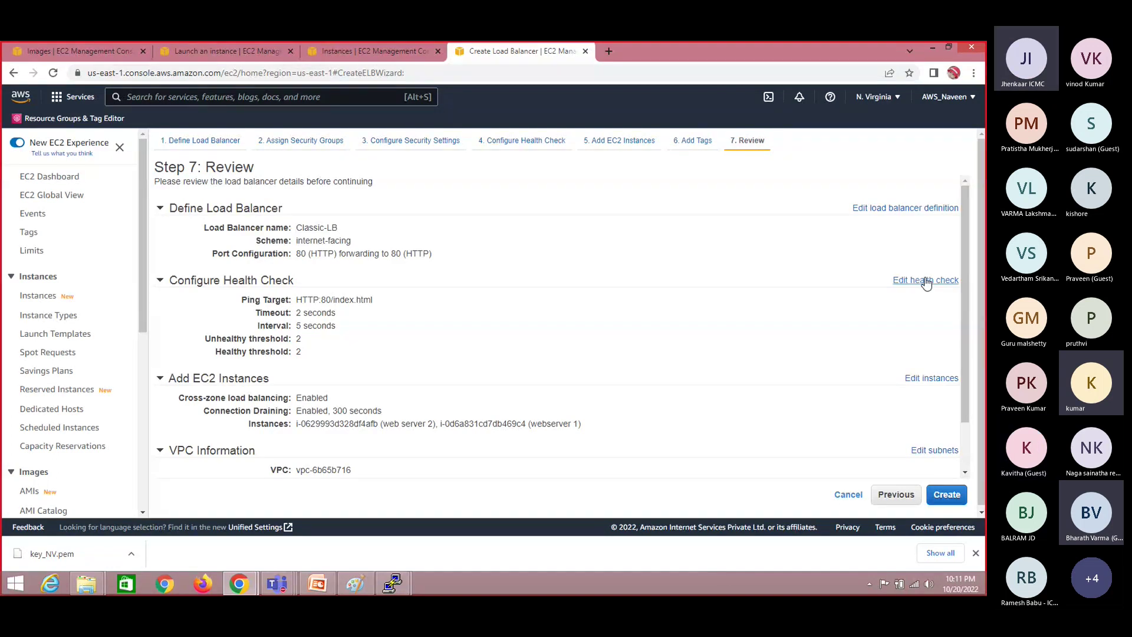
{"action": "scroll", "coordinate": [967, 299], "scroll_direction": "down", "scroll_amount": 1}
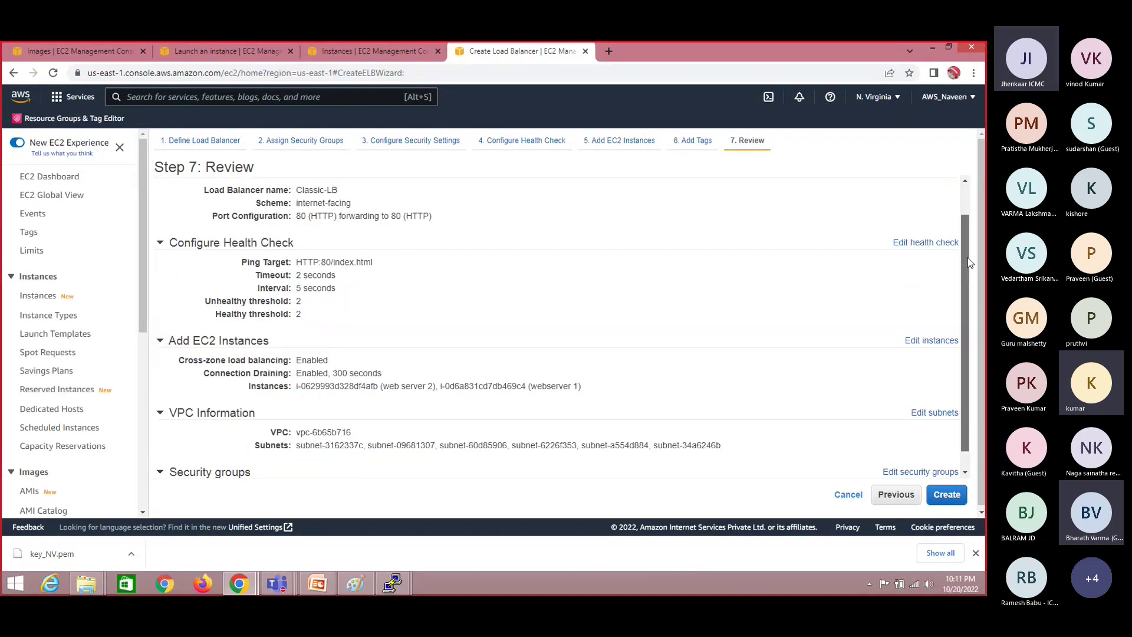
{"action": "scroll", "coordinate": [971, 298], "scroll_direction": "up", "scroll_amount": 1}
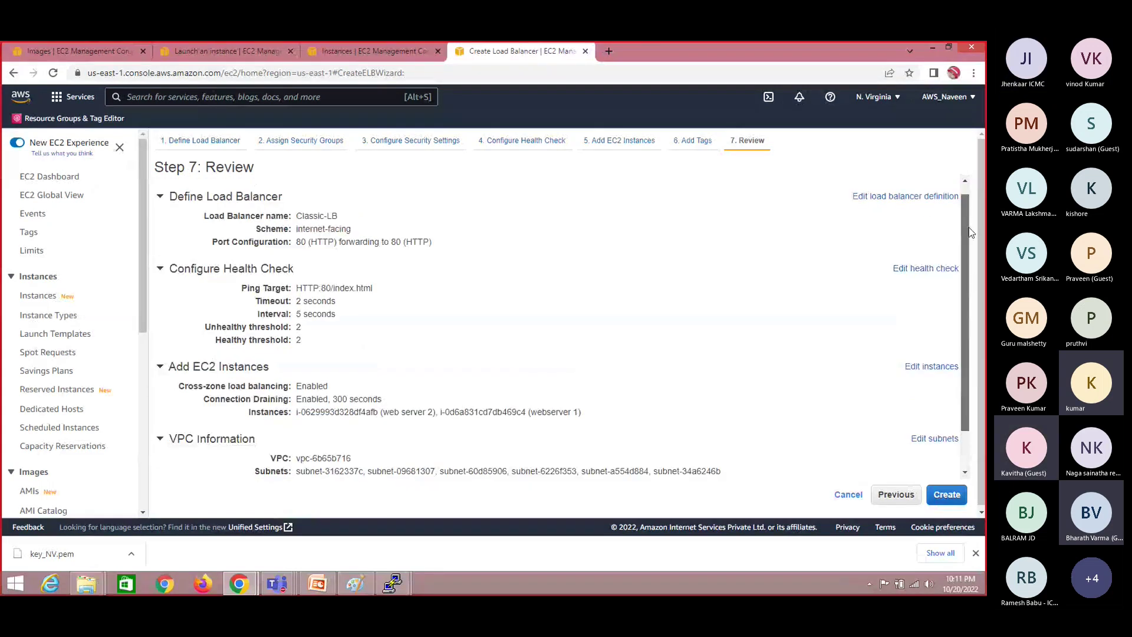
{"action": "left_click", "coordinate": [953, 494]}
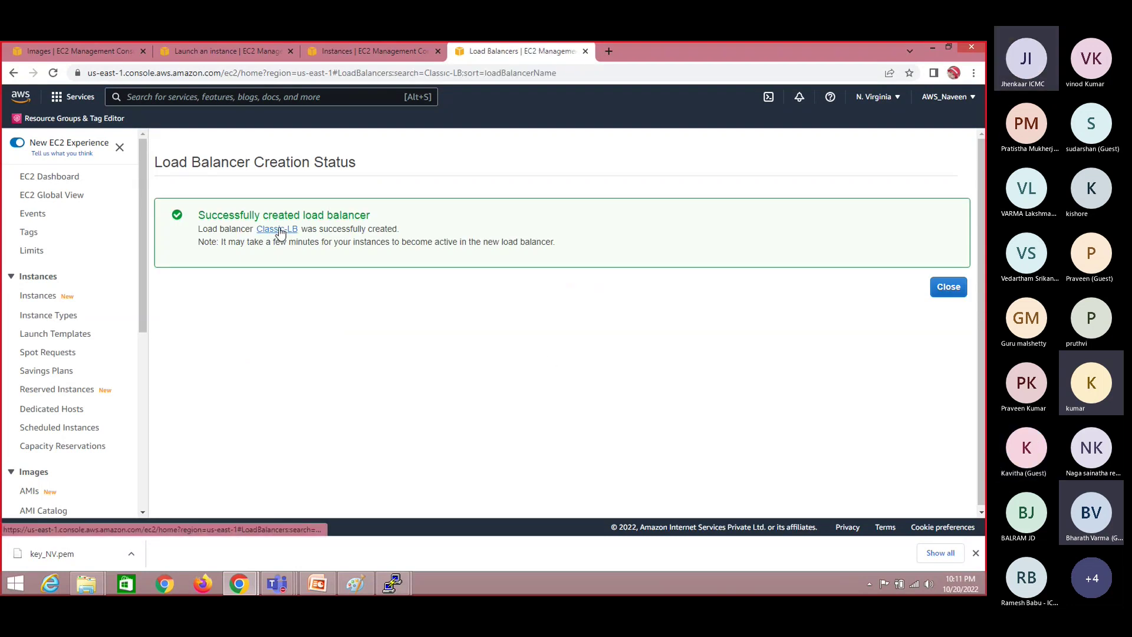
Open the Classic-LB load balancer, refresh its listing and enlarge the details area to show its basic configuration.
{"action": "left_click", "coordinate": [277, 229]}
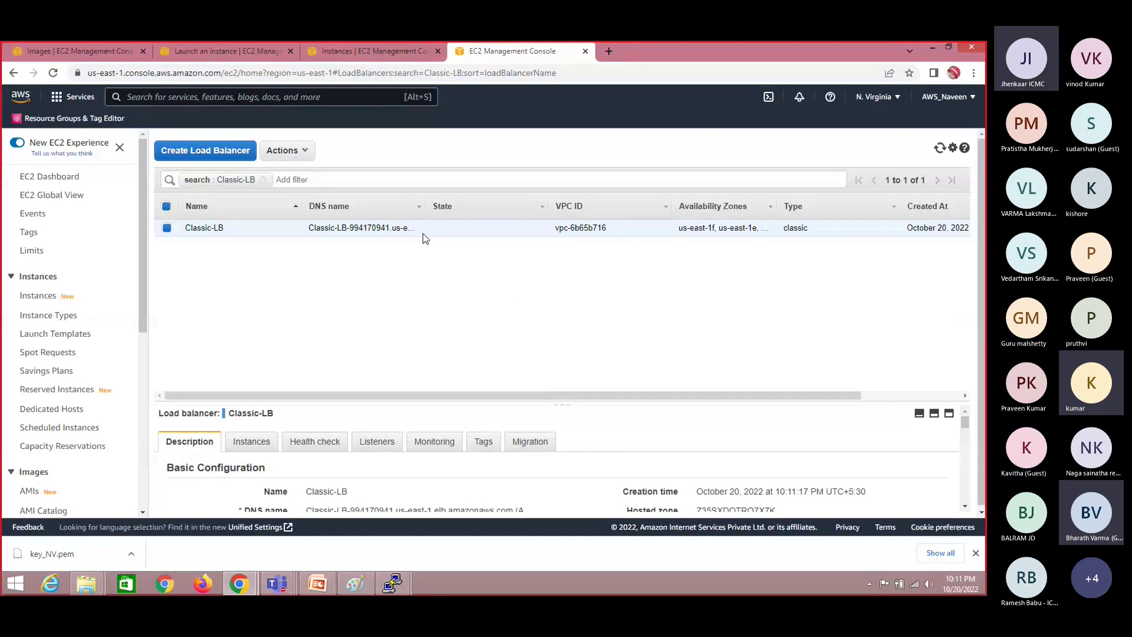
{"action": "left_click", "coordinate": [939, 148]}
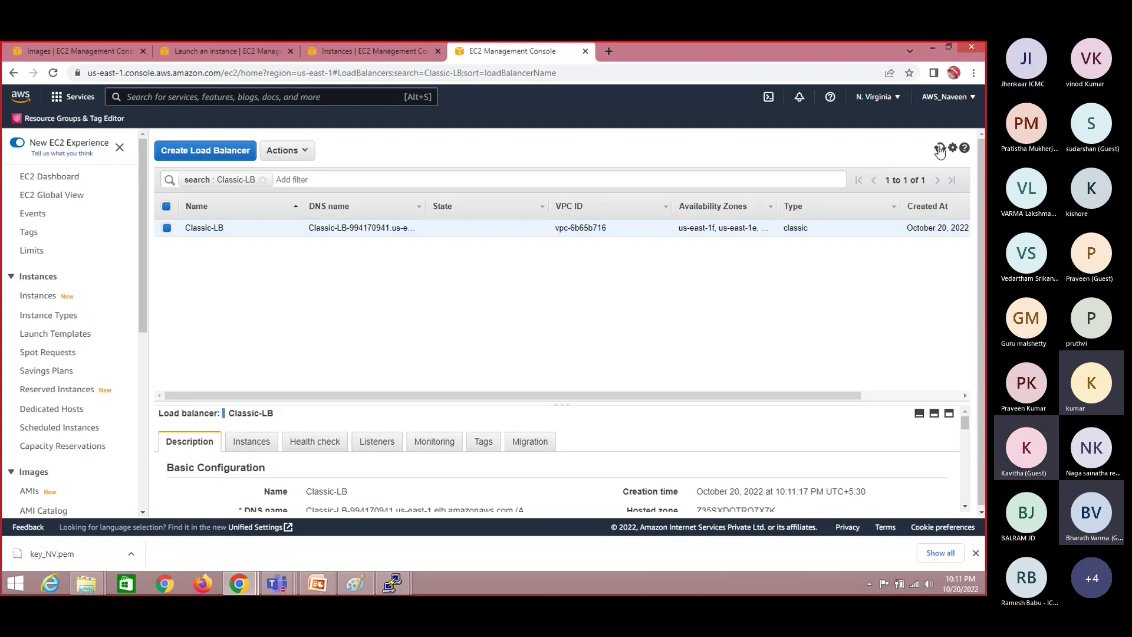
{"action": "left_click", "coordinate": [940, 148]}
{"action": "left_click", "coordinate": [939, 148]}
{"action": "left_click_drag", "start_coordinate": [563, 402], "coordinate": [544, 320]}
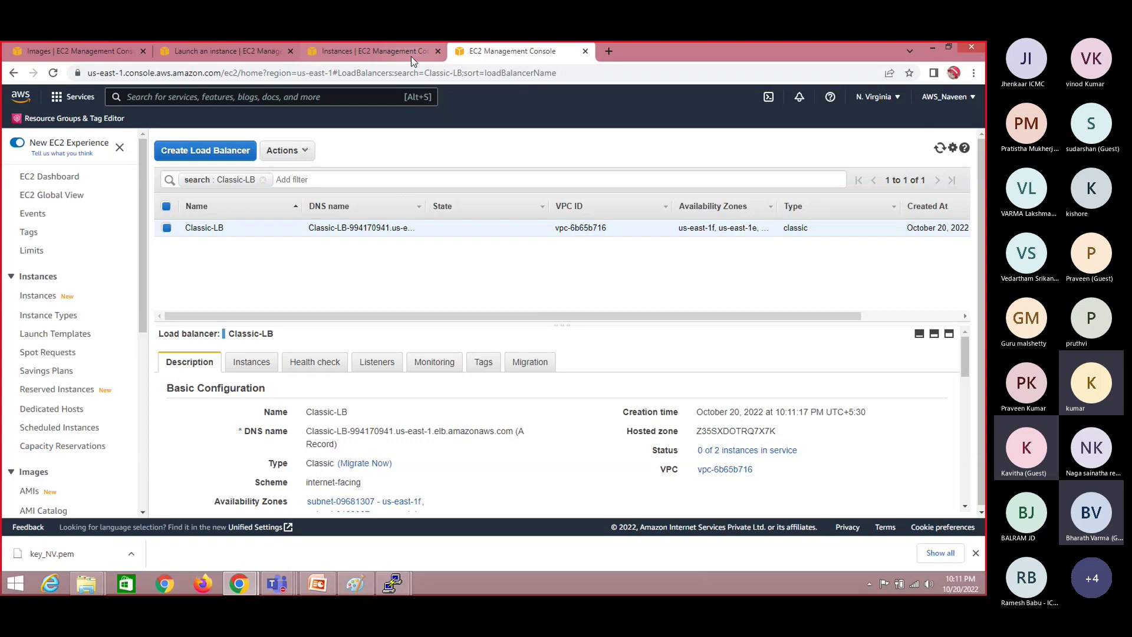
Switch to the incognito Chrome window, reload the page at 18.206.225.9 and view the page at 34.238.39.175.
{"action": "key", "text": "alt+Tab"}
{"action": "key", "text": "Tab"}
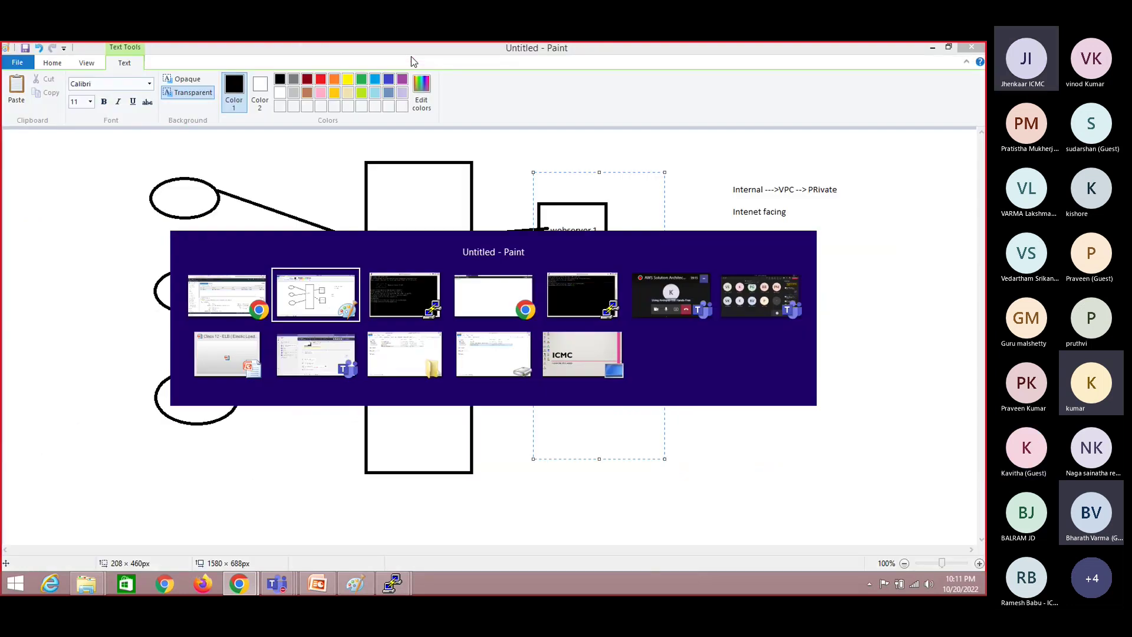
{"action": "left_click", "coordinate": [221, 72]}
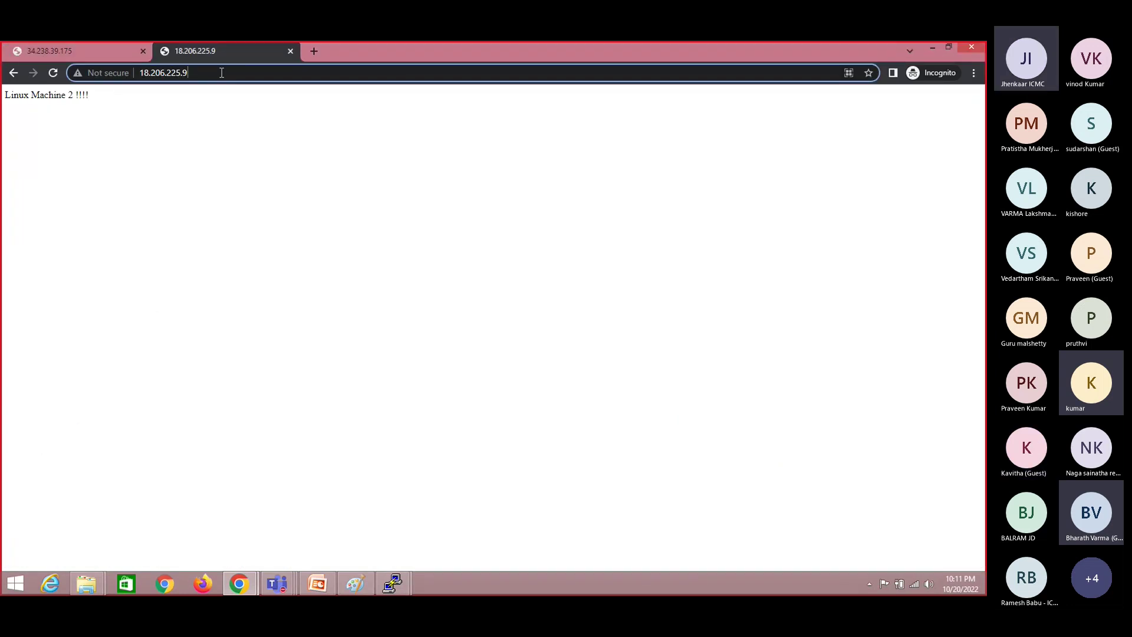
{"action": "key", "text": "Return"}
{"action": "left_click", "coordinate": [100, 50]}
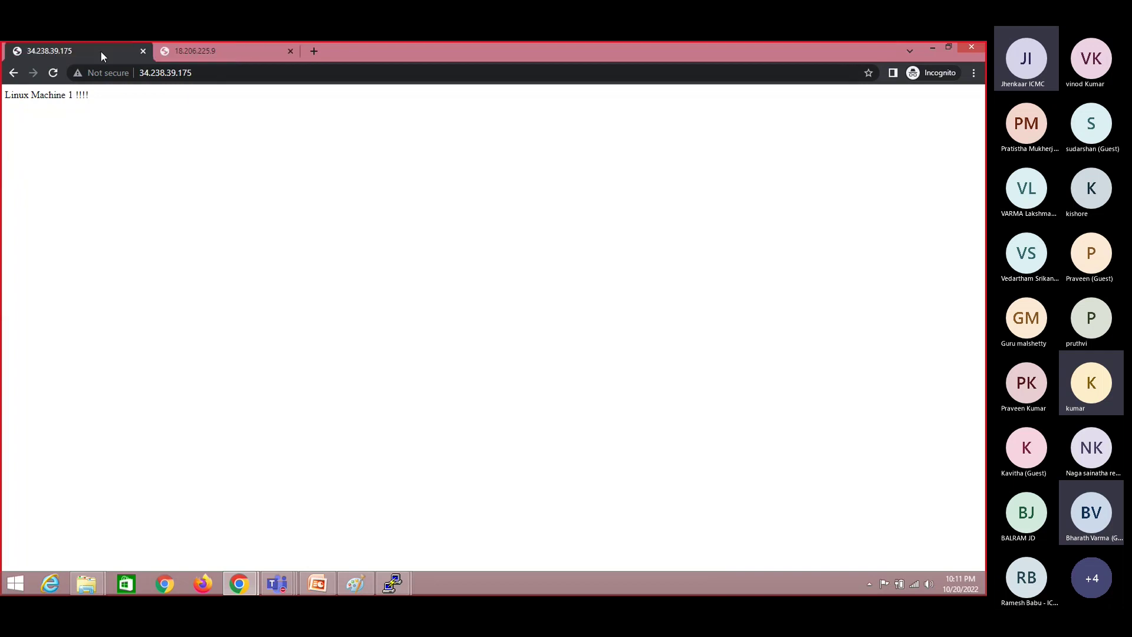
Return to the EC2 console window and load Classic-LB's DNS name in a new browser tab, retrying the address once.
{"action": "key", "text": "alt+Tab"}
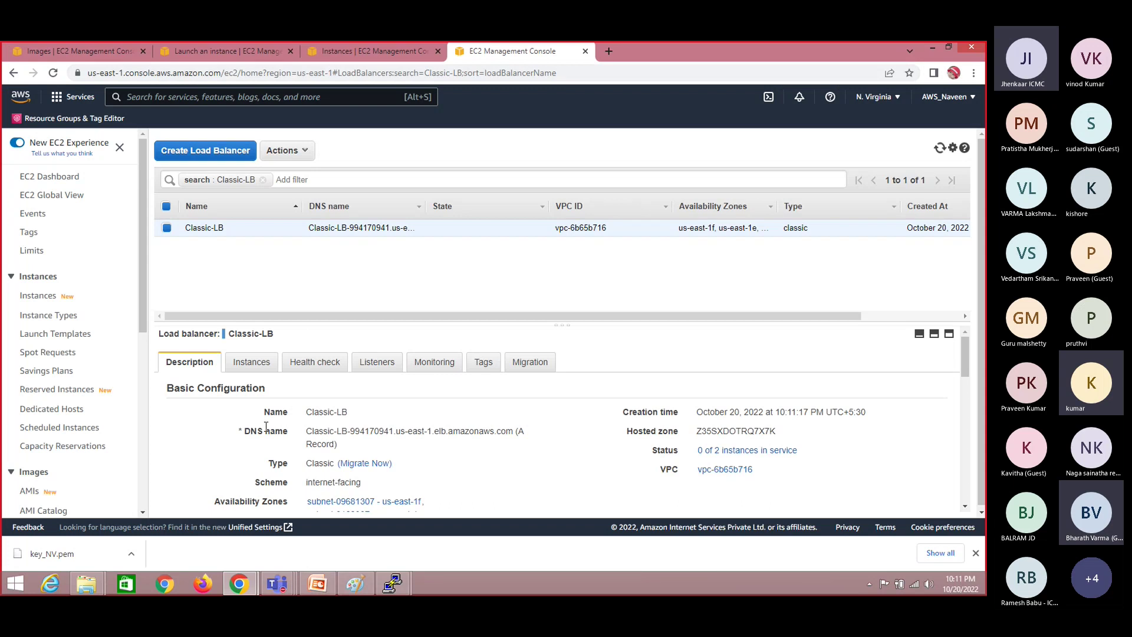
{"action": "left_click_drag", "start_coordinate": [307, 431], "coordinate": [512, 436]}
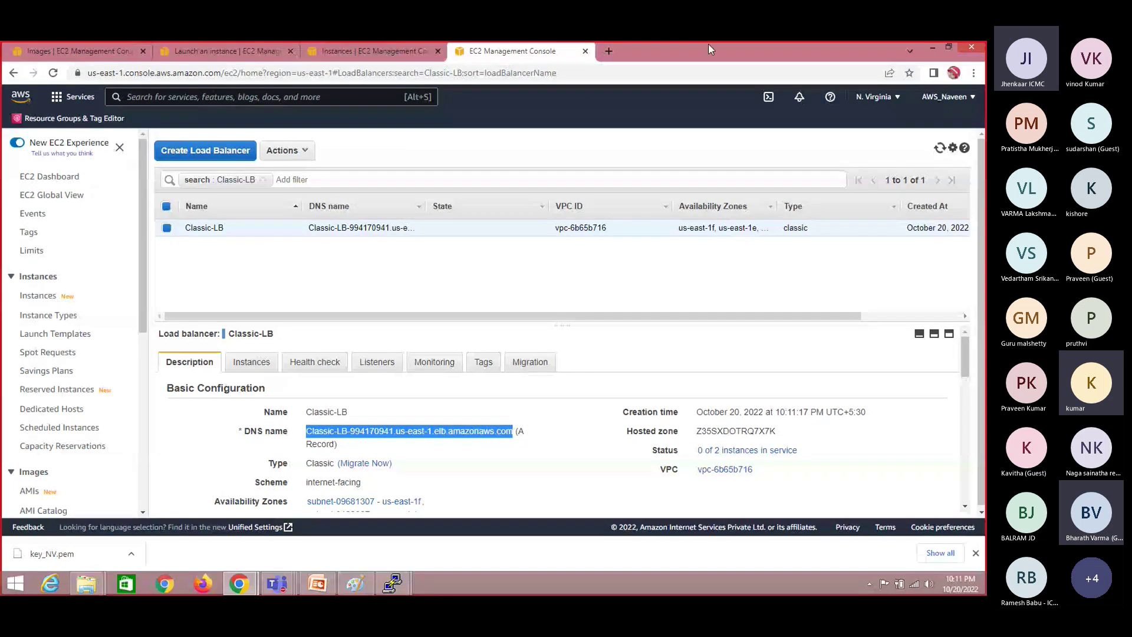
{"action": "left_click", "coordinate": [609, 50]}
{"action": "key", "text": "ctrl+v"}
{"action": "key", "text": "Return"}
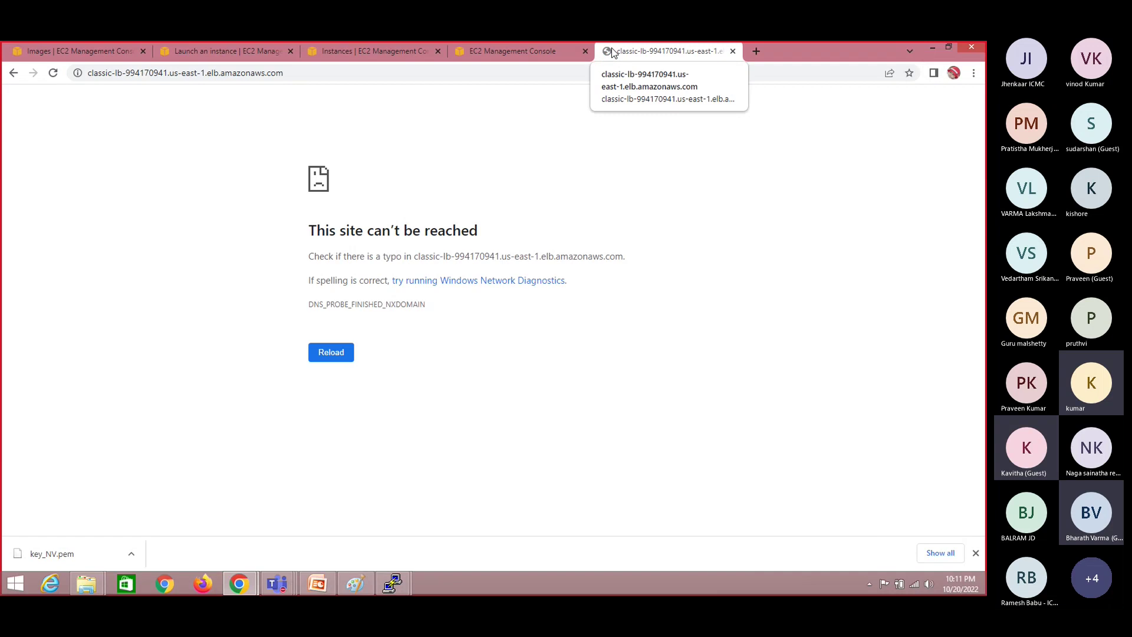
{"action": "left_click", "coordinate": [455, 75]}
{"action": "key", "text": "Return"}
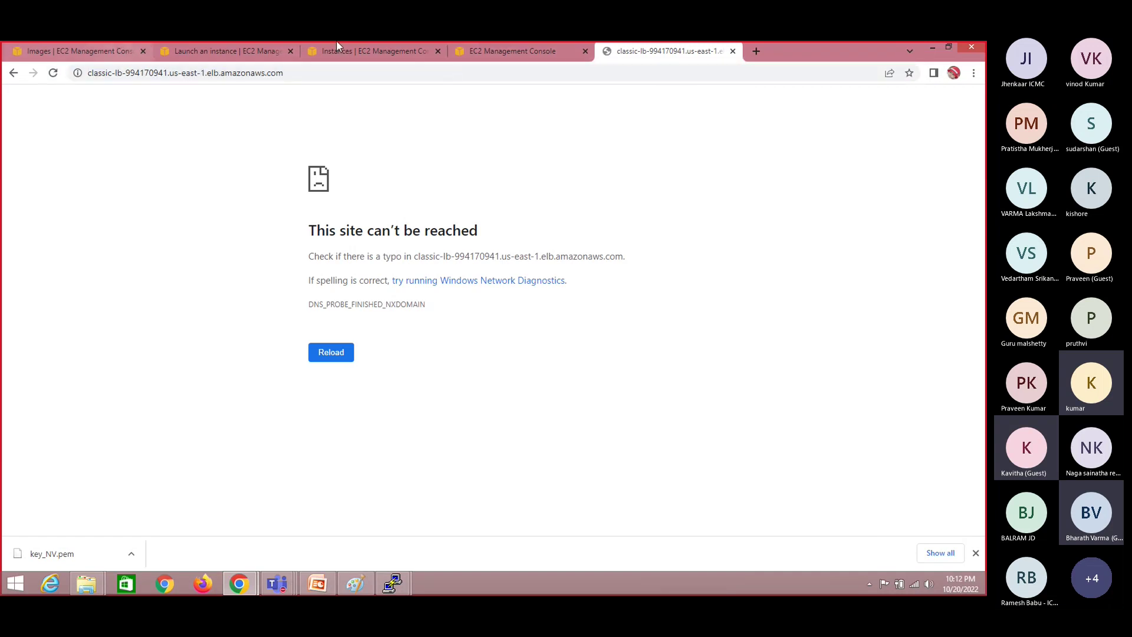
Clear the Classic-LB search filter, refresh the load balancer list and check the status of Classic-LB's registered instances.
{"action": "left_click", "coordinate": [471, 42]}
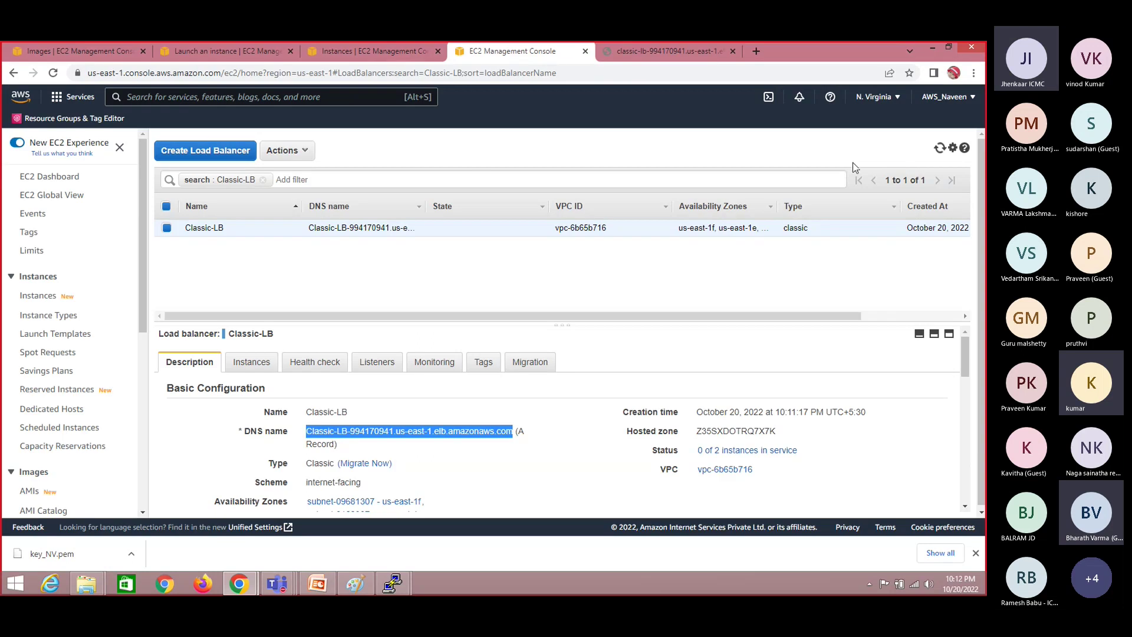
{"action": "left_click", "coordinate": [940, 149]}
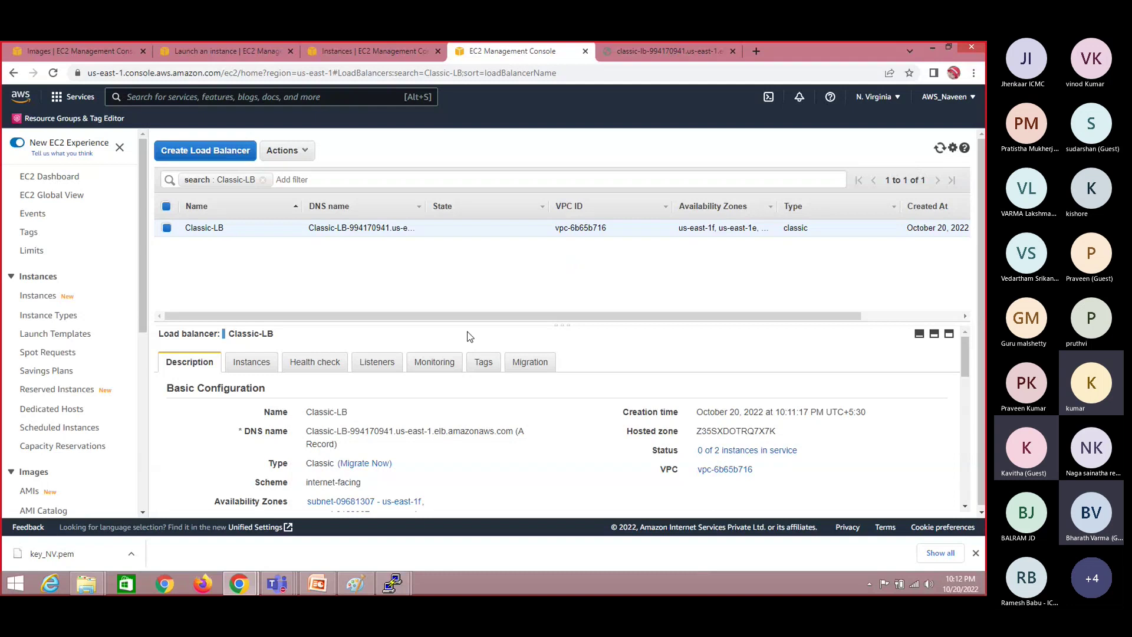
{"action": "left_click_drag", "start_coordinate": [472, 316], "coordinate": [330, 321]}
{"action": "left_click", "coordinate": [263, 179]}
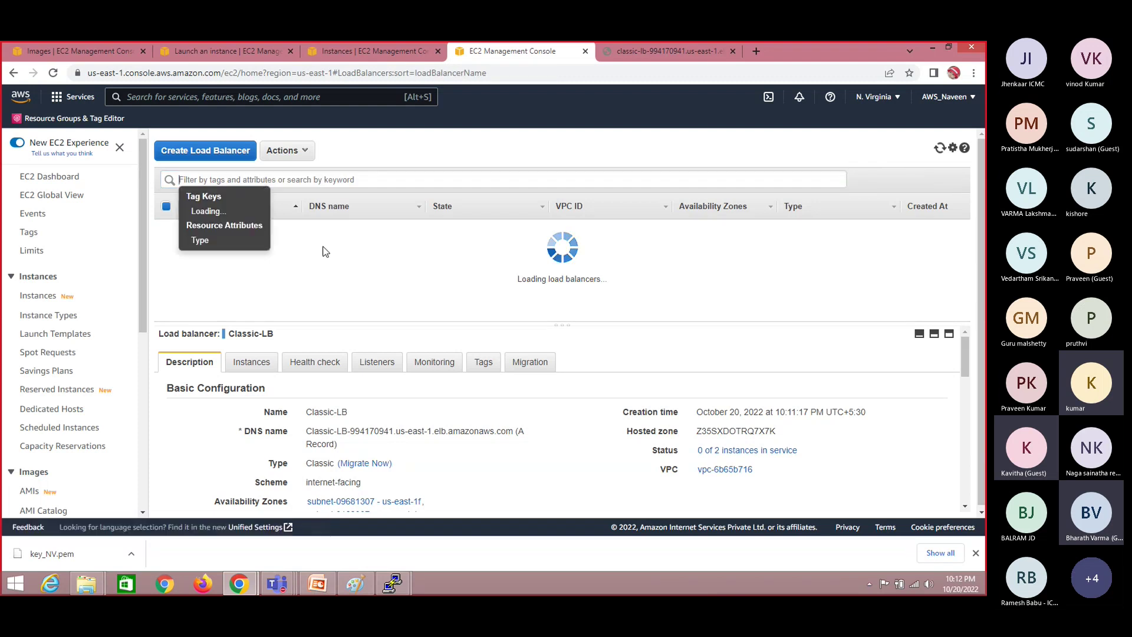
{"action": "left_click", "coordinate": [940, 151]}
{"action": "left_click", "coordinate": [940, 151]}
{"action": "left_click", "coordinate": [248, 362]}
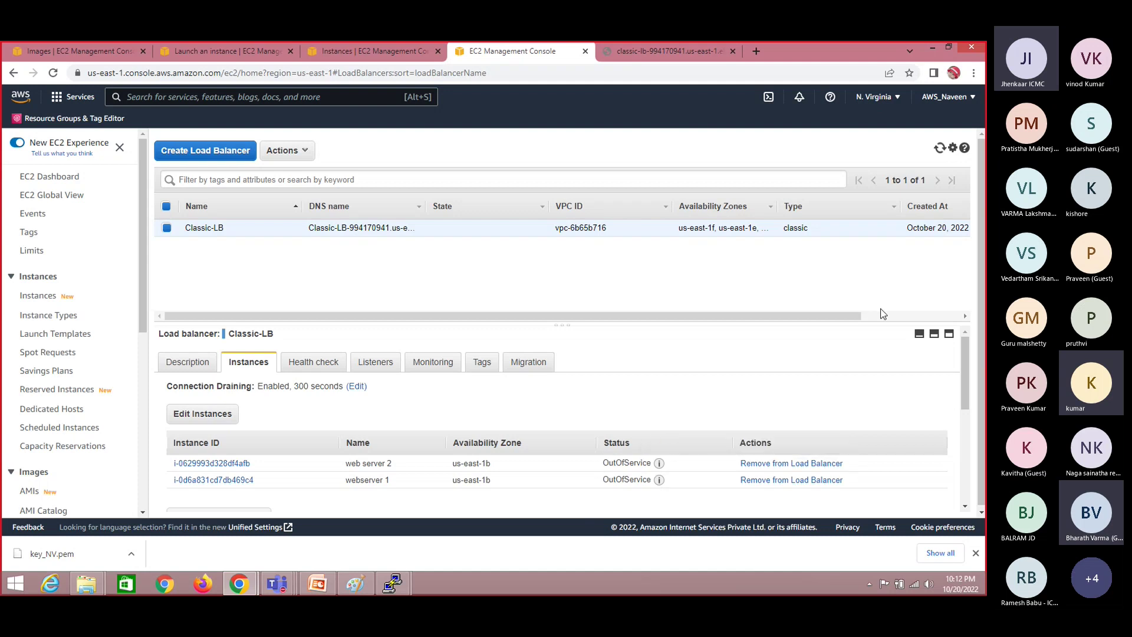
Refresh the load balancer list twice, glancing at the Paint diagram in between, and check the status of Classic-LB's registered instances.
{"action": "left_click", "coordinate": [939, 148]}
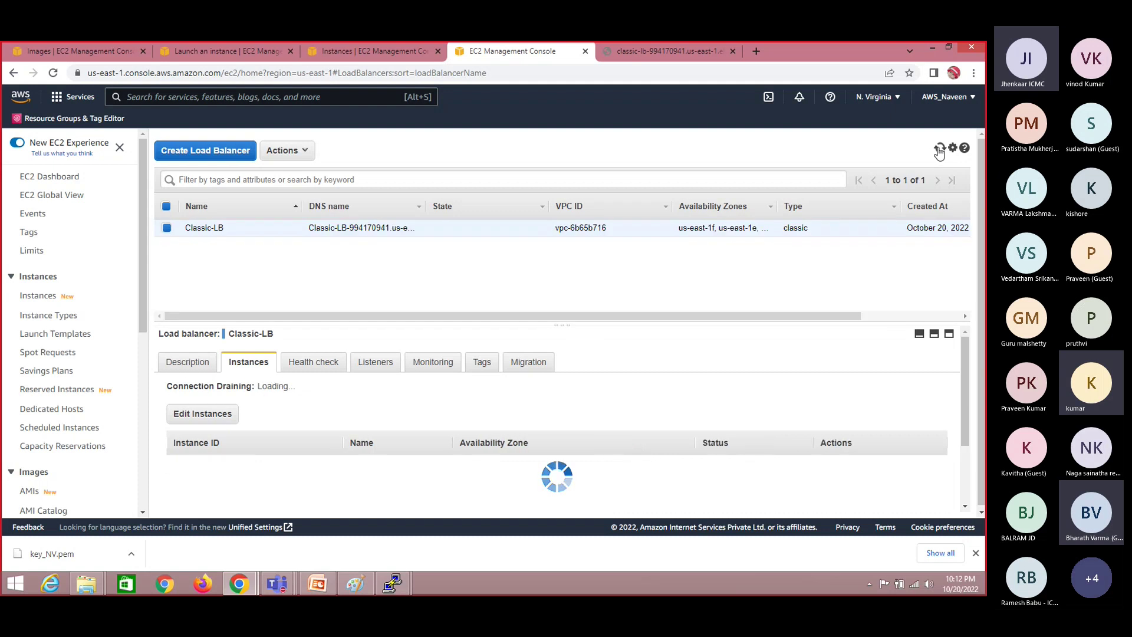
{"action": "mouse_move", "coordinate": [659, 464]}
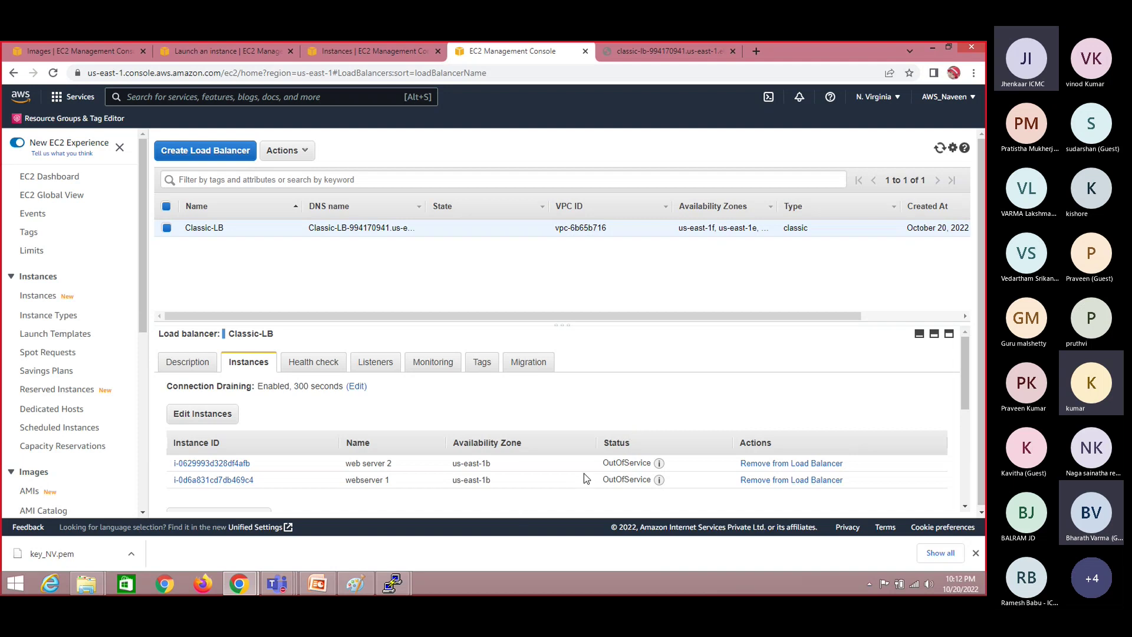
{"action": "key", "text": "alt+Tab"}
{"action": "key", "text": "Tab"}
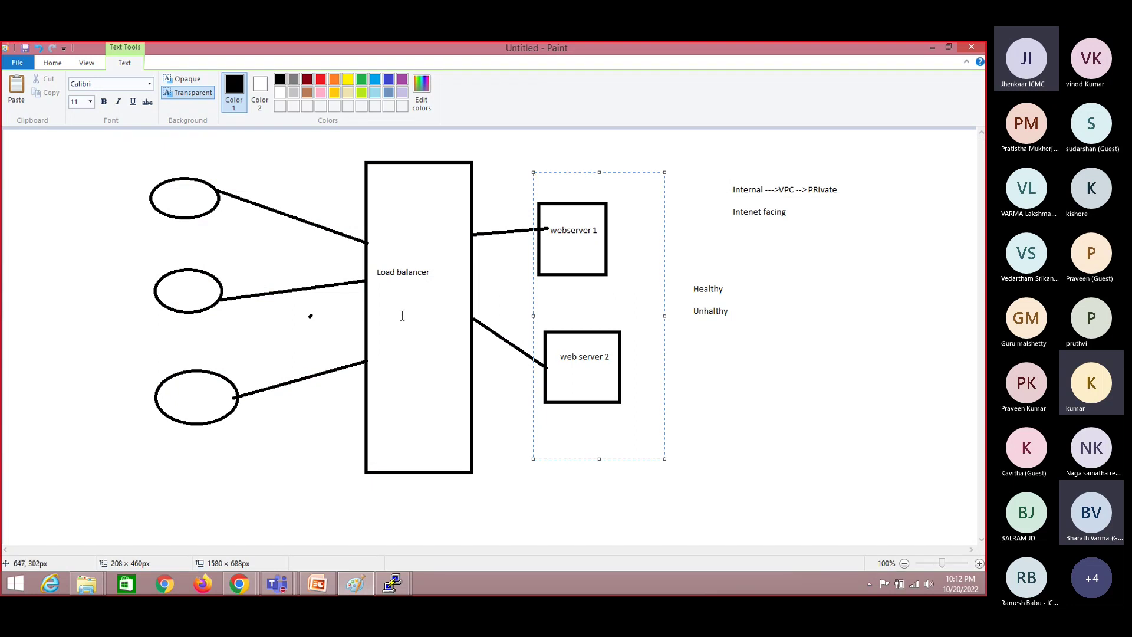
{"action": "key", "text": "alt+Tab"}
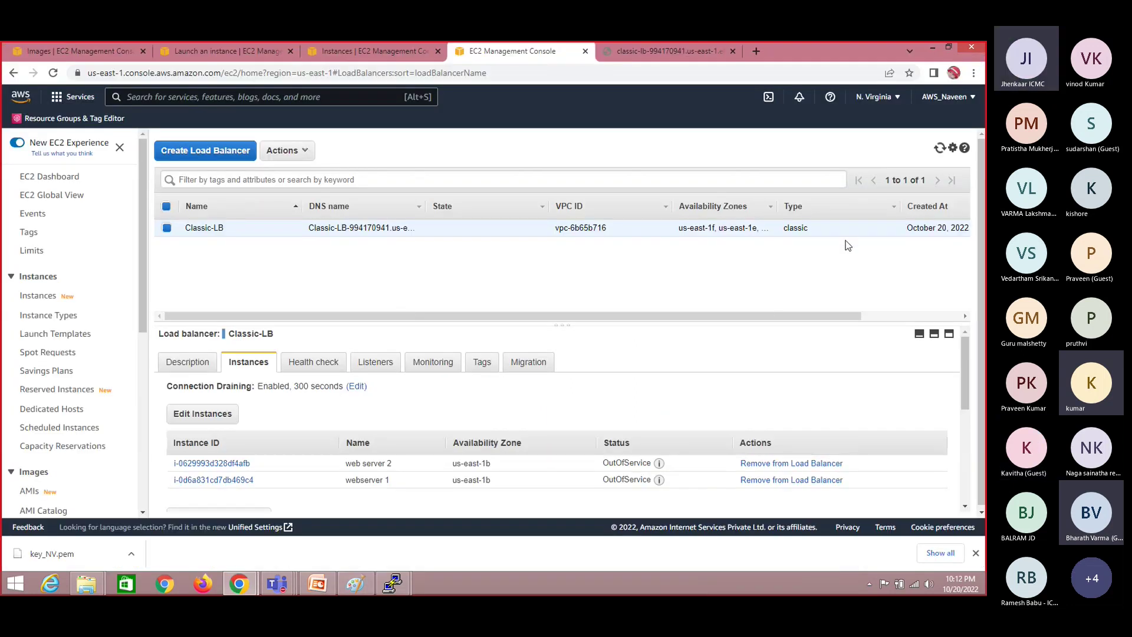
{"action": "left_click", "coordinate": [939, 148]}
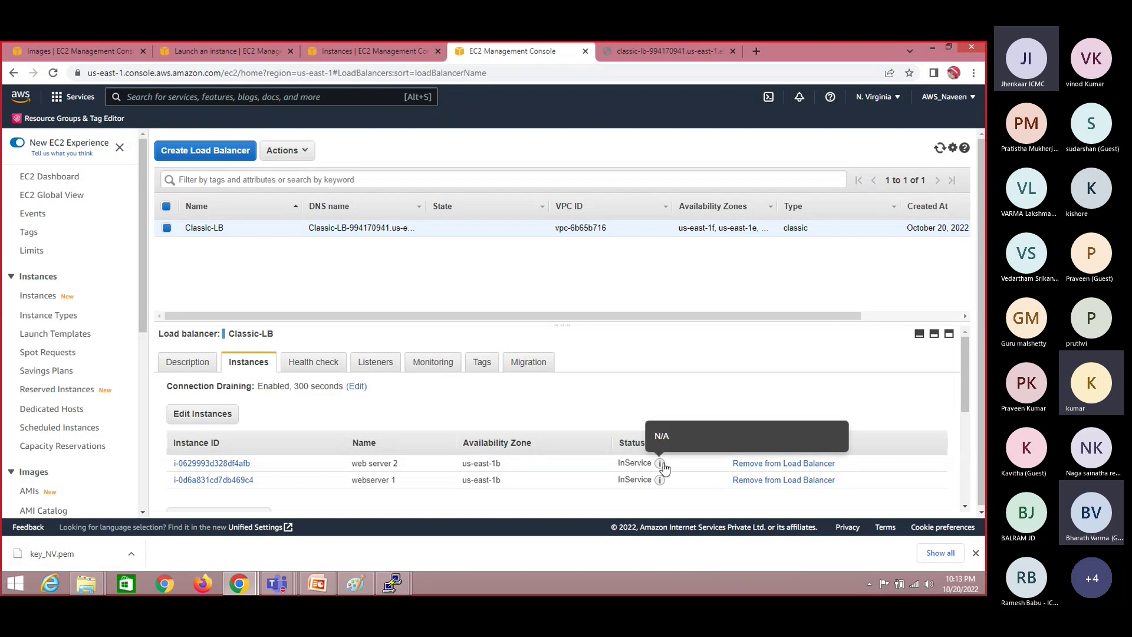
Review Classic-LB's health check settings and listener configuration, ending on its registered instances.
{"action": "left_click", "coordinate": [320, 368]}
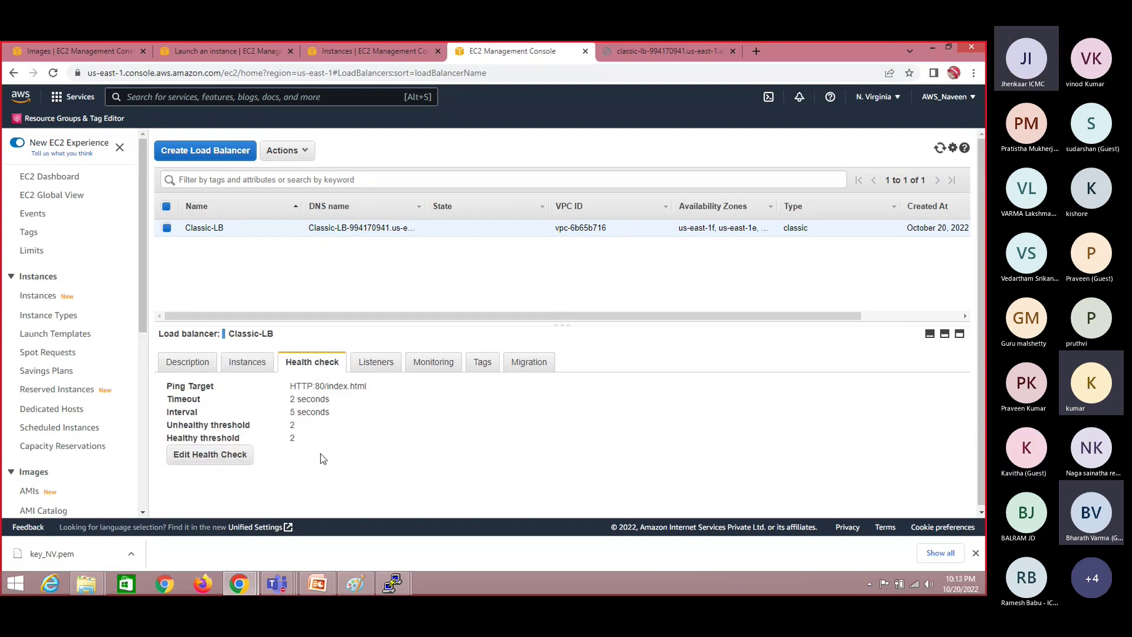
{"action": "left_click", "coordinate": [374, 361]}
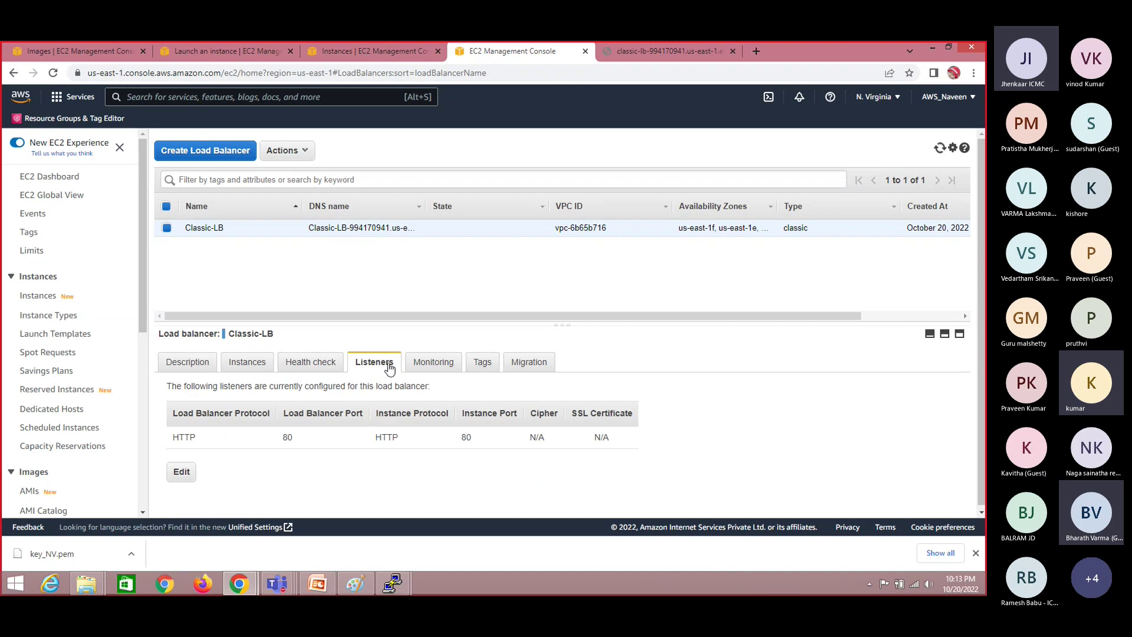
{"action": "left_click", "coordinate": [244, 364]}
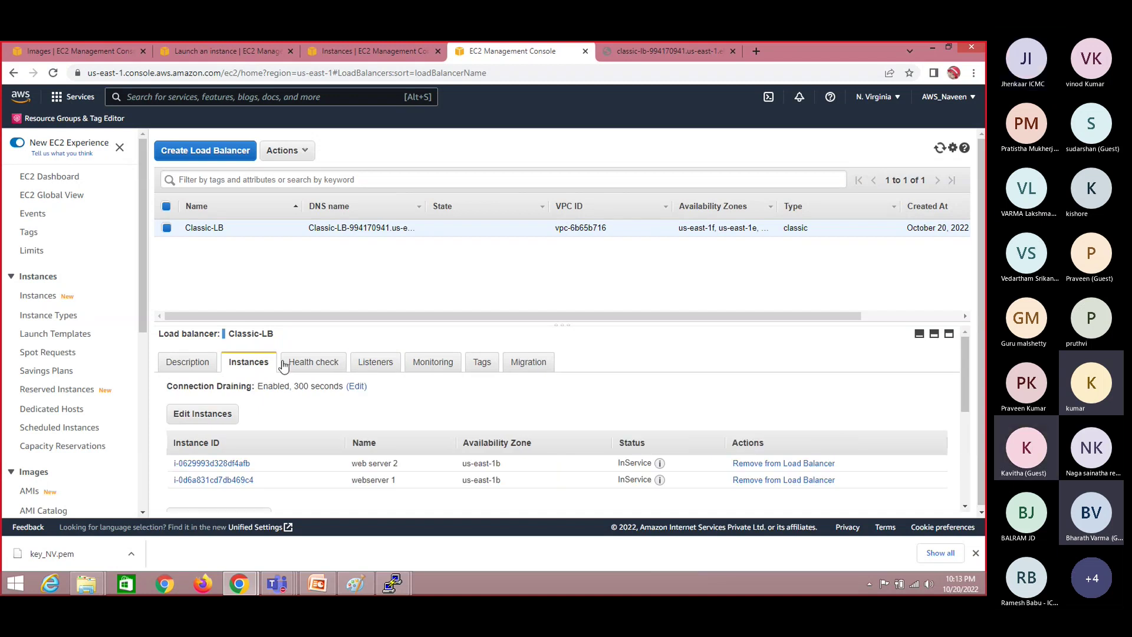
{"action": "left_click", "coordinate": [303, 363]}
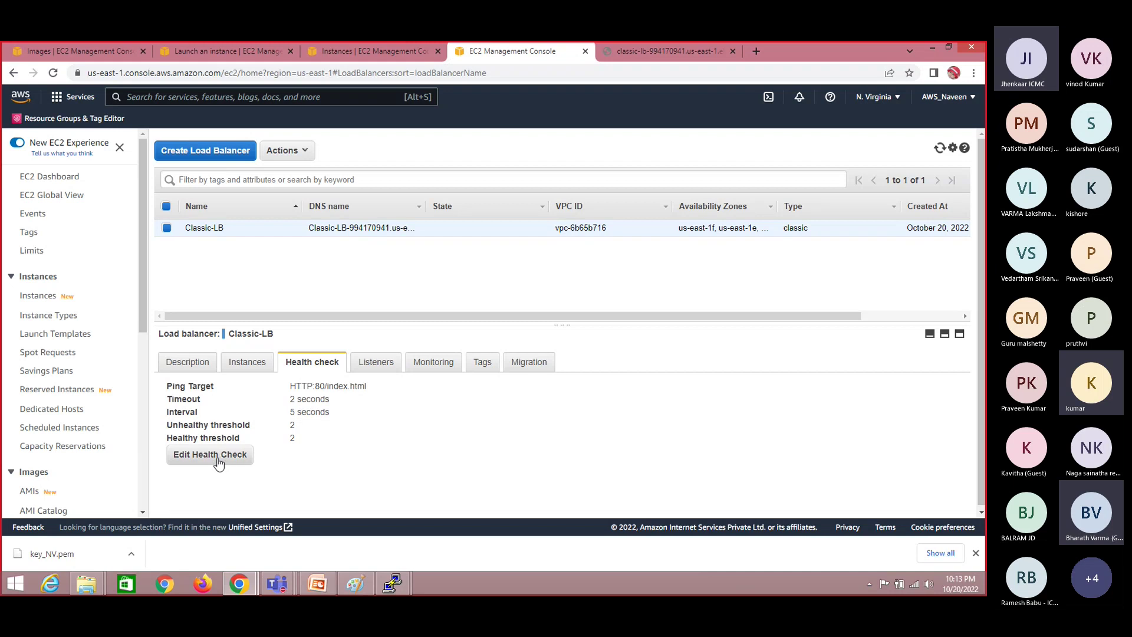
{"action": "left_click", "coordinate": [242, 362]}
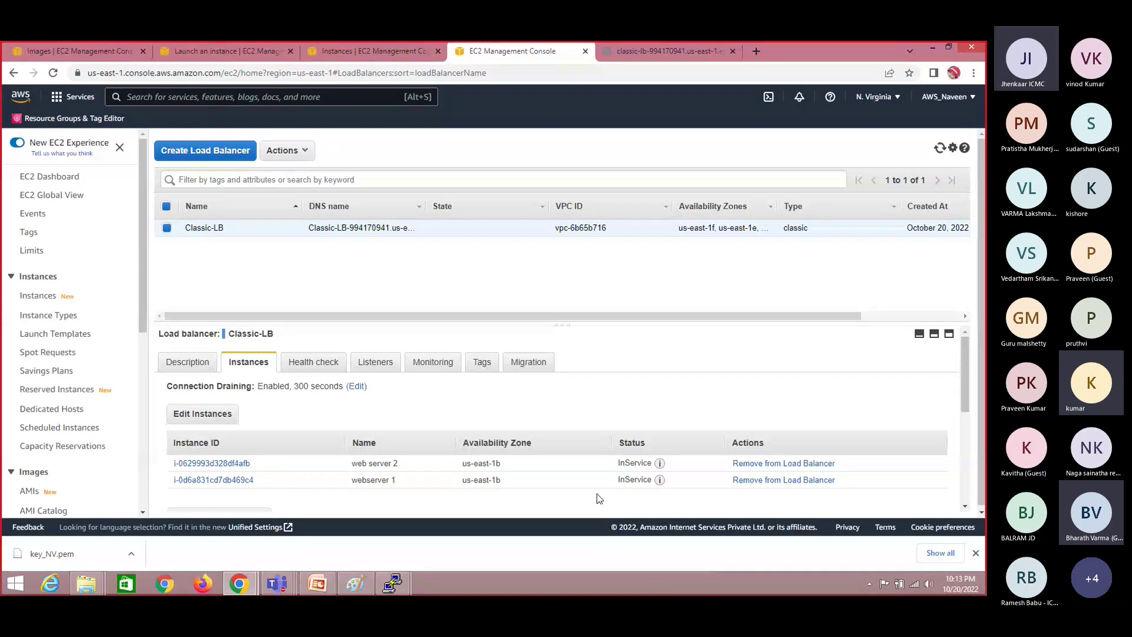
Retry Classic-LB's DNS address in the browser tab where it is already open.
{"action": "left_click", "coordinate": [685, 50]}
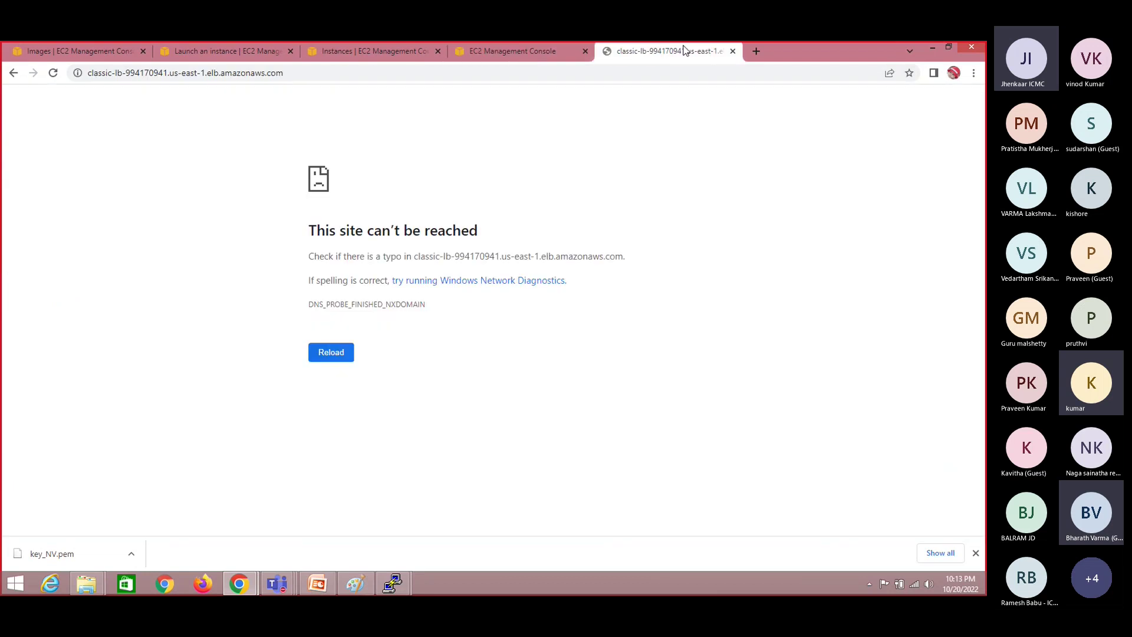
{"action": "left_click", "coordinate": [454, 73]}
{"action": "key", "text": "Return"}
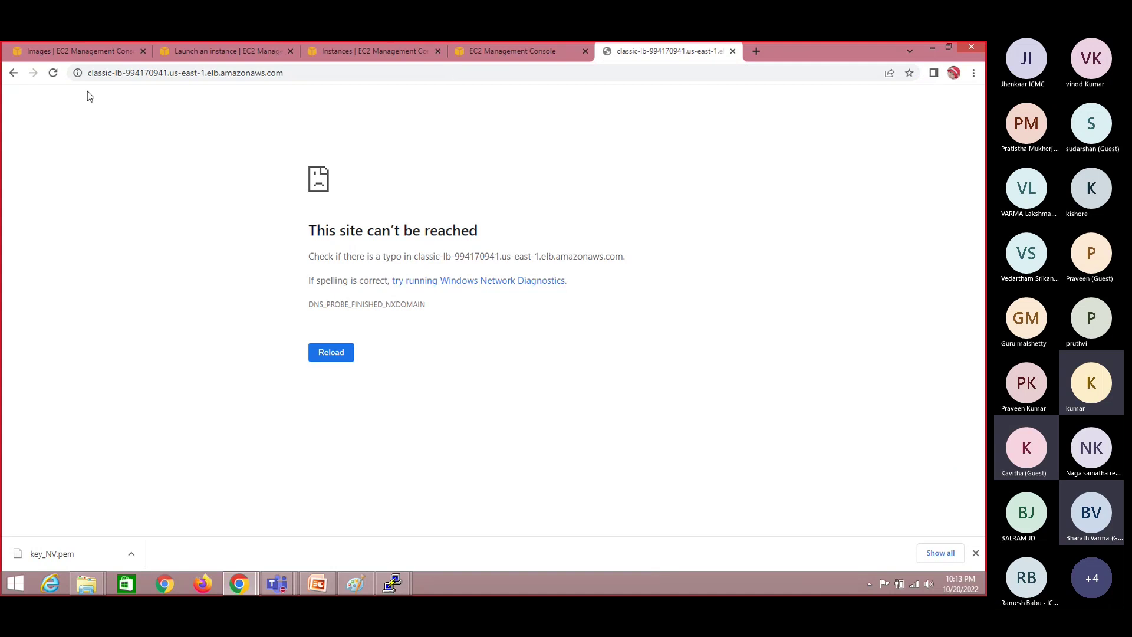
Copy Classic-LB's DNS address and load it in a new tab of the incognito Chrome window.
{"action": "left_click", "coordinate": [329, 72]}
{"action": "key", "text": "ctrl+c"}
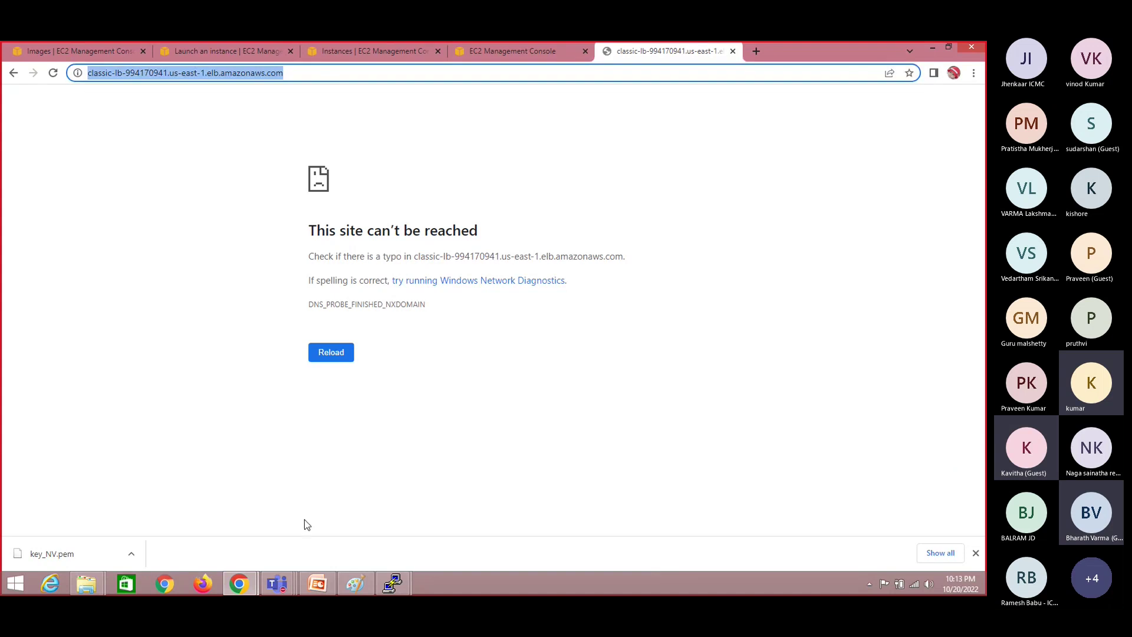
{"action": "left_click", "coordinate": [247, 572]}
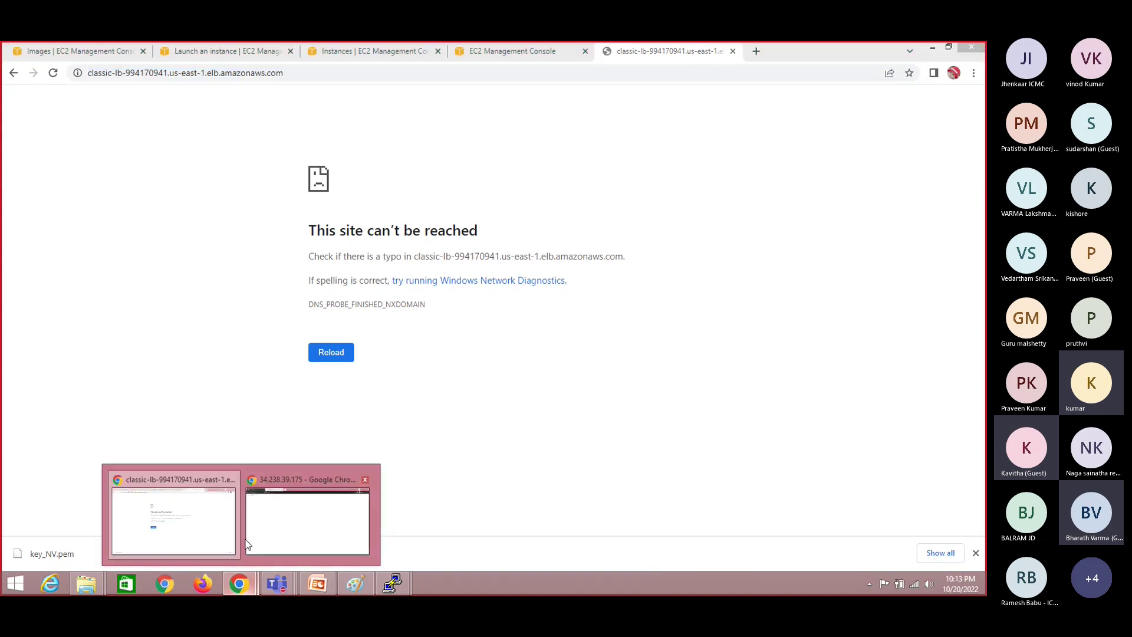
{"action": "left_click", "coordinate": [246, 543]}
{"action": "left_click", "coordinate": [312, 51]}
{"action": "key", "text": "ctrl+v"}
{"action": "key", "text": "Return"}
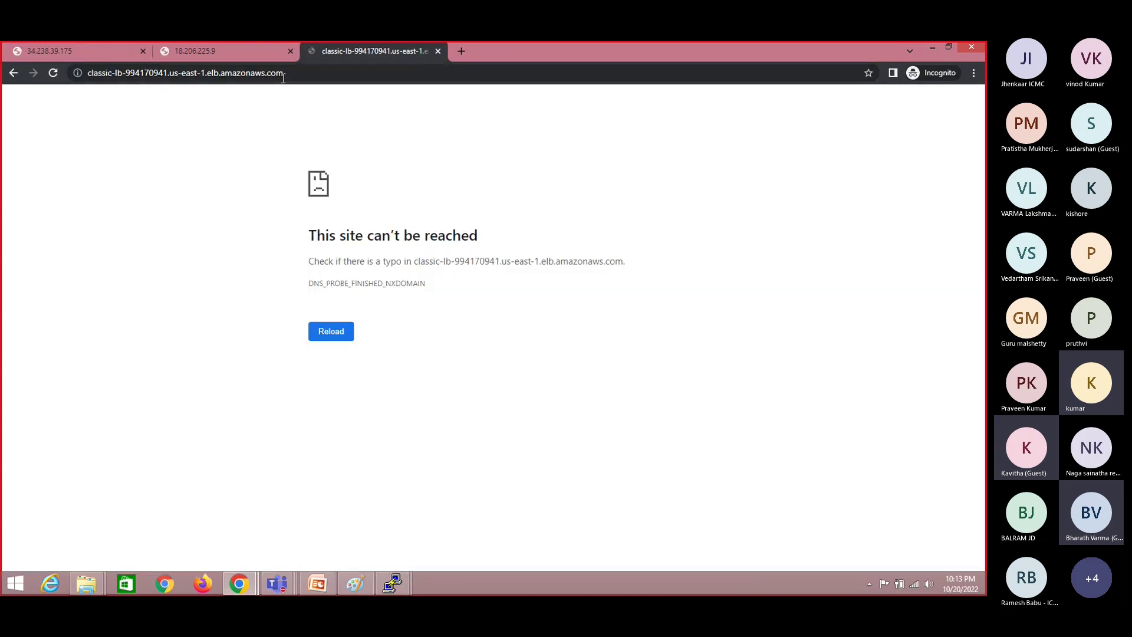
Reload the classic-lb-994170941.us-east-1.elb.amazonaws.com page in the incognito tab.
{"action": "left_click", "coordinate": [375, 74]}
{"action": "left_click", "coordinate": [375, 74]}
{"action": "left_click", "coordinate": [375, 73]}
{"action": "left_click", "coordinate": [376, 74]}
{"action": "left_click", "coordinate": [375, 74]}
{"action": "left_click", "coordinate": [376, 74]}
{"action": "left_click", "coordinate": [55, 77]}
Copy Classic-LB's address from the incognito tab, switch to the Teams meeting window and send it in the meeting chat.
{"action": "left_click", "coordinate": [302, 70]}
{"action": "key", "text": "ctrl+c"}
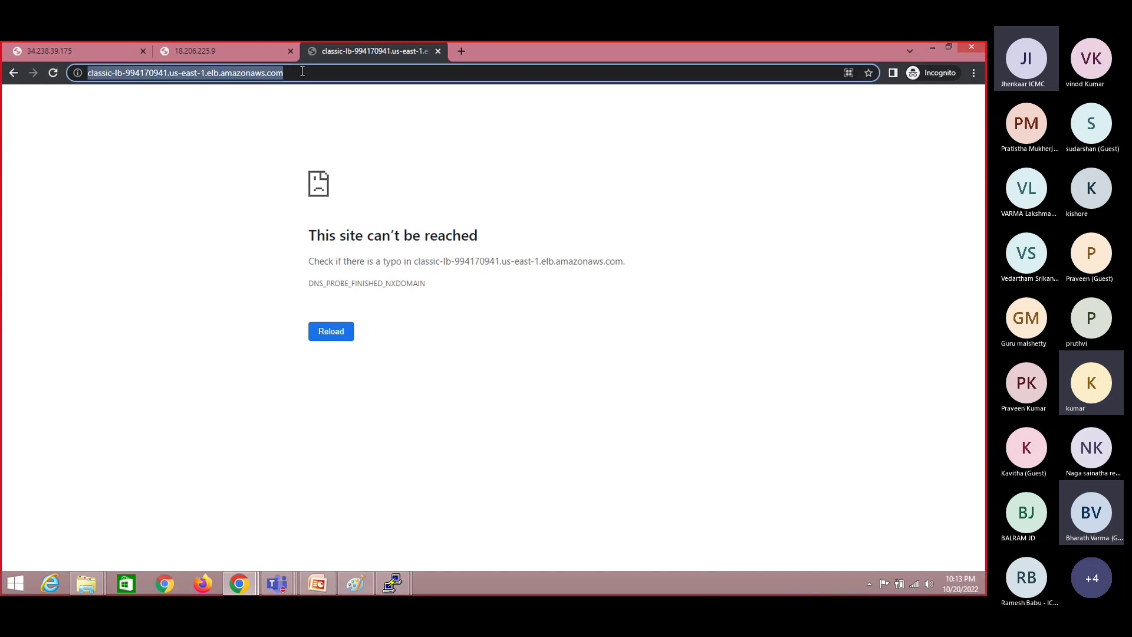
{"action": "key", "text": "alt+Tab"}
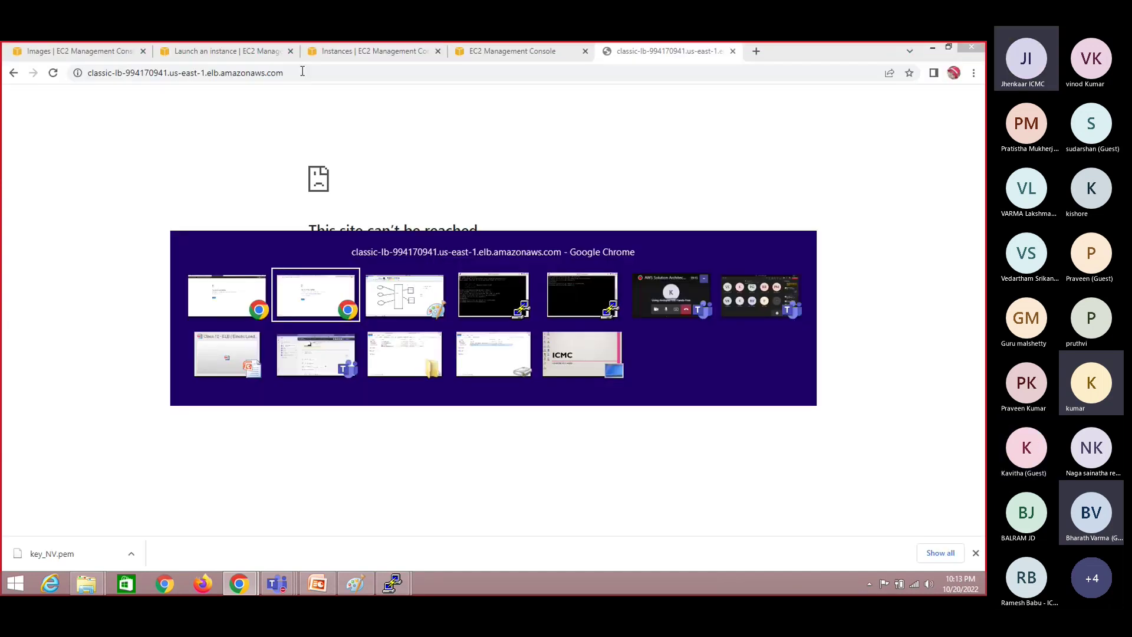
{"action": "key", "text": "alt+Tab"}
{"action": "key", "text": "alt+Tab"}
{"action": "key", "text": "alt+Tab"}
{"action": "key", "text": "alt+Tab"}
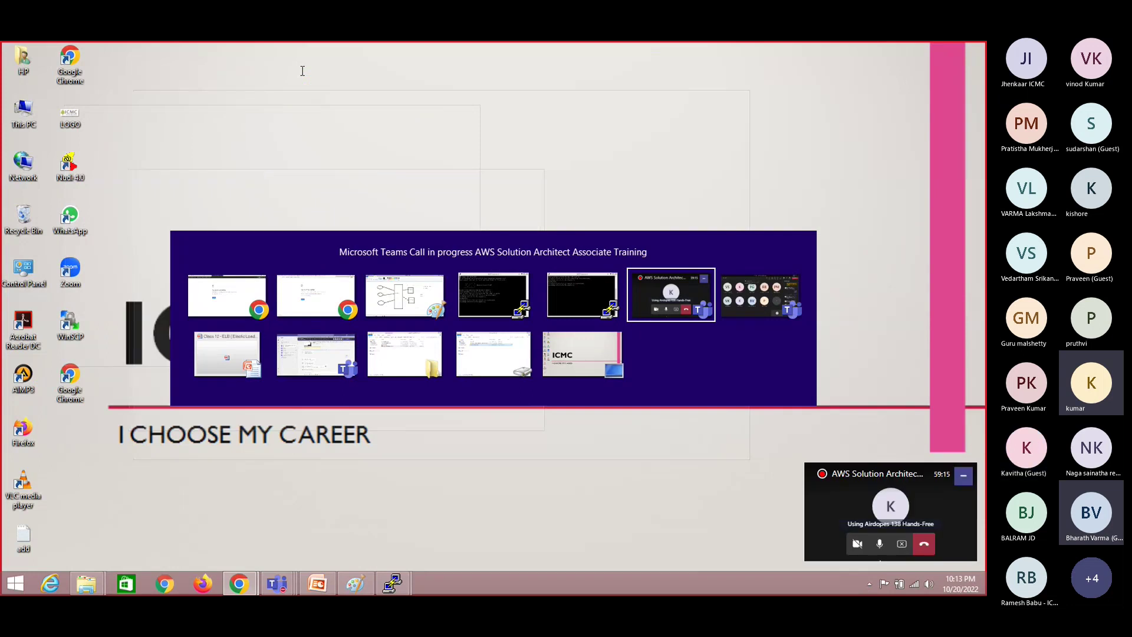
{"action": "key", "text": "Escape"}
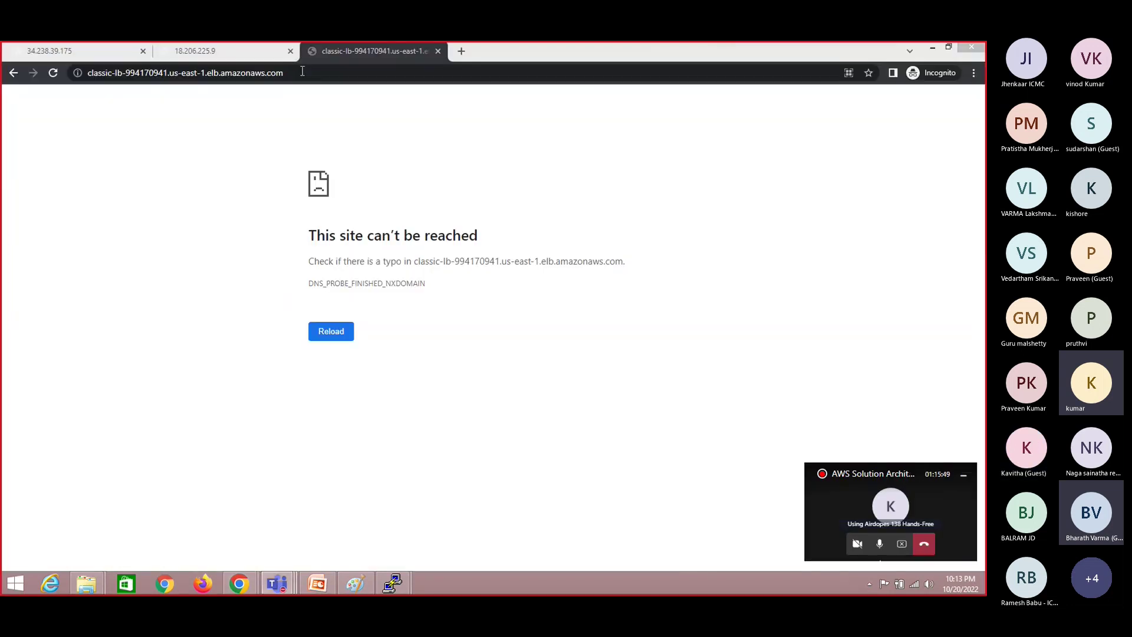
{"action": "left_click", "coordinate": [890, 505]}
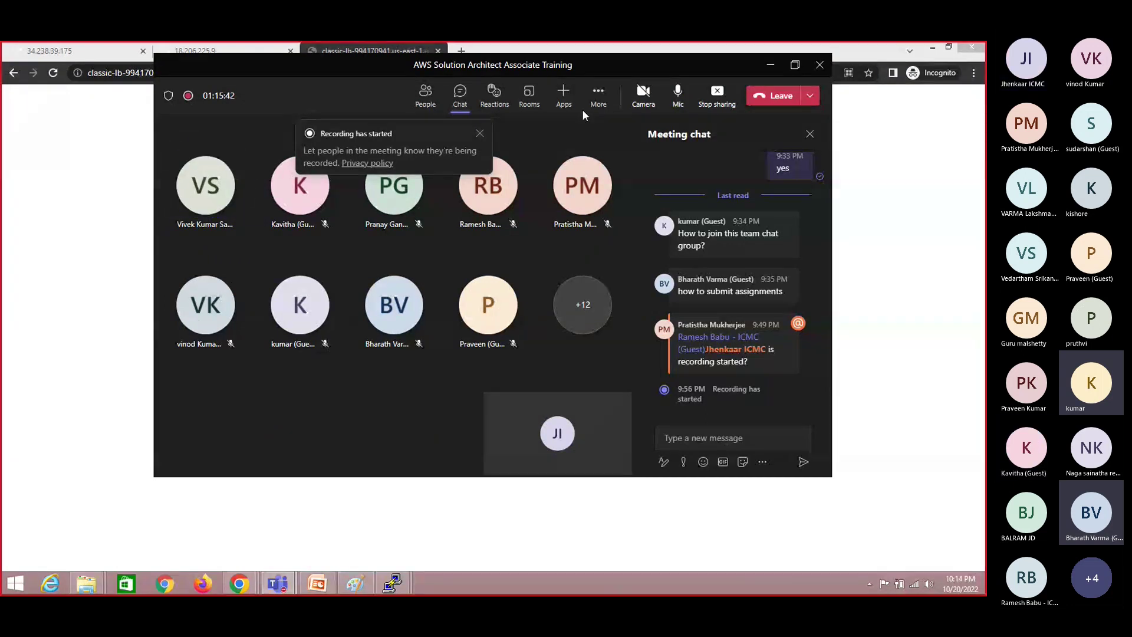
{"action": "left_click", "coordinate": [688, 439]}
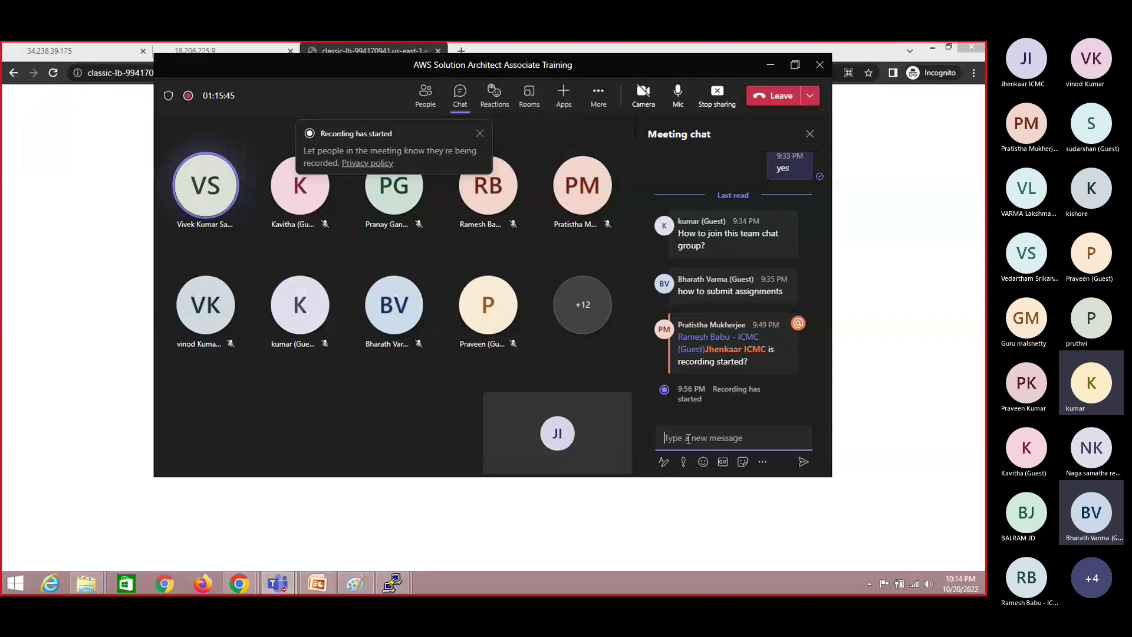
{"action": "key", "text": "ctrl+v"}
{"action": "key", "text": "Return"}
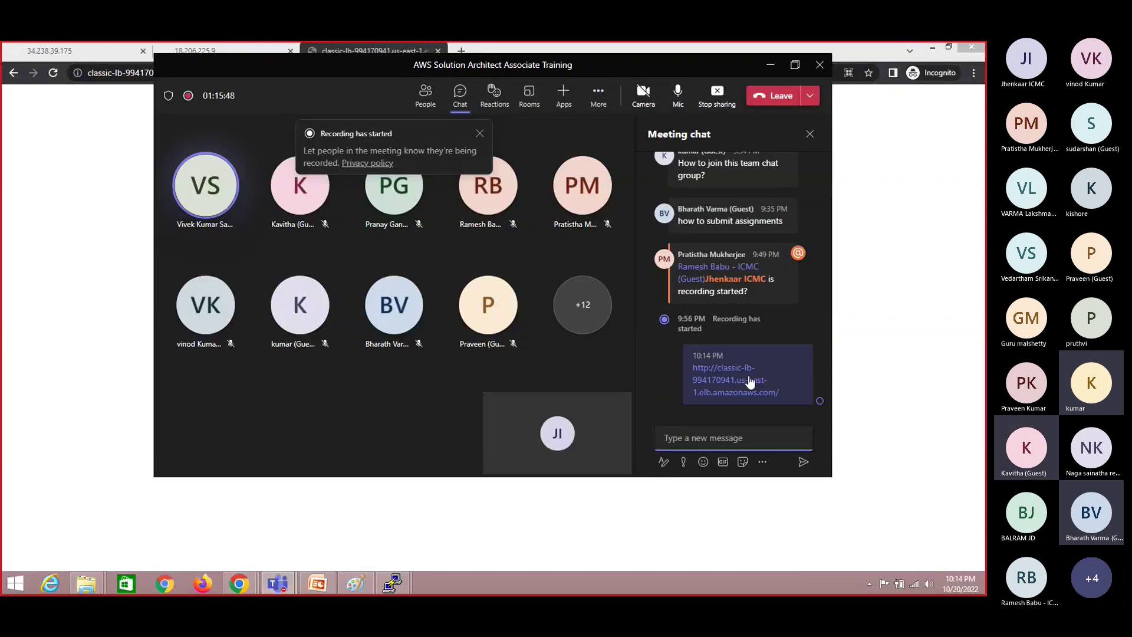
Return to the incognito Chrome window and retry Classic-LB's address, checking the Teams meeting chat between reloads.
{"action": "left_click", "coordinate": [28, 239]}
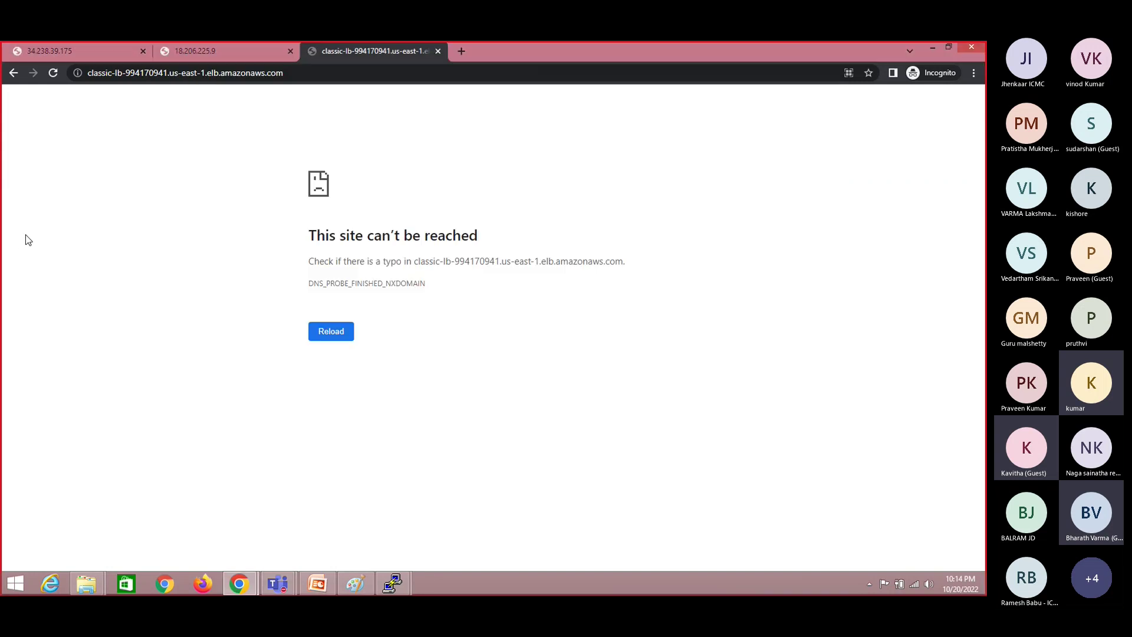
{"action": "left_click", "coordinate": [53, 73]}
{"action": "left_click", "coordinate": [307, 74]}
{"action": "key", "text": "Return"}
{"action": "key", "text": "alt+Tab"}
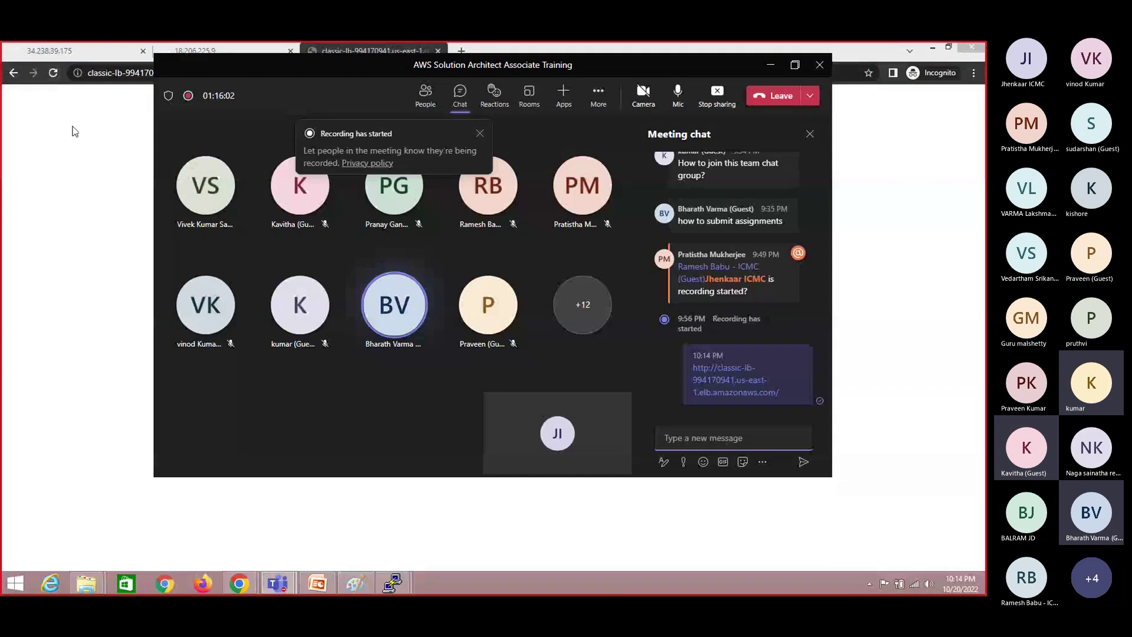
{"action": "left_click", "coordinate": [53, 75]}
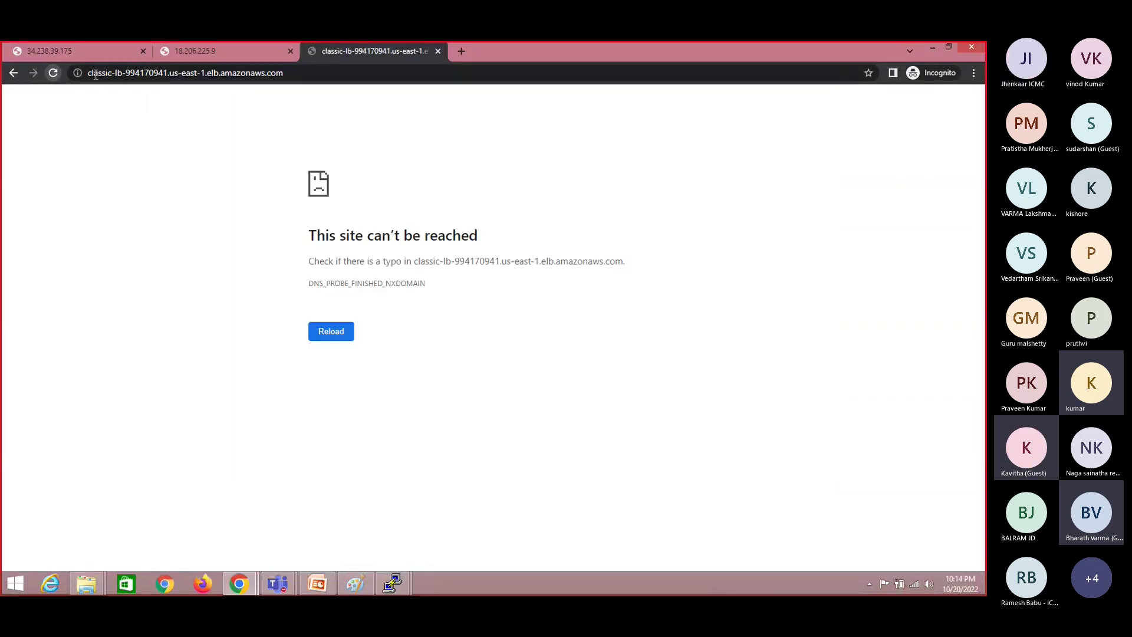
Copy Classic-LB's address and load it in a separate new incognito Chrome window.
{"action": "left_click", "coordinate": [292, 73]}
{"action": "key", "text": "ctrl+c"}
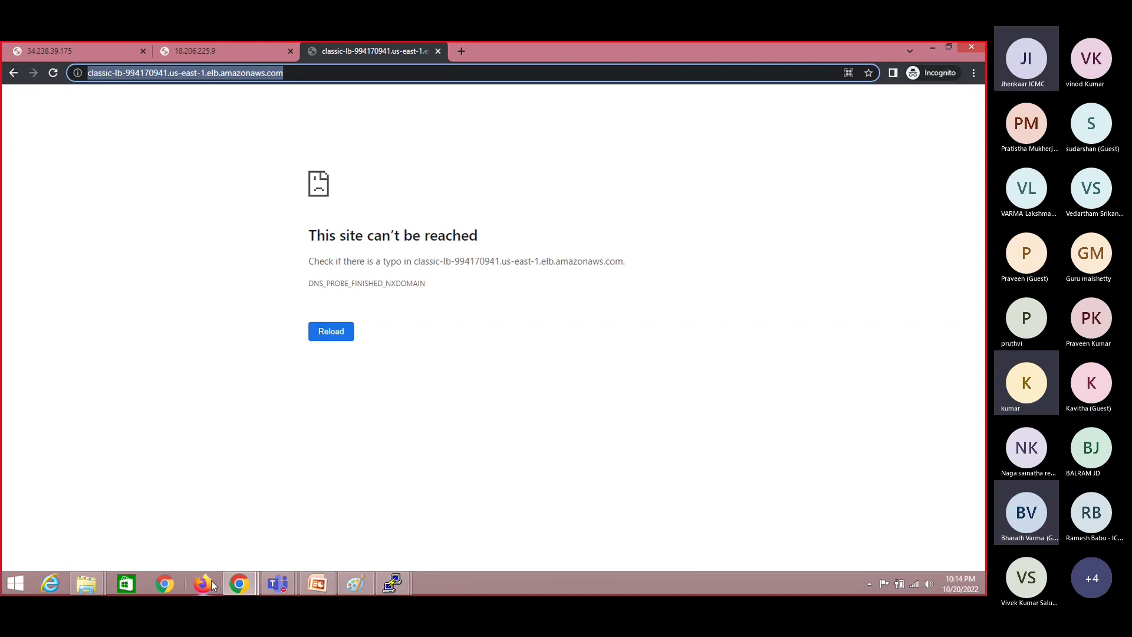
{"action": "left_click", "coordinate": [239, 584]}
{"action": "right_click", "coordinate": [238, 583]}
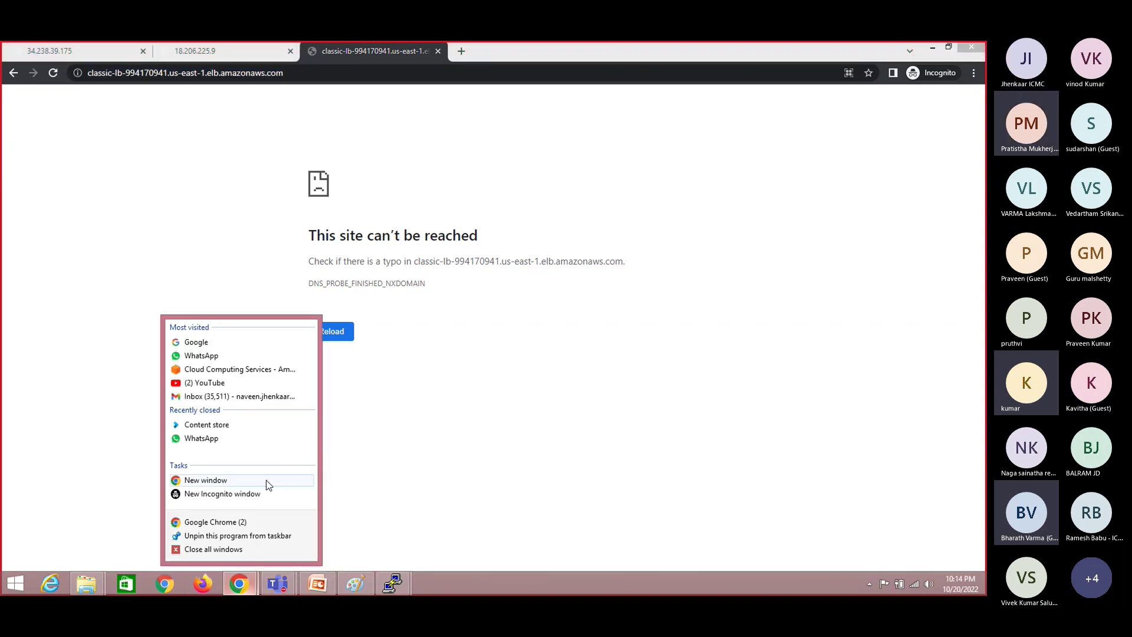
{"action": "left_click", "coordinate": [249, 496]}
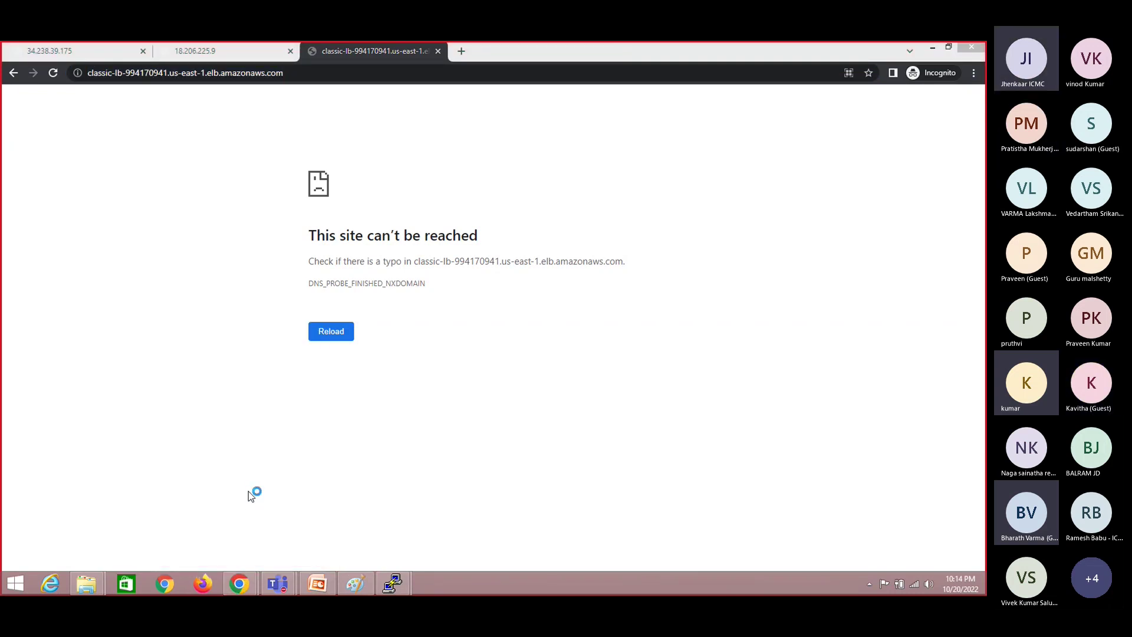
{"action": "key", "text": "ctrl+v"}
{"action": "key", "text": "Return"}
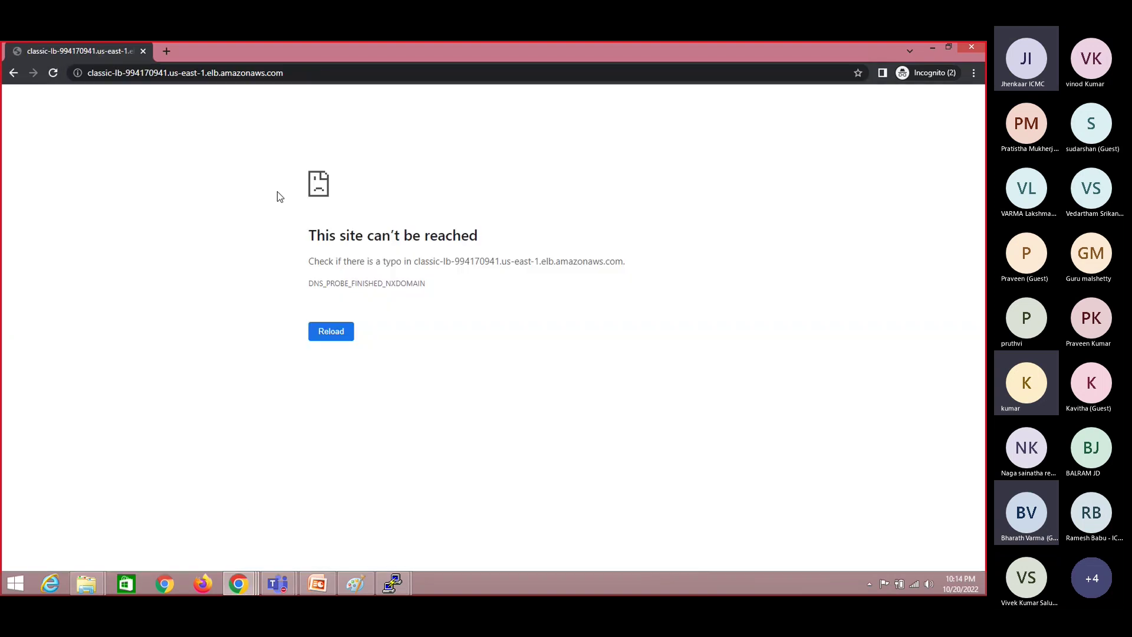
Copy Classic-LB's address from the incognito window, switch to Firefox and load it there.
{"action": "left_click", "coordinate": [326, 77]}
{"action": "key", "text": "ctrl+c"}
{"action": "left_click", "coordinate": [326, 77]}
{"action": "left_click", "coordinate": [204, 584]}
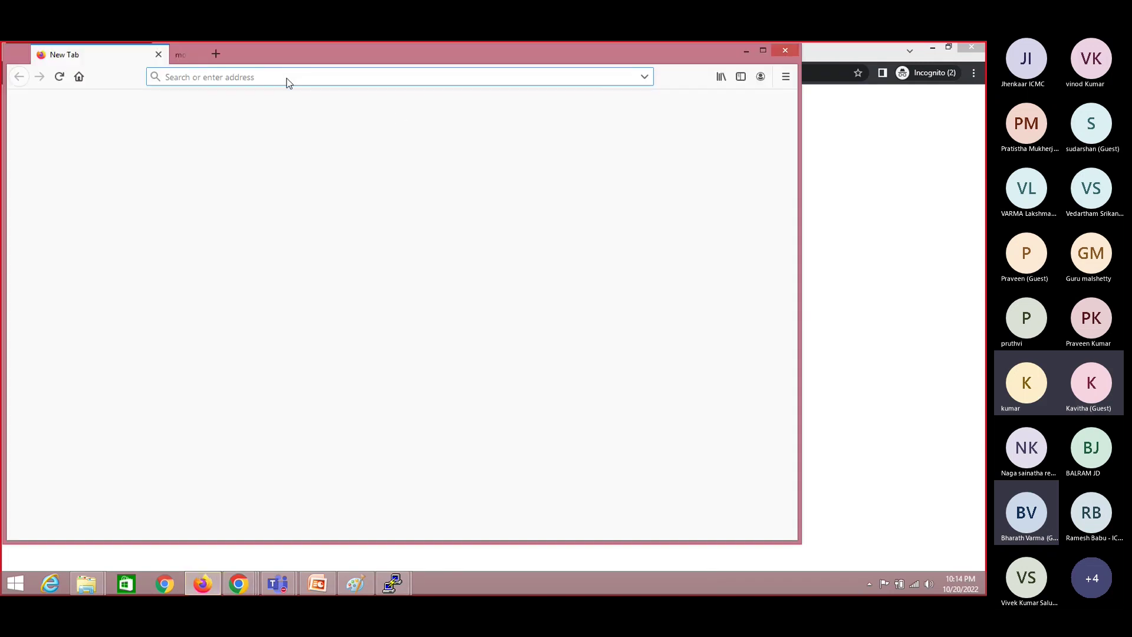
{"action": "key", "text": "ctrl+v"}
{"action": "key", "text": "Return"}
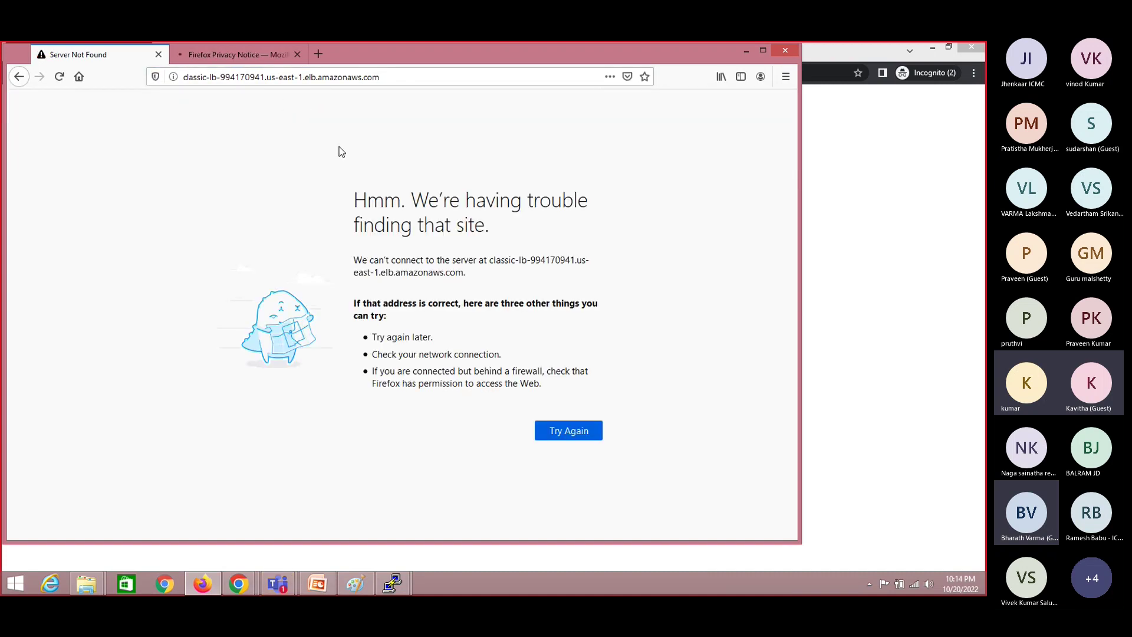
{"action": "left_click", "coordinate": [394, 77]}
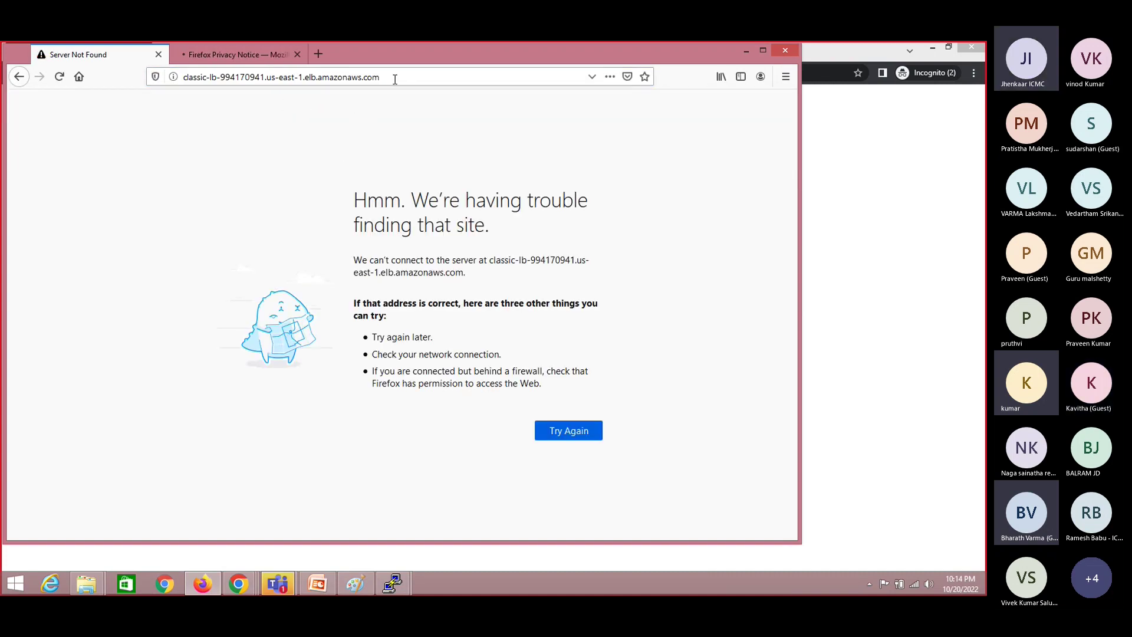
{"action": "left_click", "coordinate": [455, 230]}
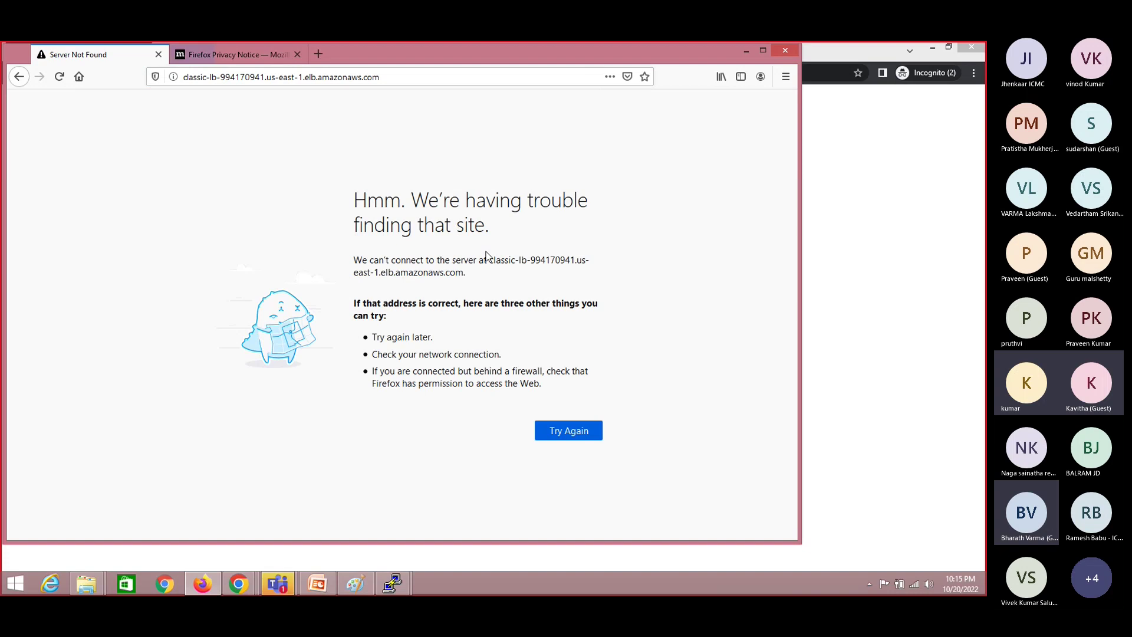
Close Firefox with both of its tabs and return to the address in the incognito Chrome window.
{"action": "left_click", "coordinate": [785, 50]}
{"action": "left_click", "coordinate": [383, 329]}
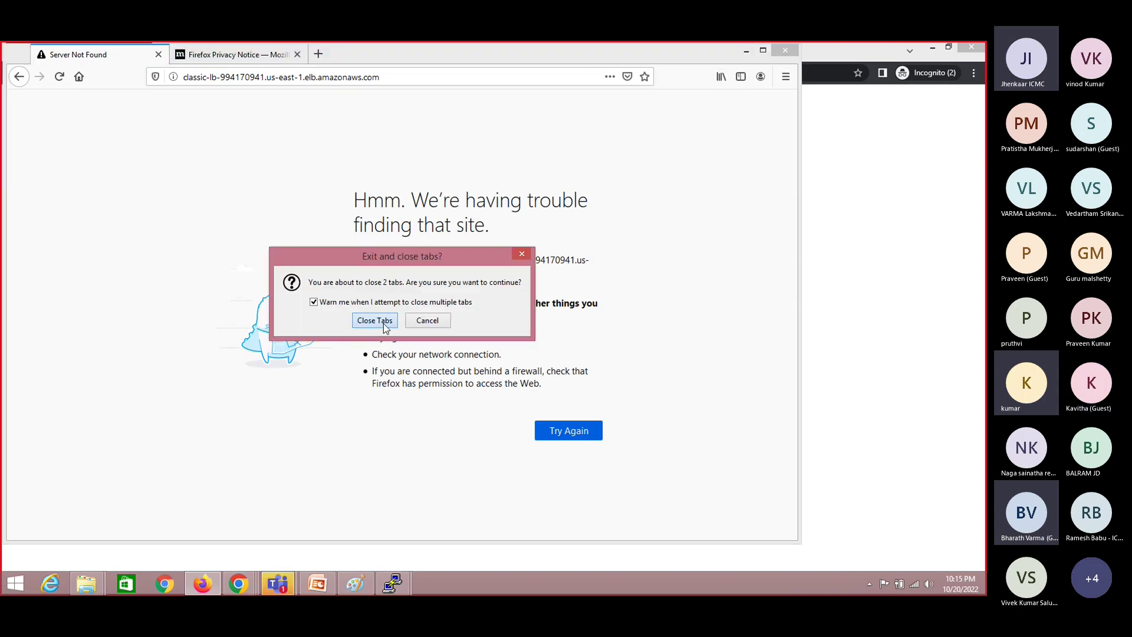
{"action": "left_click", "coordinate": [341, 76]}
{"action": "left_click", "coordinate": [341, 76]}
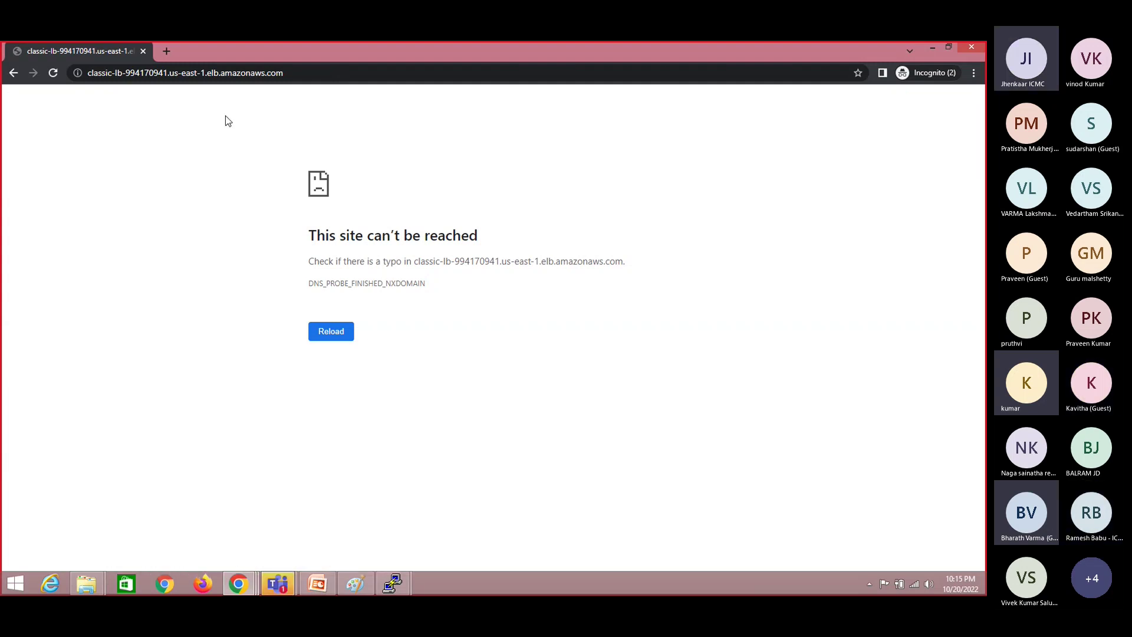
{"action": "left_click", "coordinate": [302, 73]}
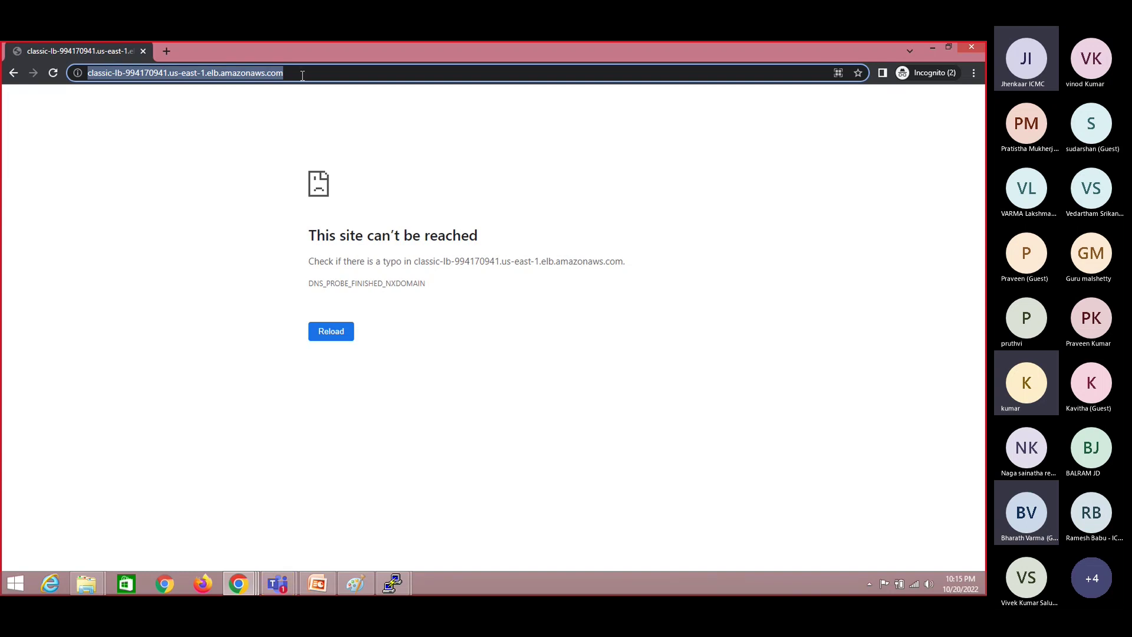
{"action": "left_click", "coordinate": [236, 124]}
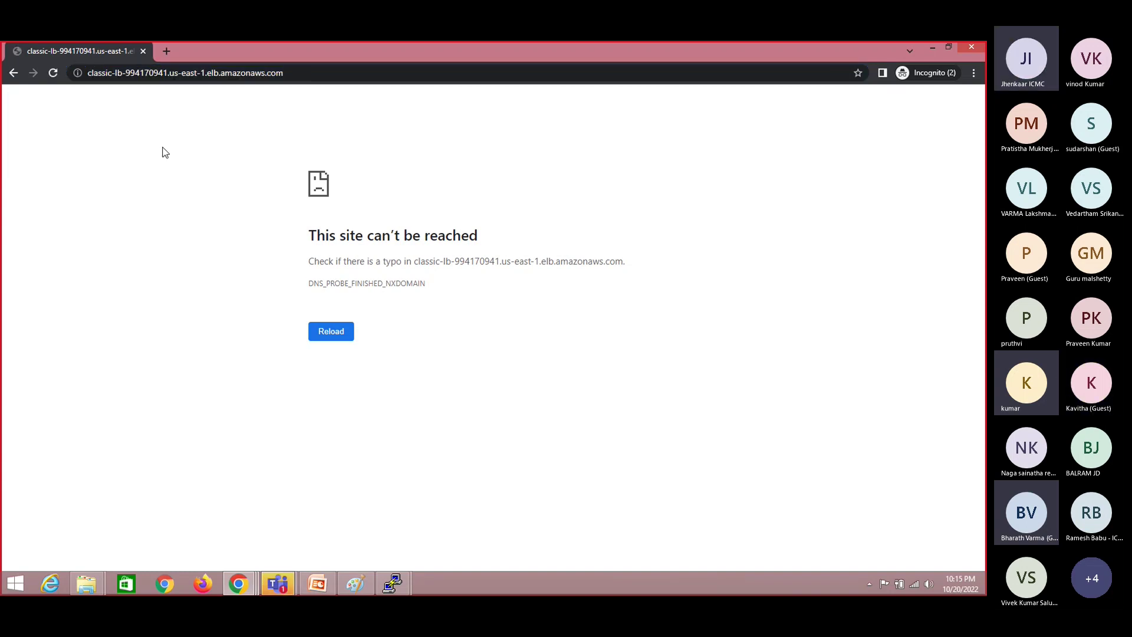
{"action": "left_click", "coordinate": [320, 74]}
Switch to the Teams meeting, admit the guest waiting in the lobby and return to the incognito Chrome window.
{"action": "key", "text": "alt+Tab"}
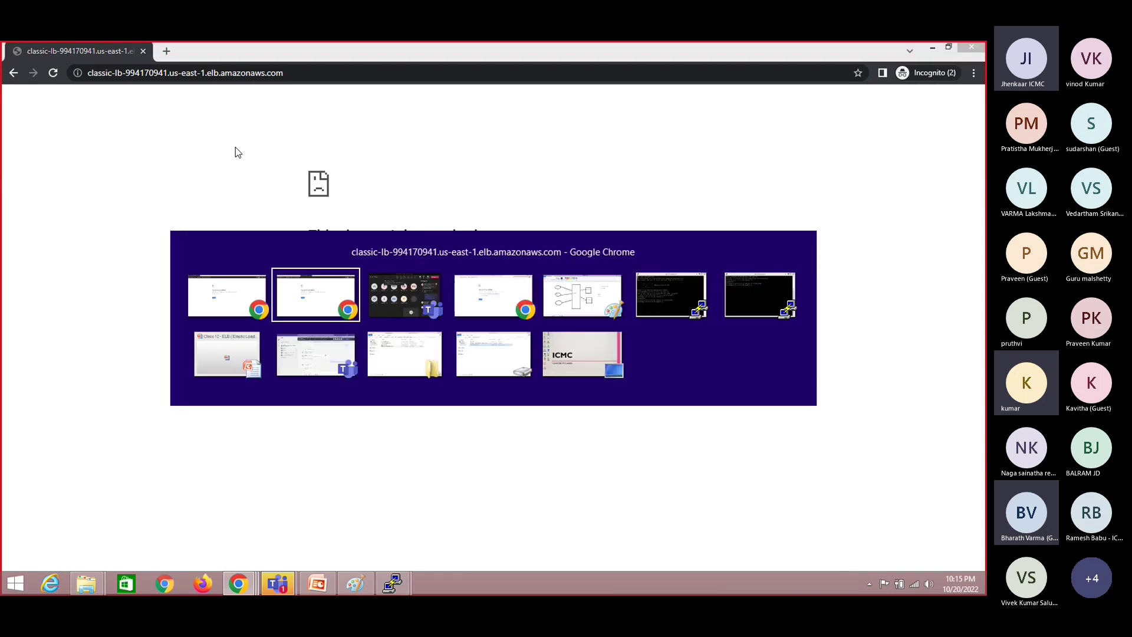
{"action": "key", "text": "alt+Tab"}
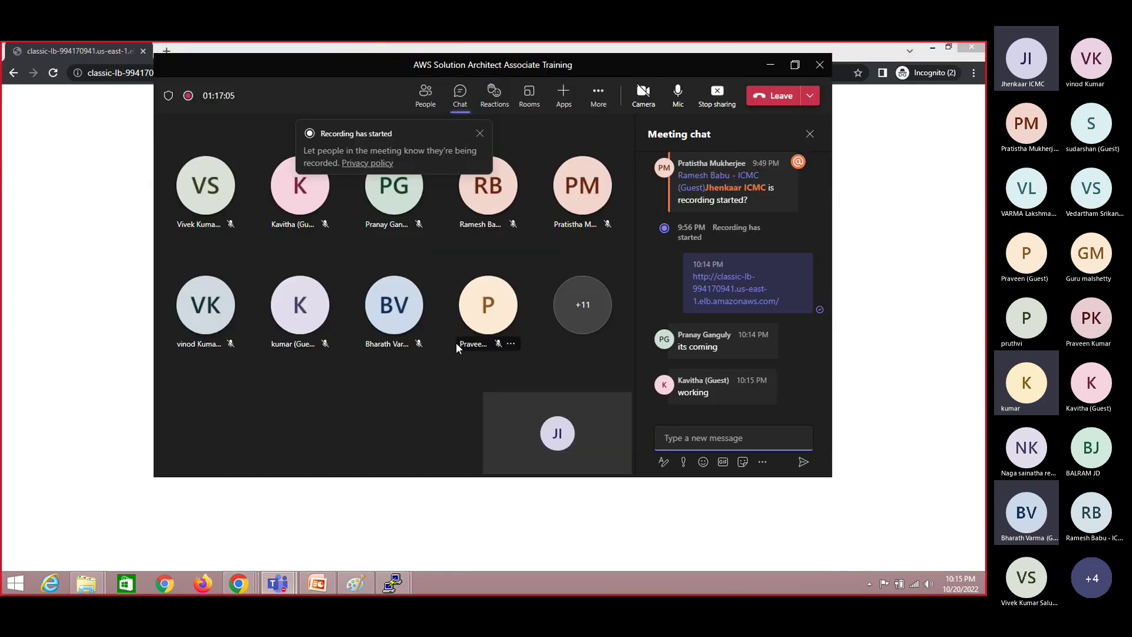
{"action": "left_click", "coordinate": [741, 440]}
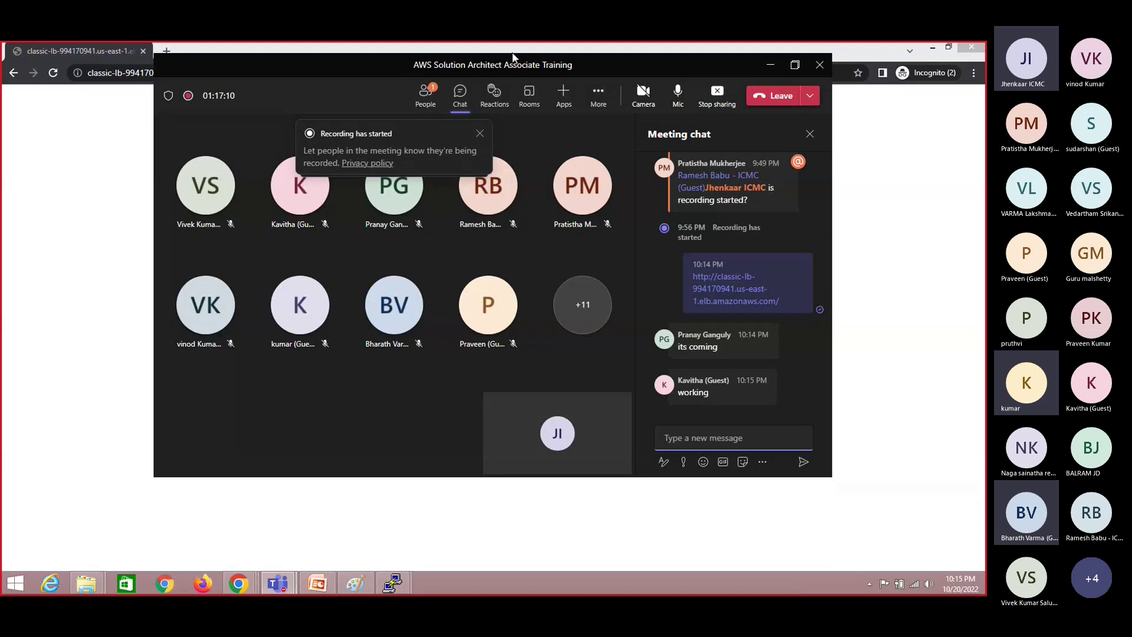
{"action": "left_click", "coordinate": [431, 99]}
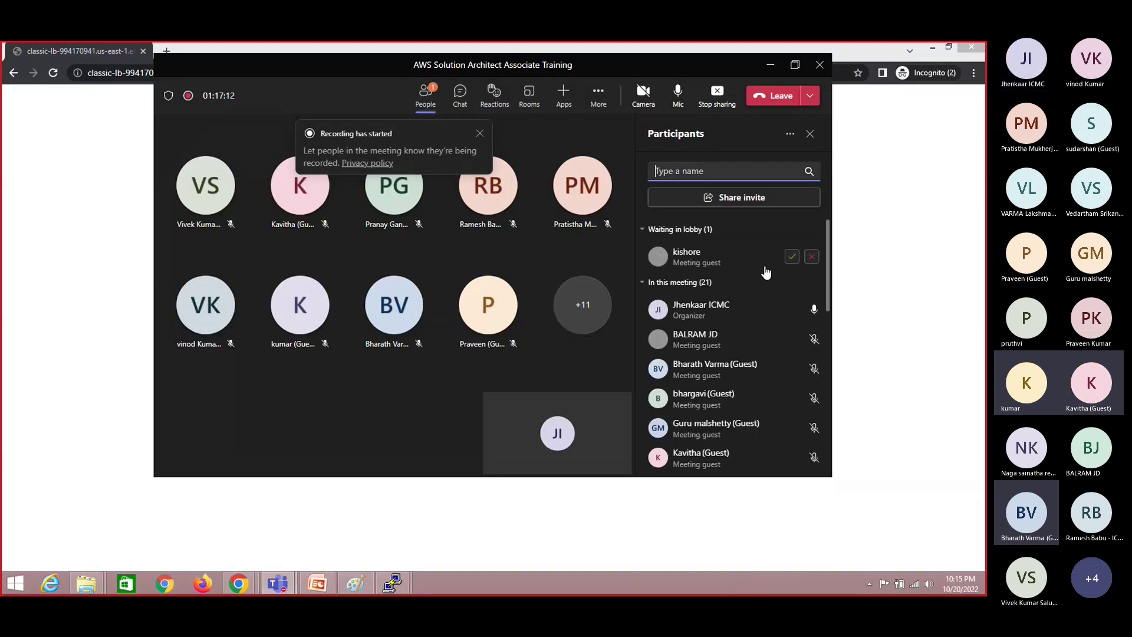
{"action": "left_click", "coordinate": [791, 259]}
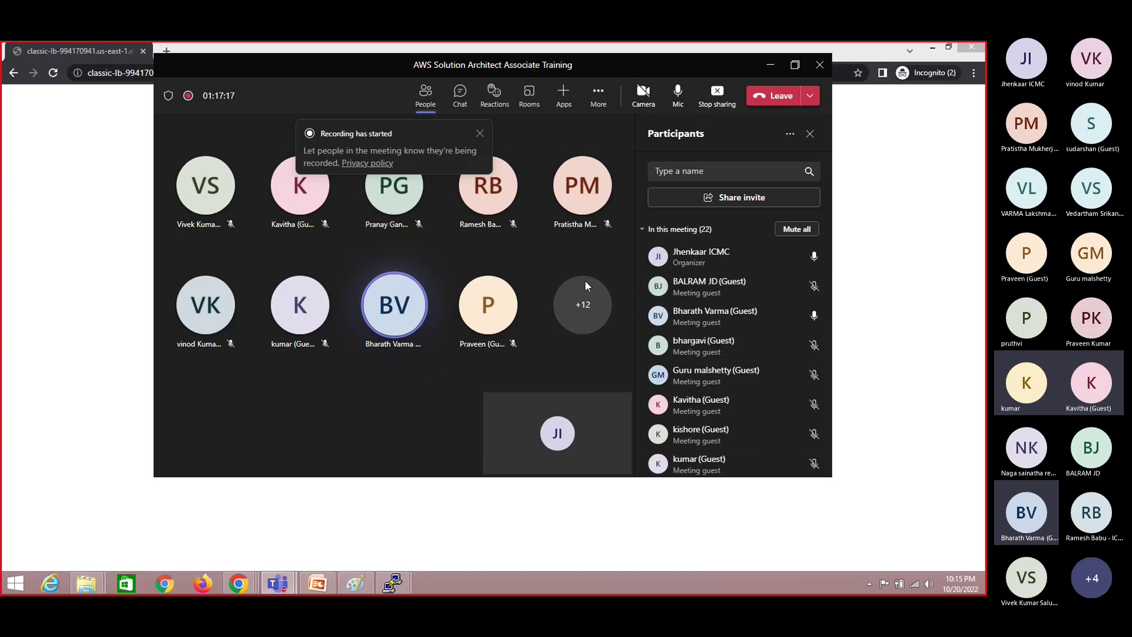
{"action": "left_click", "coordinate": [770, 65]}
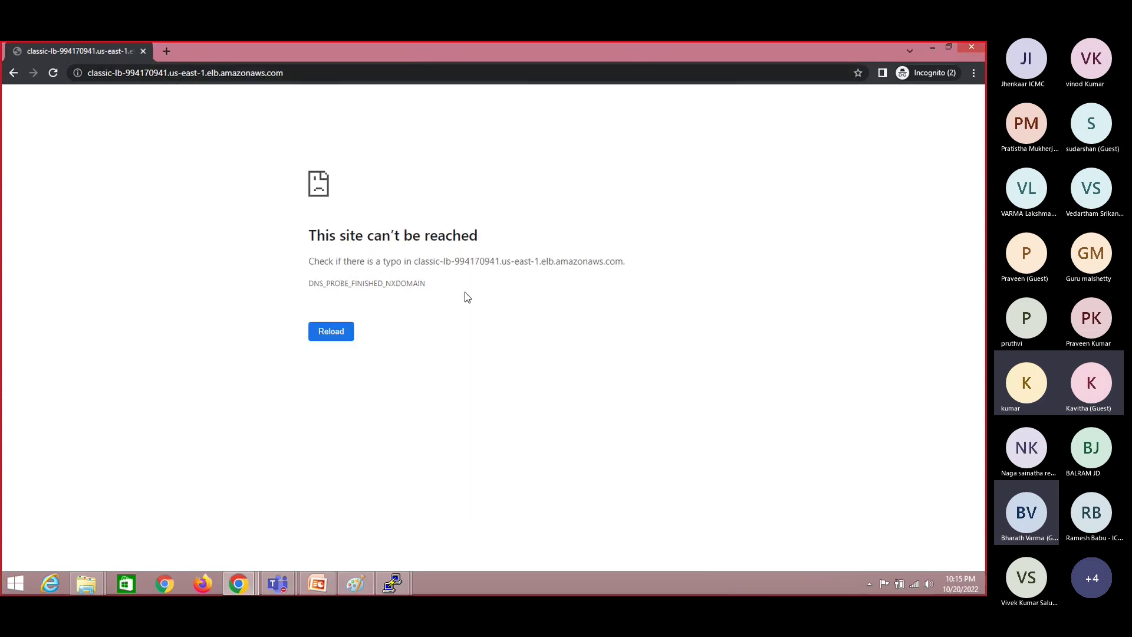
{"action": "key", "text": "alt+Tab"}
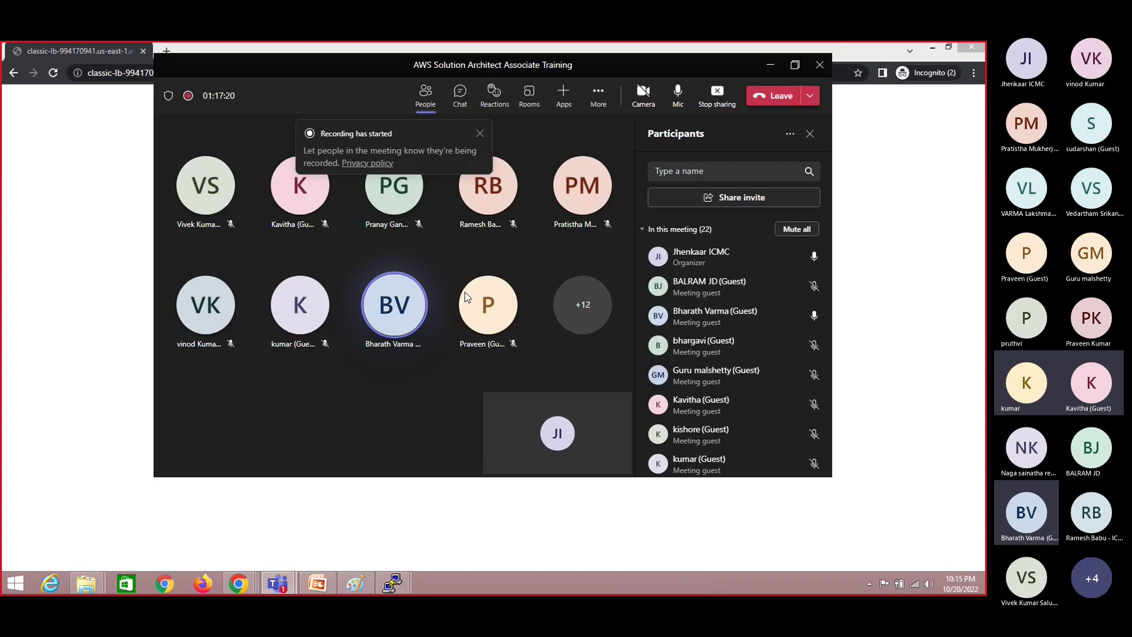
{"action": "left_click", "coordinate": [941, 222]}
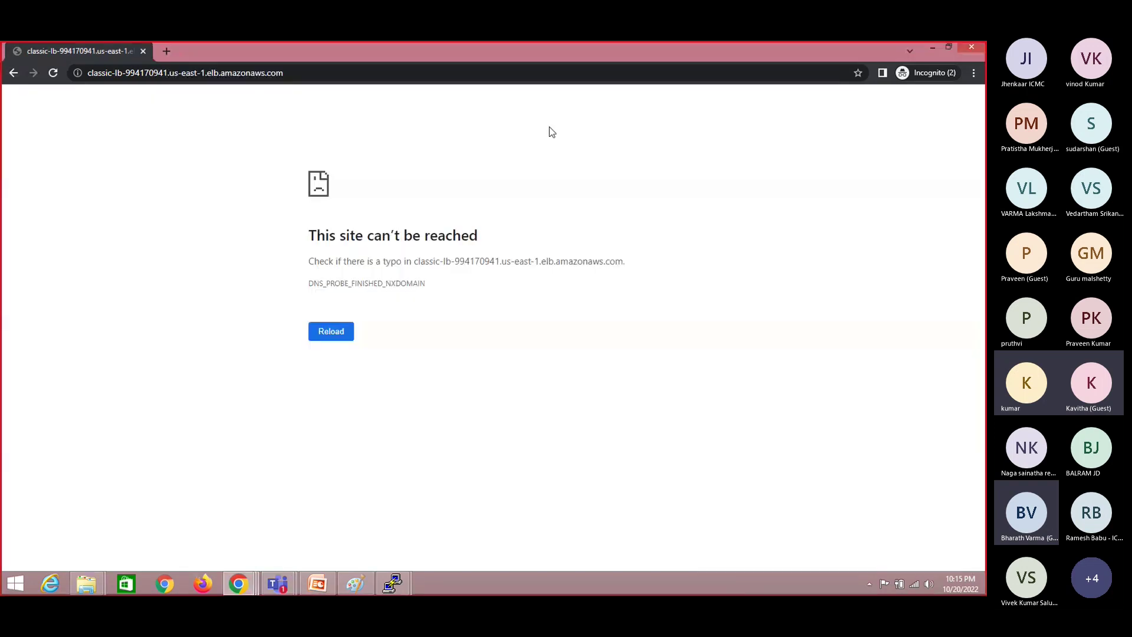
Copy Classic-LB's address and paste it into the Paint diagram inside the load balancer box, above the "Load balancer" label.
{"action": "left_click", "coordinate": [314, 74]}
{"action": "key", "text": "ctrl+c"}
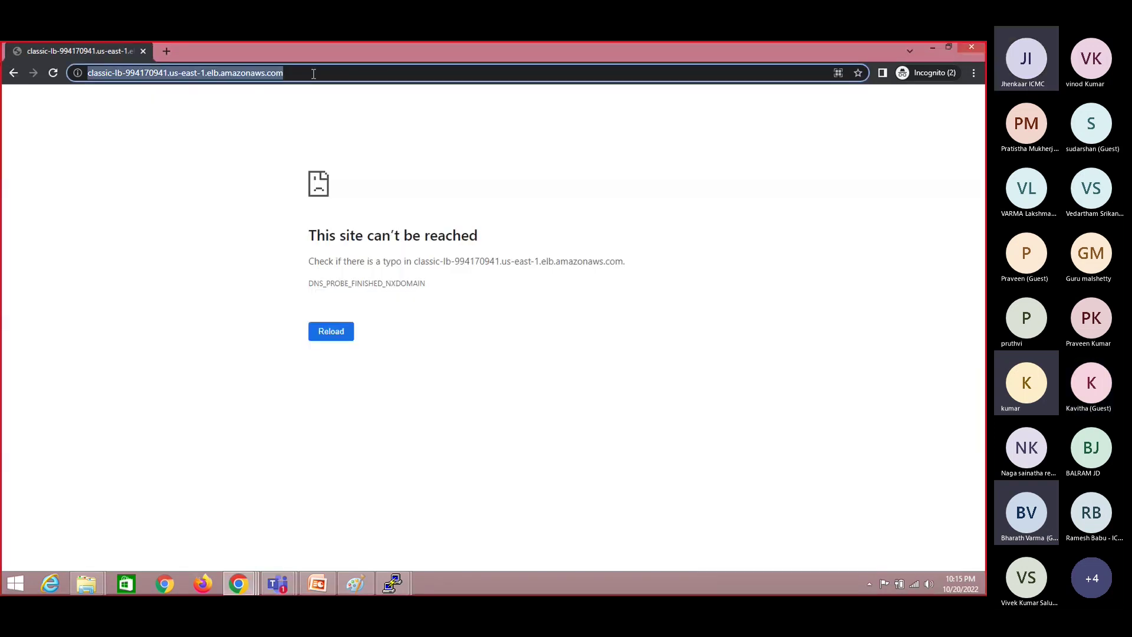
{"action": "mouse_move", "coordinate": [357, 586]}
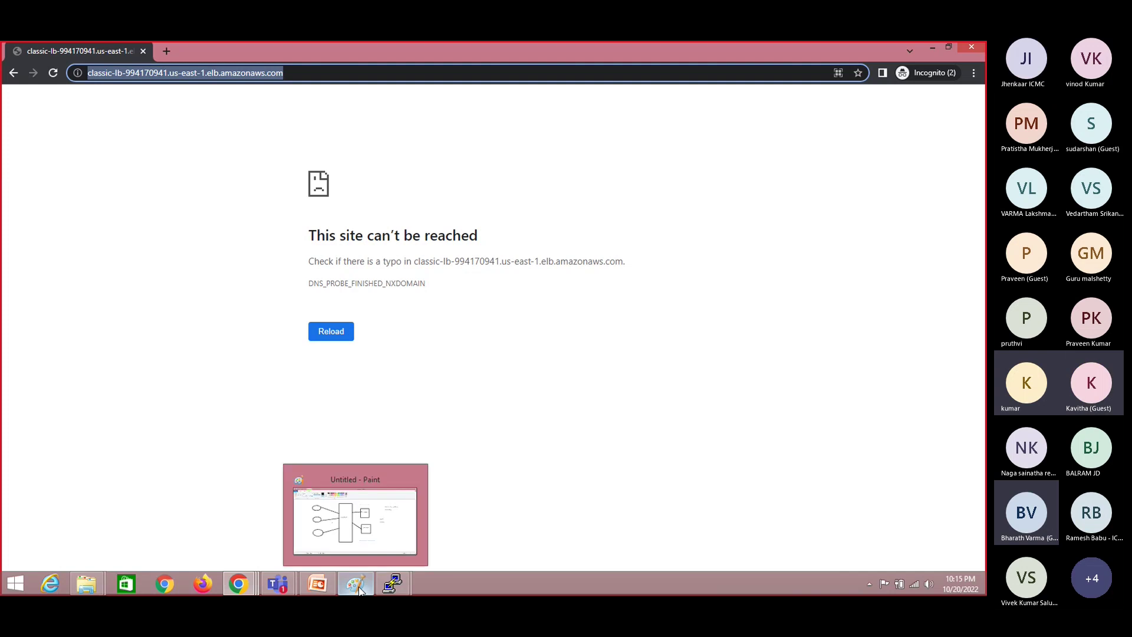
{"action": "left_click", "coordinate": [356, 584]}
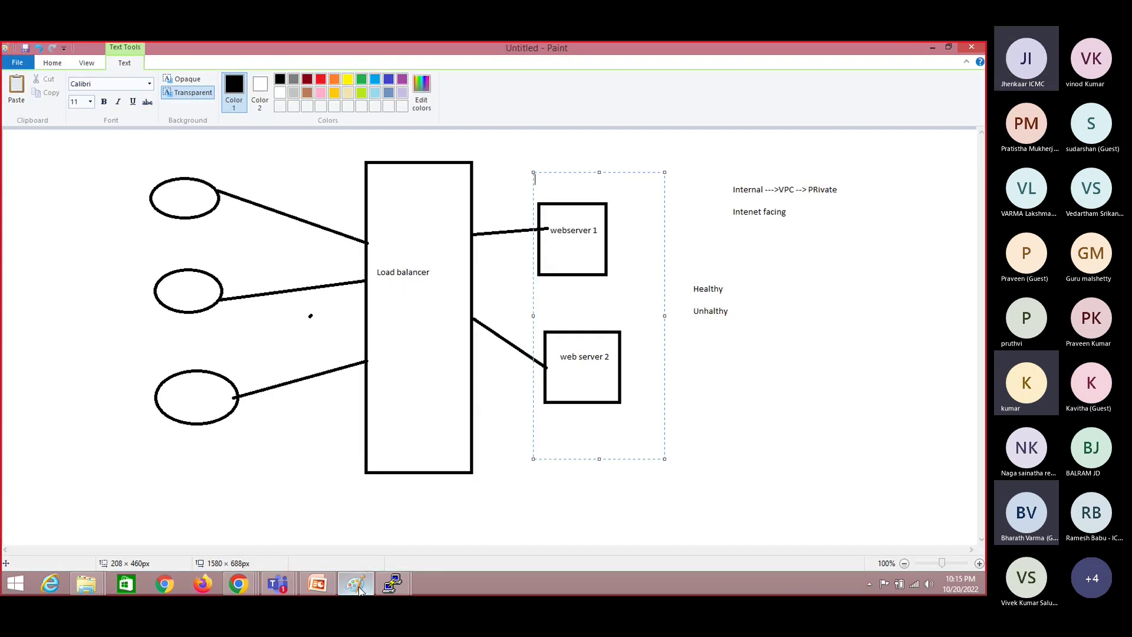
{"action": "left_click", "coordinate": [381, 209]}
{"action": "left_click", "coordinate": [382, 209]}
{"action": "key", "text": "ctrl+v"}
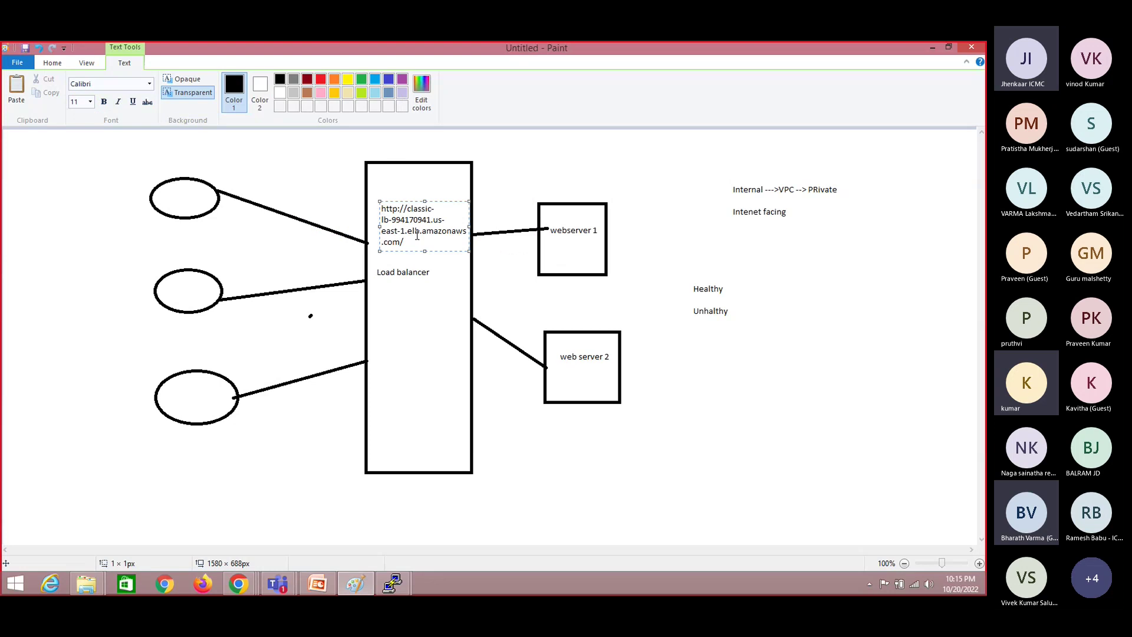
{"action": "left_click_drag", "start_coordinate": [408, 211], "coordinate": [417, 244]}
{"action": "left_click", "coordinate": [418, 243]}
{"action": "left_click_drag", "start_coordinate": [414, 242], "coordinate": [406, 215]}
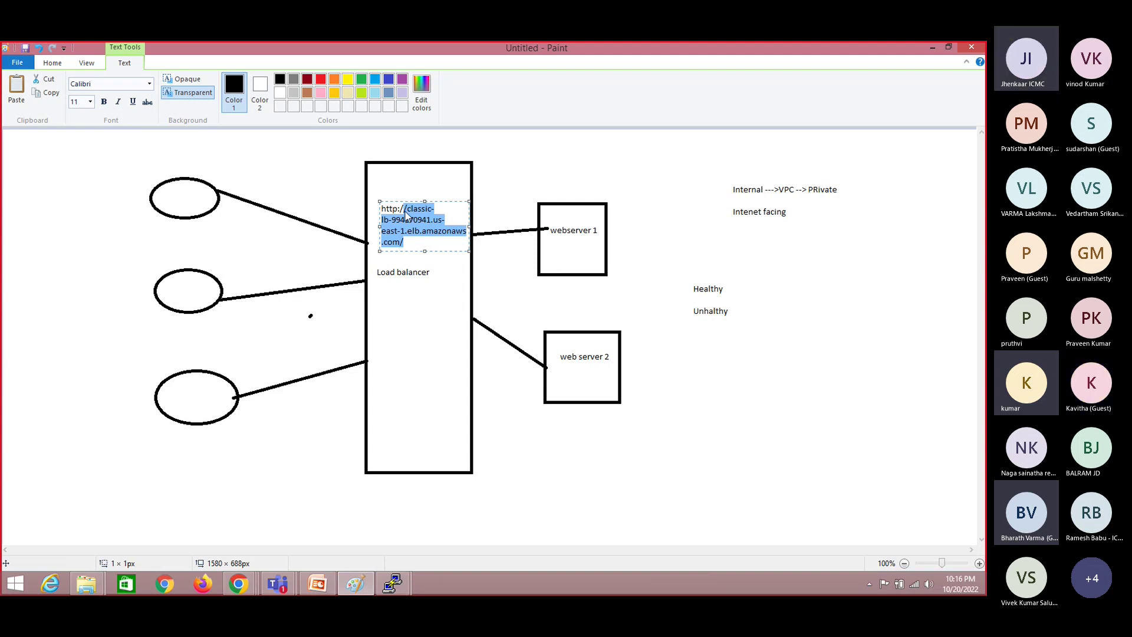
Add the text "Route 53 : icmc.in" above the line joining the uppermost client ellipse to the load balancer.
{"action": "left_click", "coordinate": [257, 170]}
{"action": "left_click", "coordinate": [250, 169]}
{"action": "type", "text": "Route 53 :"}
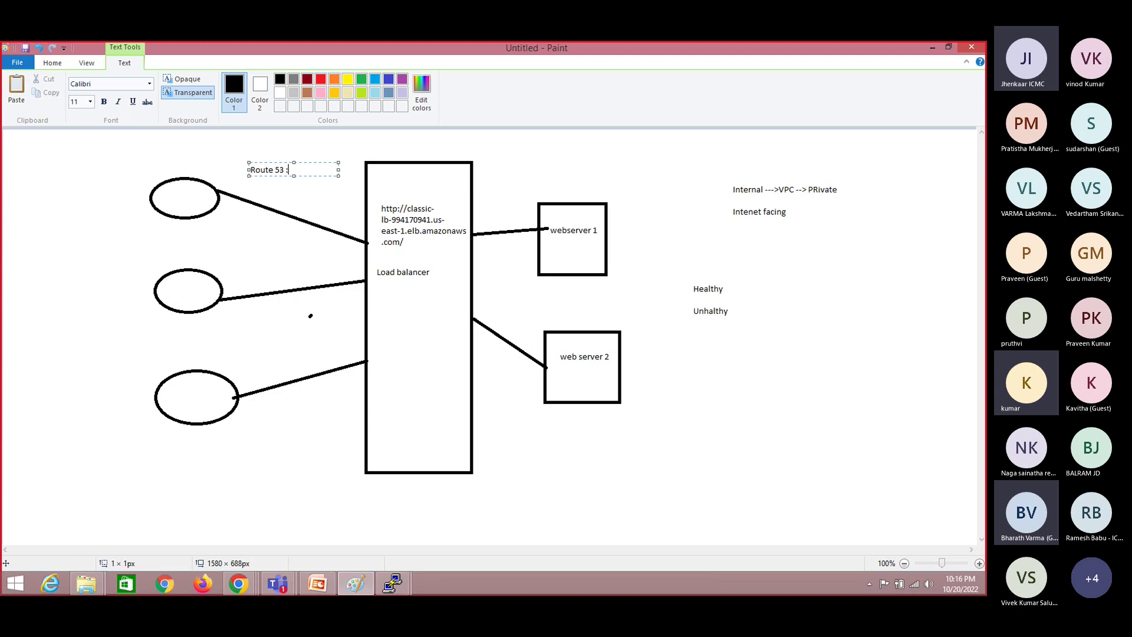
{"action": "type", "text": "icmc.in"}
{"action": "left_click", "coordinate": [294, 170]}
{"action": "left_click_drag", "start_coordinate": [292, 170], "coordinate": [329, 179]}
{"action": "left_click", "coordinate": [329, 179]}
{"action": "left_click_drag", "start_coordinate": [319, 169], "coordinate": [607, 358]}
{"action": "left_click", "coordinate": [421, 249]}
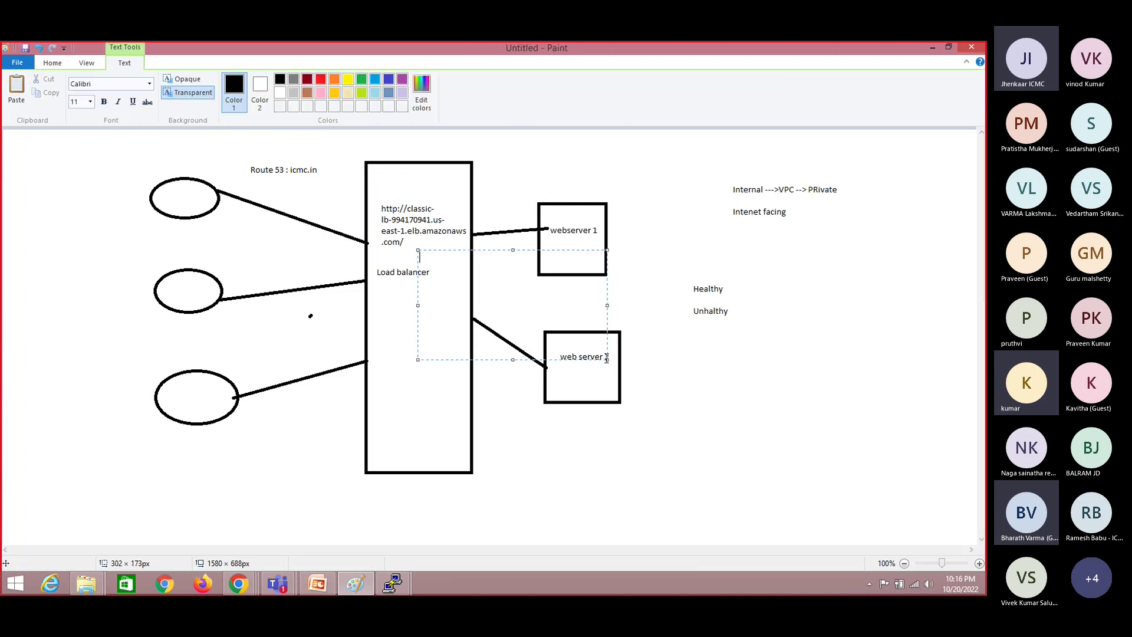
{"action": "left_click_drag", "start_coordinate": [230, 154], "coordinate": [333, 186]}
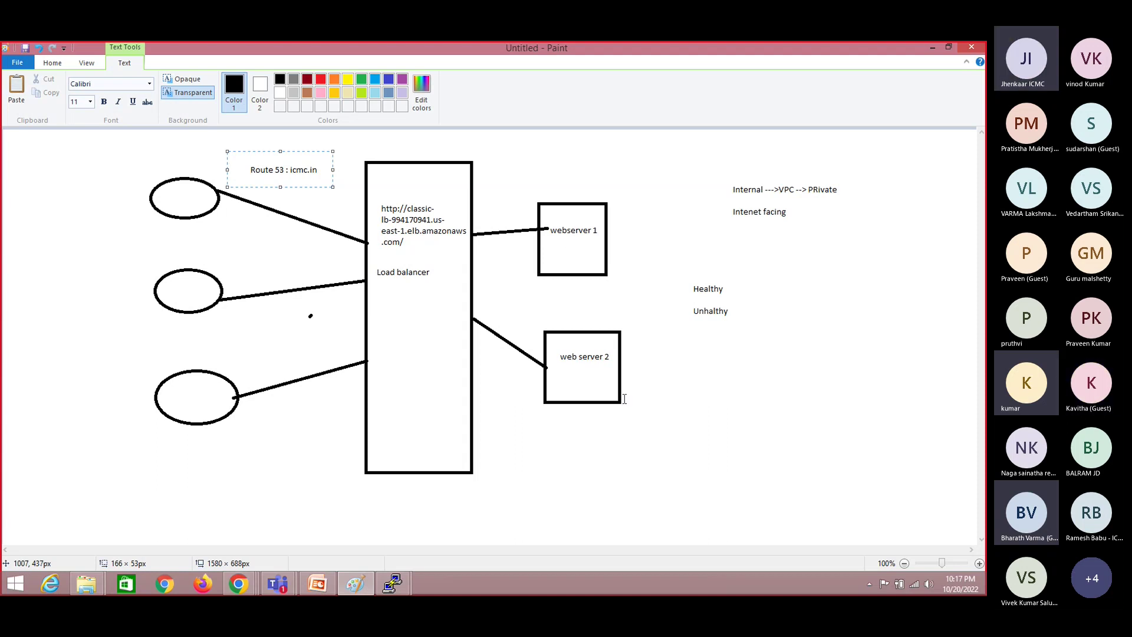
Check the Teams meeting, and close the separate incognito Chrome window showing Classic-LB's address.
{"action": "key", "text": "alt+Tab"}
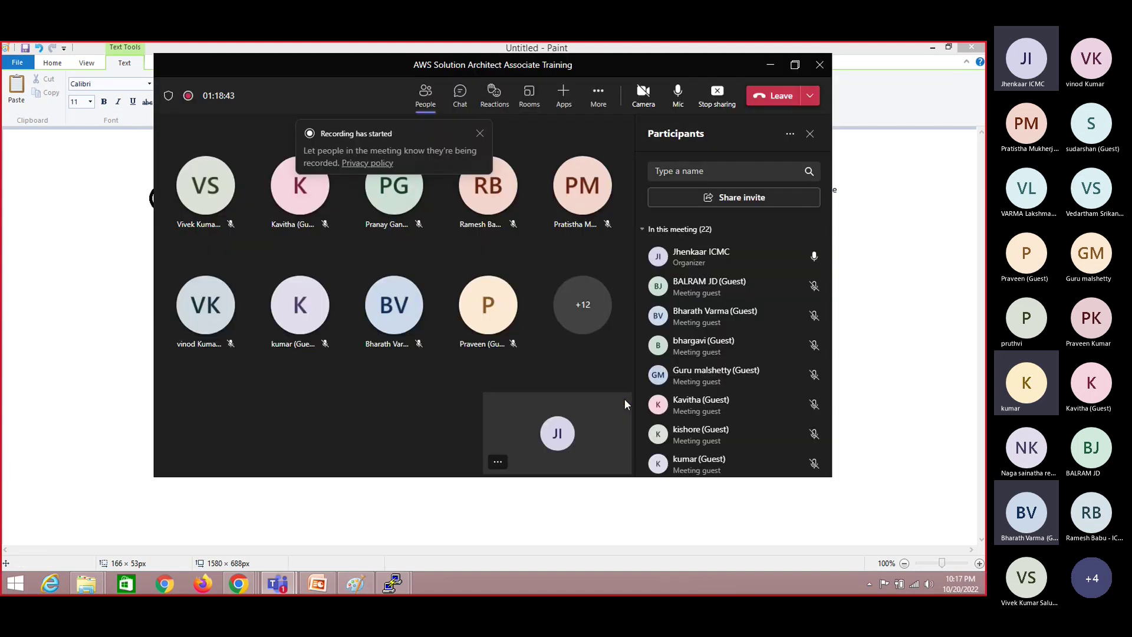
{"action": "key", "text": "alt+Tab"}
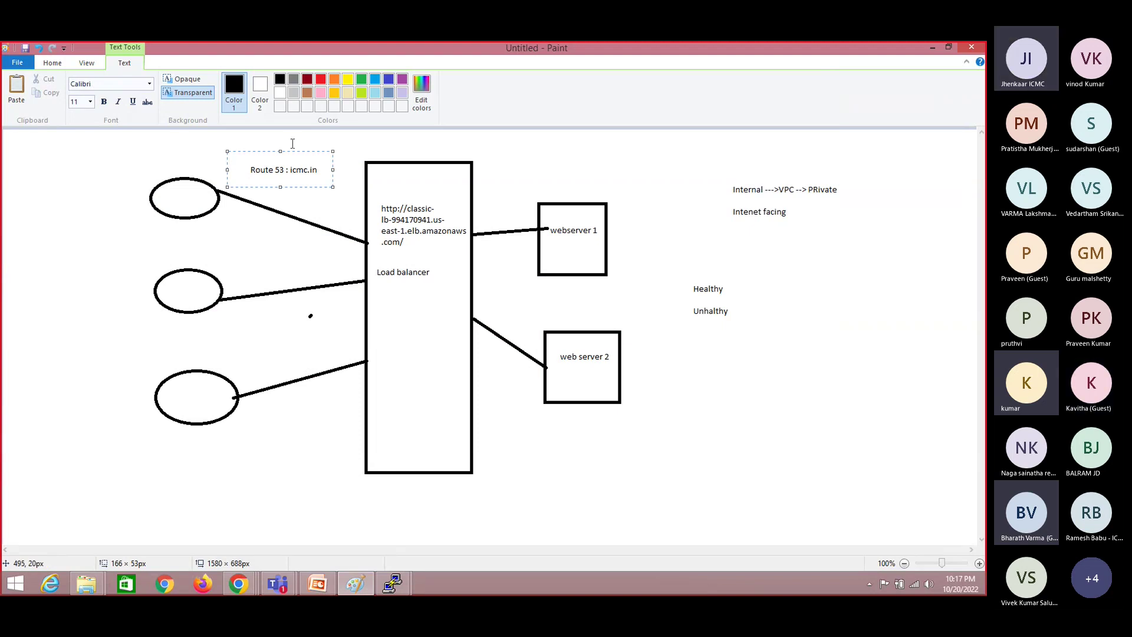
{"action": "key", "text": "alt+Tab"}
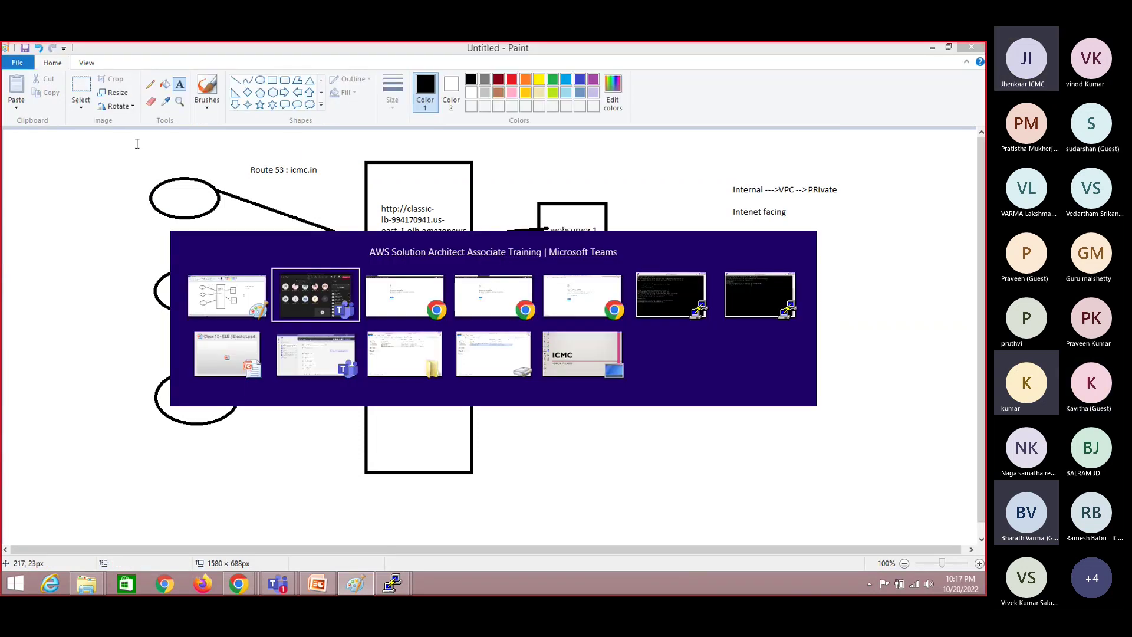
{"action": "key", "text": "alt+Tab"}
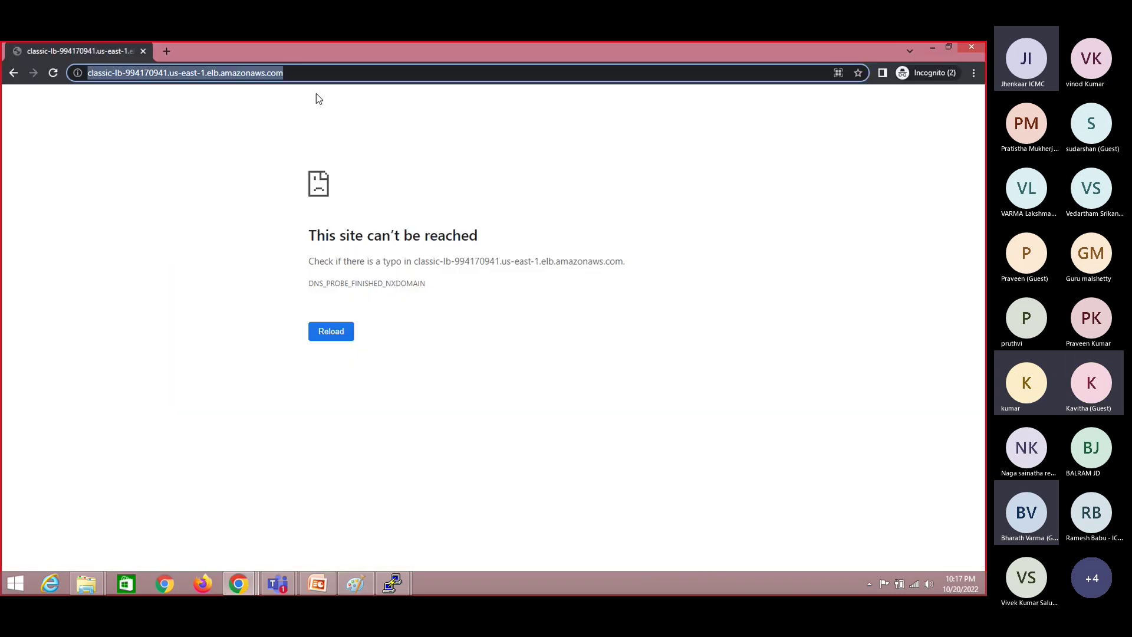
{"action": "left_click", "coordinate": [316, 99]}
{"action": "left_click", "coordinate": [300, 74]}
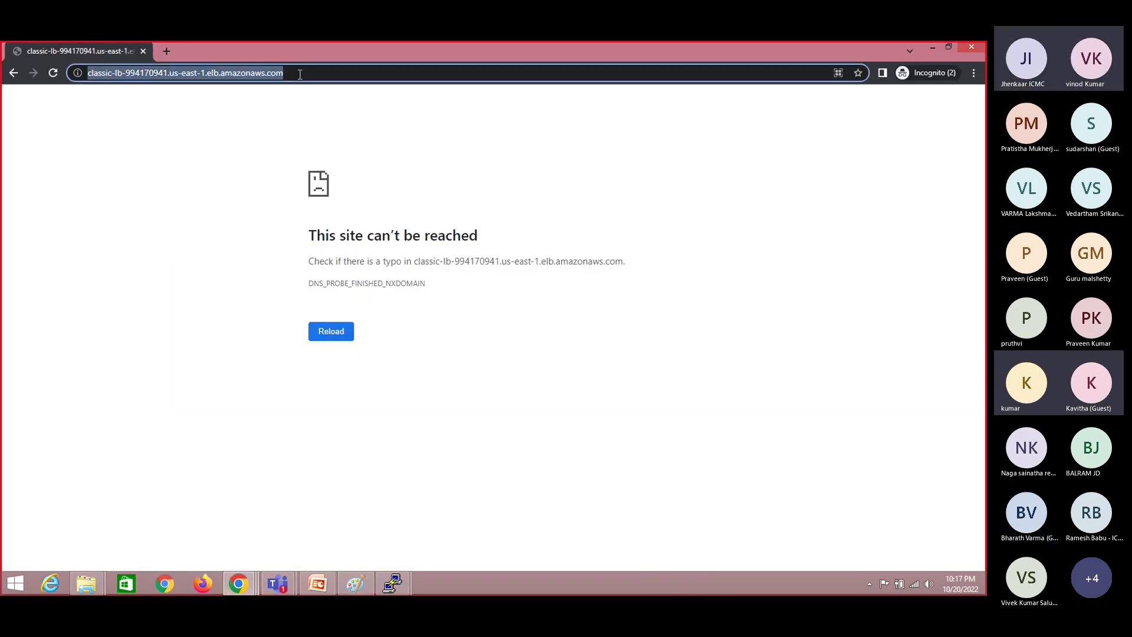
{"action": "key", "text": "Escape"}
{"action": "left_click", "coordinate": [300, 75]}
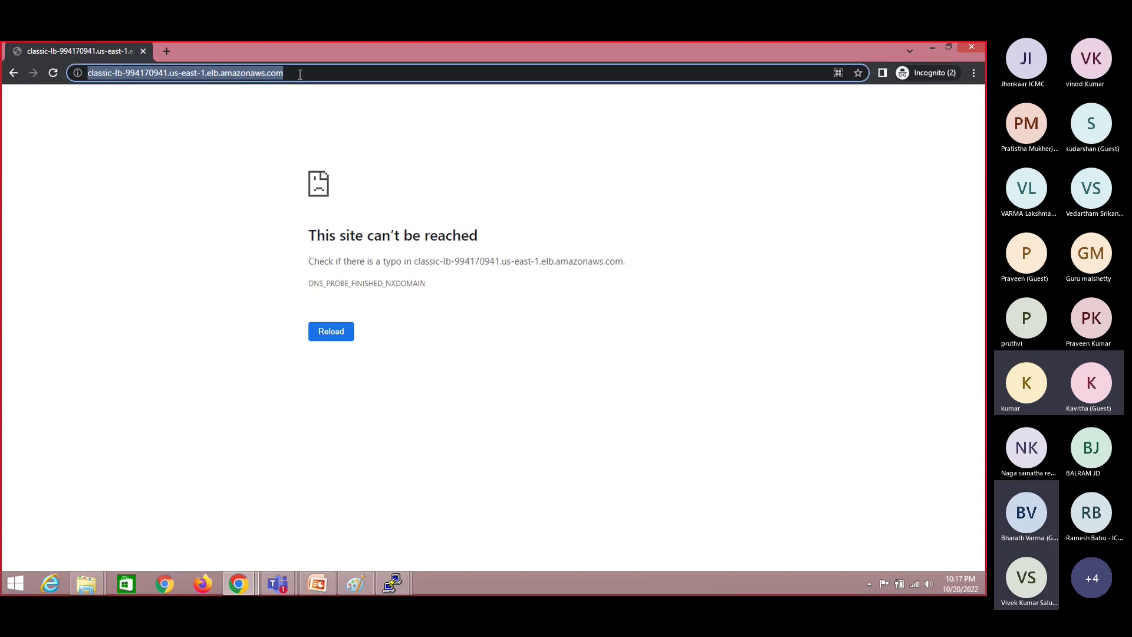
{"action": "key", "text": "alt+Tab"}
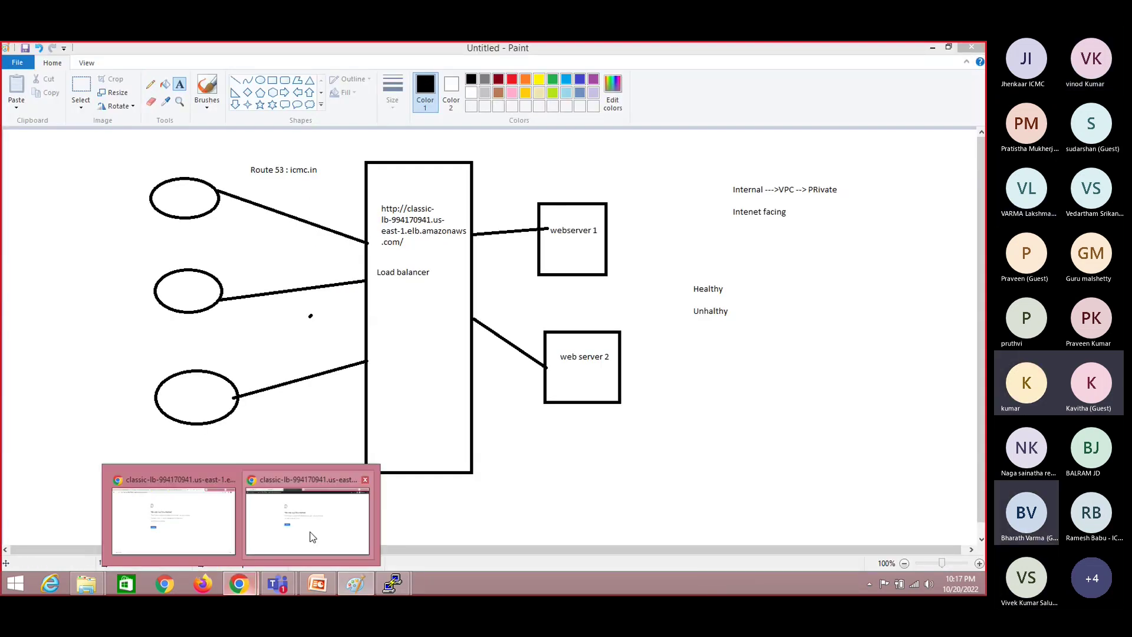
View Classic-LB's tab in the remaining incognito Chrome window, and minimize that window and the Paint diagram.
{"action": "left_click", "coordinate": [313, 535]}
{"action": "left_click", "coordinate": [322, 134]}
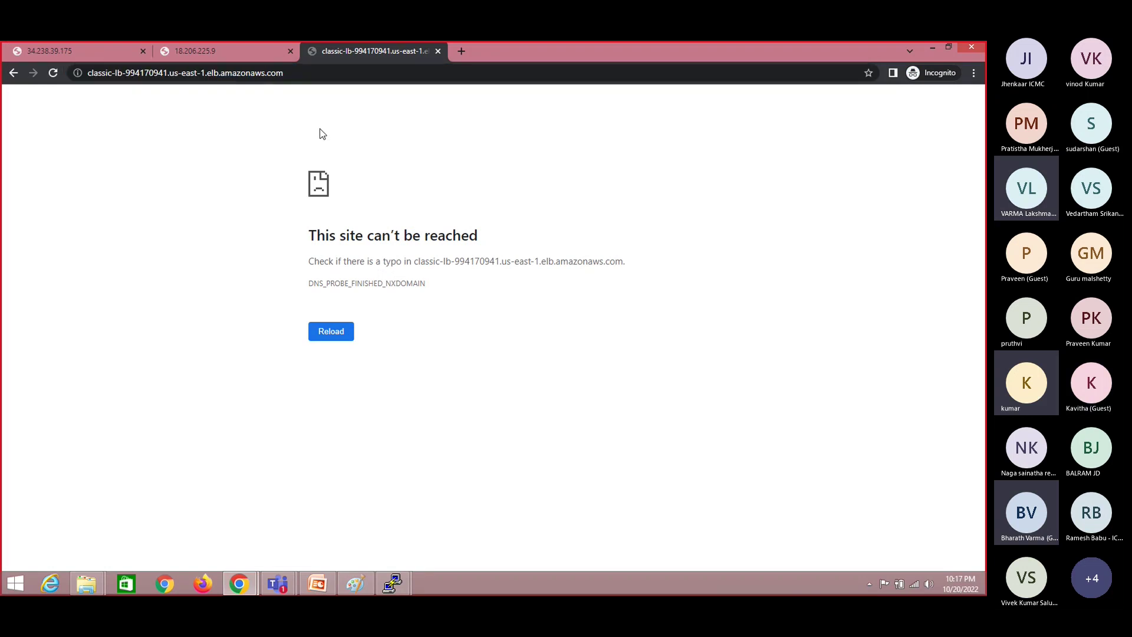
{"action": "left_click", "coordinate": [932, 46]}
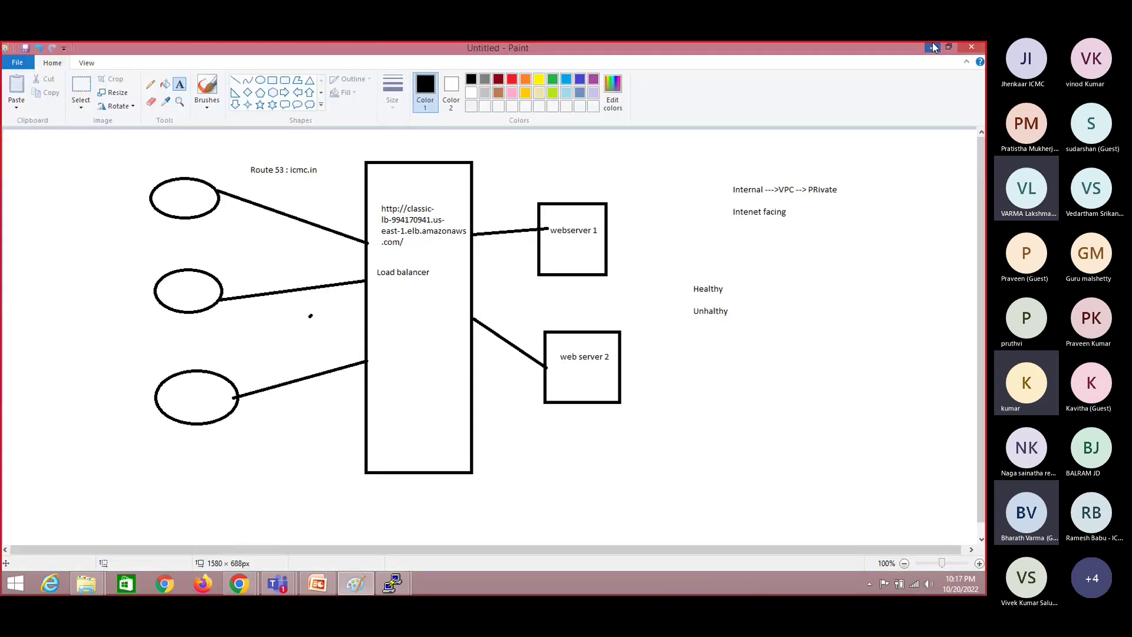
{"action": "left_click", "coordinate": [932, 46]}
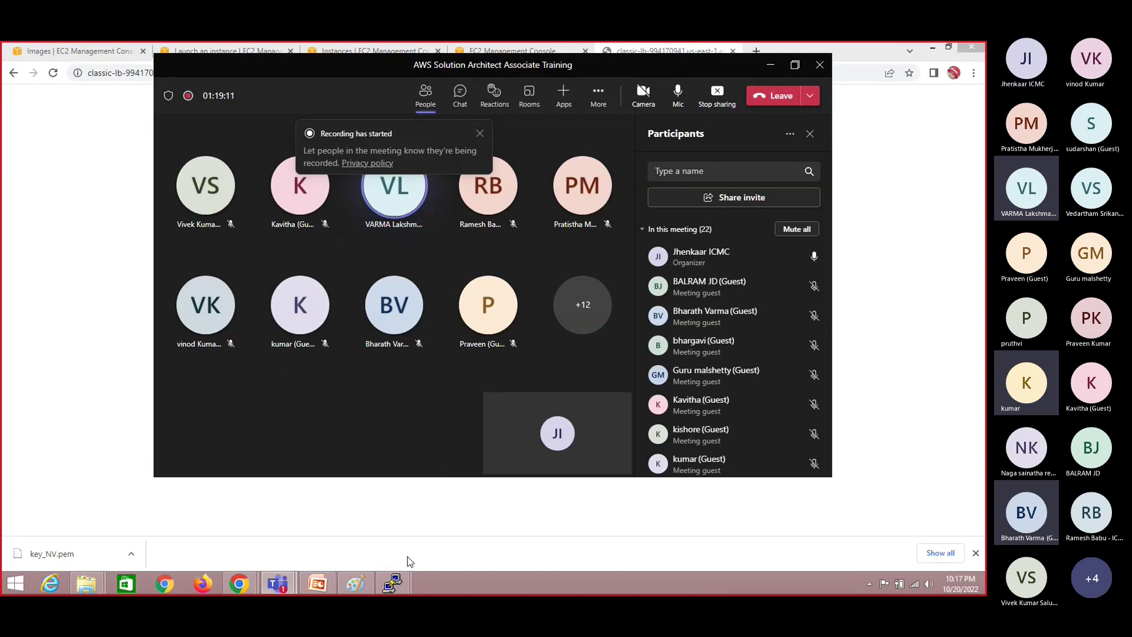
Return to the Paint diagram and add the lines "HEalthy" and "Unhealthy" beneath the webserver 1 box.
{"action": "left_click", "coordinate": [370, 585]}
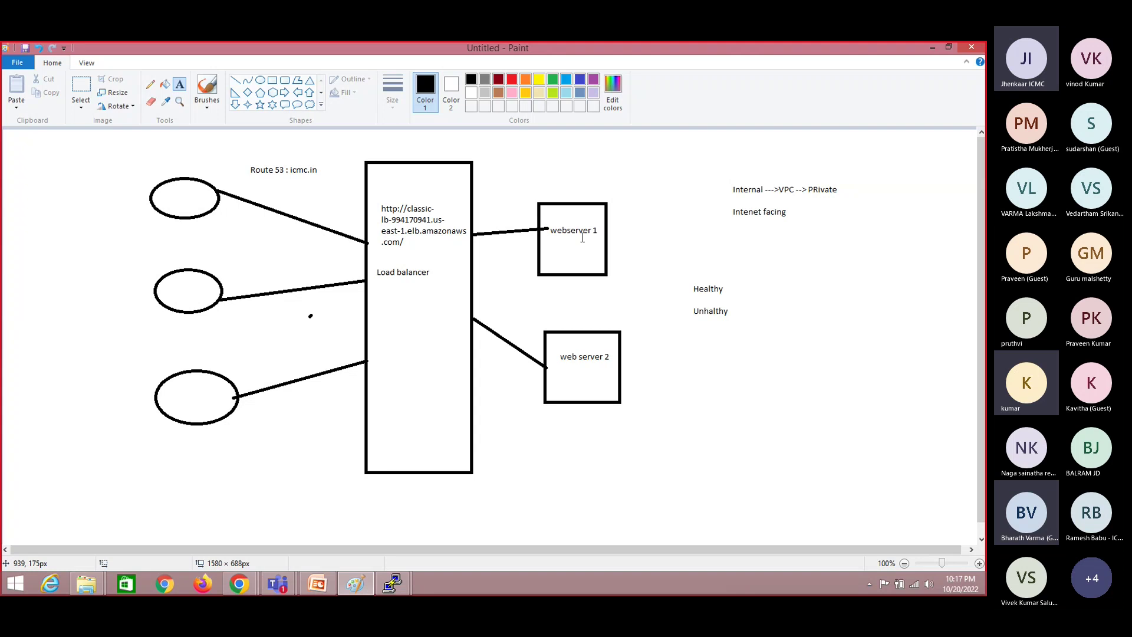
{"action": "left_click", "coordinate": [559, 277]}
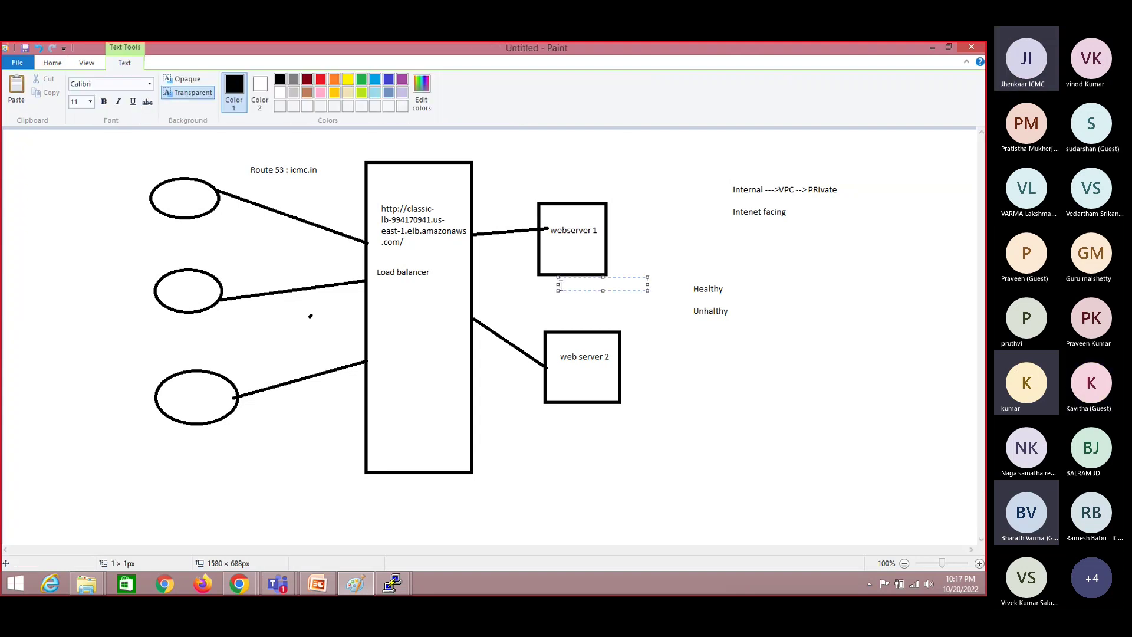
{"action": "type", "text": "HEalthy"}
{"action": "key", "text": "Return"}
{"action": "type", "text": "Unhea"}
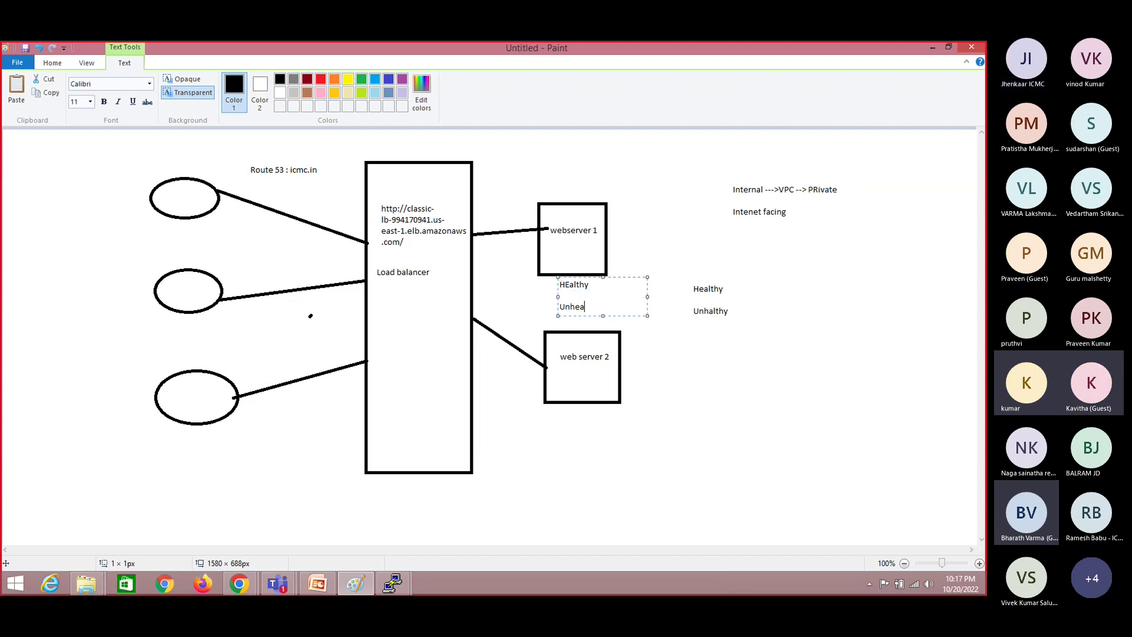
{"action": "type", "text": "lthy"}
{"action": "key", "text": "Return"}
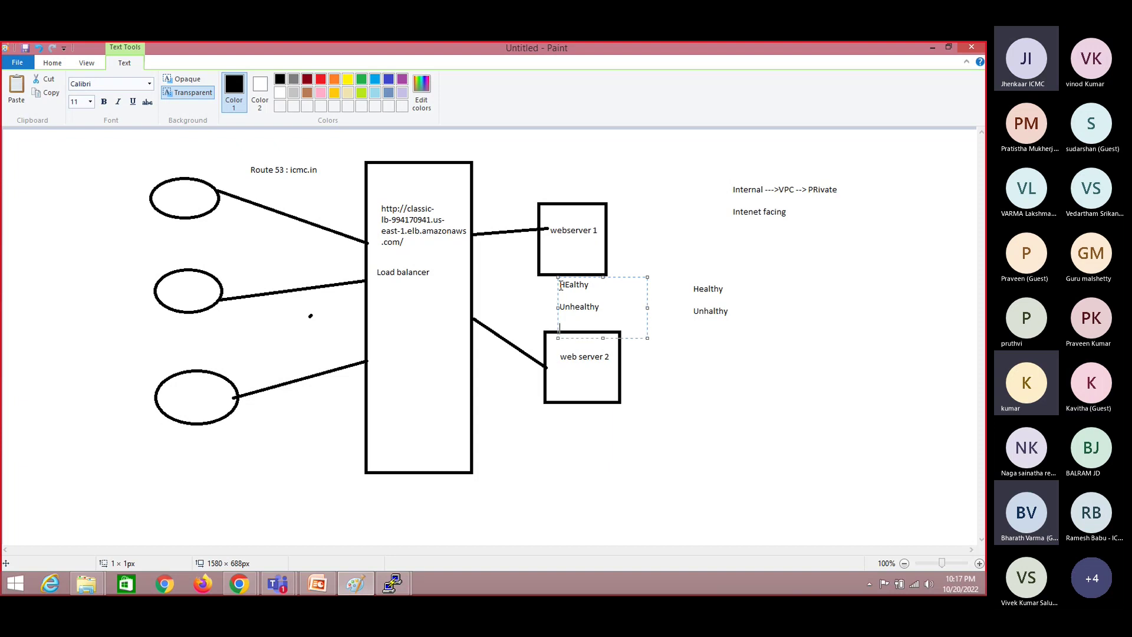
Add the lines "5 sec," and "1st hit" inside the load balancer box, beneath its "Load balancer" label.
{"action": "left_click", "coordinate": [416, 311]}
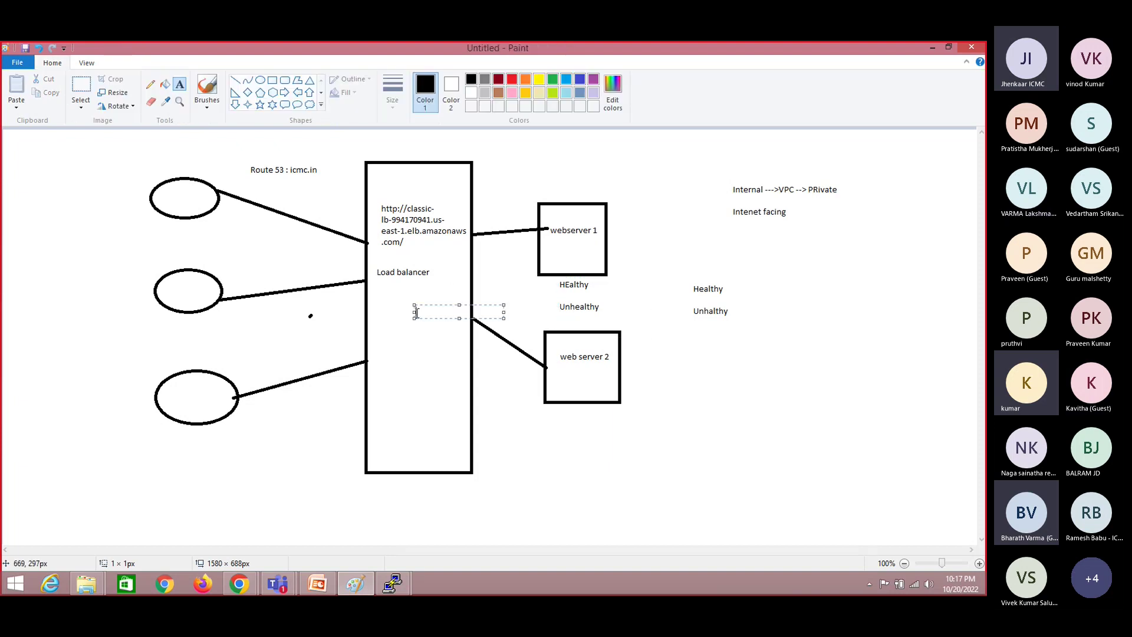
{"action": "type", "text": "5 sec,"}
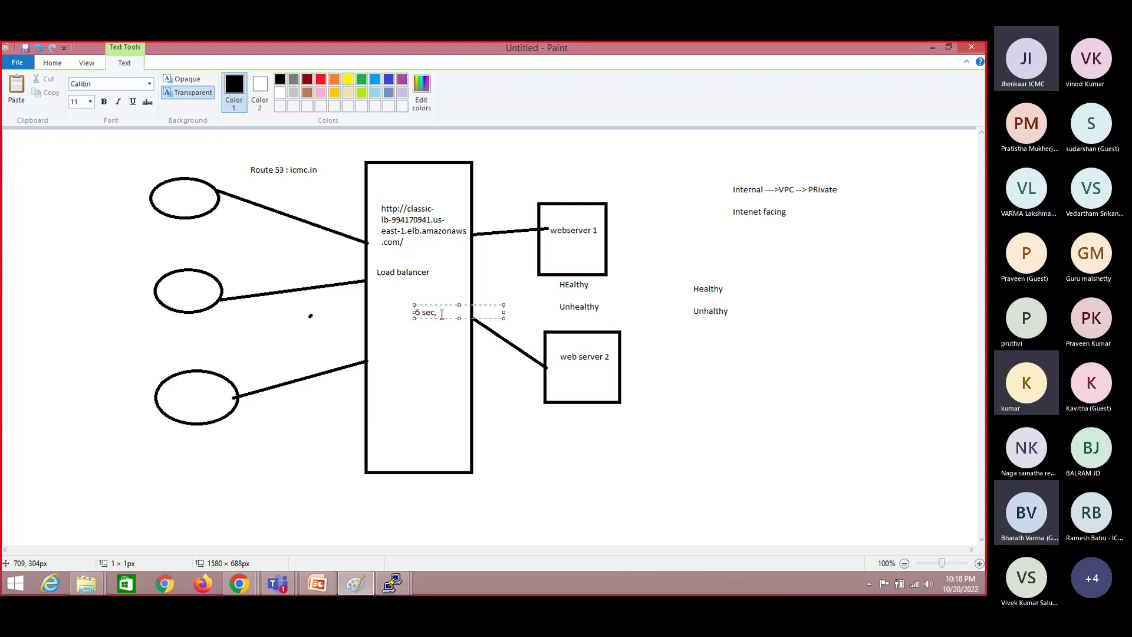
{"action": "key", "text": "Return"}
{"action": "type", "text": "1sr"}
{"action": "type", "text": "t hit"}
{"action": "left_click_drag", "start_coordinate": [560, 298], "coordinate": [613, 313]}
{"action": "left_click", "coordinate": [432, 338]}
{"action": "left_click", "coordinate": [442, 330]}
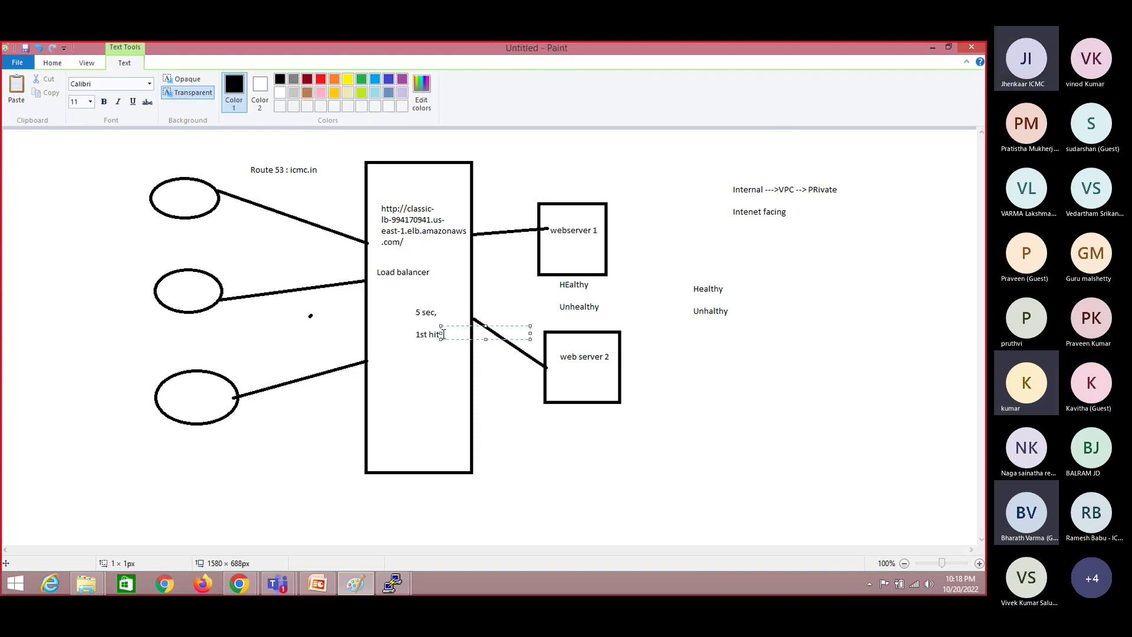
Add "4" beside "1st hit" and "5" just above "5 sec," inside the load balancer box.
{"action": "type", "text": "4"}
{"action": "left_click_drag", "start_coordinate": [561, 295], "coordinate": [612, 316]}
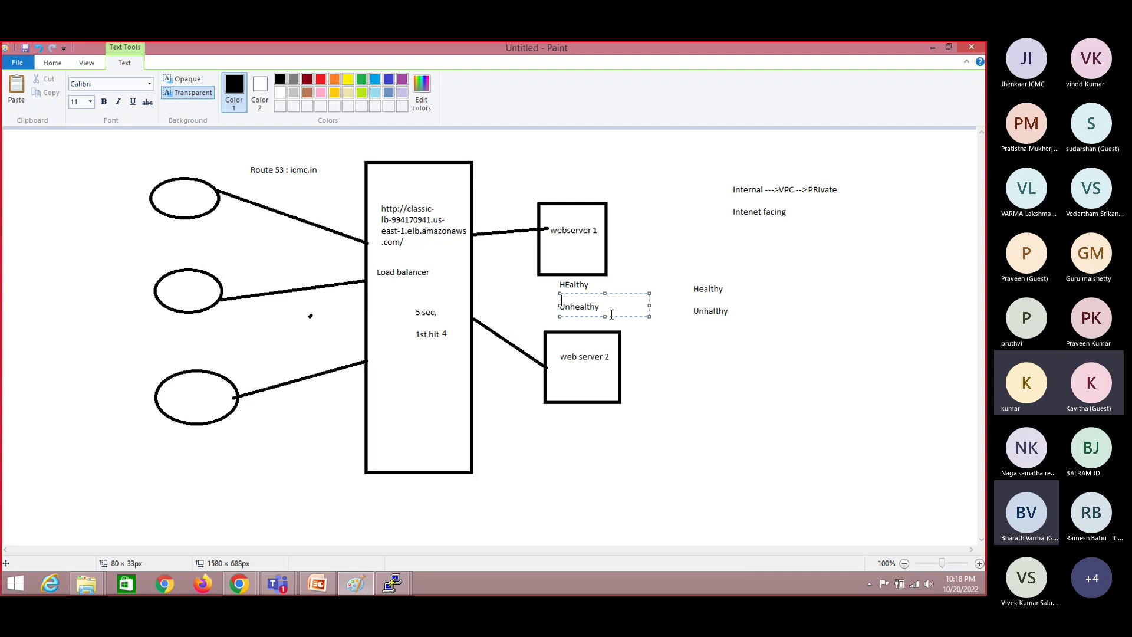
{"action": "left_click", "coordinate": [555, 286]}
{"action": "left_click", "coordinate": [568, 233]}
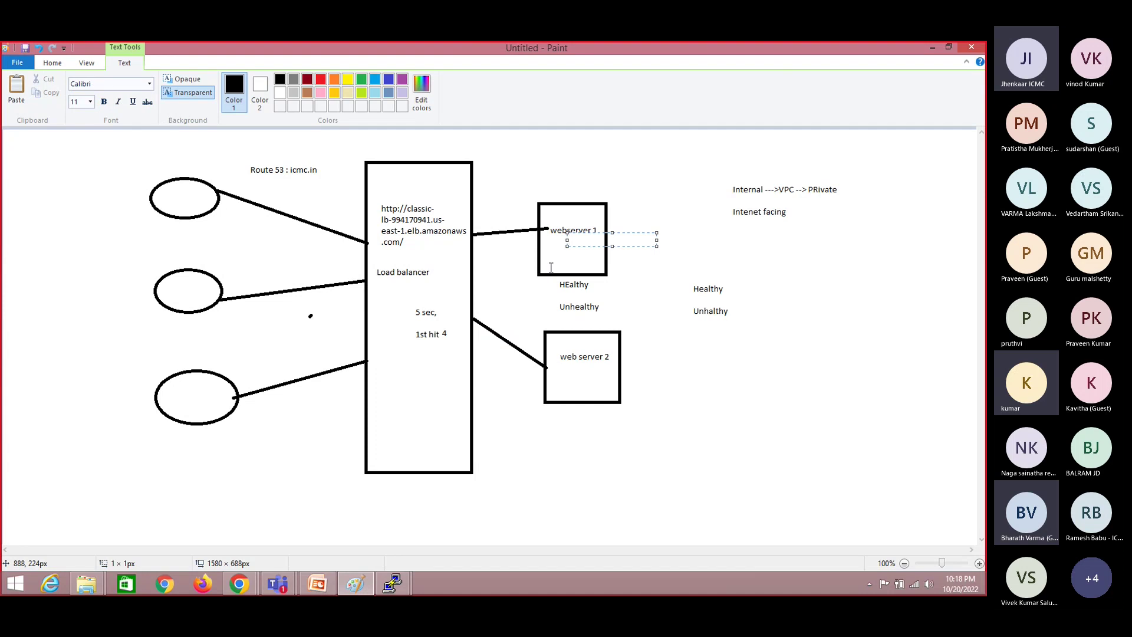
{"action": "left_click", "coordinate": [559, 258]}
{"action": "left_click", "coordinate": [558, 258]}
{"action": "left_click_drag", "start_coordinate": [554, 284], "coordinate": [605, 290]}
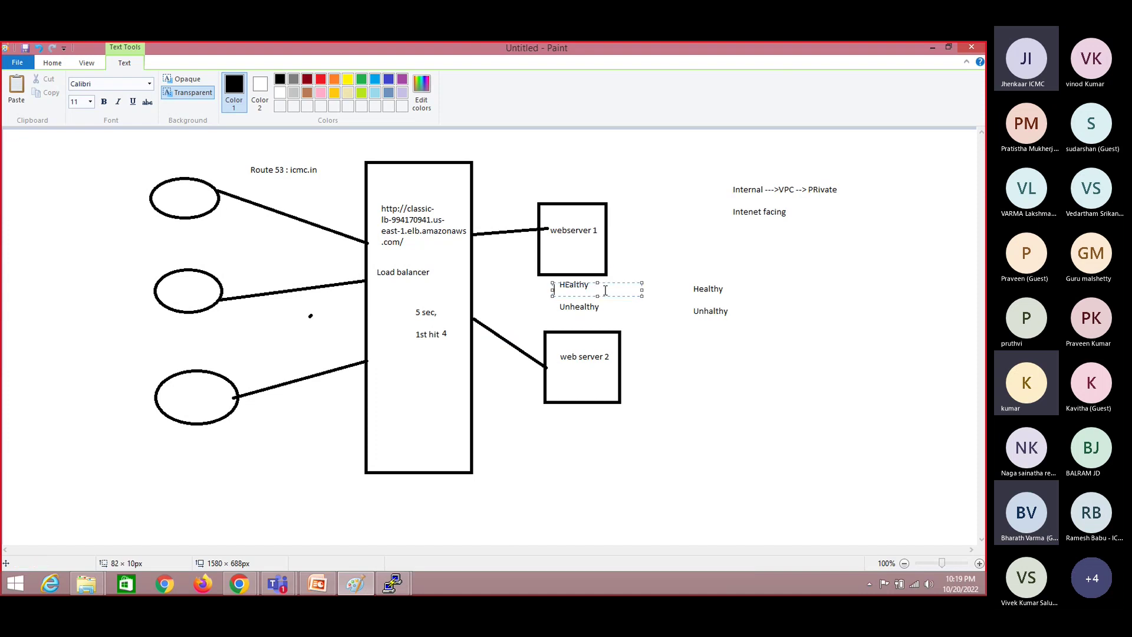
{"action": "left_click", "coordinate": [442, 295]}
{"action": "type", "text": "5"}
{"action": "left_click", "coordinate": [571, 275]}
Check the Teams meeting window twice, returning to the Paint diagram each time.
{"action": "key", "text": "alt+Tab"}
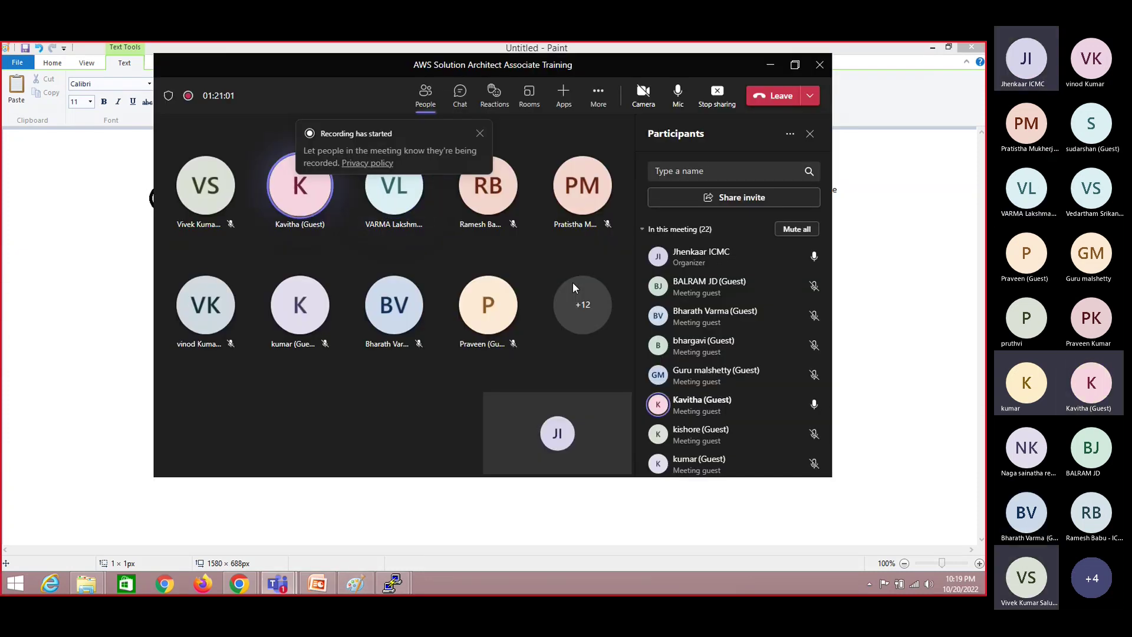
{"action": "key", "text": "alt+Tab"}
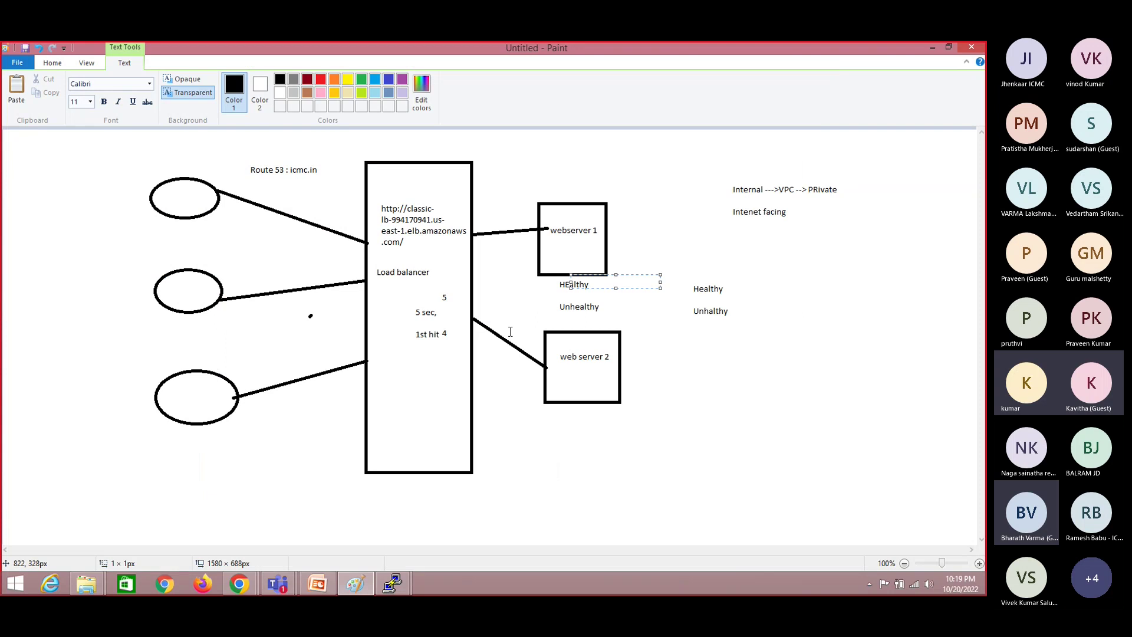
{"action": "key", "text": "alt+Tab"}
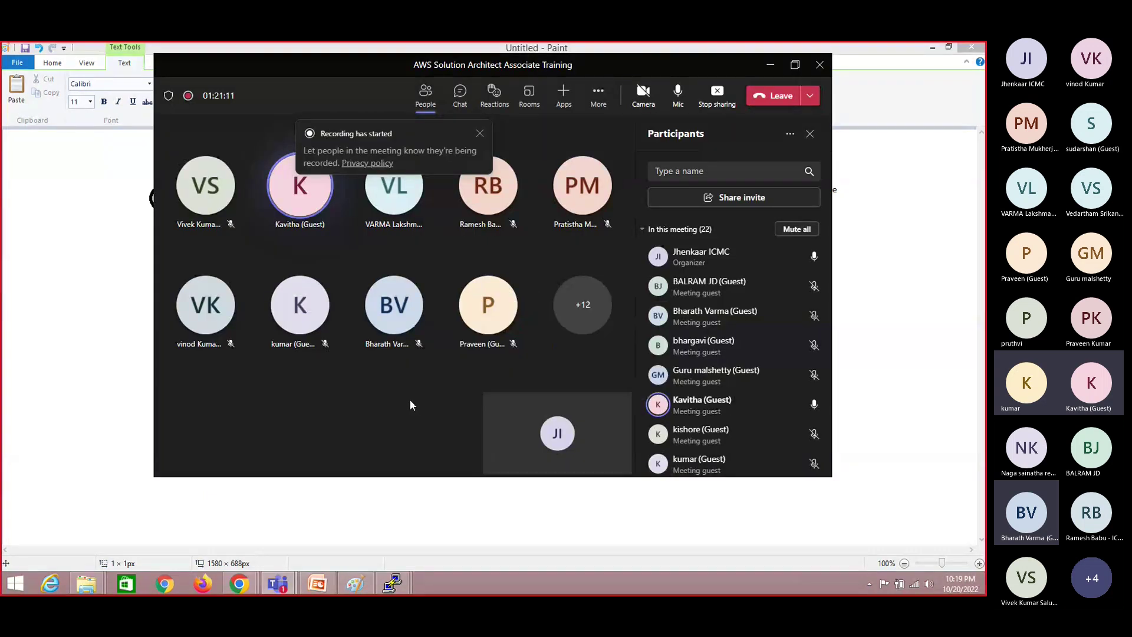
{"action": "key", "text": "alt+Tab"}
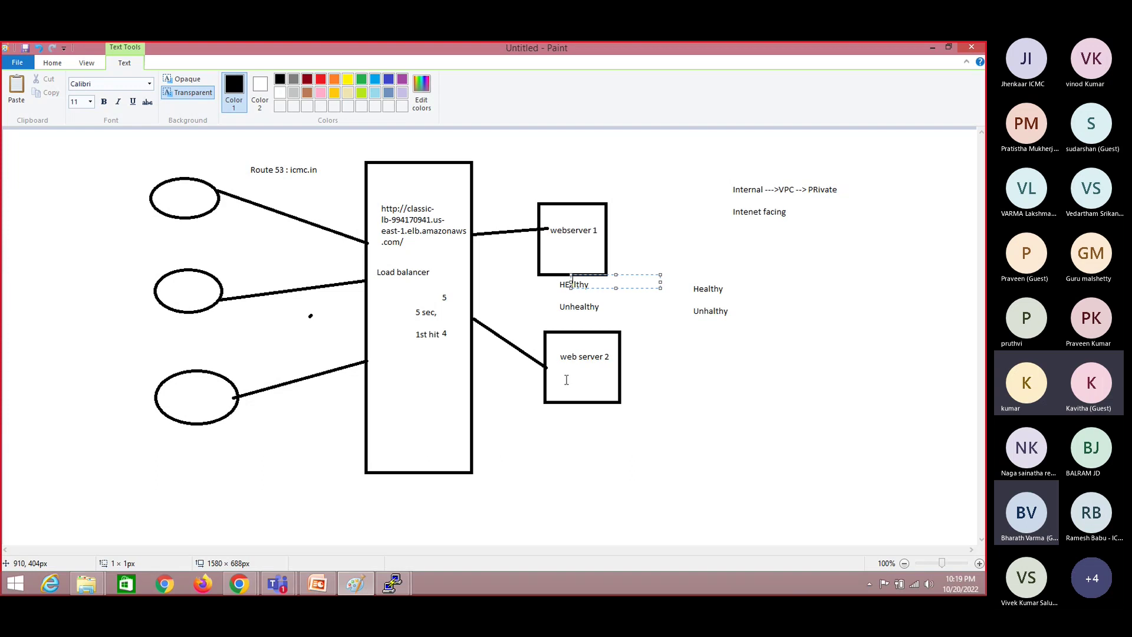
{"action": "left_click", "coordinate": [681, 427]}
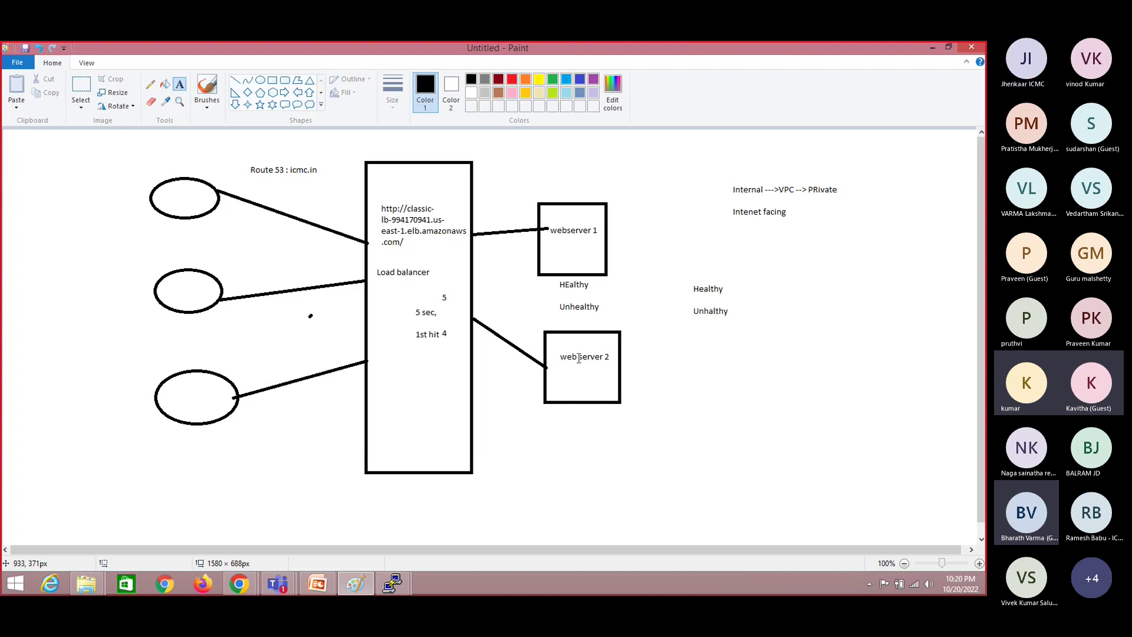
Add the note "goole.com" beneath "Intenet facing" and the text "google inplemetnation" inside the webserver 1 box, beneath its label.
{"action": "left_click", "coordinate": [788, 248]}
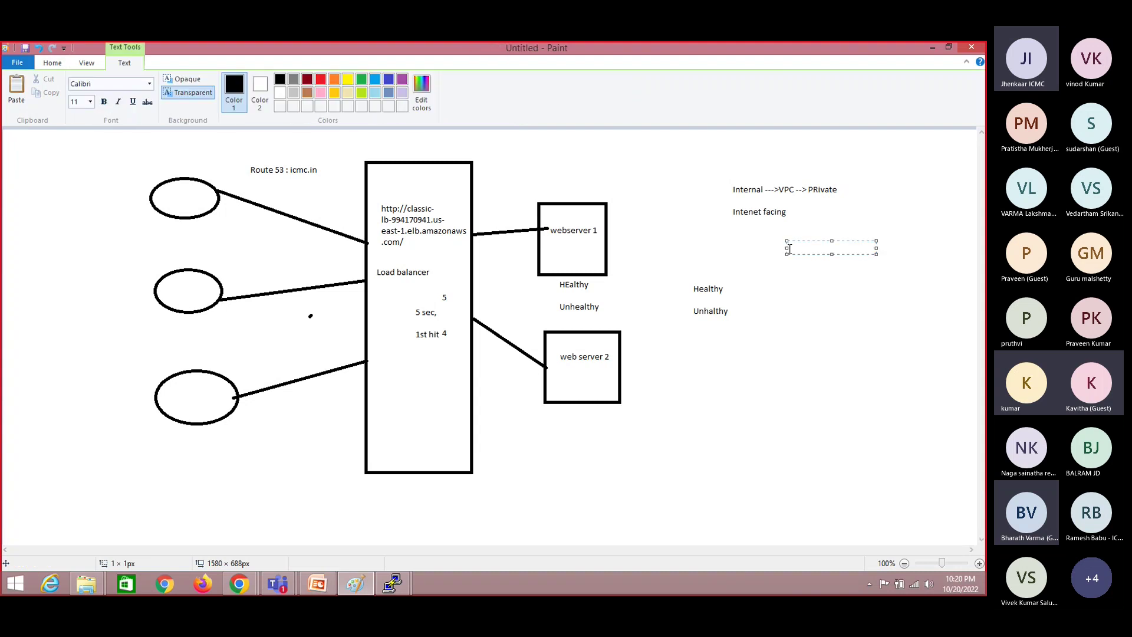
{"action": "type", "text": "goole.com"}
{"action": "left_click", "coordinate": [562, 245]}
{"action": "left_click", "coordinate": [562, 245]}
{"action": "type", "text": "google inpleme"}
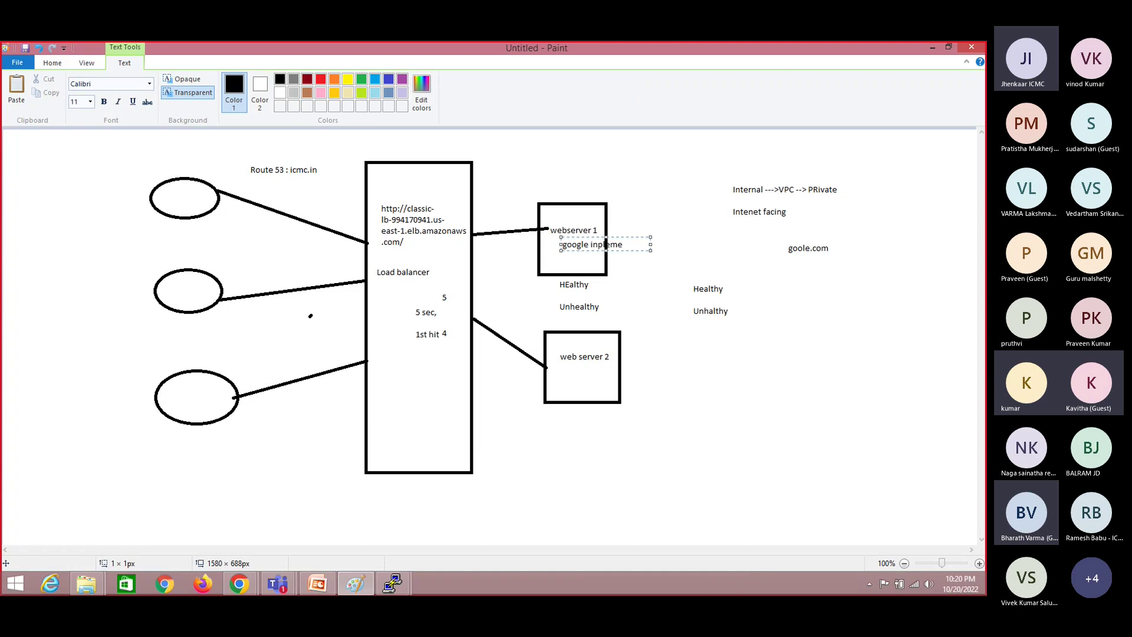
{"action": "type", "text": "tnation"}
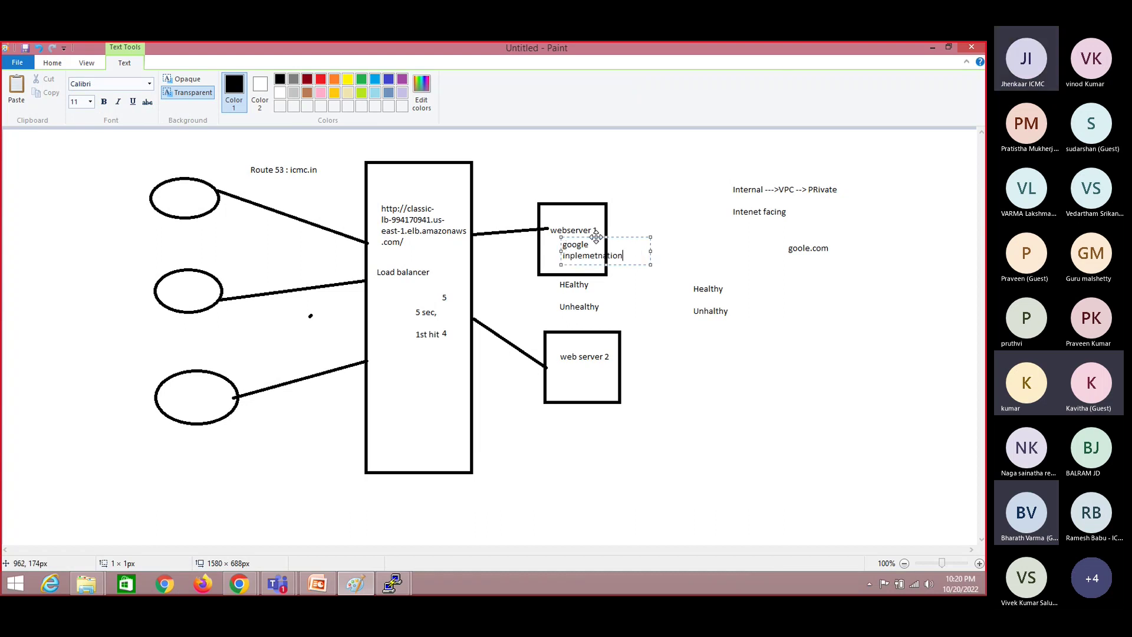
{"action": "left_click_drag", "start_coordinate": [596, 237], "coordinate": [582, 235]}
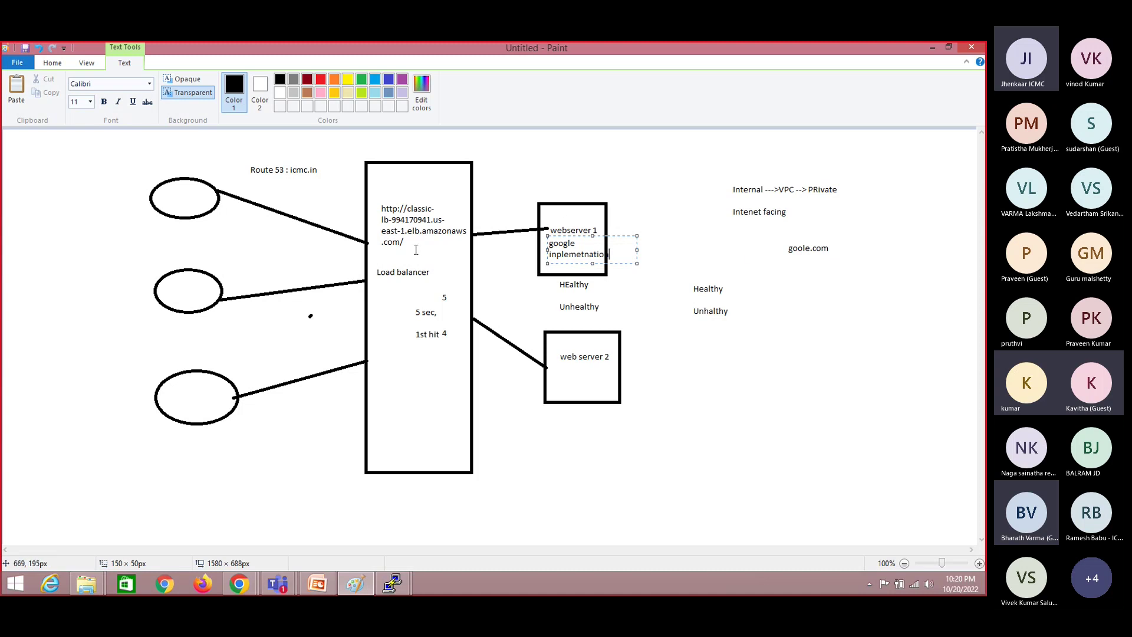
{"action": "left_click", "coordinate": [567, 213]}
{"action": "left_click_drag", "start_coordinate": [567, 213], "coordinate": [602, 261]}
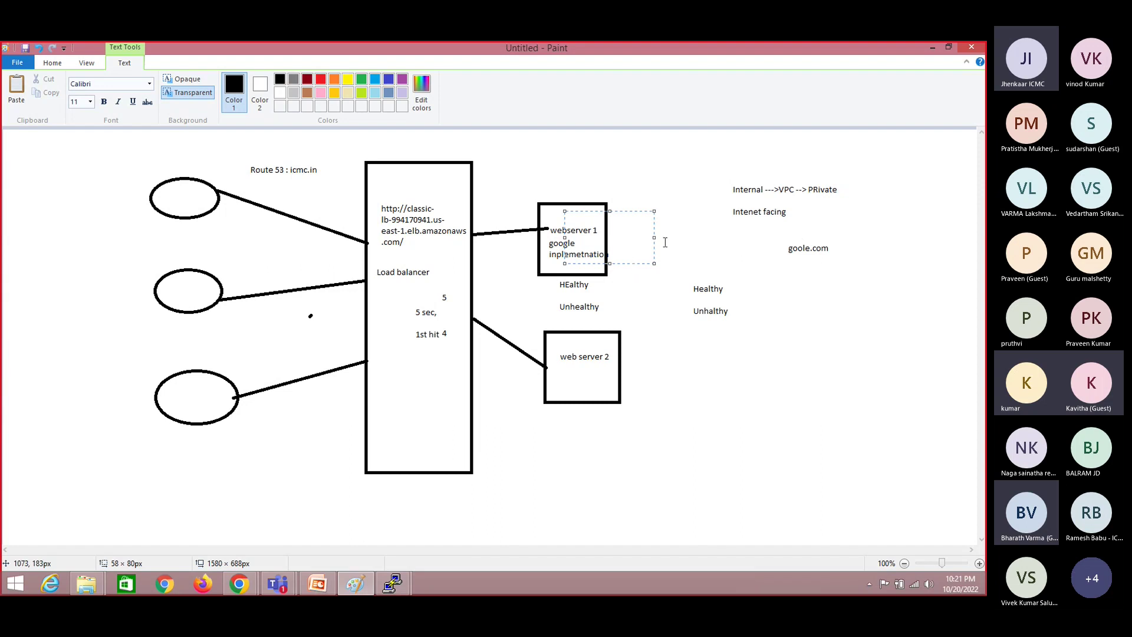
{"action": "left_click", "coordinate": [741, 355]}
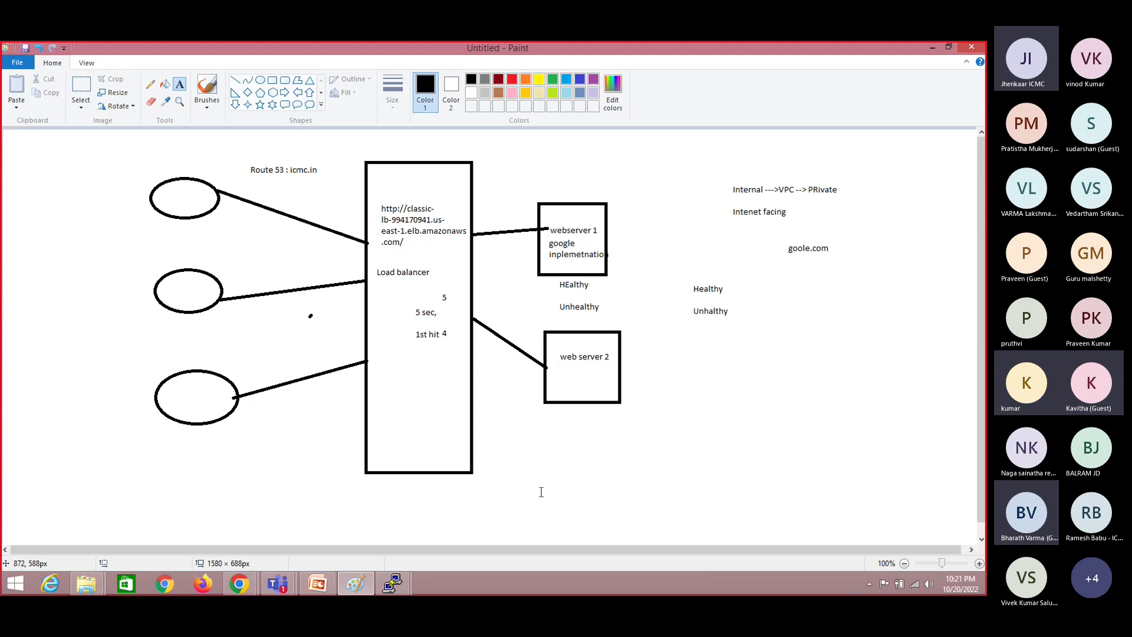
{"action": "left_click_drag", "start_coordinate": [557, 435], "coordinate": [630, 511]}
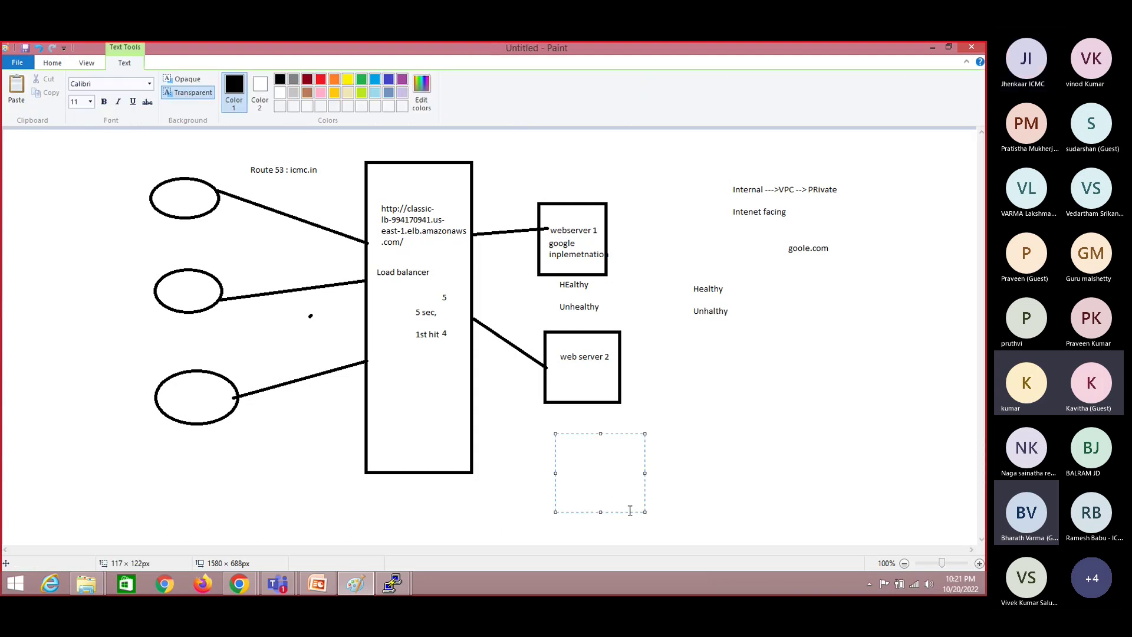
{"action": "left_click_drag", "start_coordinate": [558, 205], "coordinate": [601, 264]}
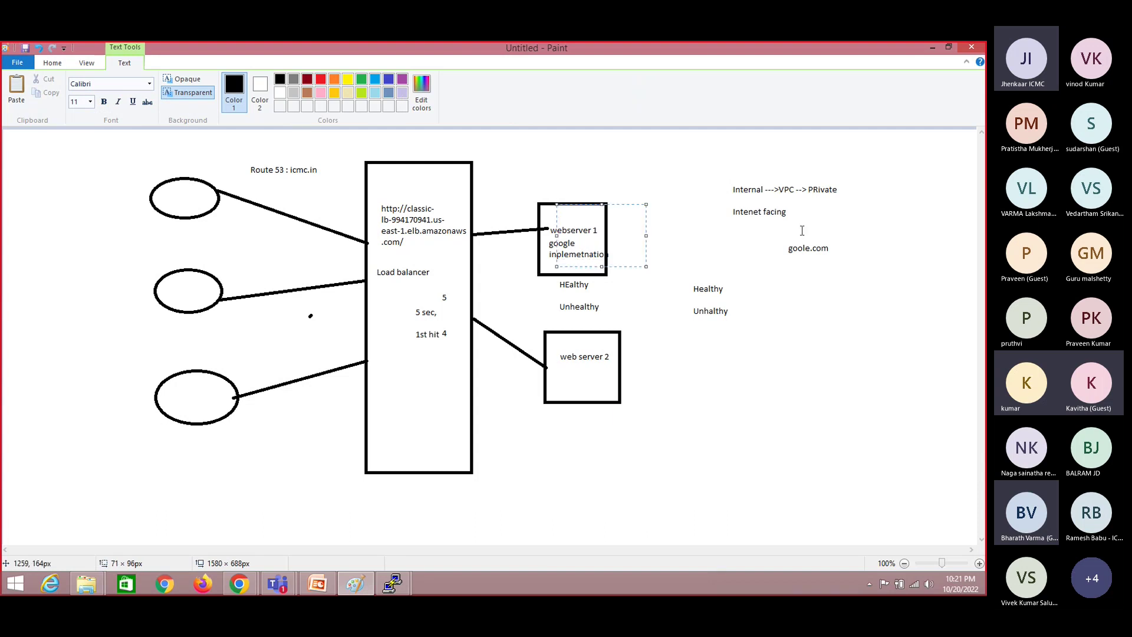
{"action": "left_click", "coordinate": [576, 382]}
{"action": "left_click", "coordinate": [577, 378]}
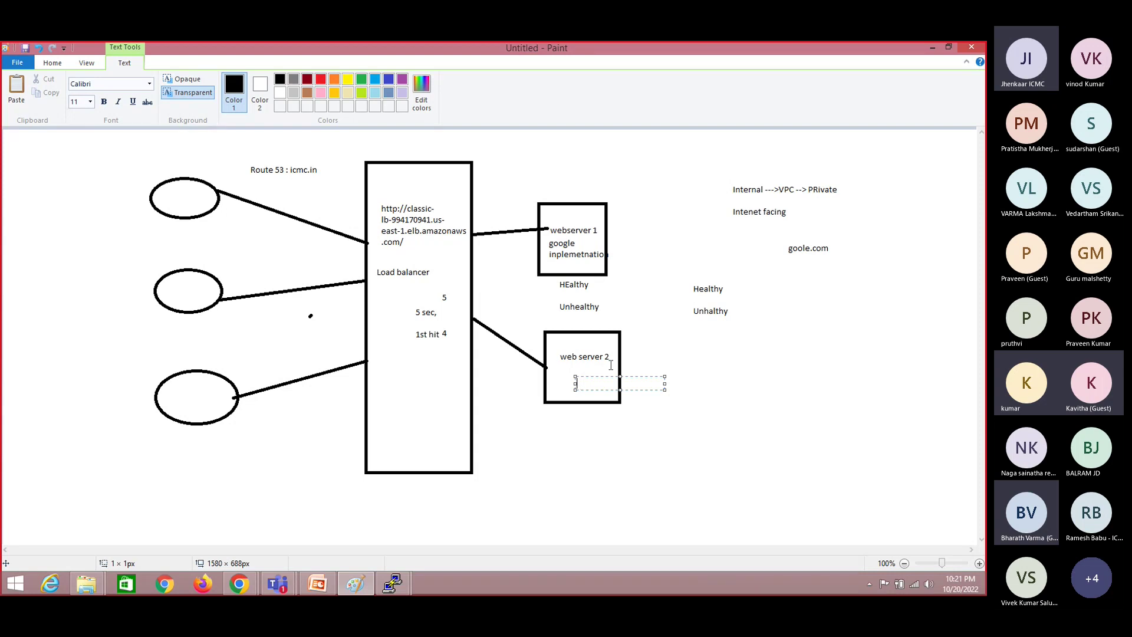
{"action": "left_click", "coordinate": [628, 254]}
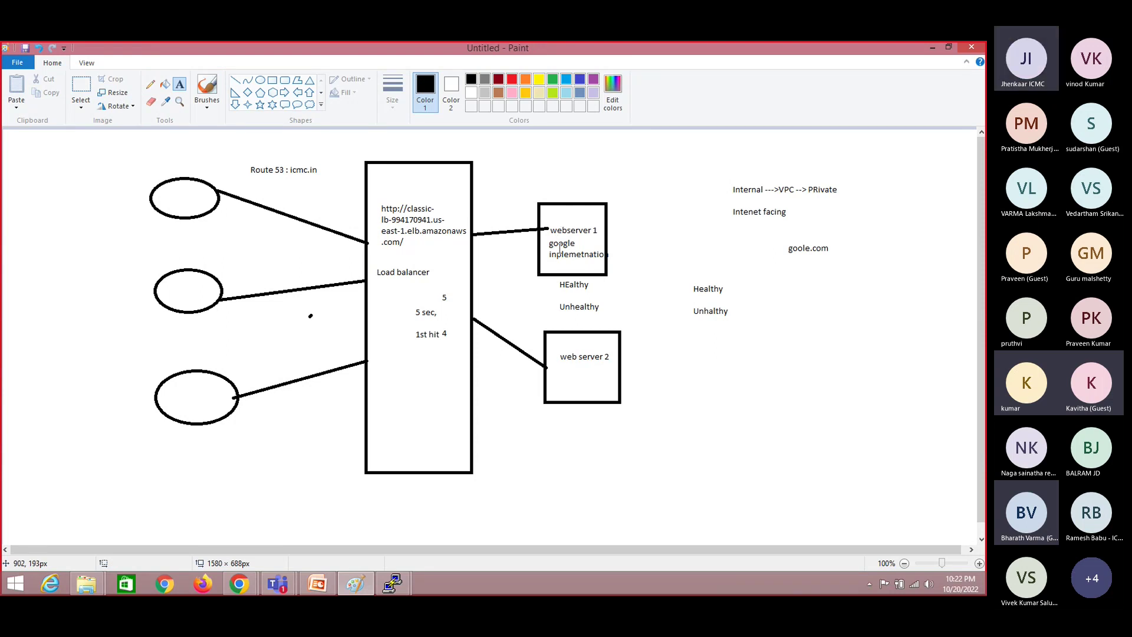
Add the label "EC2 instance" above the webserver 1 box.
{"action": "left_click", "coordinate": [562, 176]}
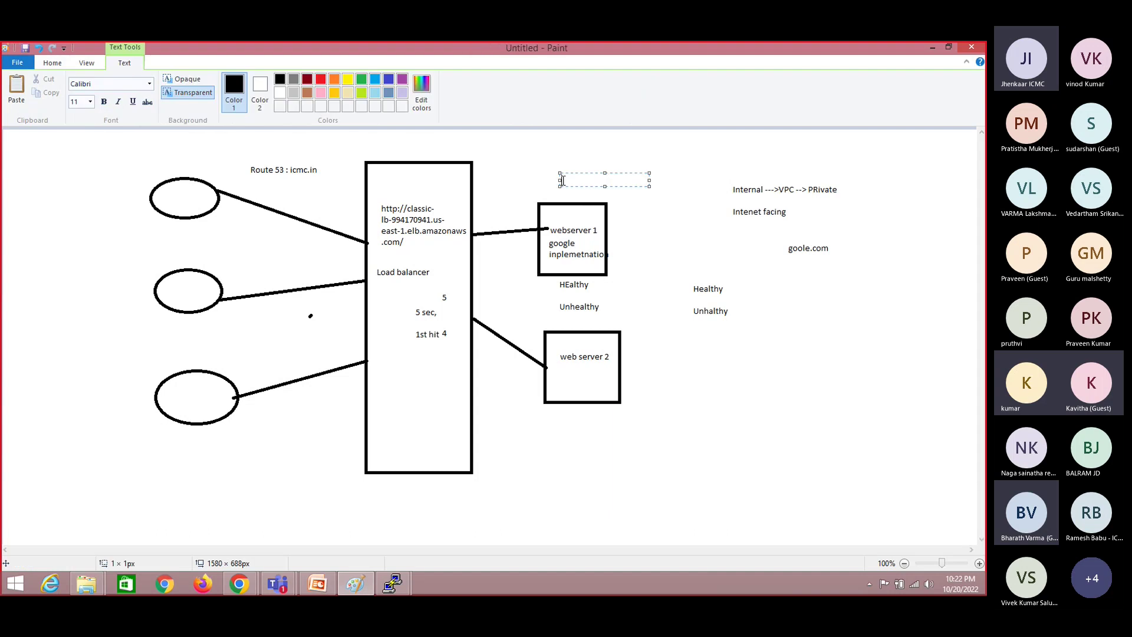
{"action": "type", "text": "EC2 instance"}
{"action": "left_click", "coordinate": [467, 238]}
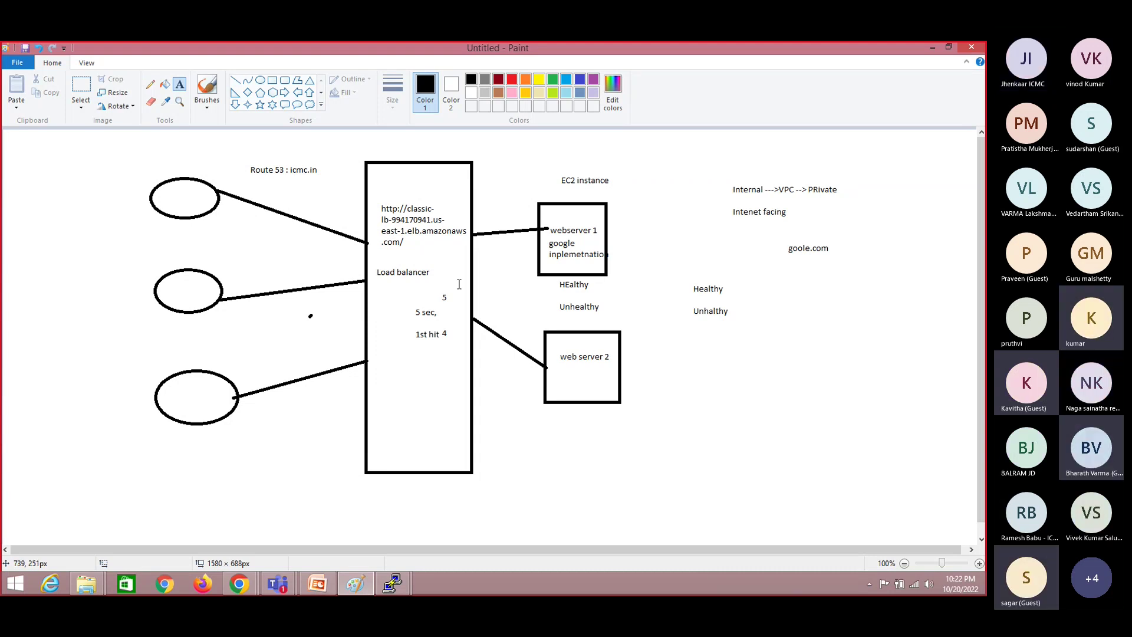
View the Teams meeting participants, and bring the Paint diagram back to the front.
{"action": "key", "text": "alt+Tab"}
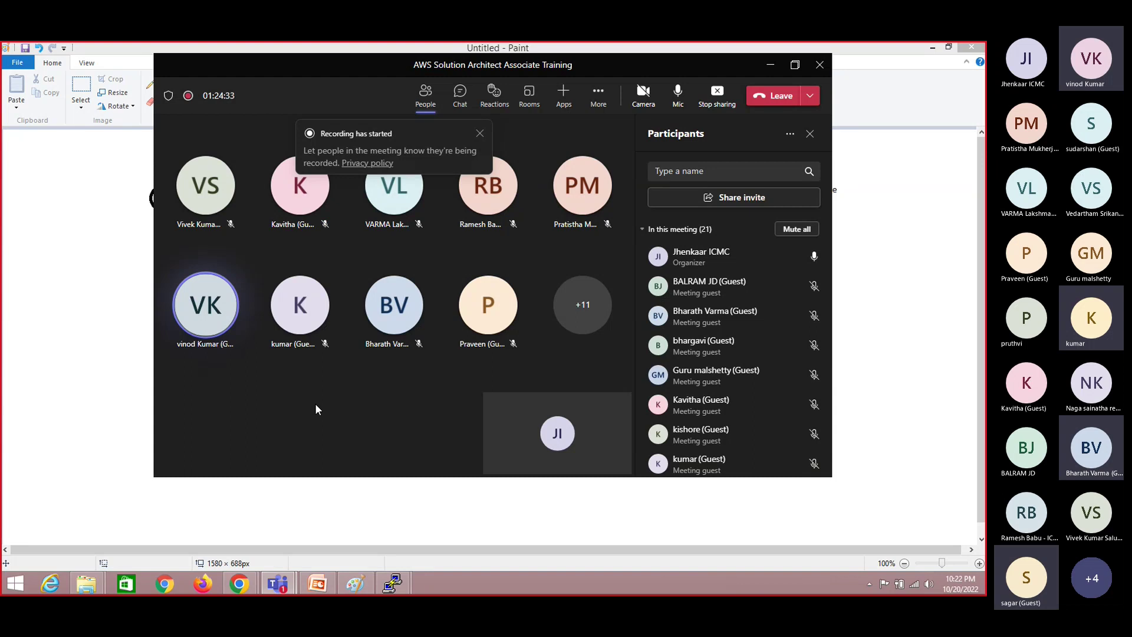
{"action": "left_click", "coordinate": [126, 379]}
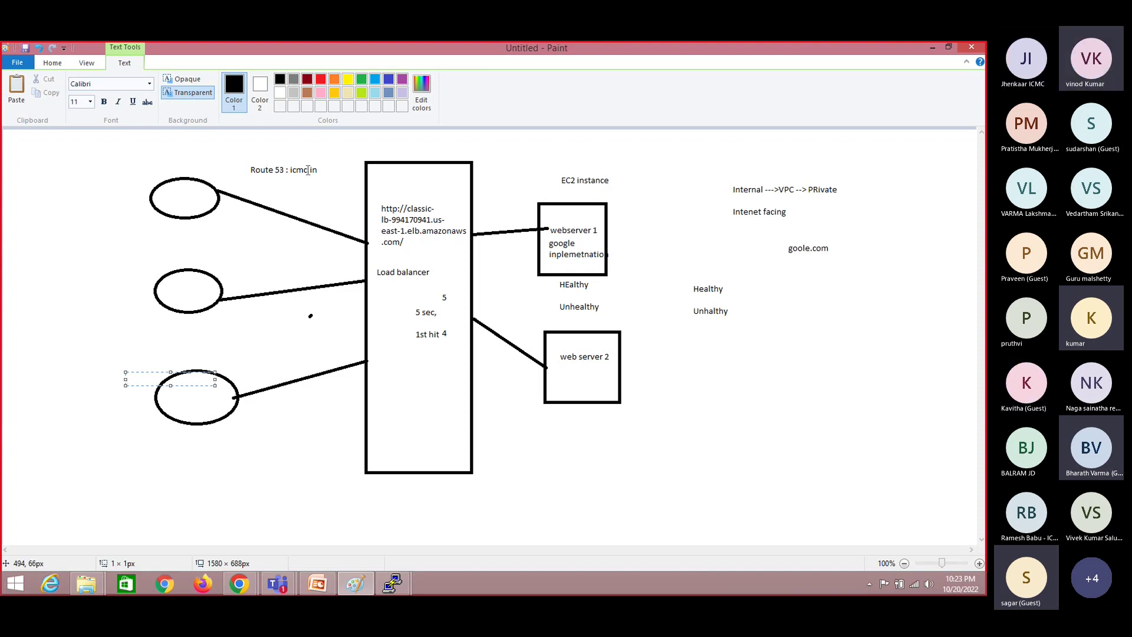
{"action": "left_click", "coordinate": [307, 170]}
{"action": "left_click", "coordinate": [586, 250]}
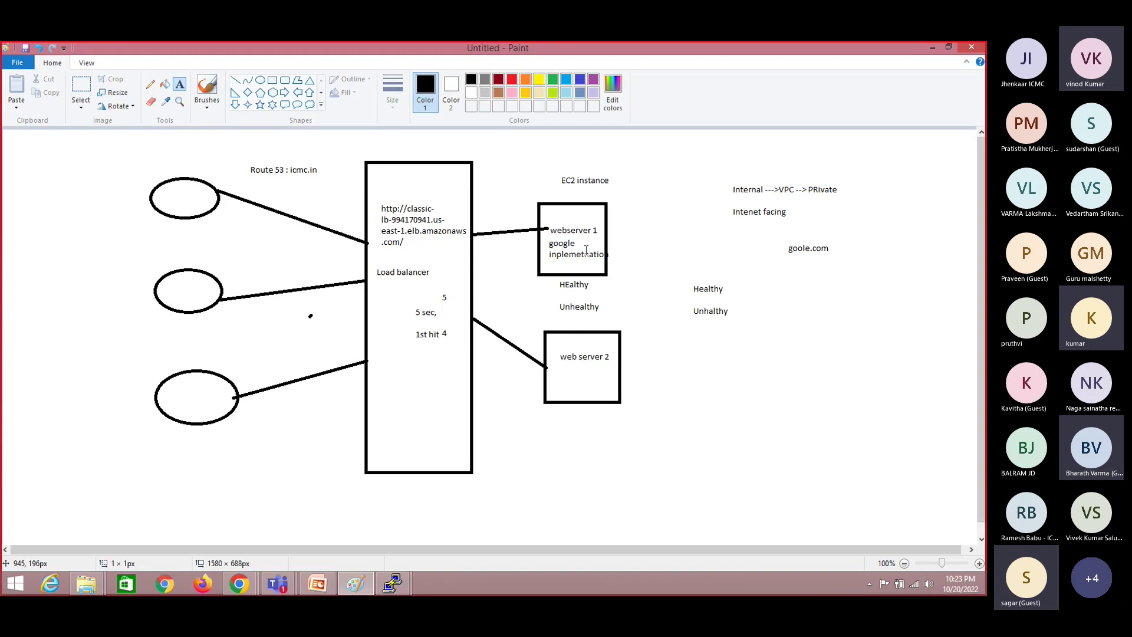
{"action": "left_click", "coordinate": [585, 245]}
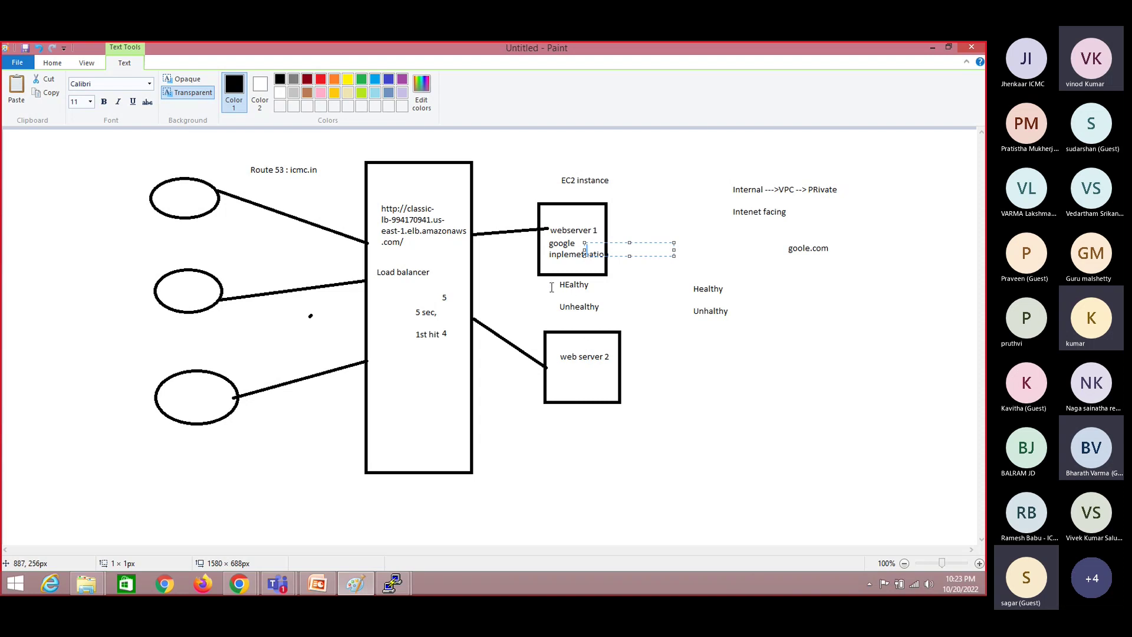
{"action": "left_click", "coordinate": [599, 368]}
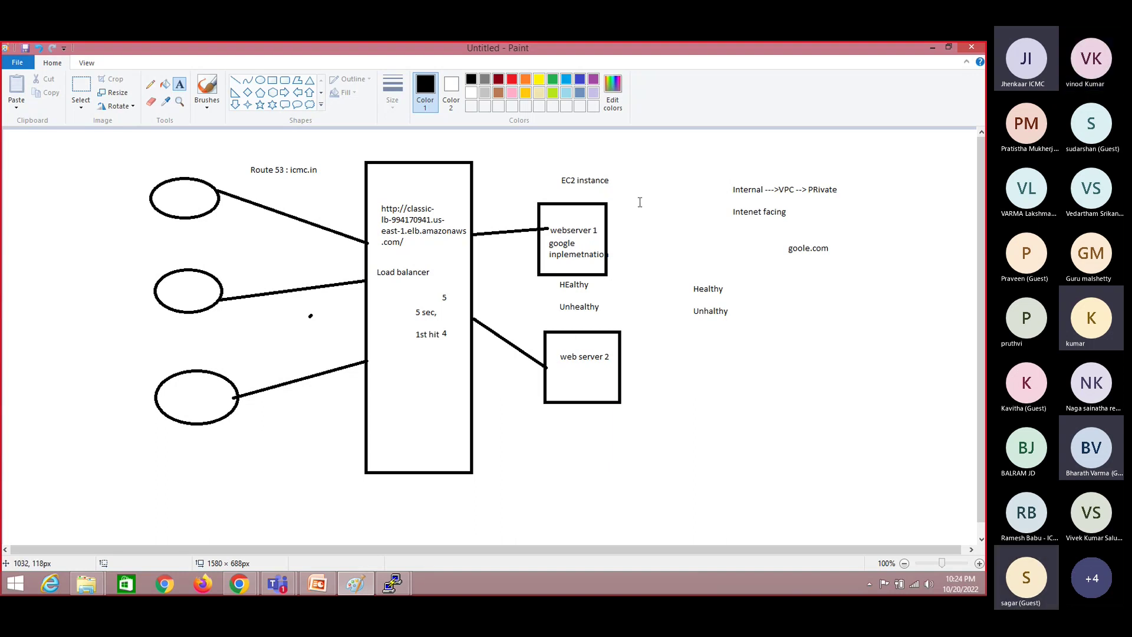
Add the number "50" beside the webserver 1 box and "20" beside the web server 2 box.
{"action": "left_click_drag", "start_coordinate": [640, 203], "coordinate": [727, 402]}
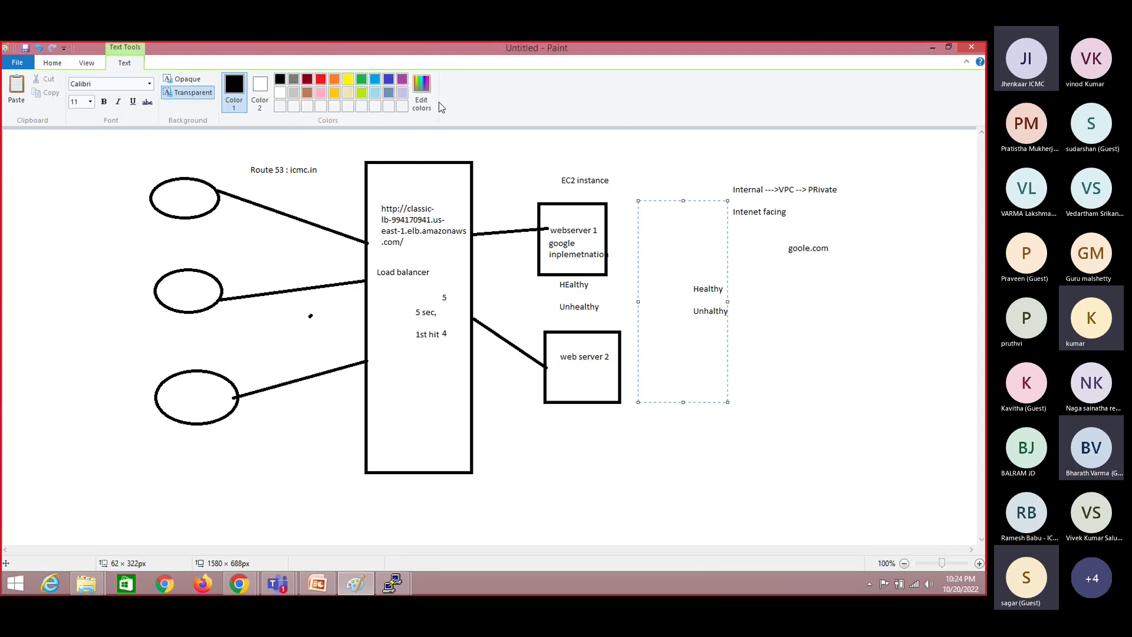
{"action": "type", "text": "50"}
{"action": "left_click", "coordinate": [882, 475]}
{"action": "left_click", "coordinate": [632, 361]}
{"action": "type", "text": "50"}
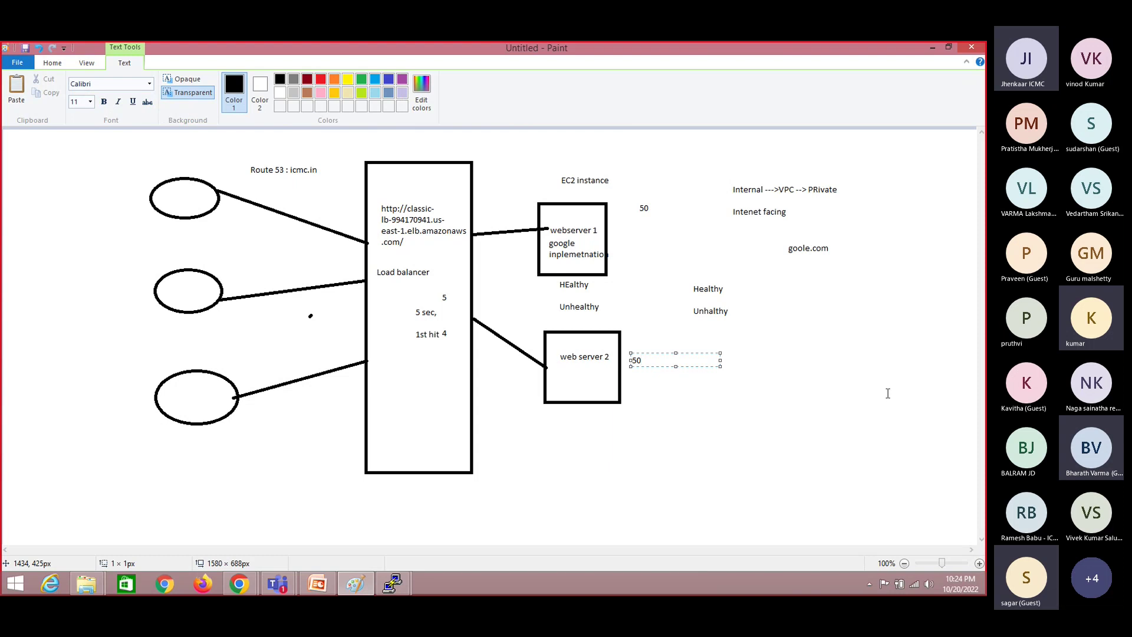
{"action": "key", "text": "BackSpace"}
{"action": "key", "text": "BackSpace"}
{"action": "type", "text": "20"}
Look at the Teams meeting again, and switch back to the Paint diagram.
{"action": "key", "text": "alt+Tab"}
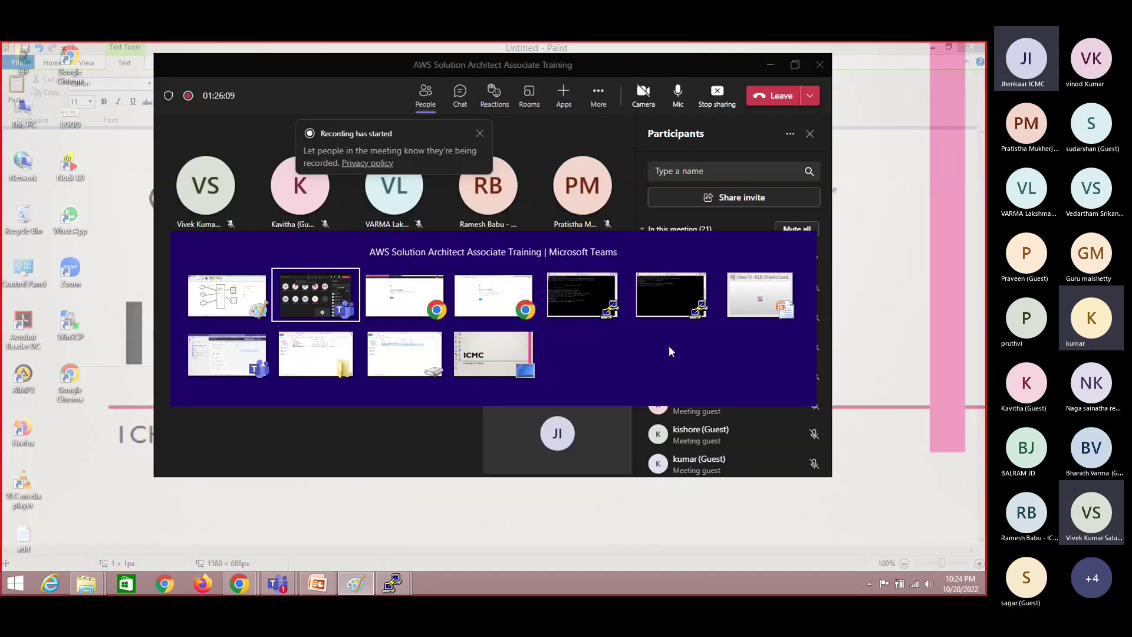
{"action": "key", "text": "alt+Tab"}
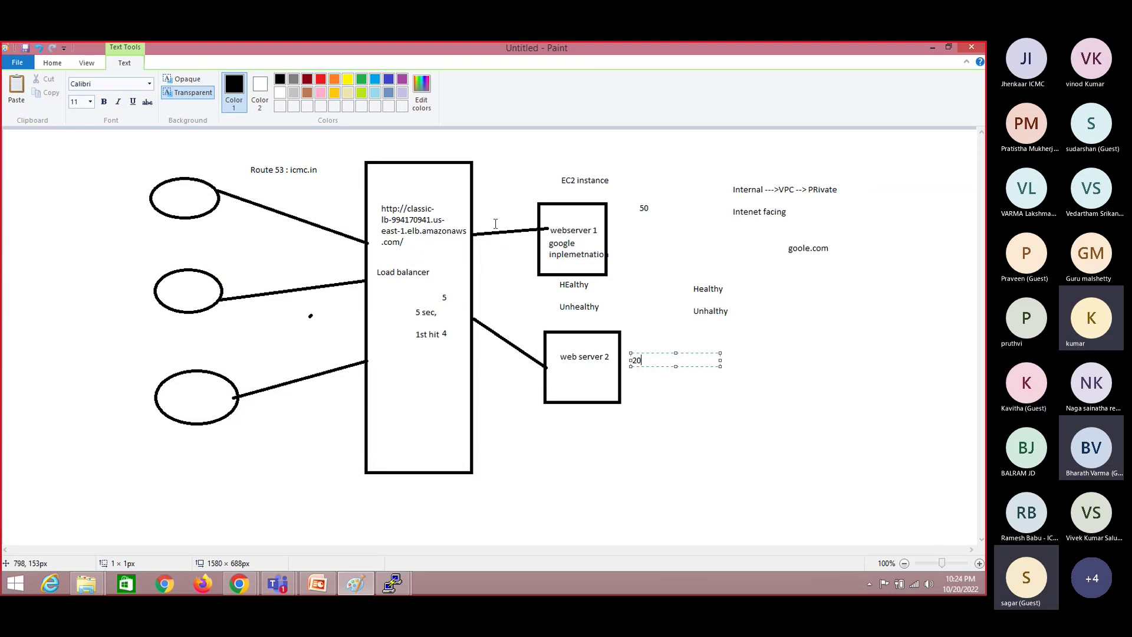
{"action": "key", "text": "alt+Tab"}
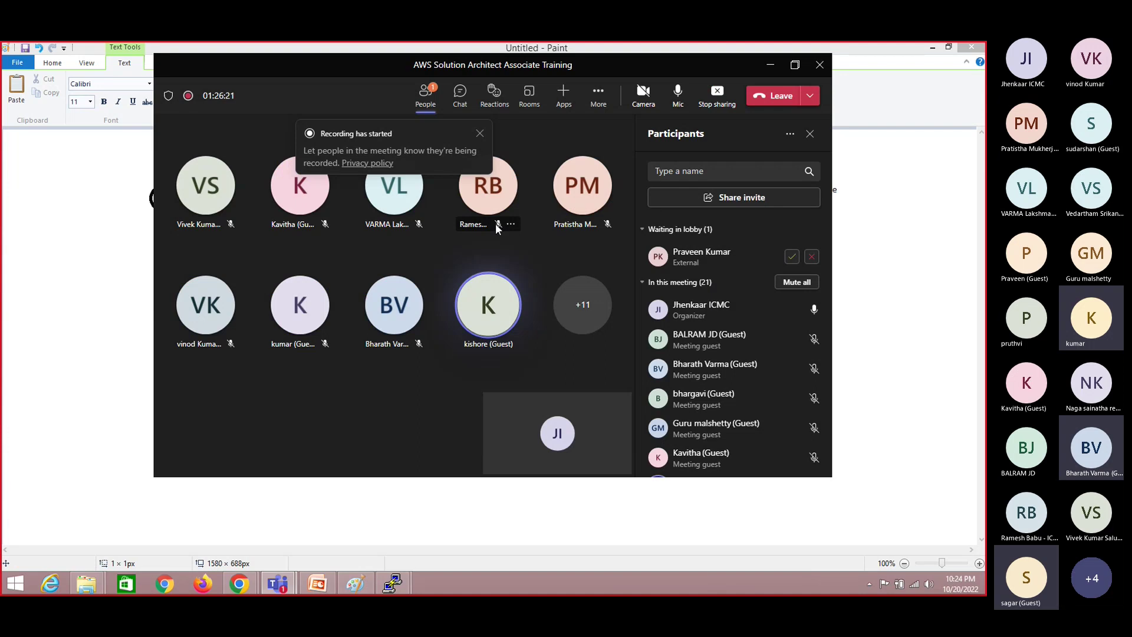
{"action": "key", "text": "alt+Tab"}
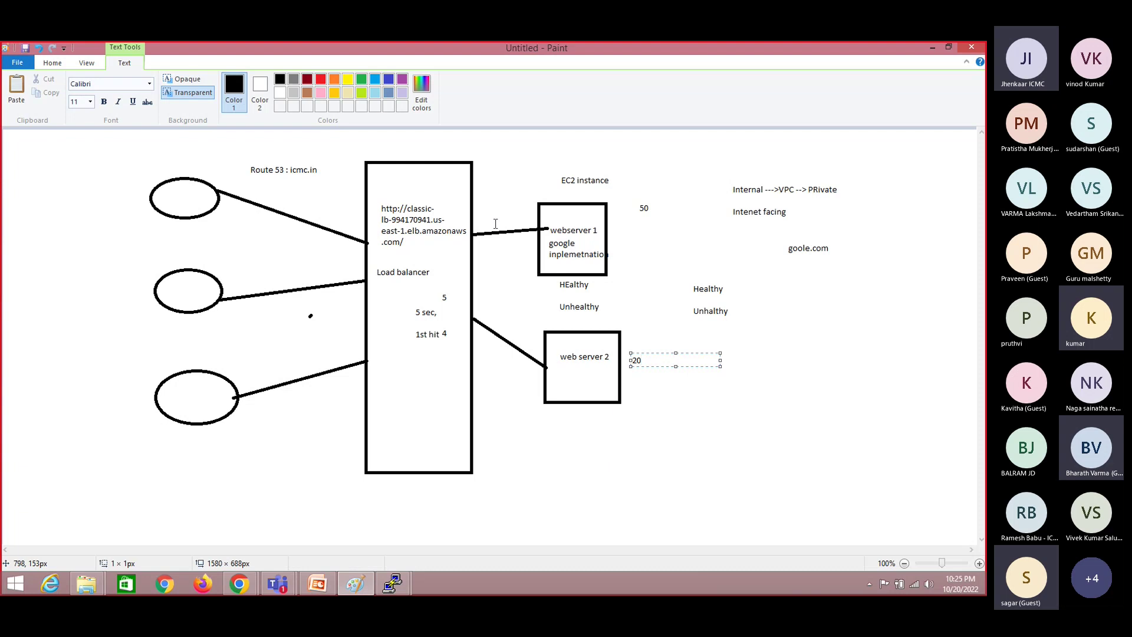
{"action": "key", "text": "alt+Tab"}
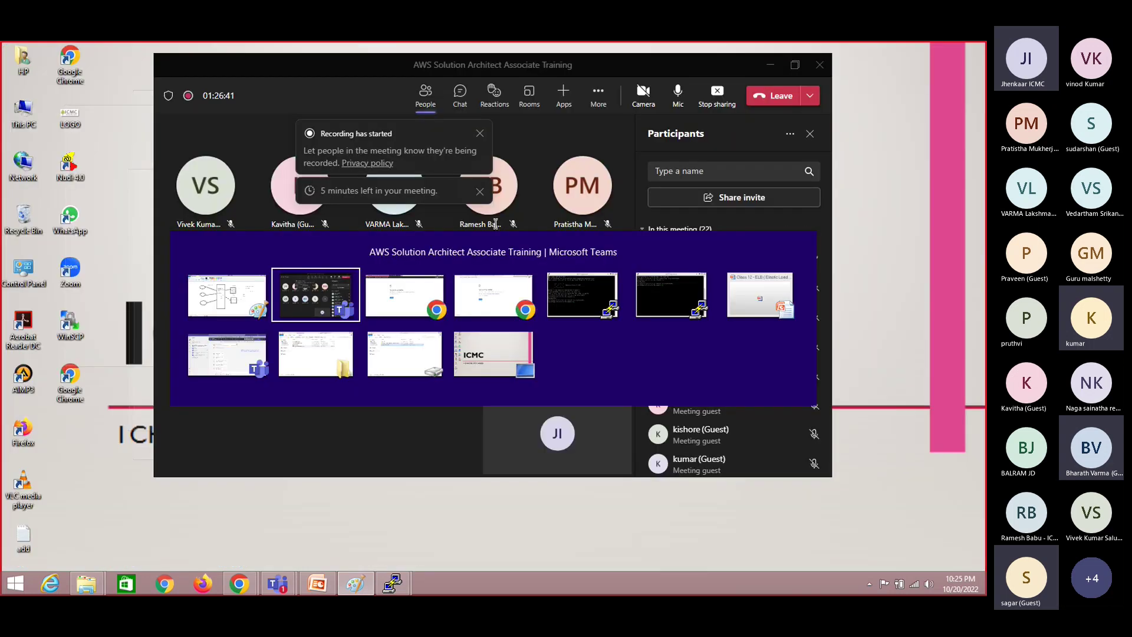
{"action": "key", "text": "Escape"}
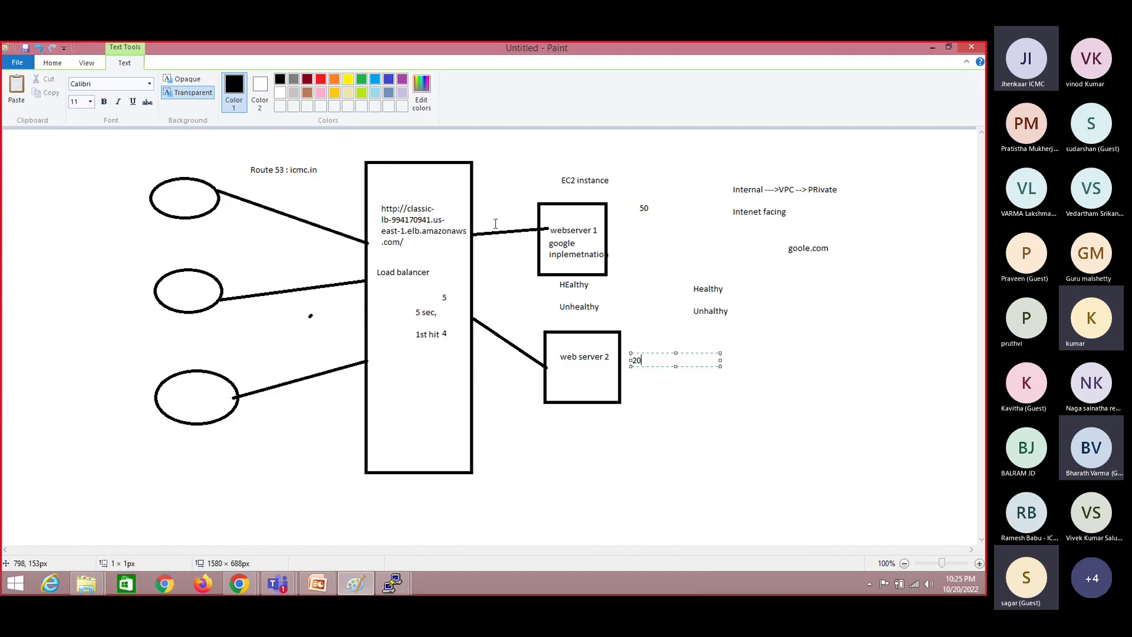
Add a text note listing "Security group", "EC2 instance" and "Load balancer" in the empty area beyond the web server 2 box.
{"action": "left_click", "coordinate": [845, 392]}
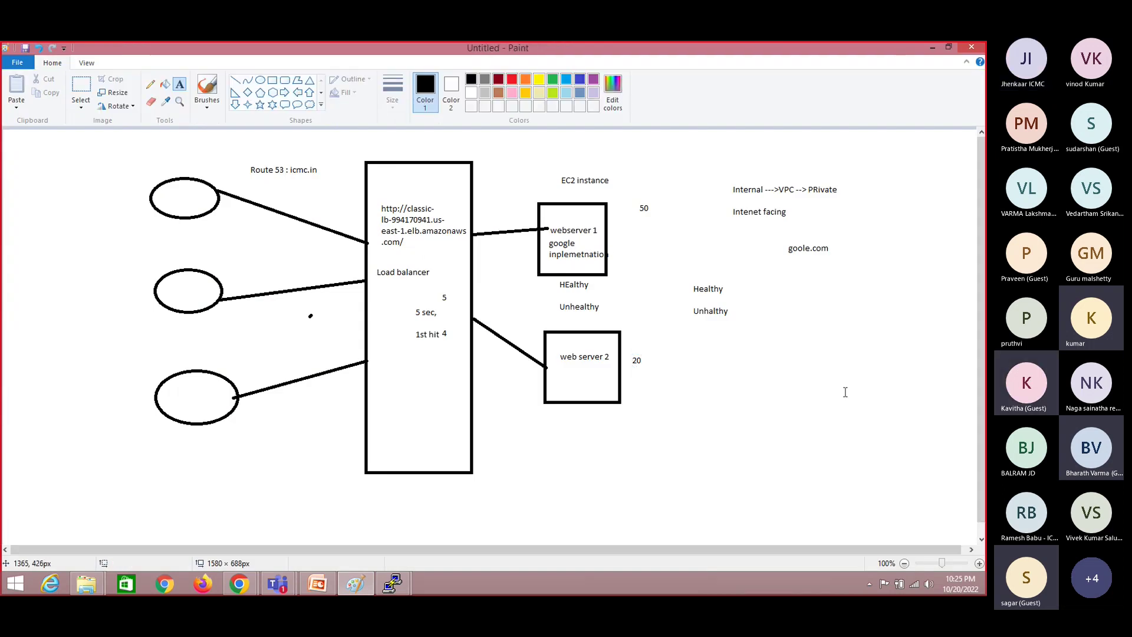
{"action": "left_click", "coordinate": [844, 392]}
{"action": "type", "text": "Security "}
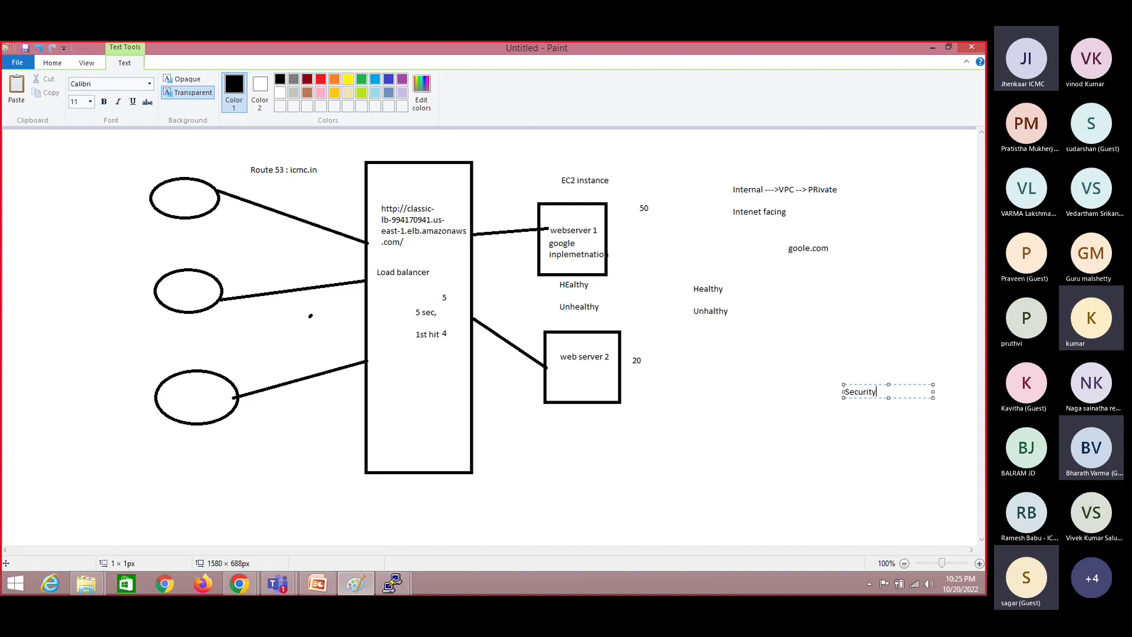
{"action": "type", "text": "group"}
{"action": "key", "text": "Return"}
{"action": "key", "text": "Return"}
{"action": "type", "text": "EC2 instance"}
{"action": "key", "text": "Return"}
{"action": "type", "text": "Loa"}
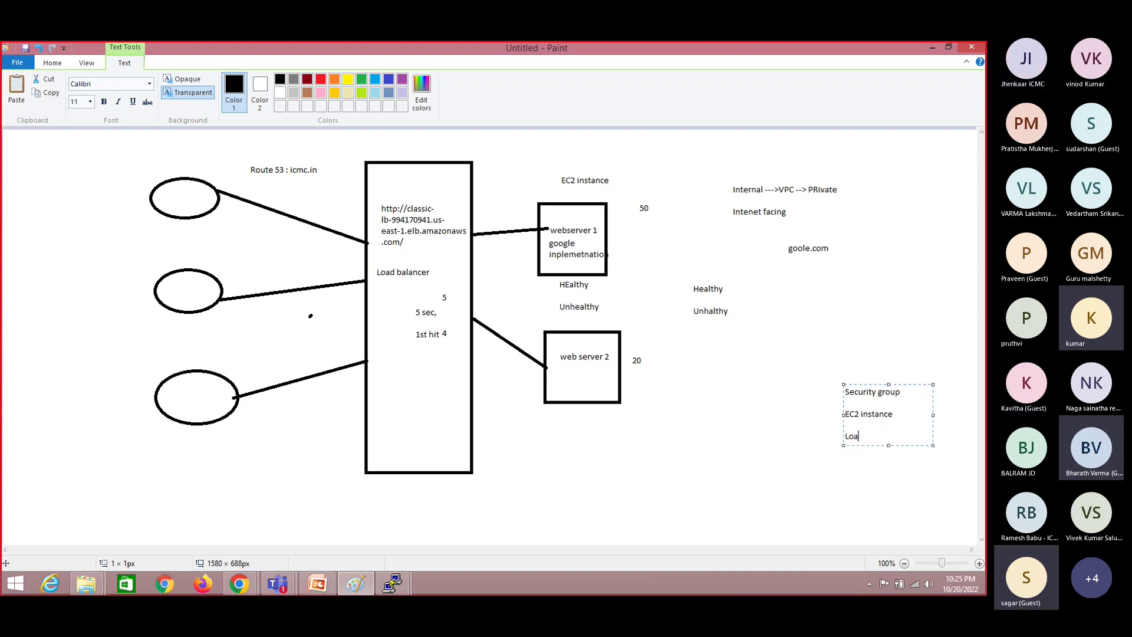
{"action": "type", "text": "d balancer"}
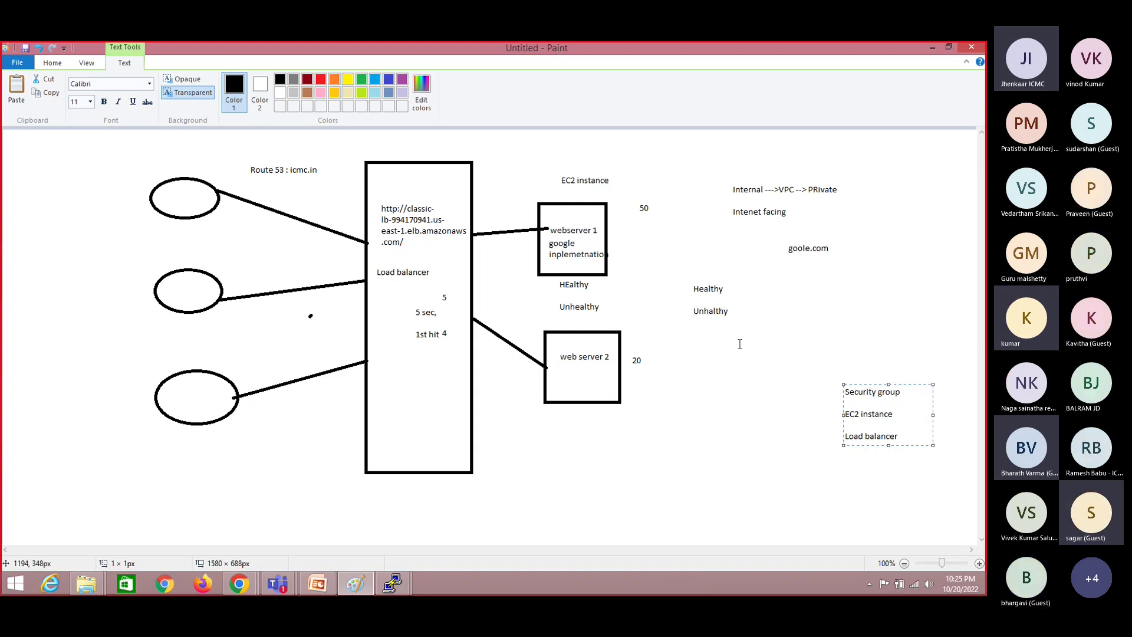
{"action": "left_click_drag", "start_coordinate": [620, 231], "coordinate": [707, 270]}
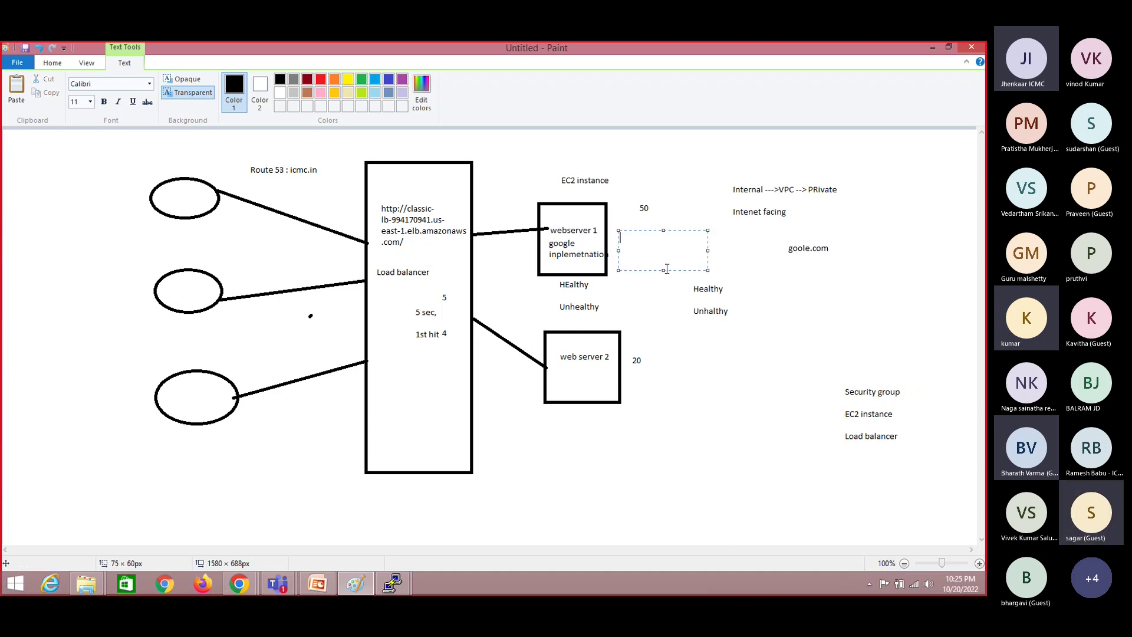
{"action": "left_click_drag", "start_coordinate": [391, 175], "coordinate": [441, 202]}
{"action": "left_click", "coordinate": [283, 174]}
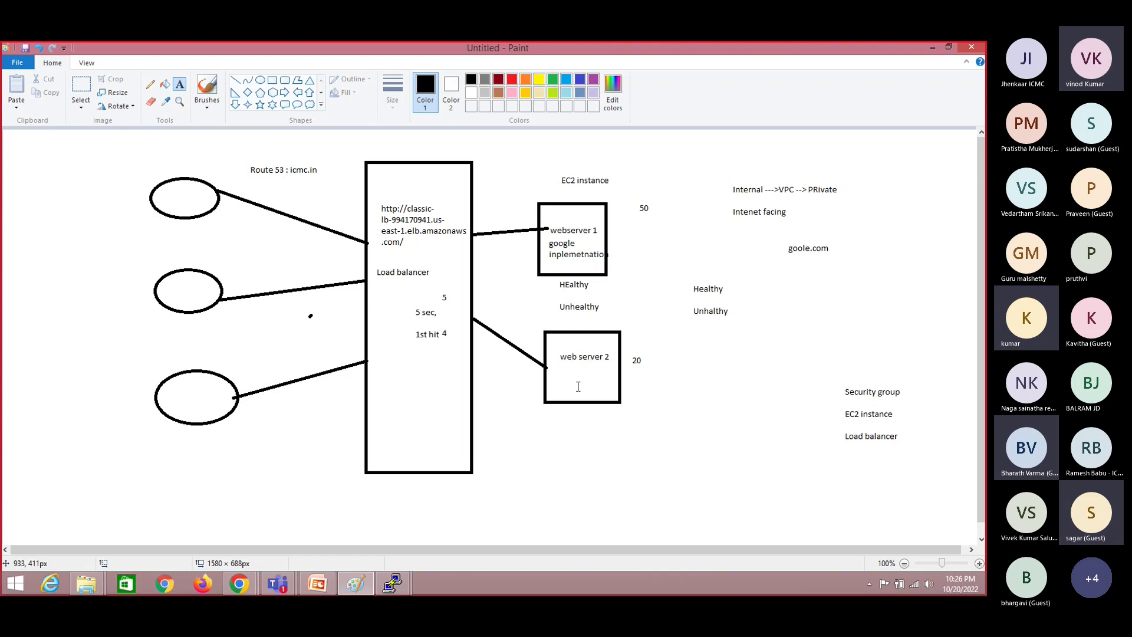
{"action": "left_click", "coordinate": [569, 415]}
{"action": "left_click", "coordinate": [545, 418]}
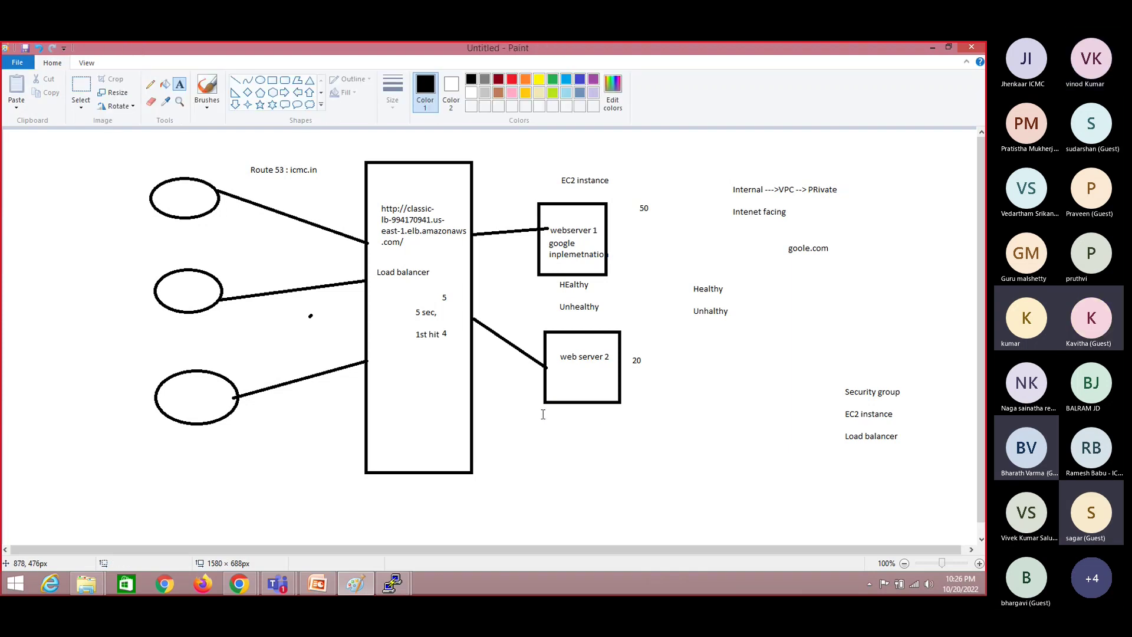
{"action": "left_click", "coordinate": [517, 178]}
{"action": "left_click_drag", "start_coordinate": [518, 179], "coordinate": [671, 437]}
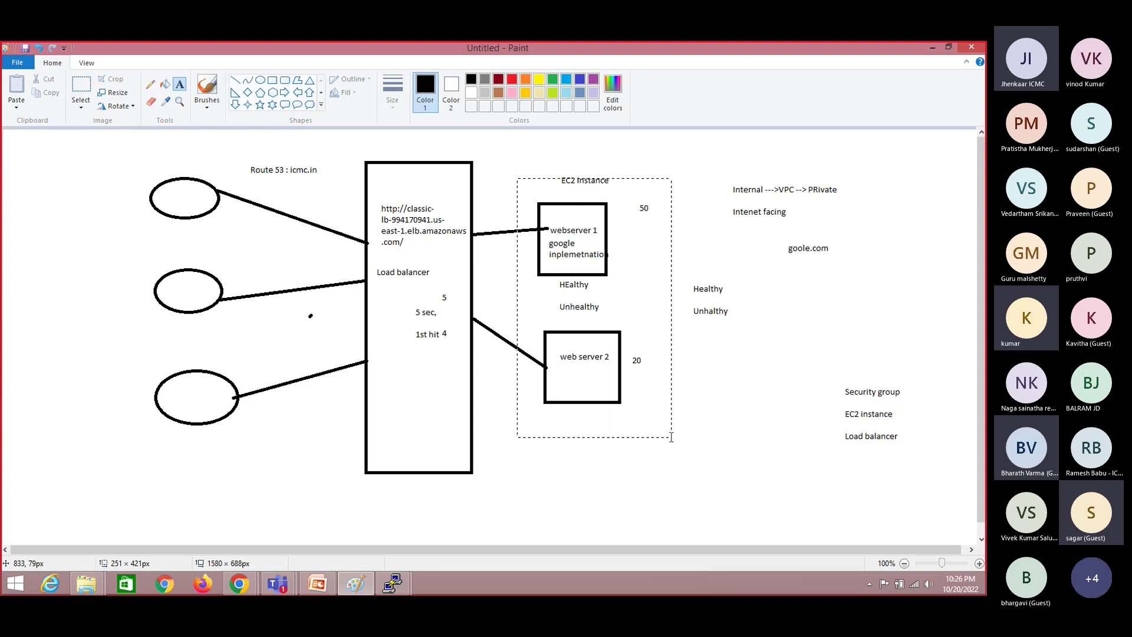
{"action": "left_click_drag", "start_coordinate": [671, 437], "coordinate": [673, 438]}
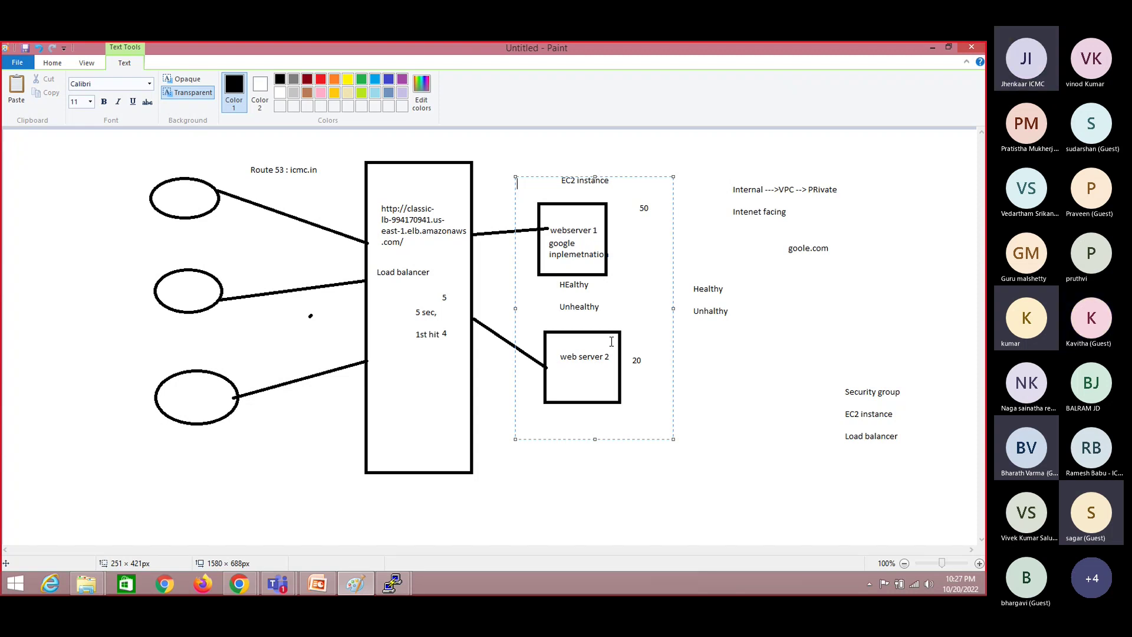
{"action": "left_click", "coordinate": [698, 420]}
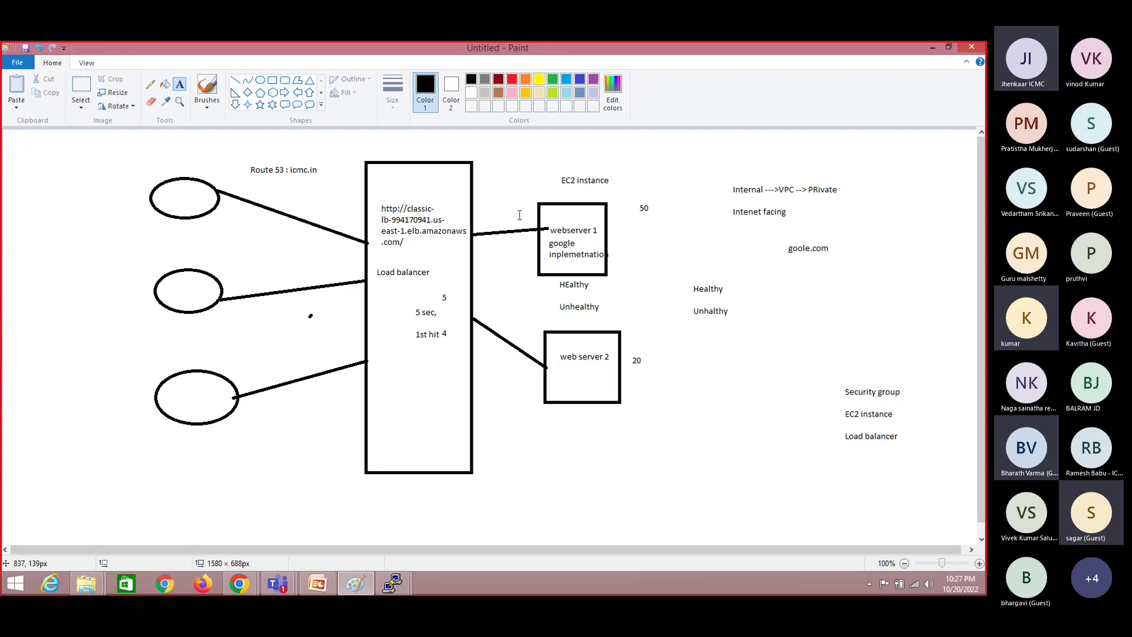
{"action": "left_click_drag", "start_coordinate": [516, 180], "coordinate": [688, 417]}
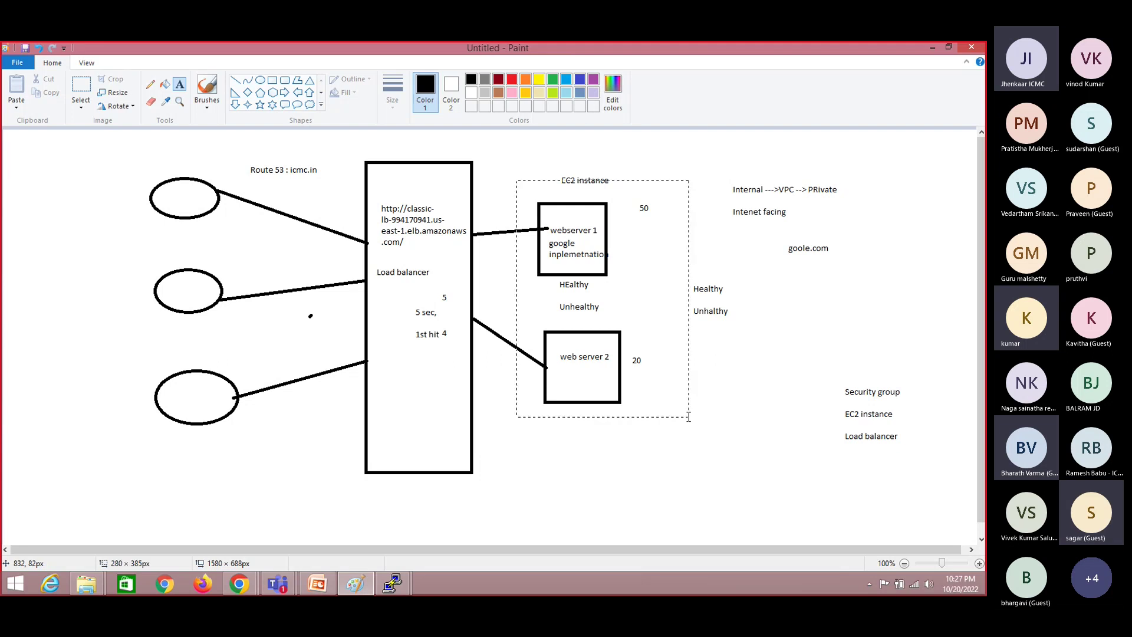
{"action": "left_click", "coordinate": [579, 135]}
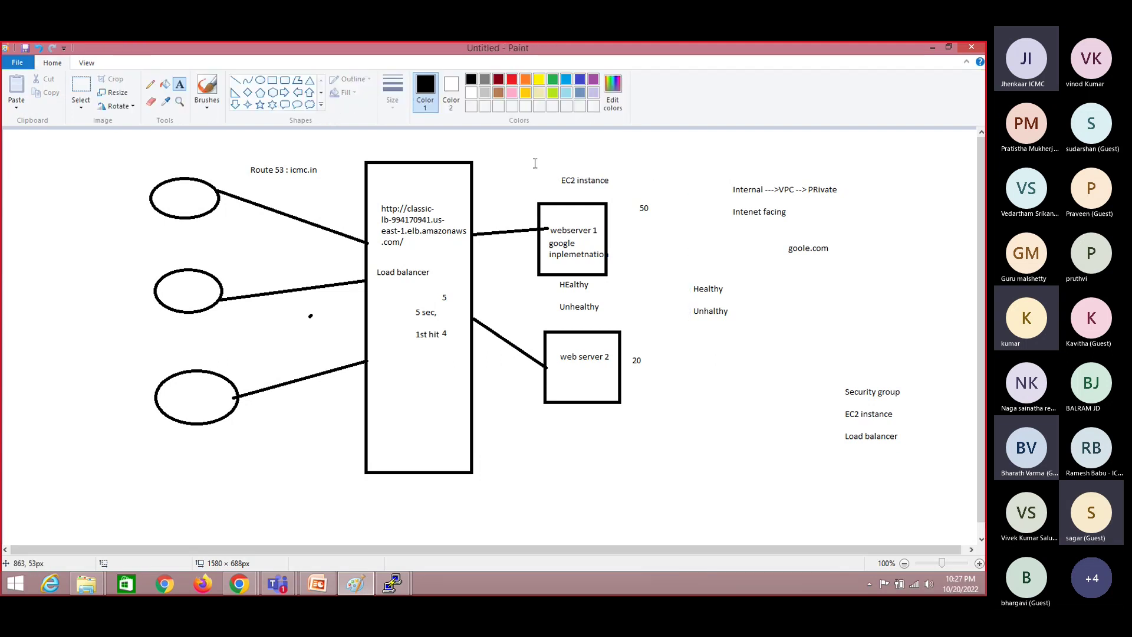
Add the letter "A" beside the "EC2 instance" label above the webserver 1 box.
{"action": "left_click_drag", "start_coordinate": [525, 179], "coordinate": [633, 299]}
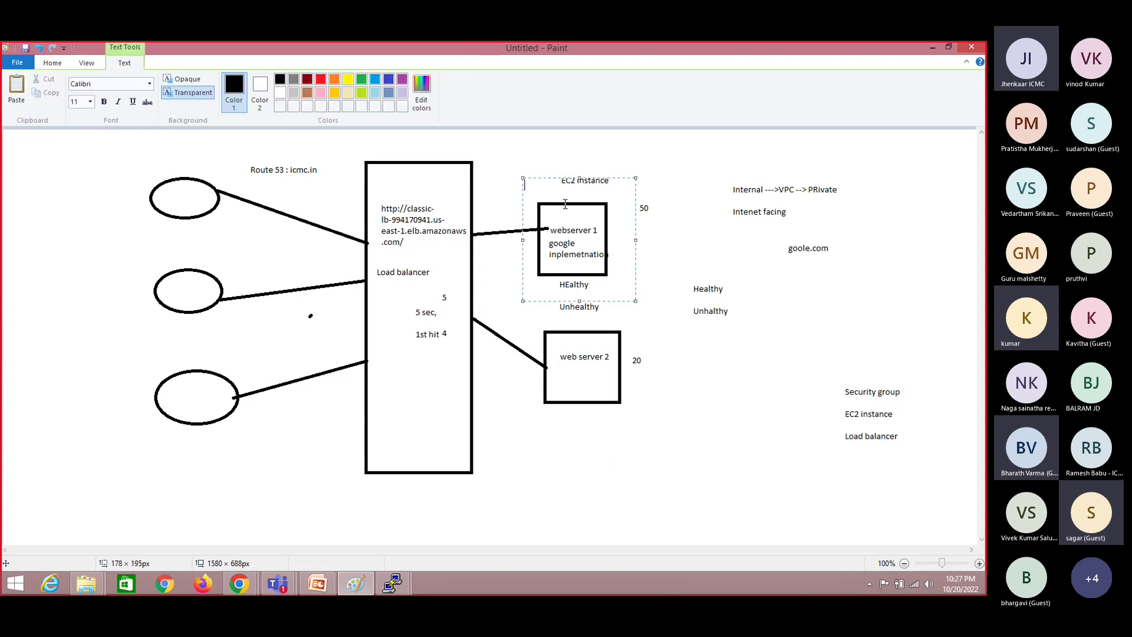
{"action": "key", "text": "alt+Tab"}
{"action": "type", "text": "AZ"}
{"action": "key", "text": "BackSpace"}
{"action": "left_click", "coordinate": [527, 329]}
{"action": "left_click", "coordinate": [527, 329]}
{"action": "type", "text": "AZ"}
{"action": "key", "text": "BackSpace"}
{"action": "key", "text": "BackSpace"}
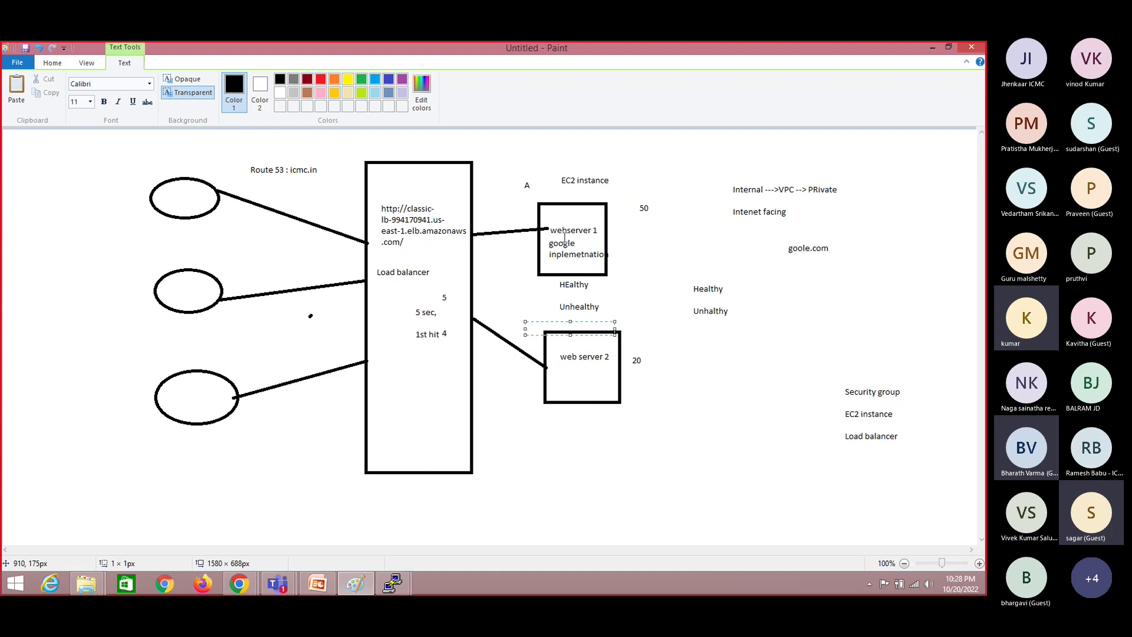
{"action": "key", "text": "alt"}
{"action": "key", "text": "alt+Tab"}
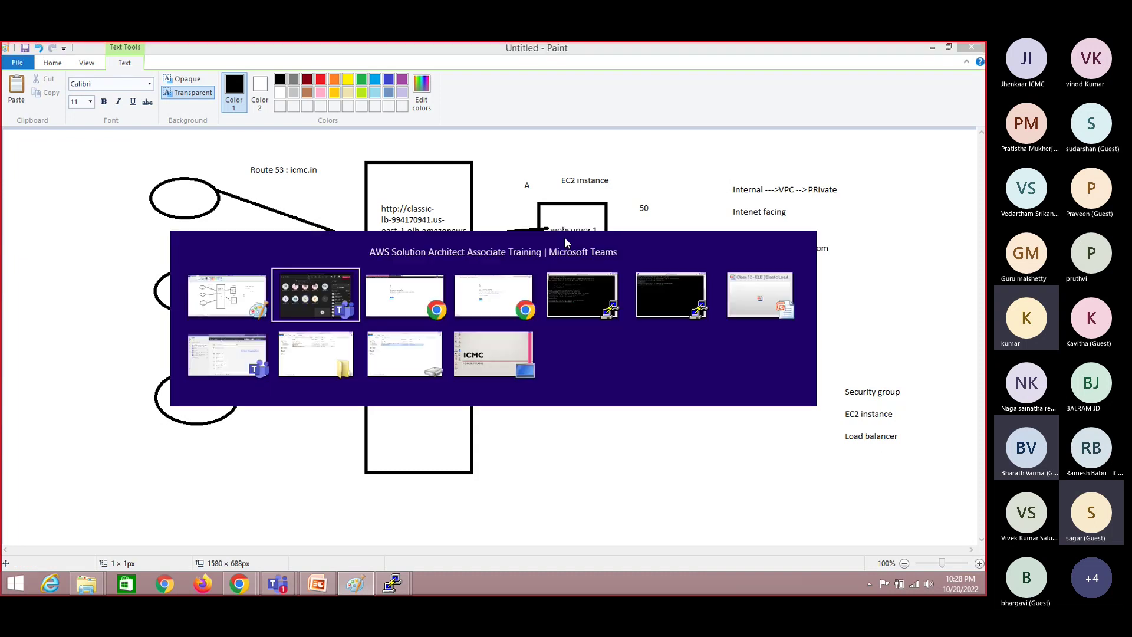
{"action": "key", "text": "alt+Tab"}
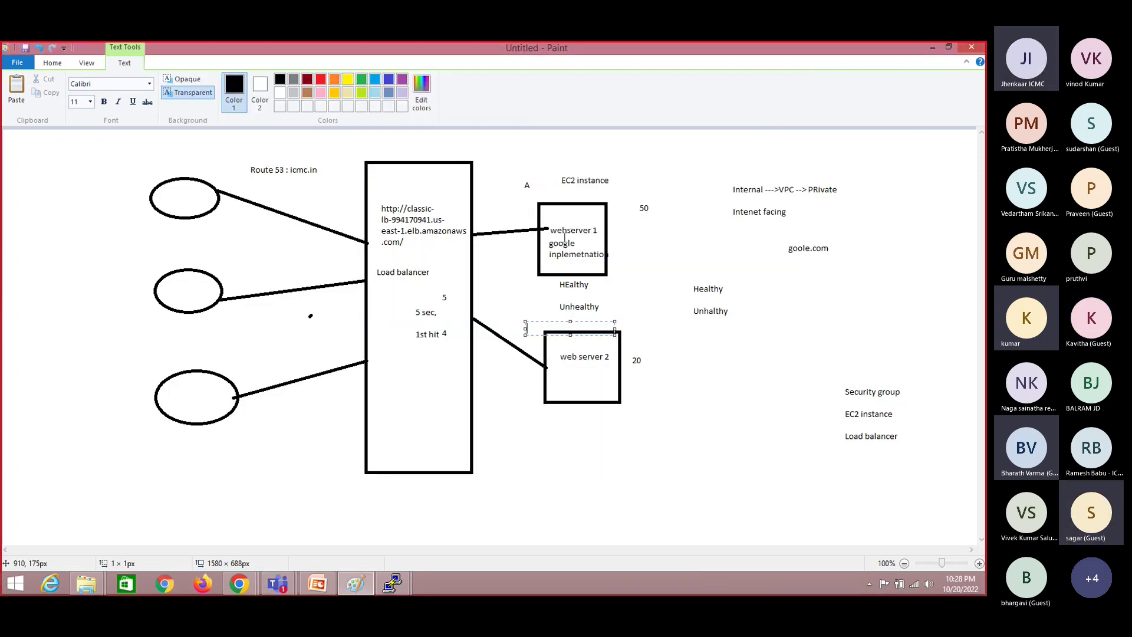
Add the text "Traffic --> uniformly distribute" inside the load balancer rectangle, below the "1st hit" line.
{"action": "left_click", "coordinate": [389, 380]}
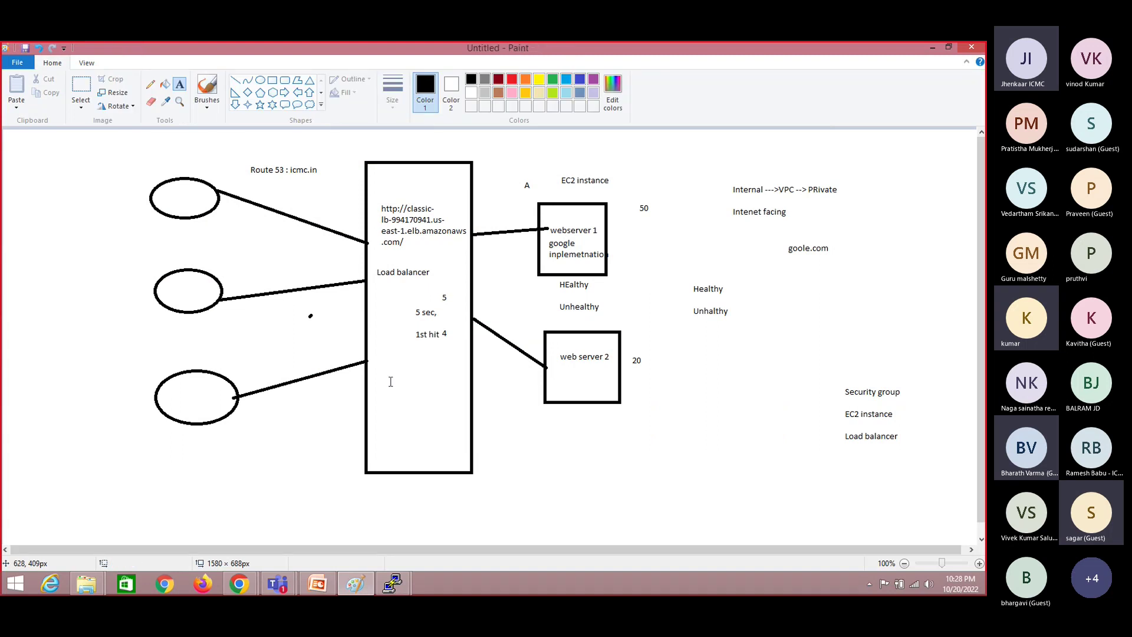
{"action": "left_click", "coordinate": [391, 381]}
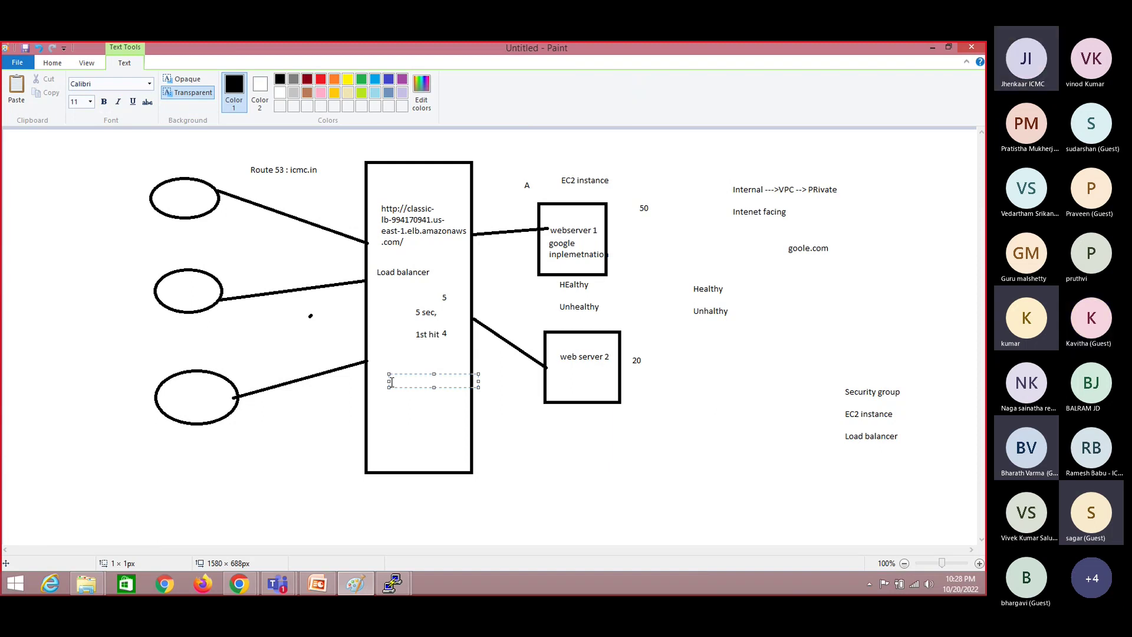
{"action": "type", "text": "Traffic"}
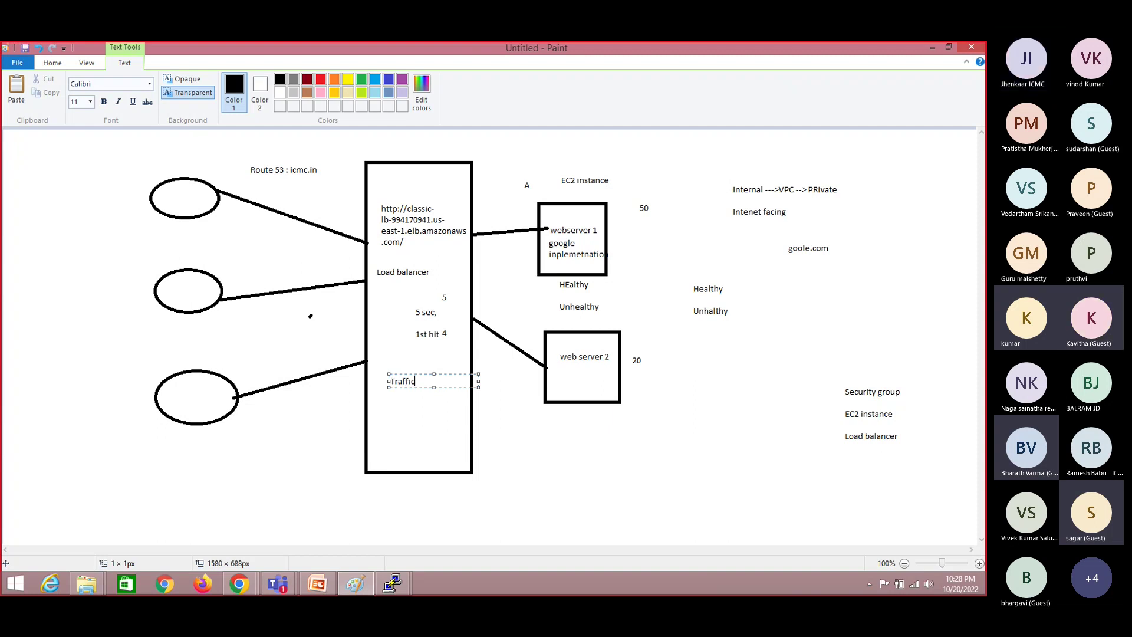
{"action": "type", "text": " --> un"}
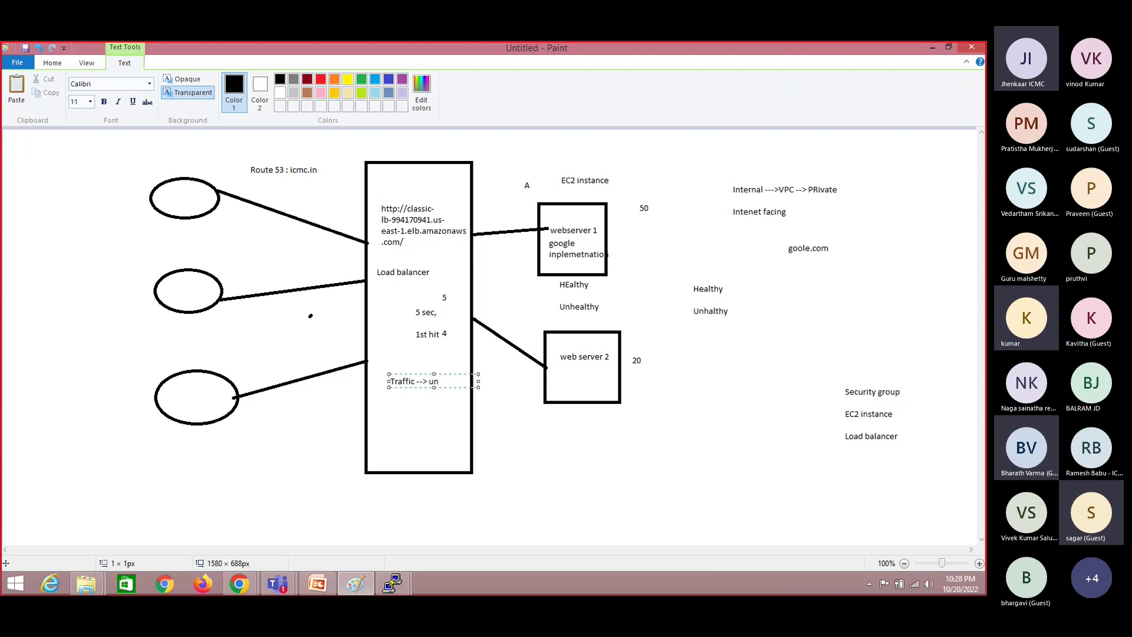
{"action": "type", "text": "iformly dis"}
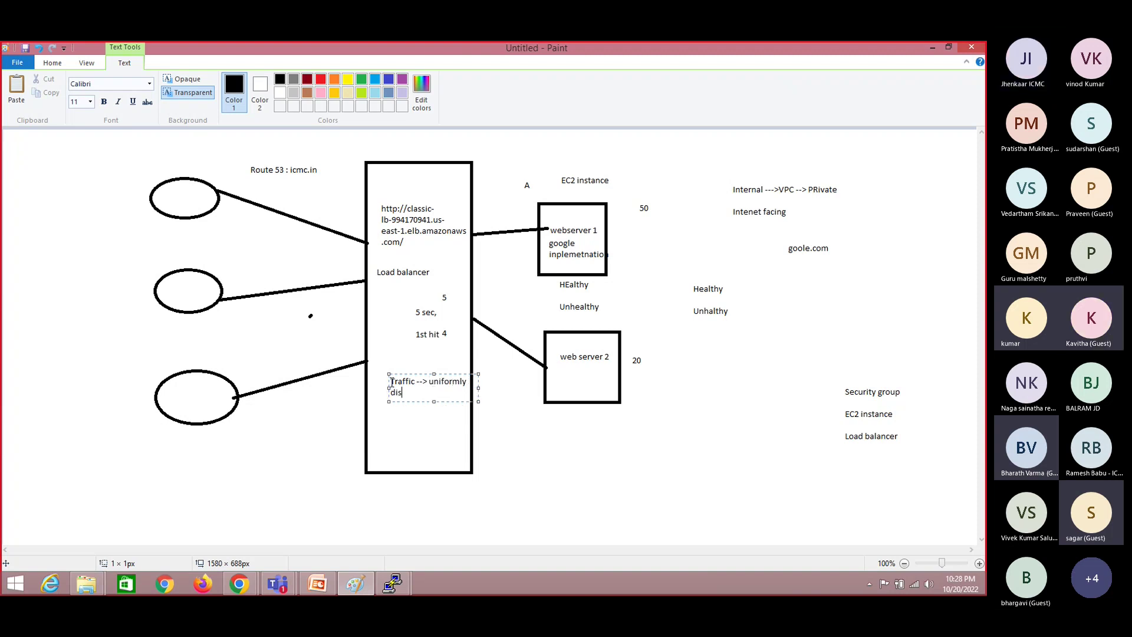
{"action": "type", "text": "tribute"}
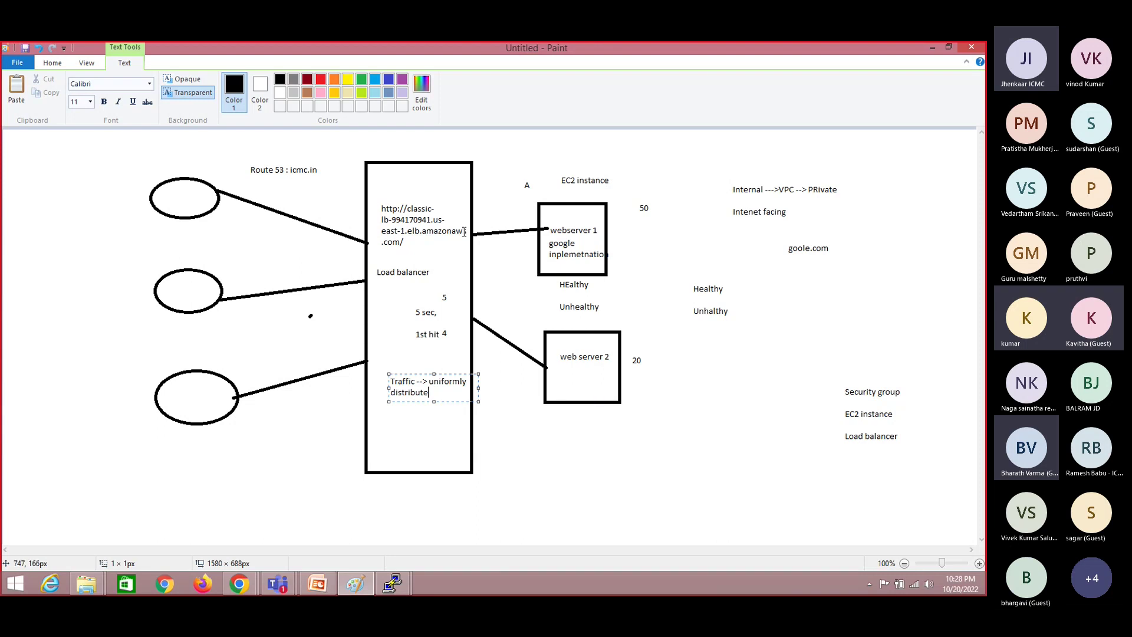
{"action": "left_click", "coordinate": [436, 151]}
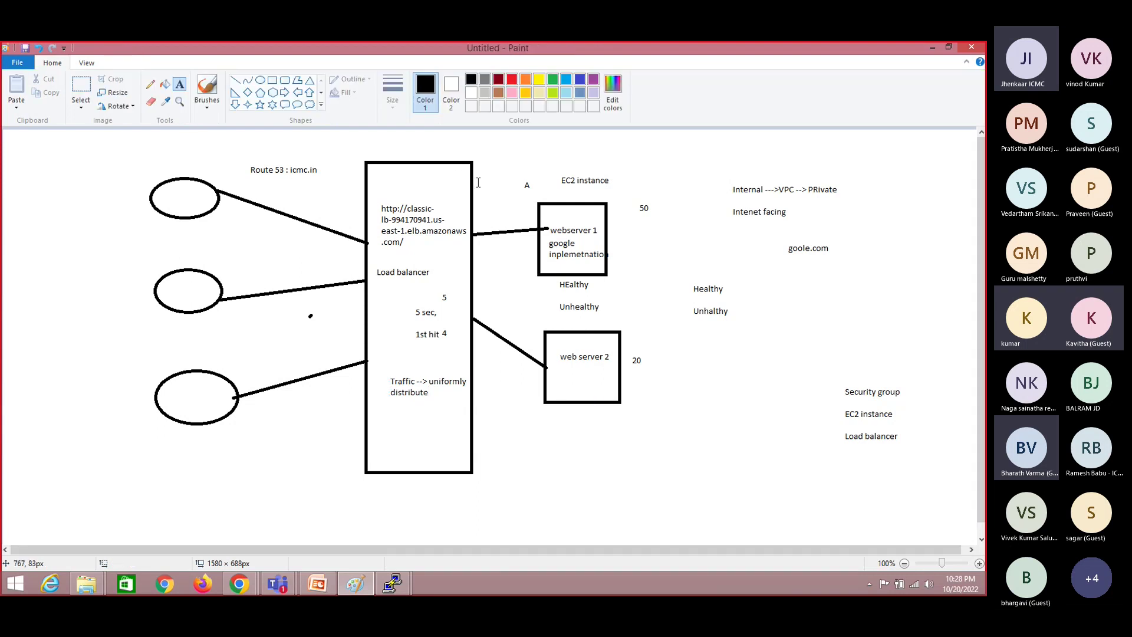
{"action": "left_click_drag", "start_coordinate": [484, 199], "coordinate": [574, 243]}
{"action": "left_click", "coordinate": [443, 400]}
{"action": "left_click_drag", "start_coordinate": [447, 360], "coordinate": [599, 372]}
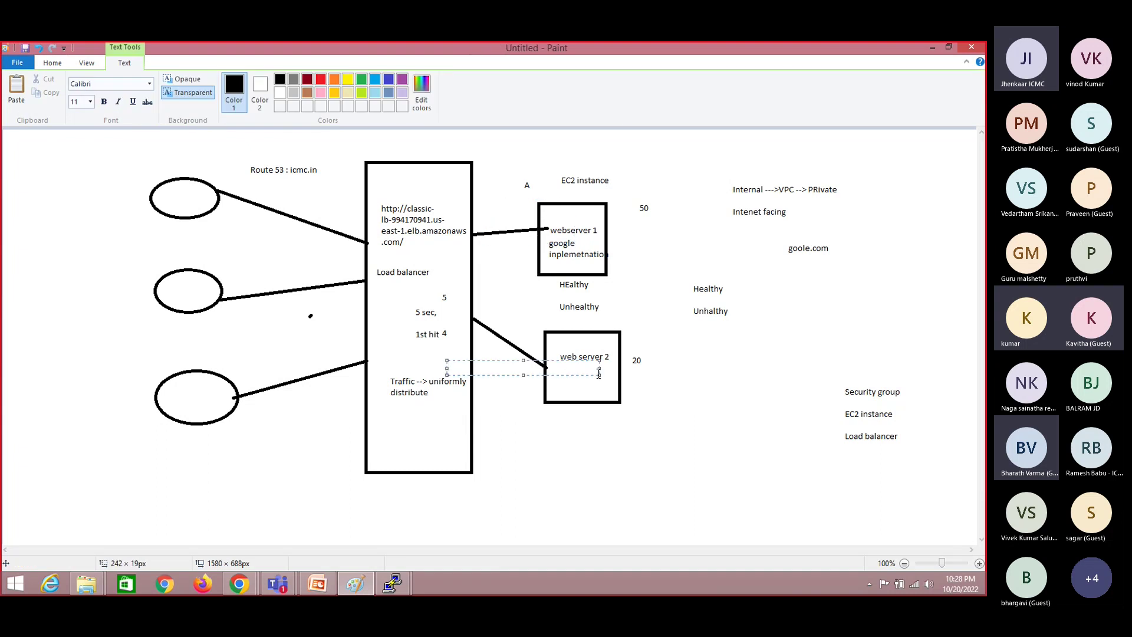
Add the label "Conditions" inside the load balancer rectangle, below the traffic note.
{"action": "left_click", "coordinate": [458, 416]}
{"action": "left_click", "coordinate": [386, 415]}
{"action": "type", "text": "Conditions"}
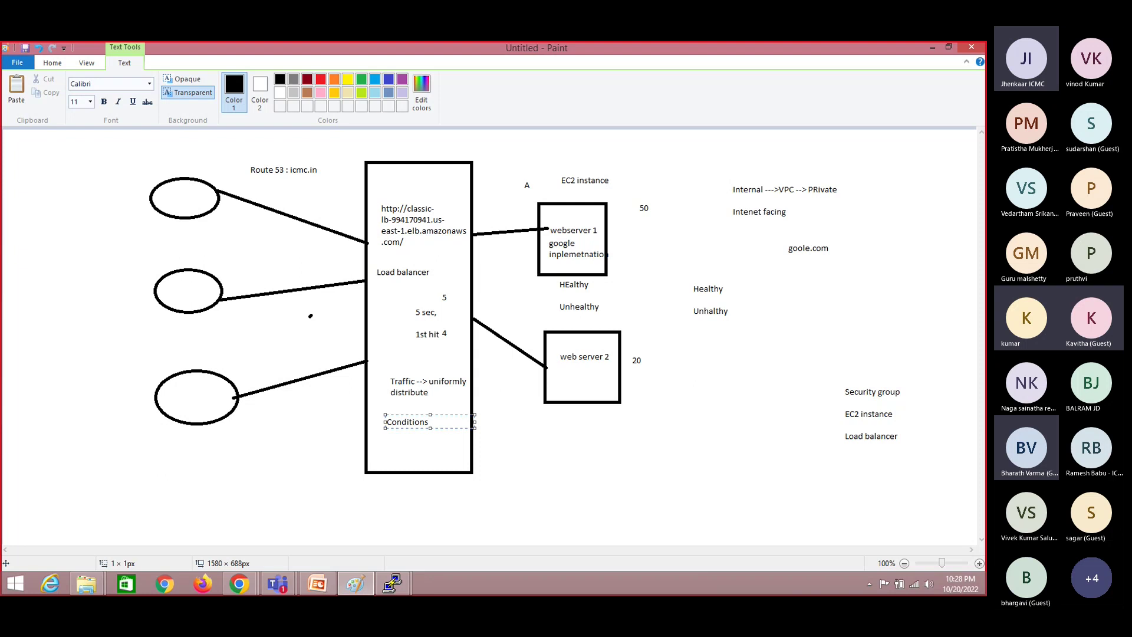
Switch to the Chrome window with the load balancer page and open google.com in that tab.
{"action": "key", "text": "alt+Tab"}
{"action": "key", "text": "alt+Tab"}
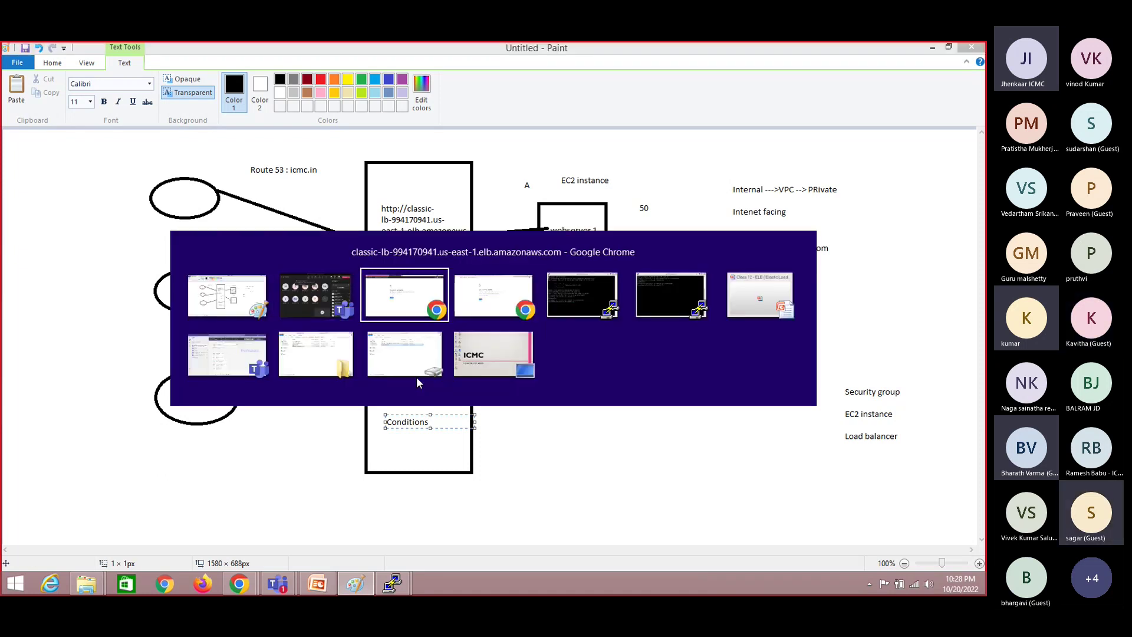
{"action": "left_click", "coordinate": [313, 73]}
{"action": "type", "text": "goo"}
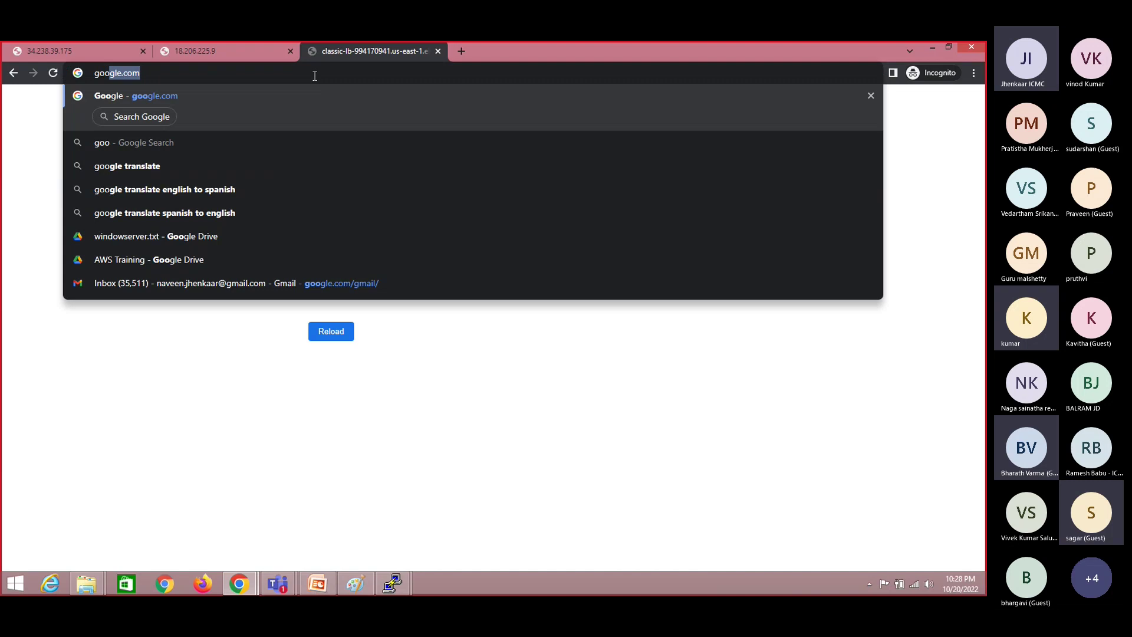
{"action": "key", "text": "Return"}
Extend the Google address with the path /drive and load the page.
{"action": "left_click", "coordinate": [315, 73]}
{"action": "left_click", "coordinate": [315, 73]}
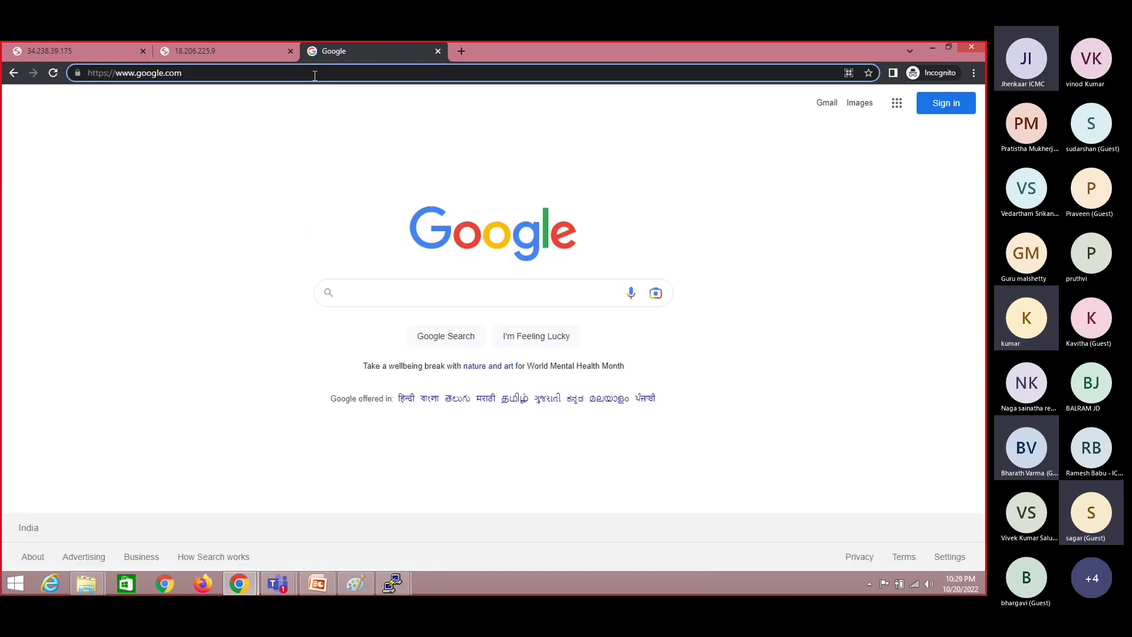
{"action": "type", "text": "/drive"}
{"action": "key", "text": "Return"}
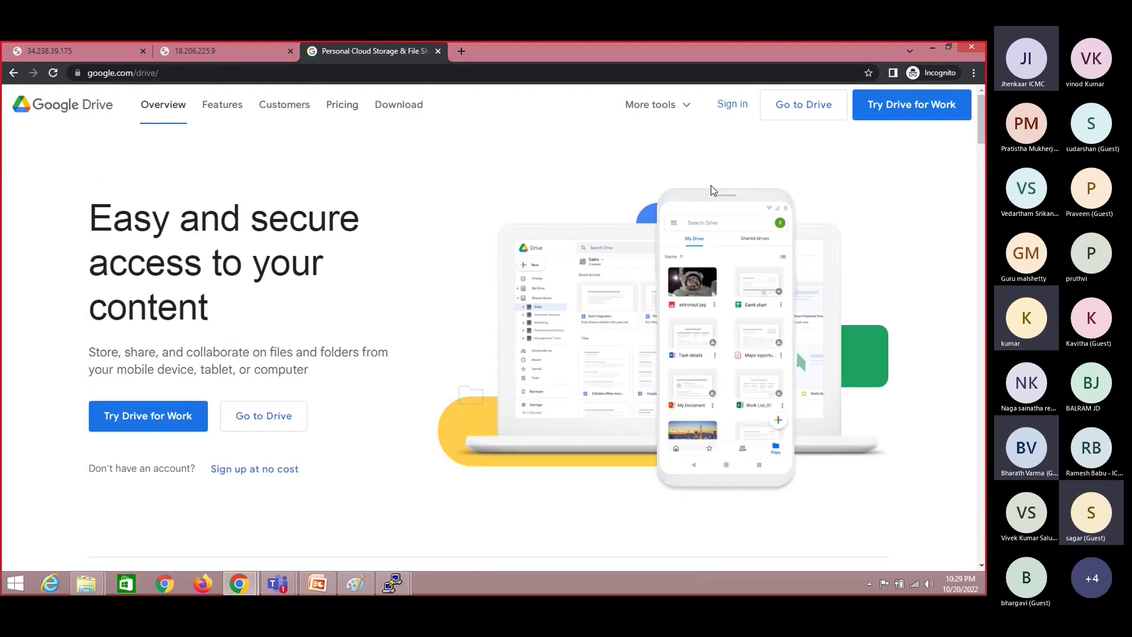
Replace the drive path in the Google address with gmail and load the page.
{"action": "left_click", "coordinate": [208, 73]}
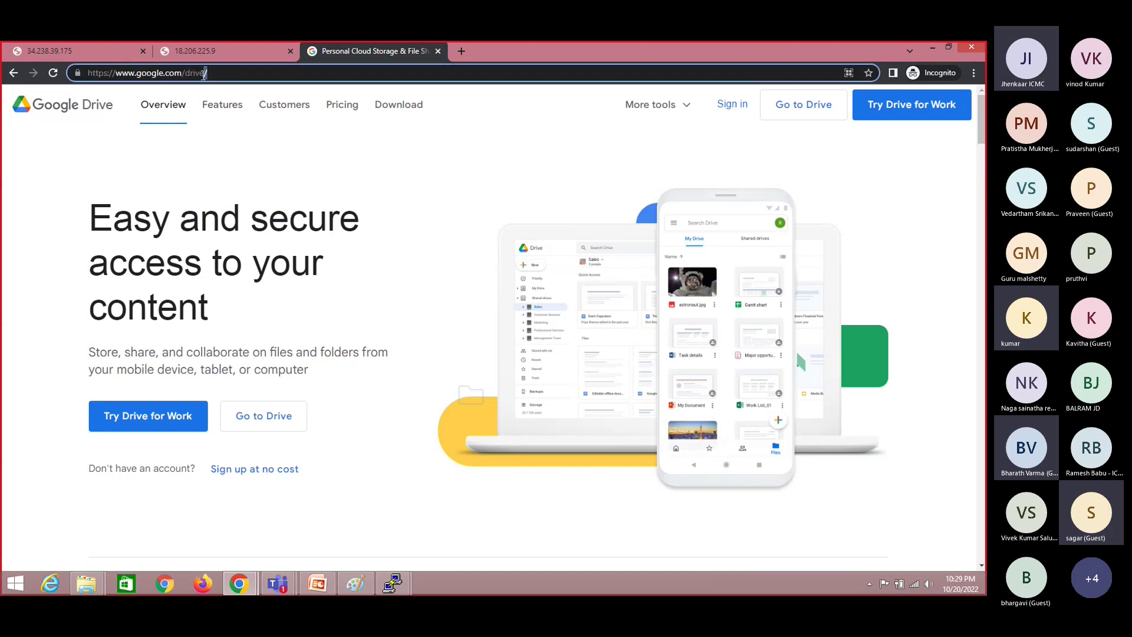
{"action": "key", "text": "BackSpace"}
{"action": "key", "text": "BackSpace"}
{"action": "key", "text": "BackSpace"}
{"action": "key", "text": "BackSpace"}
{"action": "key", "text": "BackSpace"}
{"action": "key", "text": "BackSpace"}
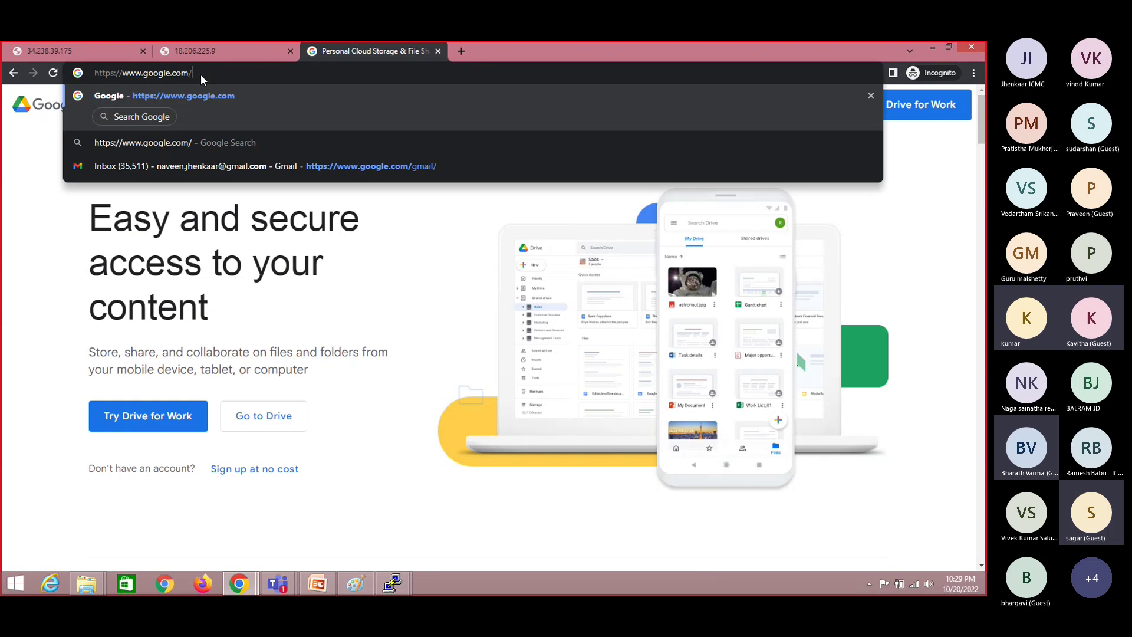
{"action": "type", "text": "gmail"}
{"action": "key", "text": "Return"}
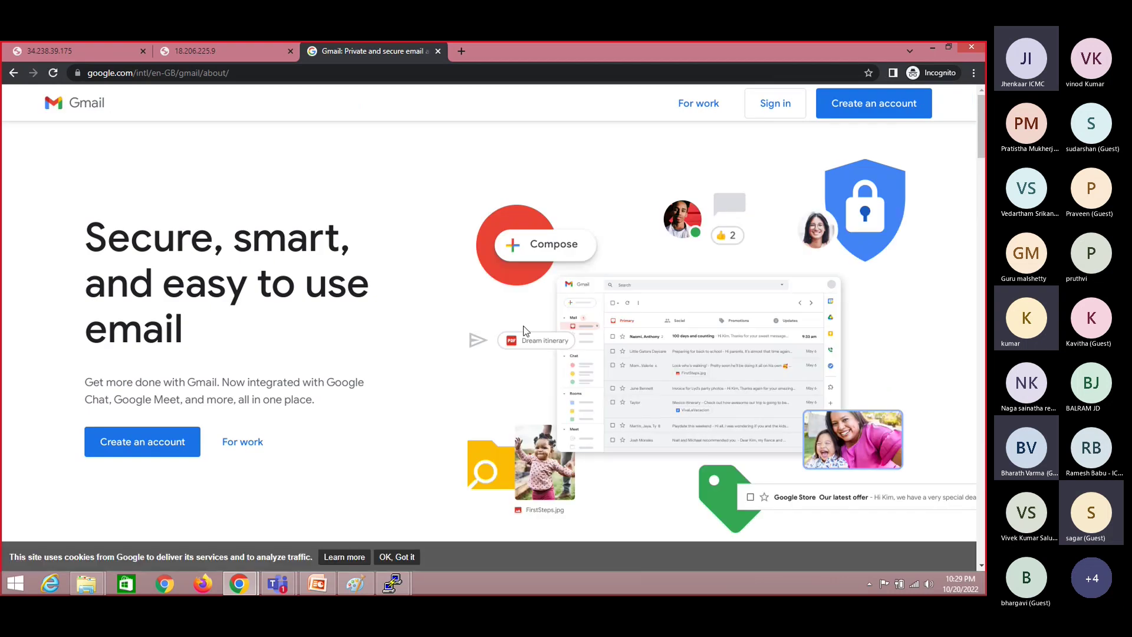
Switch back to the Paint diagram and finish editing the "Conditions" label.
{"action": "left_click", "coordinate": [238, 73]}
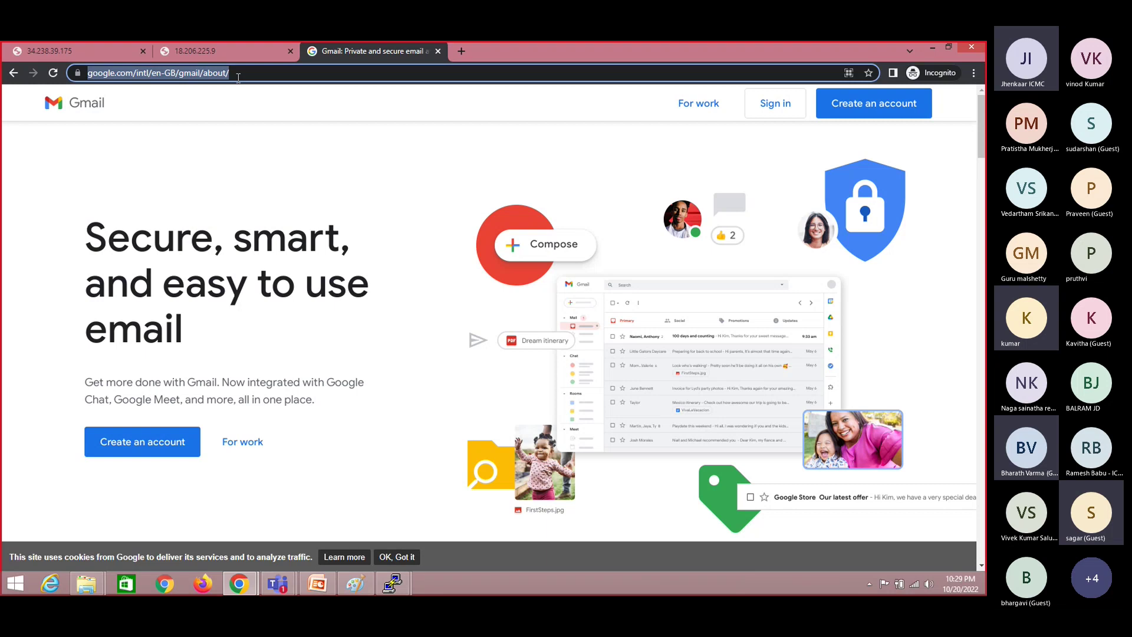
{"action": "key", "text": "alt+Tab"}
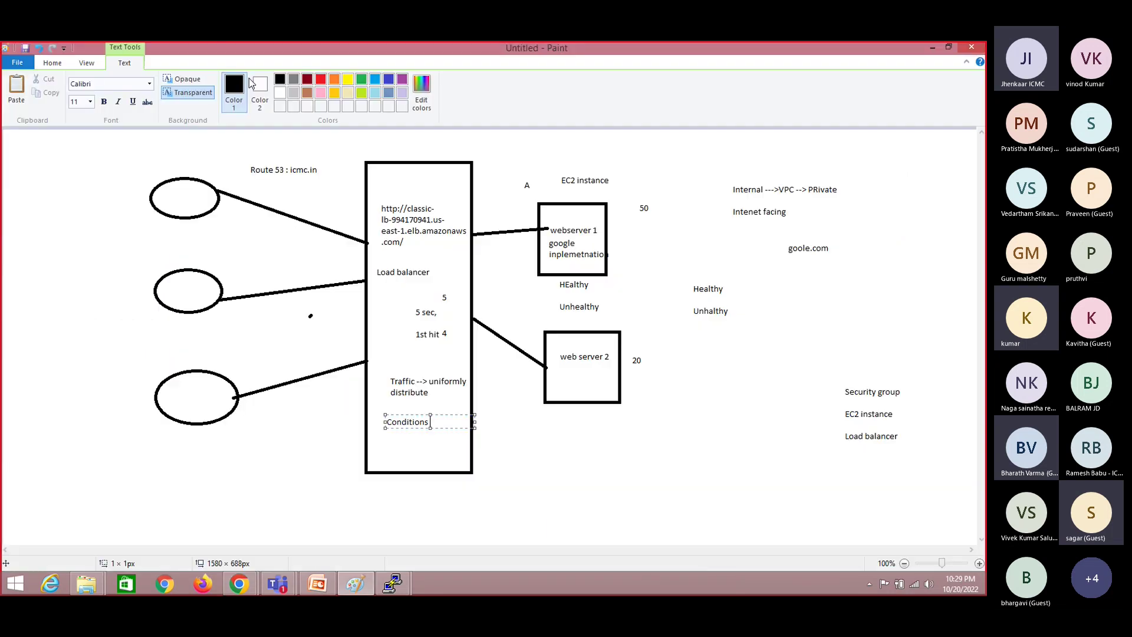
{"action": "left_click", "coordinate": [392, 286]}
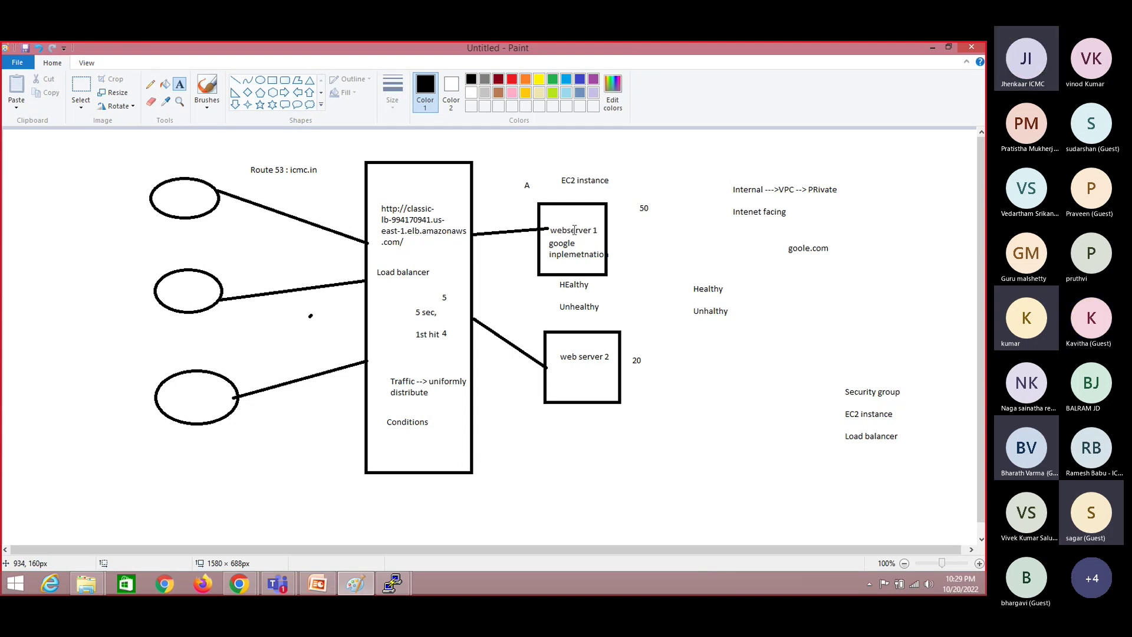
Switch to the Chrome window showing Gmail and copy the full address of the page.
{"action": "left_click", "coordinate": [387, 405]}
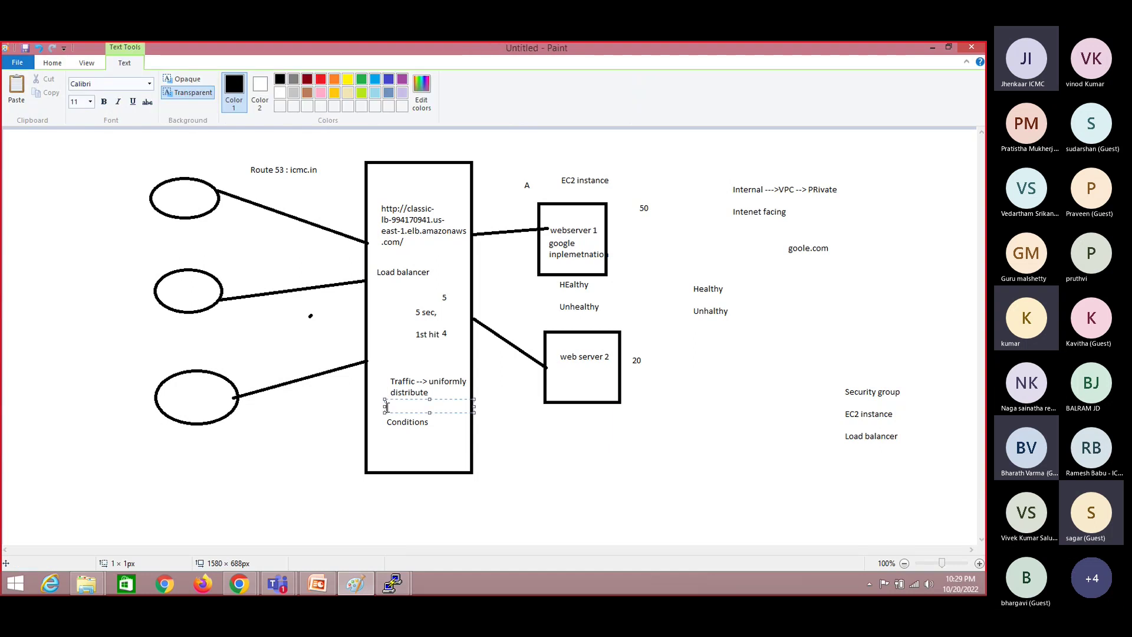
{"action": "key", "text": "alt+Tab"}
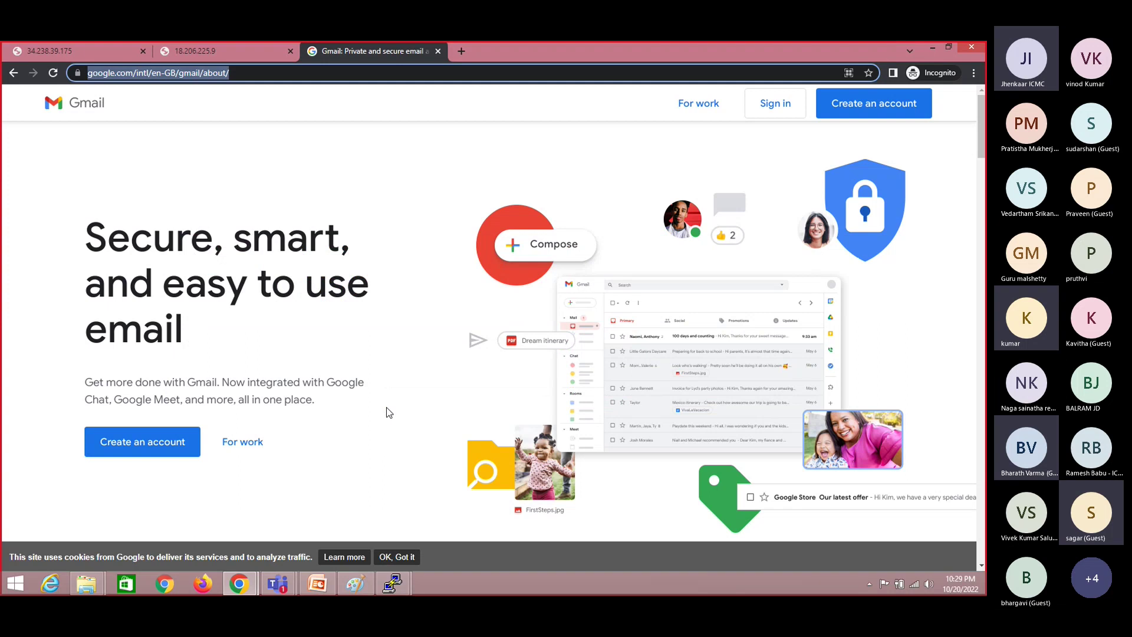
{"action": "left_click", "coordinate": [264, 74]}
{"action": "left_click_drag", "start_coordinate": [295, 72], "coordinate": [66, 77]}
{"action": "key", "text": "ctrl+c"}
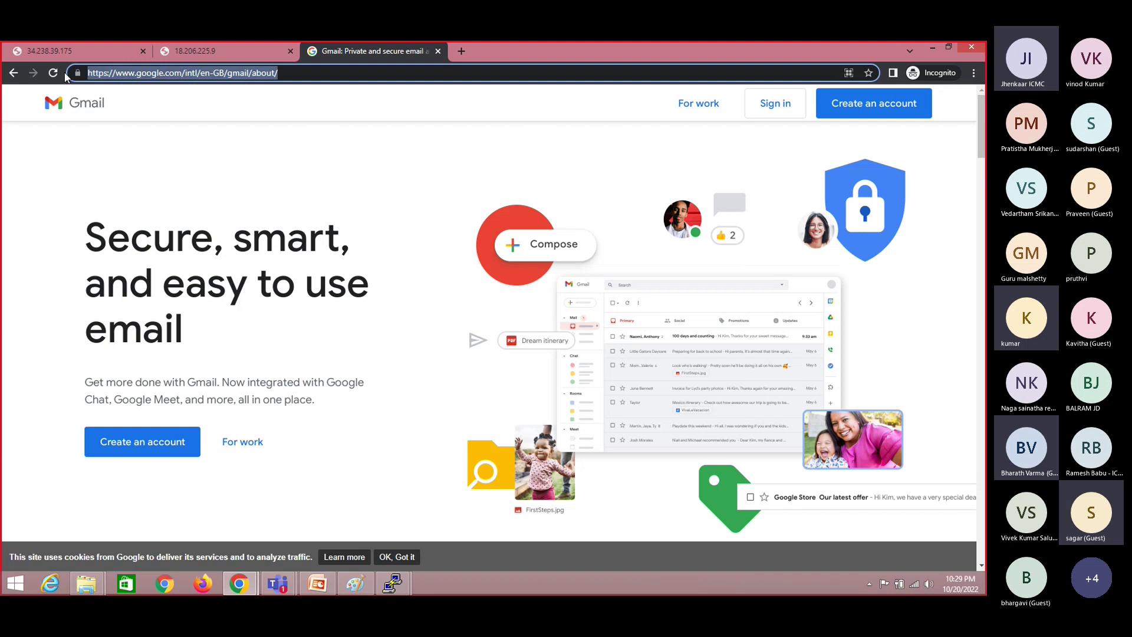
Return to the Paint diagram and paste the Gmail address as a text label beside the webserver 1 box.
{"action": "key", "text": "alt+Tab"}
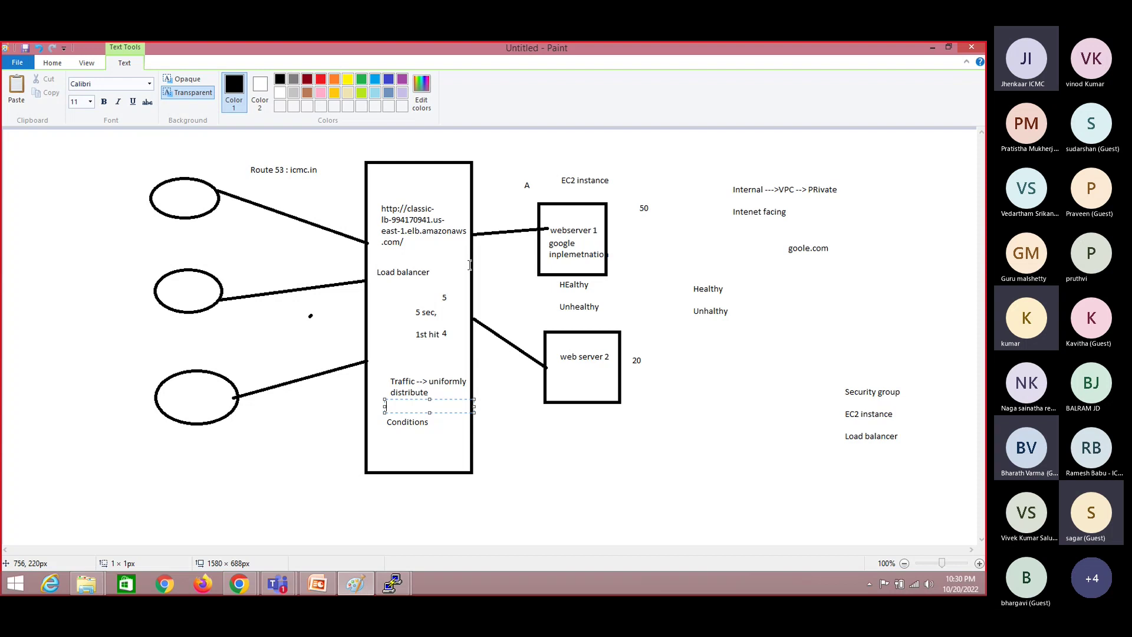
{"action": "left_click", "coordinate": [484, 216]}
{"action": "left_click", "coordinate": [483, 210]}
{"action": "key", "text": "ctrl+v"}
{"action": "left_click", "coordinate": [537, 227]}
{"action": "left_click", "coordinate": [537, 221]}
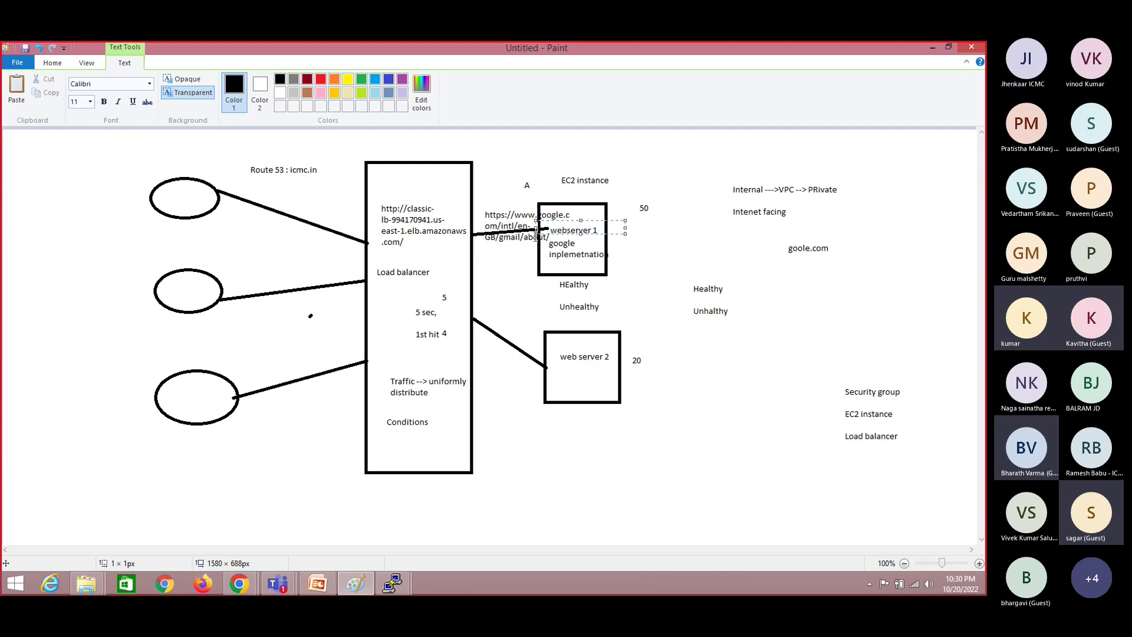
Paste the Gmail address again as a text label below the web server 2 box.
{"action": "left_click", "coordinate": [497, 432]}
{"action": "left_click", "coordinate": [497, 432]}
{"action": "key", "text": "ctrl+v"}
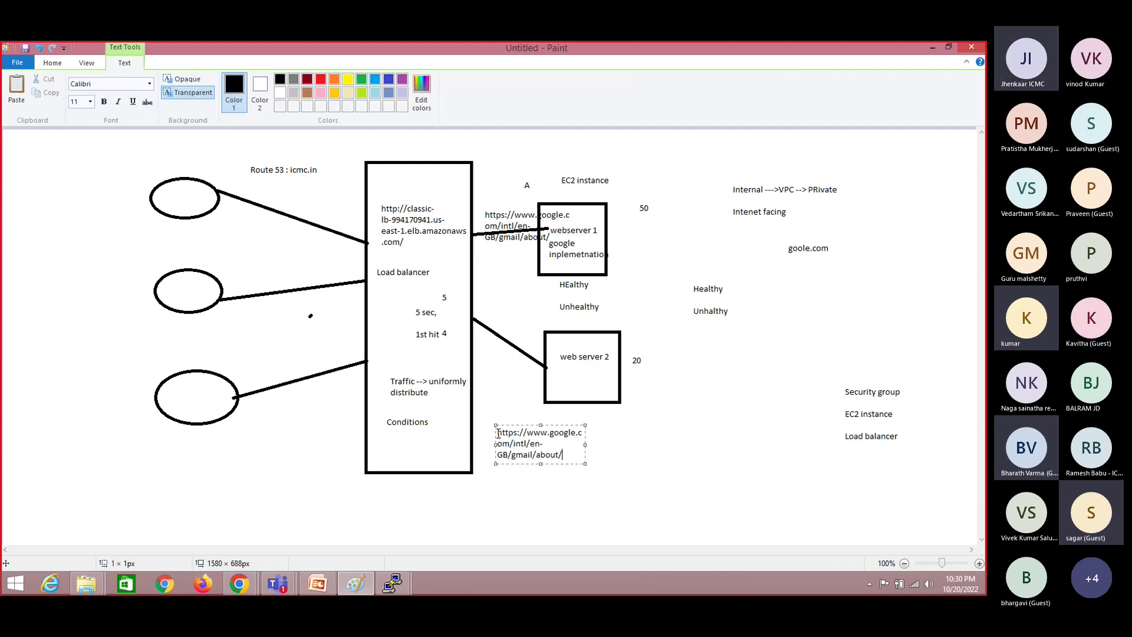
{"action": "left_click", "coordinate": [576, 370]}
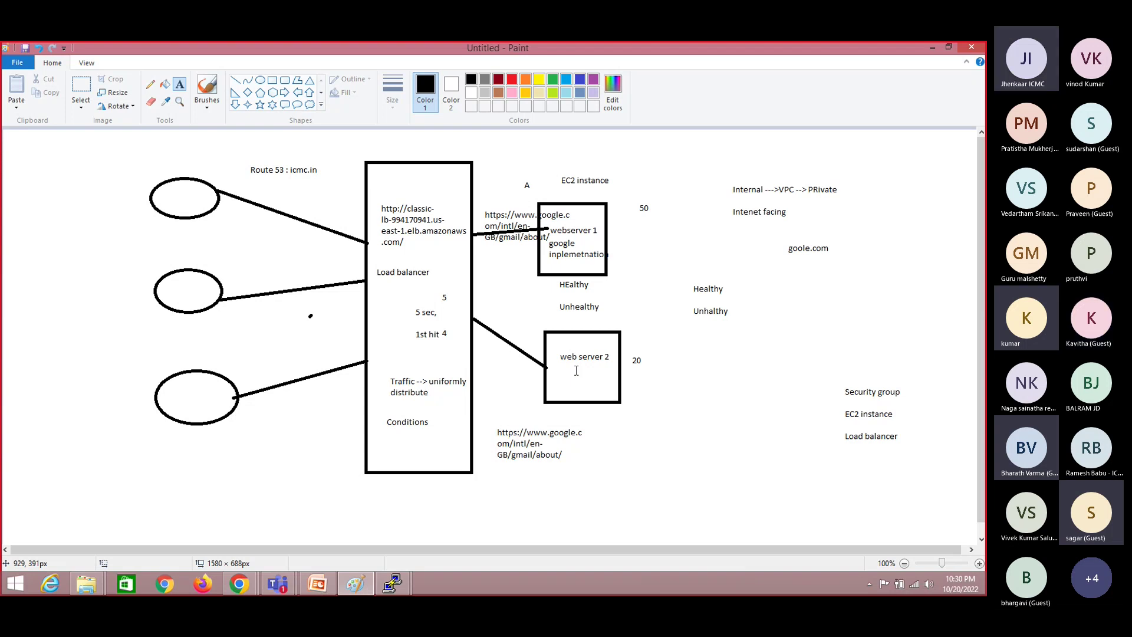
{"action": "key", "text": "alt+Tab"}
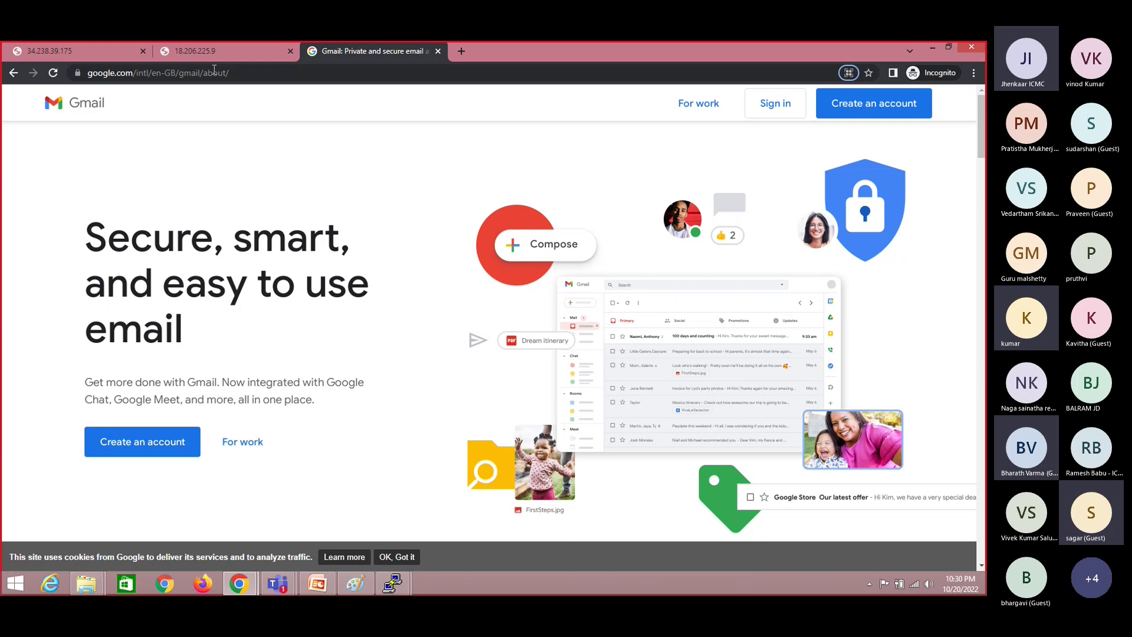
{"action": "key", "text": "alt+Tab"}
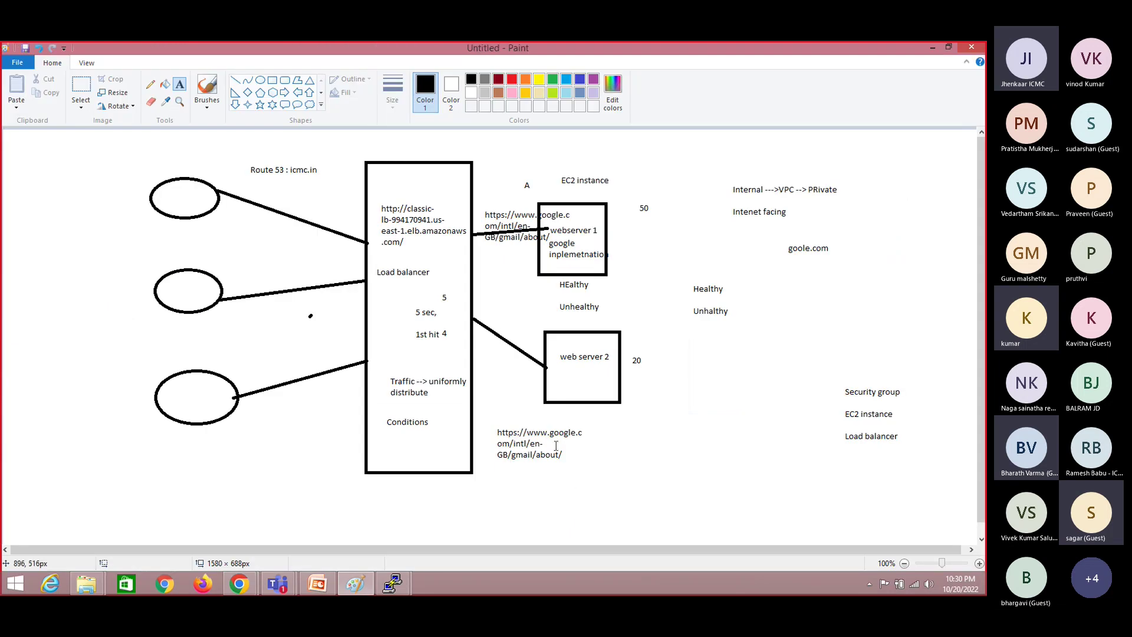
{"action": "left_click_drag", "start_coordinate": [497, 430], "coordinate": [587, 462]}
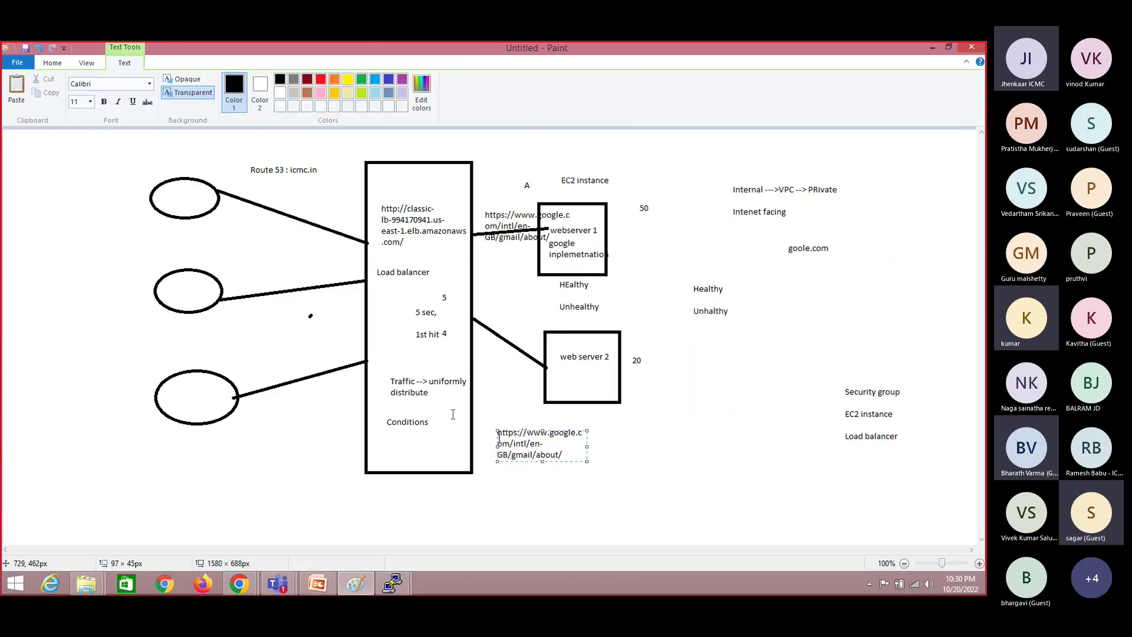
{"action": "left_click", "coordinate": [572, 374]}
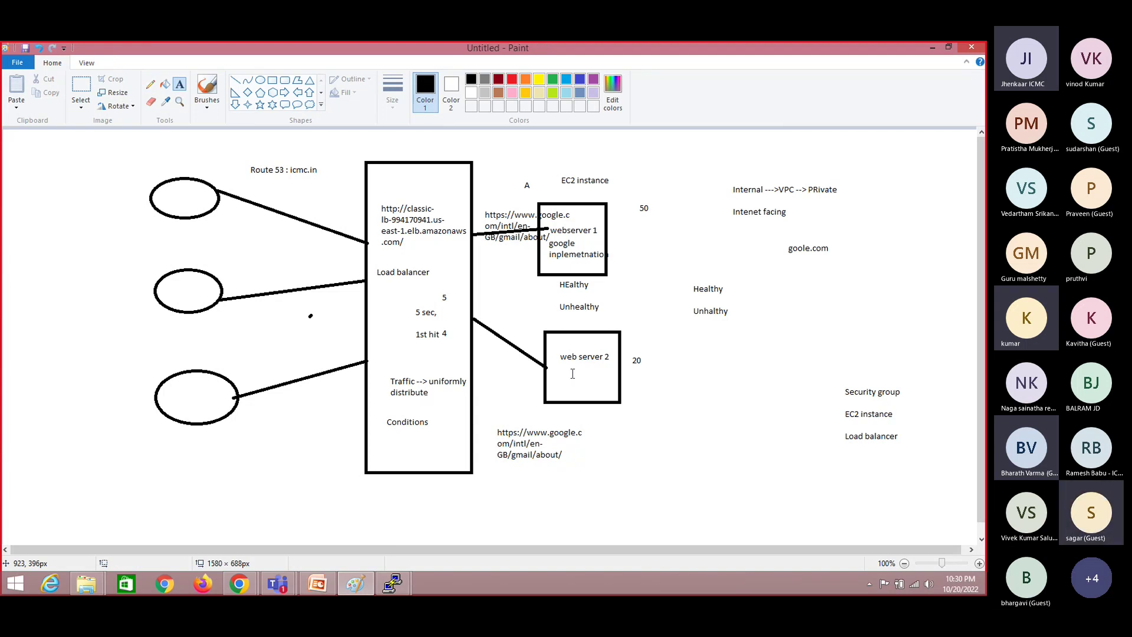
{"action": "key", "text": "alt+Tab"}
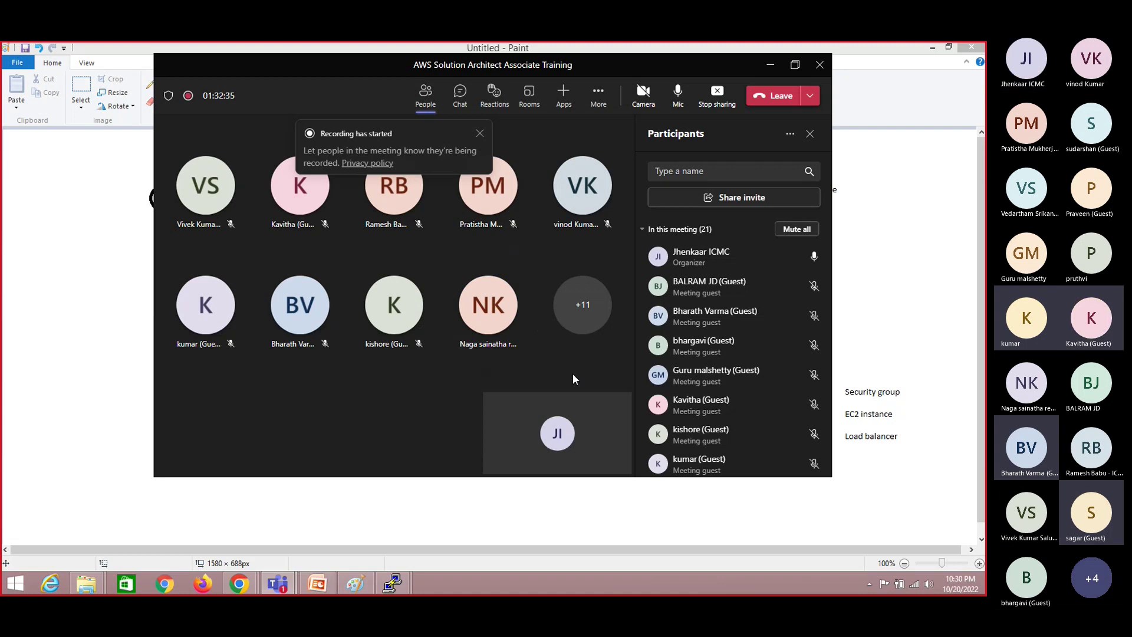
{"action": "key", "text": "alt+Tab"}
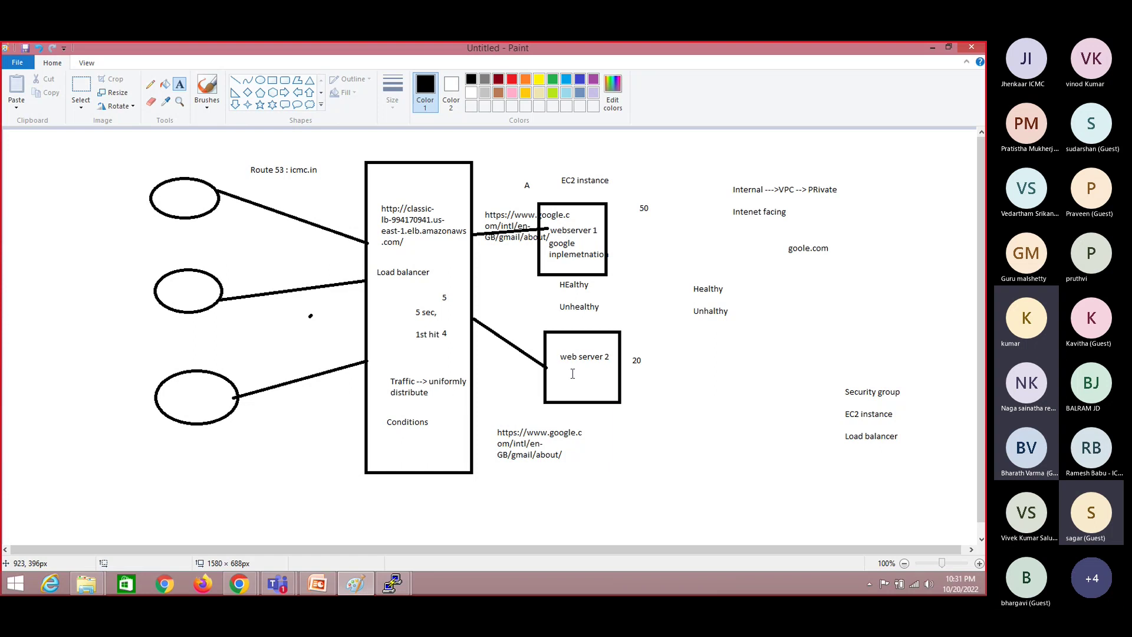
{"action": "left_click", "coordinate": [571, 221]}
Switch to the Chrome window with the EC2 console and start launching an instance from the webserver image AMI.
{"action": "key", "text": "alt+Tab"}
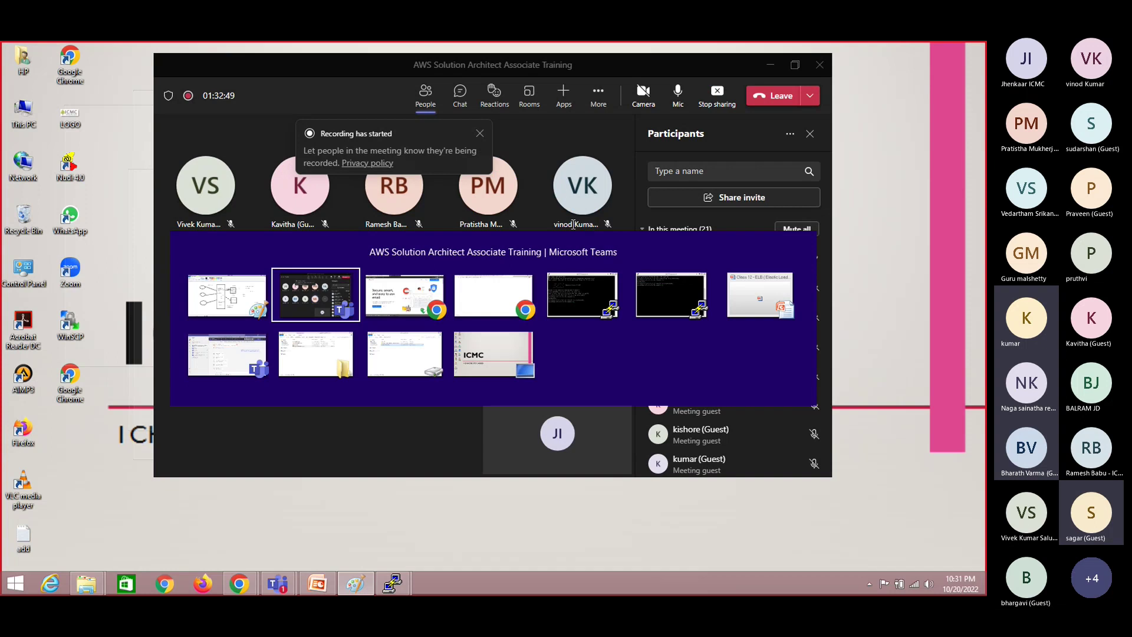
{"action": "key", "text": "alt+Tab"}
{"action": "key", "text": "alt+Tab"}
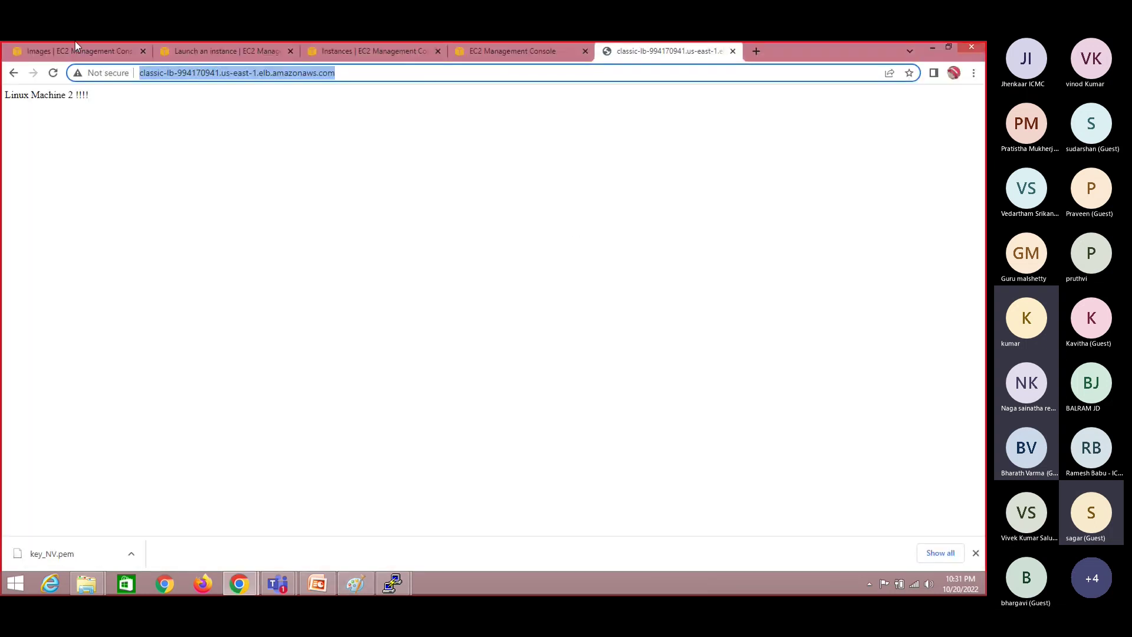
{"action": "left_click", "coordinate": [56, 47]}
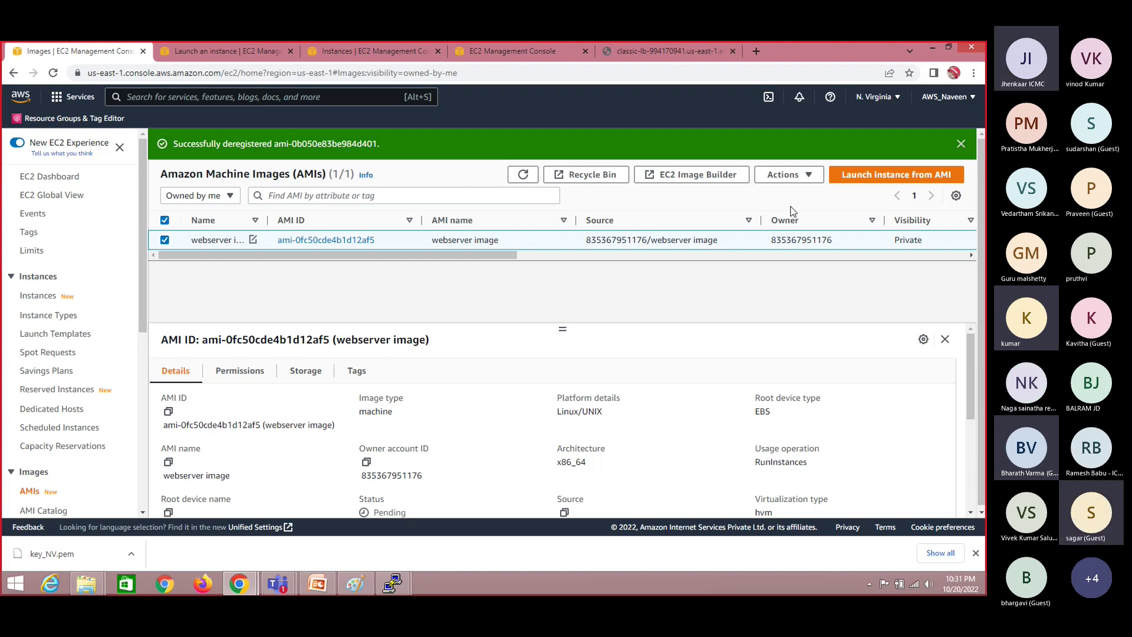
{"action": "left_click", "coordinate": [879, 178]}
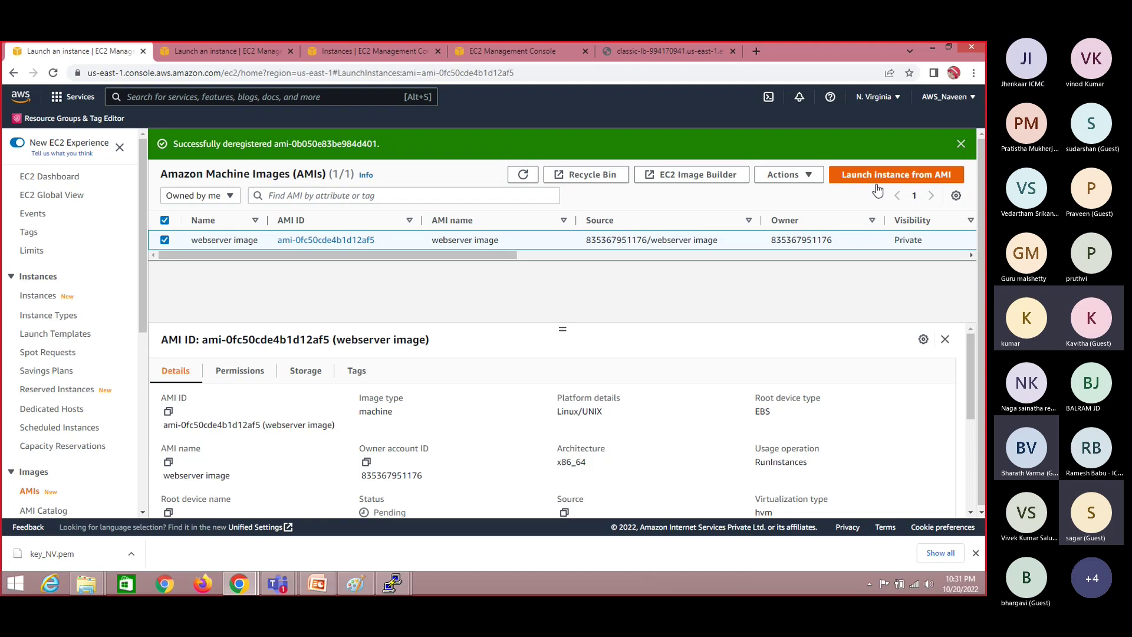
Set the number of instances to 7 in the launch summary.
{"action": "left_click", "coordinate": [603, 214]}
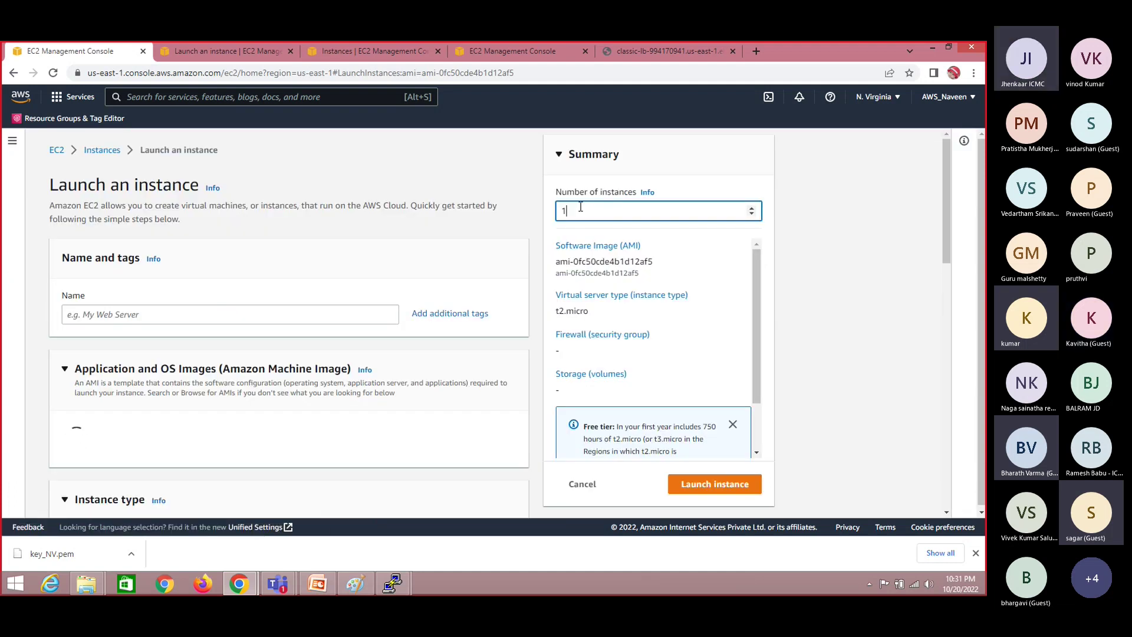
{"action": "left_click", "coordinate": [752, 209]}
{"action": "left_click", "coordinate": [752, 208]}
{"action": "left_click", "coordinate": [753, 209]}
{"action": "left_click", "coordinate": [752, 209]}
{"action": "left_click", "coordinate": [752, 209]}
{"action": "left_click", "coordinate": [752, 209]}
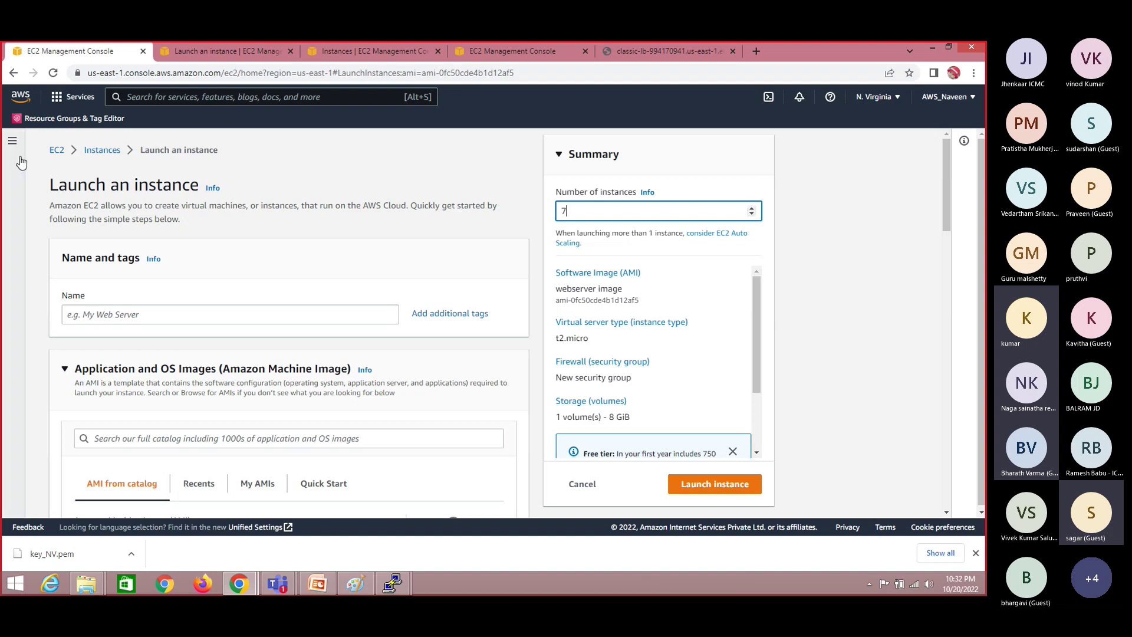
In the second console tab, return to the instances list and start a new instance launch.
{"action": "left_click", "coordinate": [224, 52]}
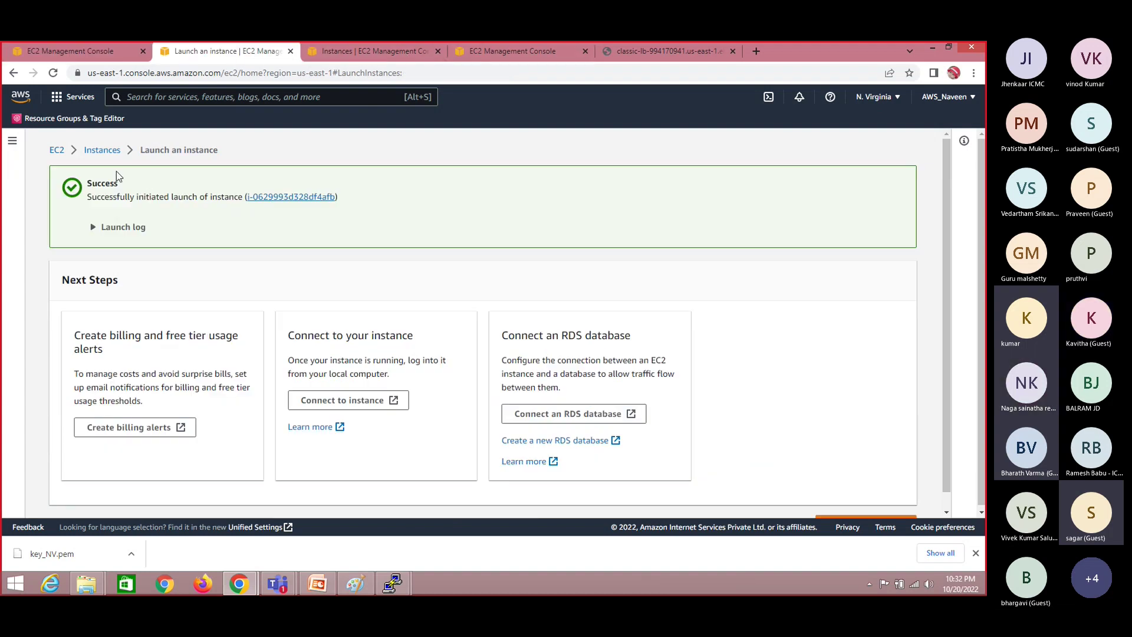
{"action": "left_click", "coordinate": [102, 151]}
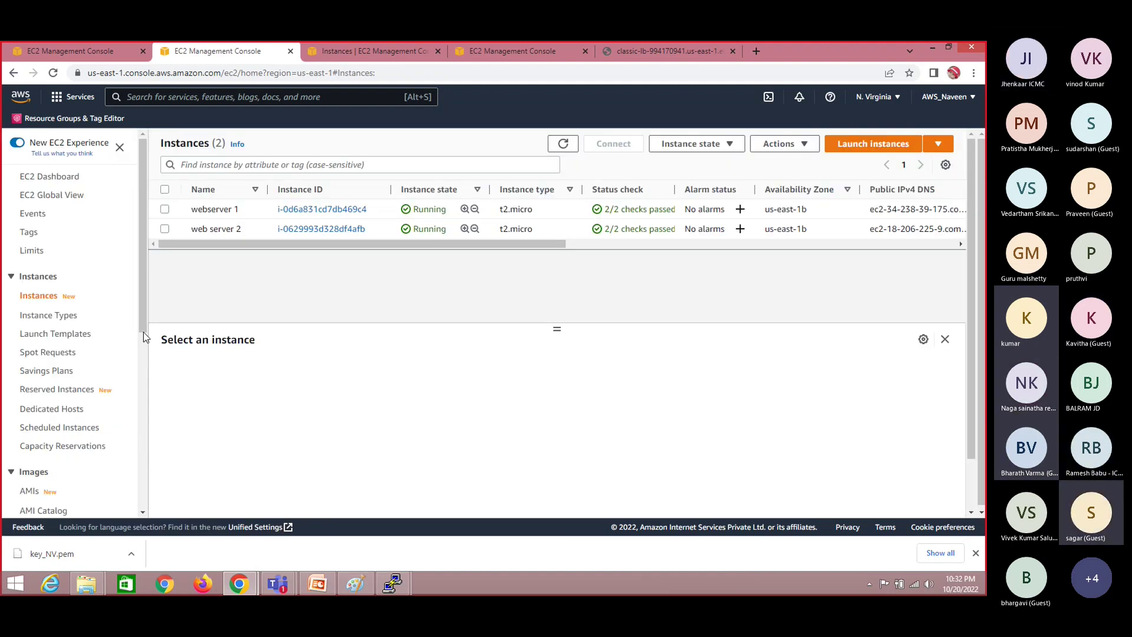
{"action": "scroll", "coordinate": [142, 331], "scroll_direction": "down", "scroll_amount": 1}
{"action": "left_click_drag", "start_coordinate": [143, 331], "coordinate": [132, 402]}
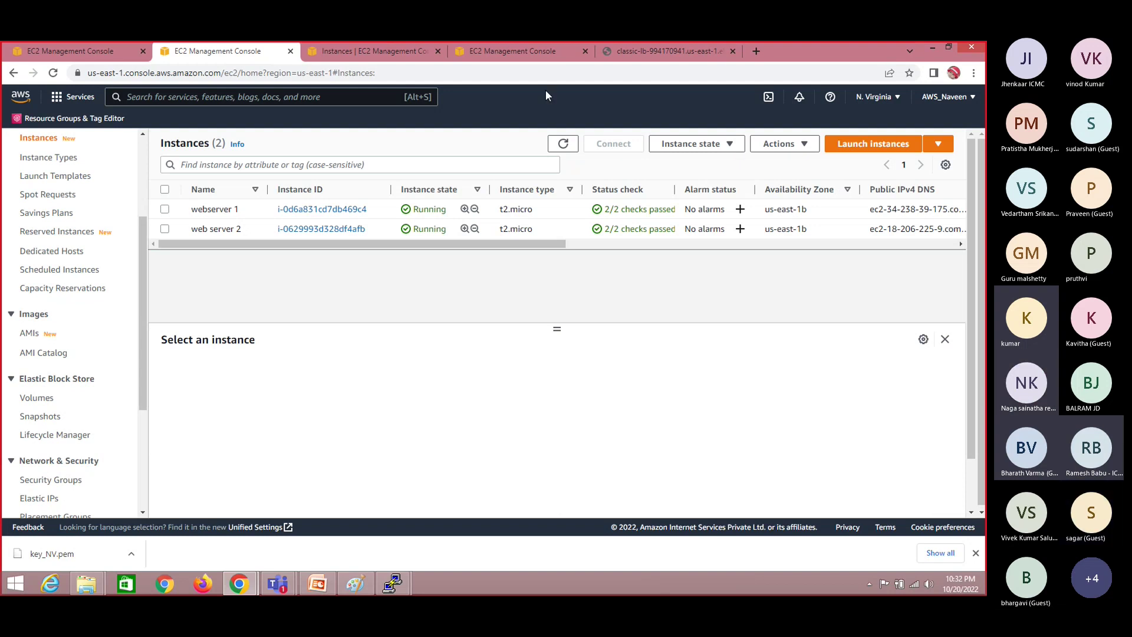
{"action": "left_click", "coordinate": [902, 144]}
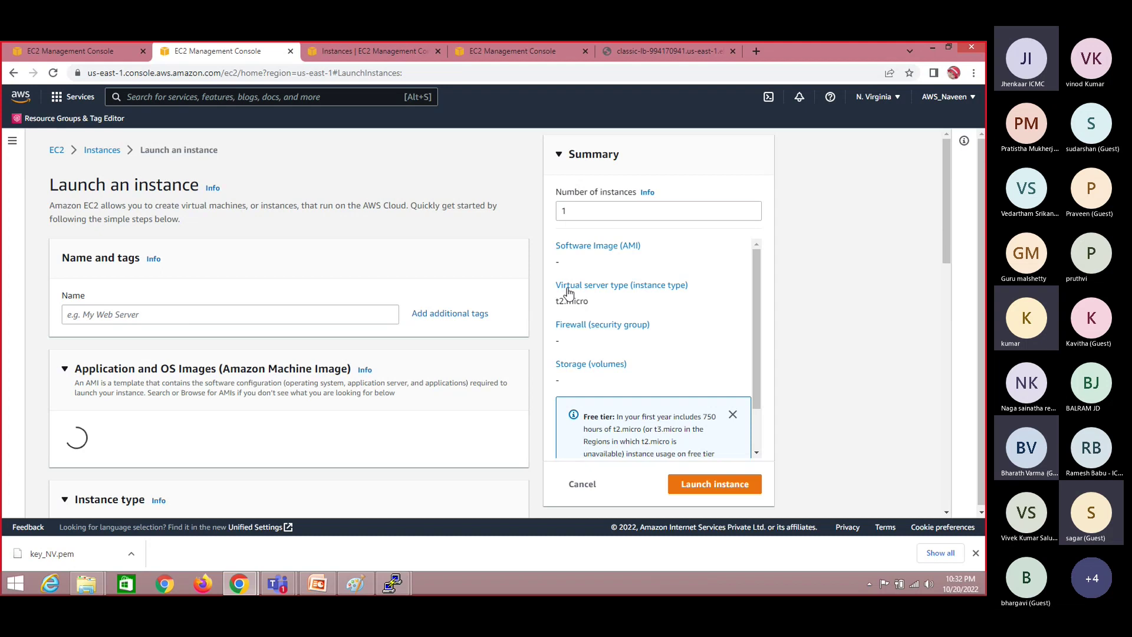
Compare with the first tab's launch form, then set the number of instances to 20 in the new launch form.
{"action": "left_click", "coordinate": [77, 50]}
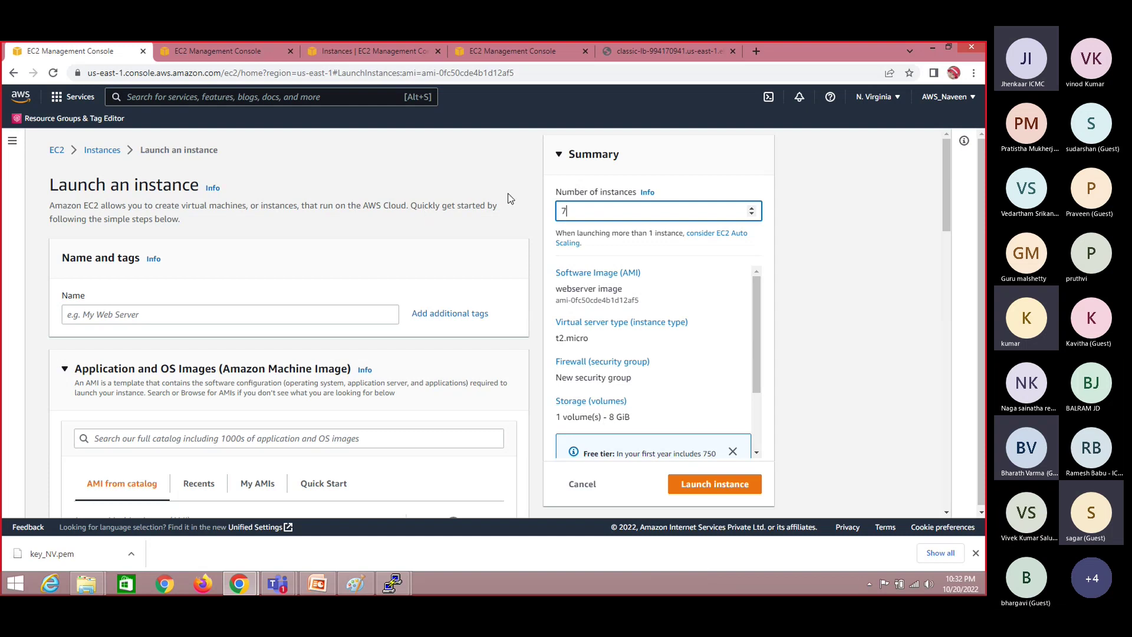
{"action": "left_click", "coordinate": [225, 51]}
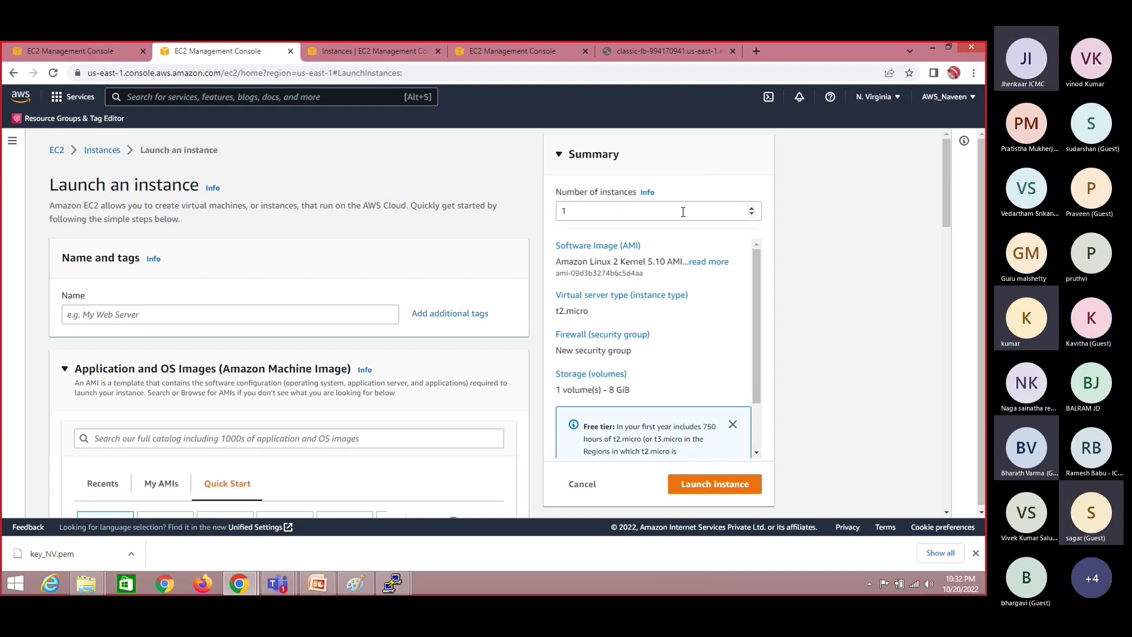
{"action": "left_click", "coordinate": [254, 320]}
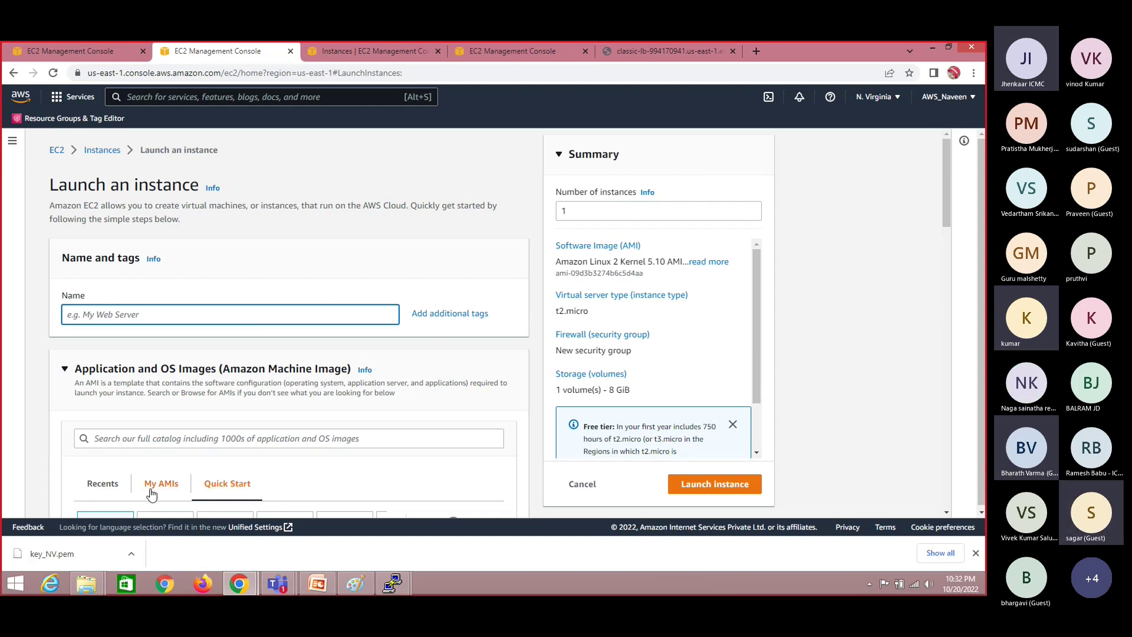
{"action": "double_click", "coordinate": [664, 216]}
{"action": "type", "text": "20"}
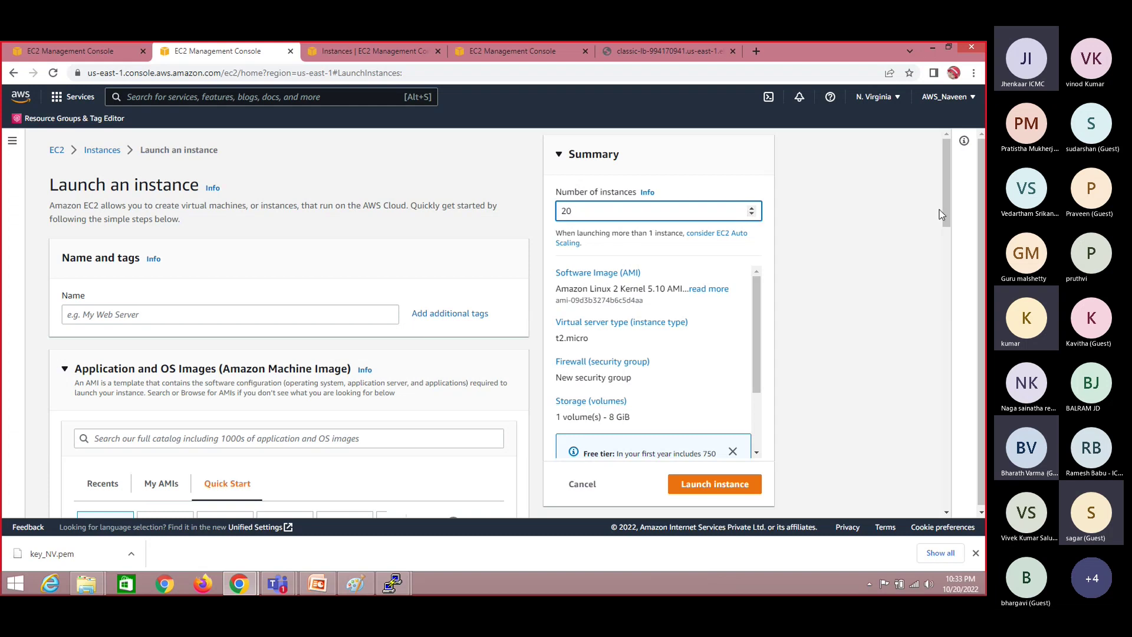
Show the AMIs owned by the account as the image source in the new launch form.
{"action": "scroll", "coordinate": [946, 227], "scroll_direction": "down", "scroll_amount": 1}
{"action": "scroll", "coordinate": [945, 227], "scroll_direction": "down", "scroll_amount": 2}
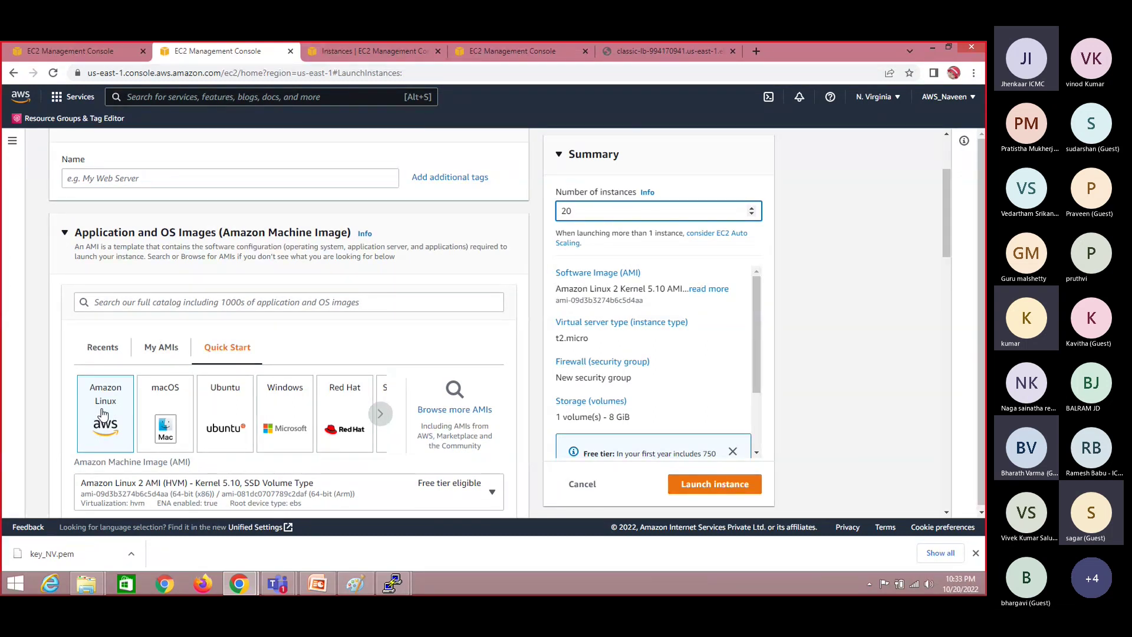
{"action": "left_click", "coordinate": [168, 354]}
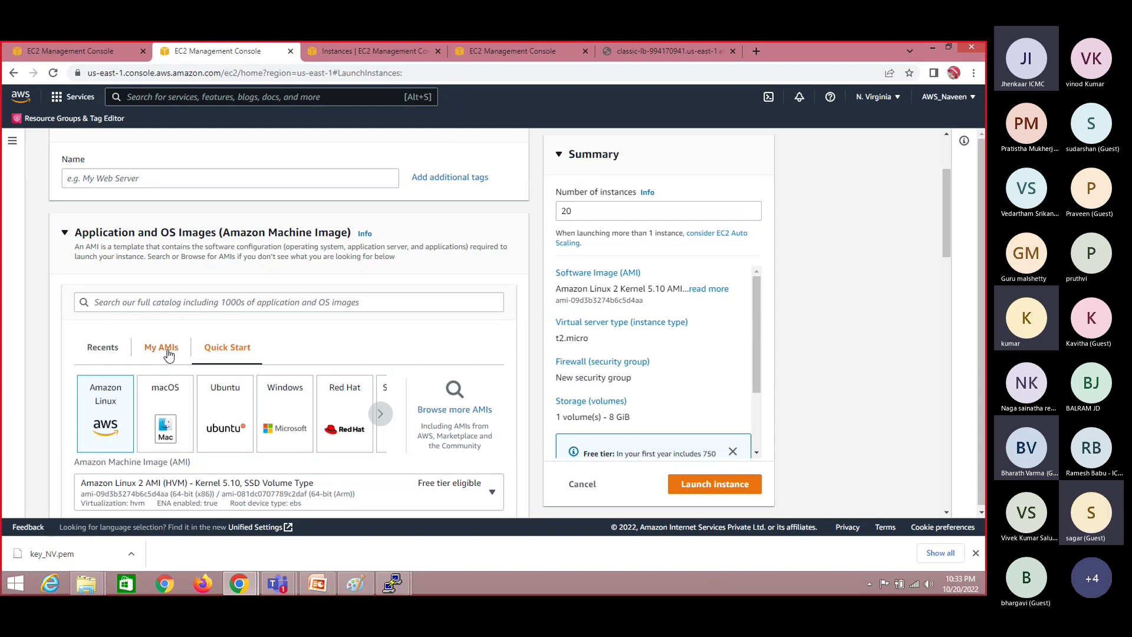
{"action": "left_click", "coordinate": [168, 353]}
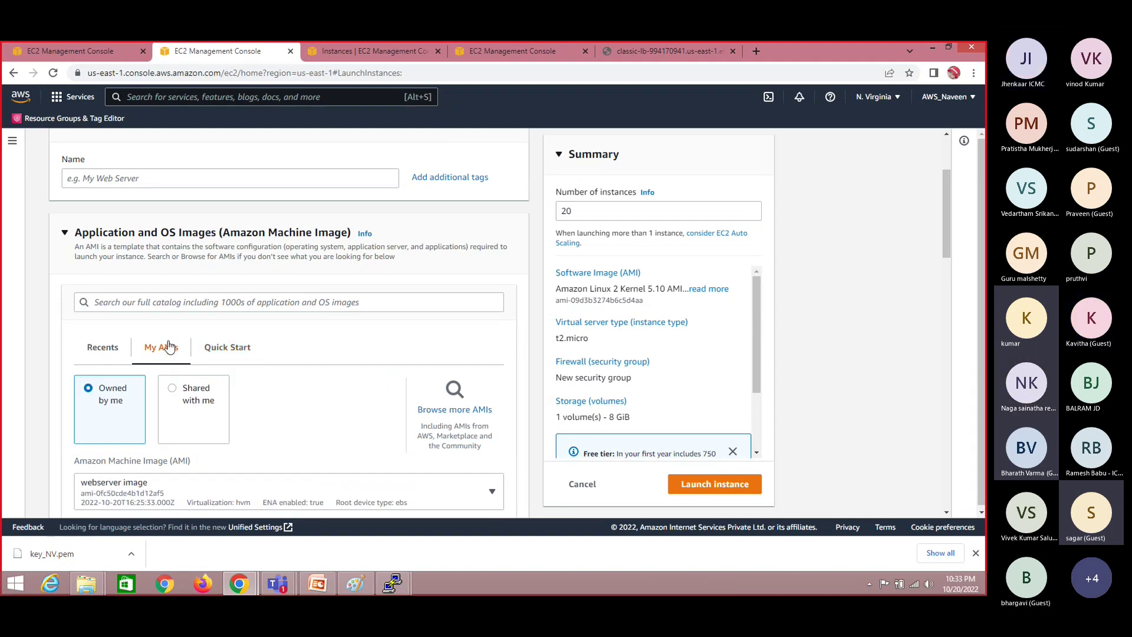
In the load balancer console tab, refresh the list, open the AMIs page and select webserver image to view its details.
{"action": "left_click", "coordinate": [487, 51]}
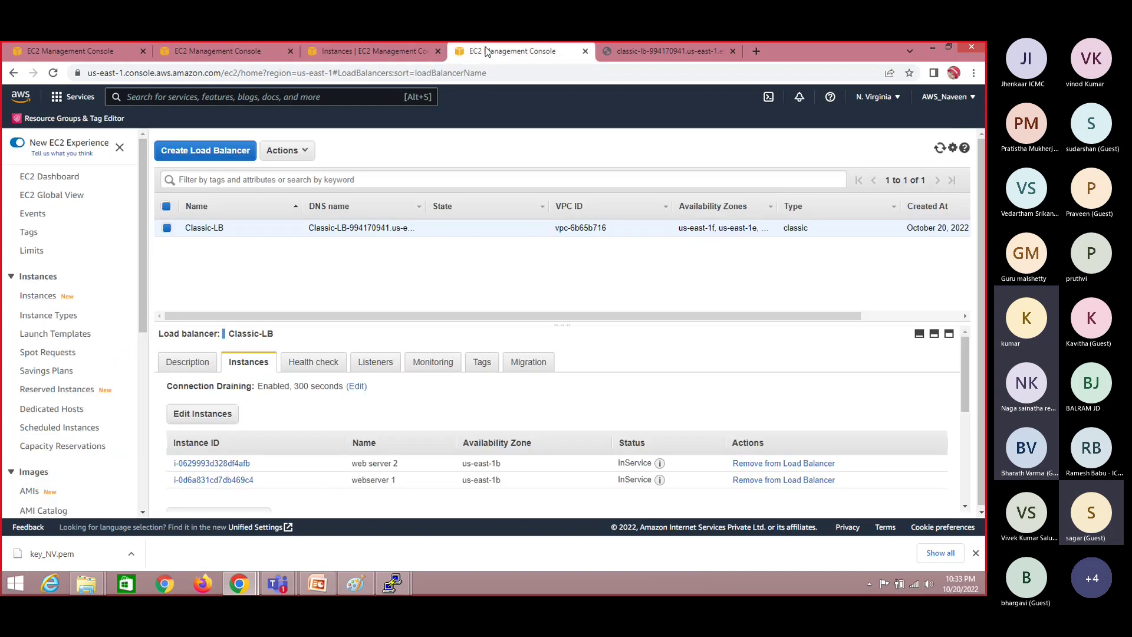
{"action": "left_click", "coordinate": [939, 149]}
{"action": "left_click", "coordinate": [29, 491]}
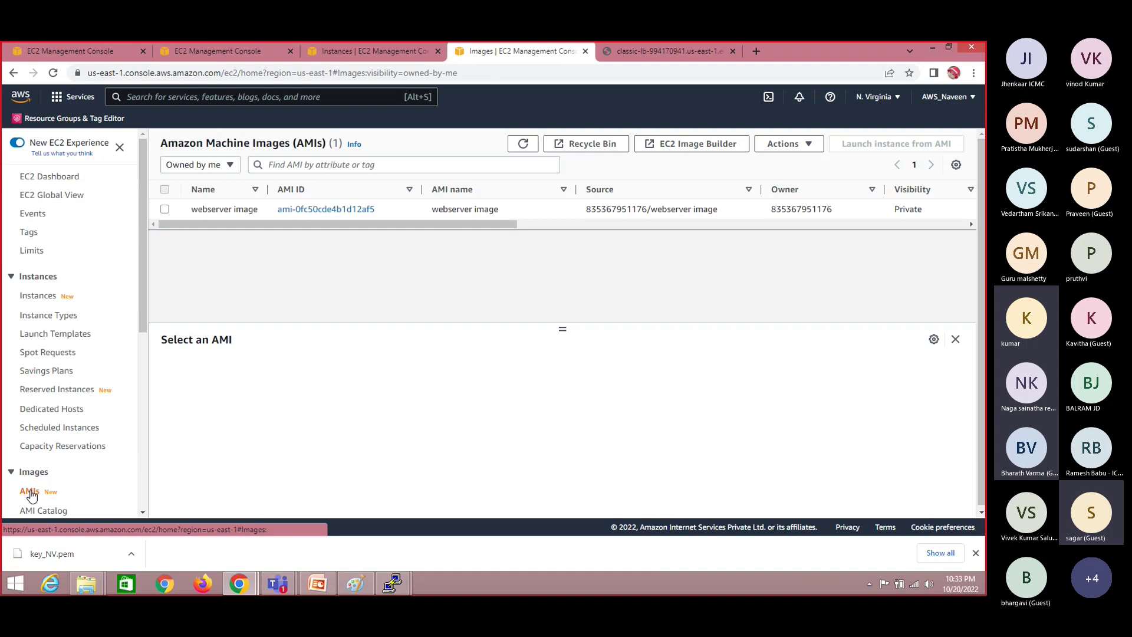
{"action": "left_click", "coordinate": [165, 210]}
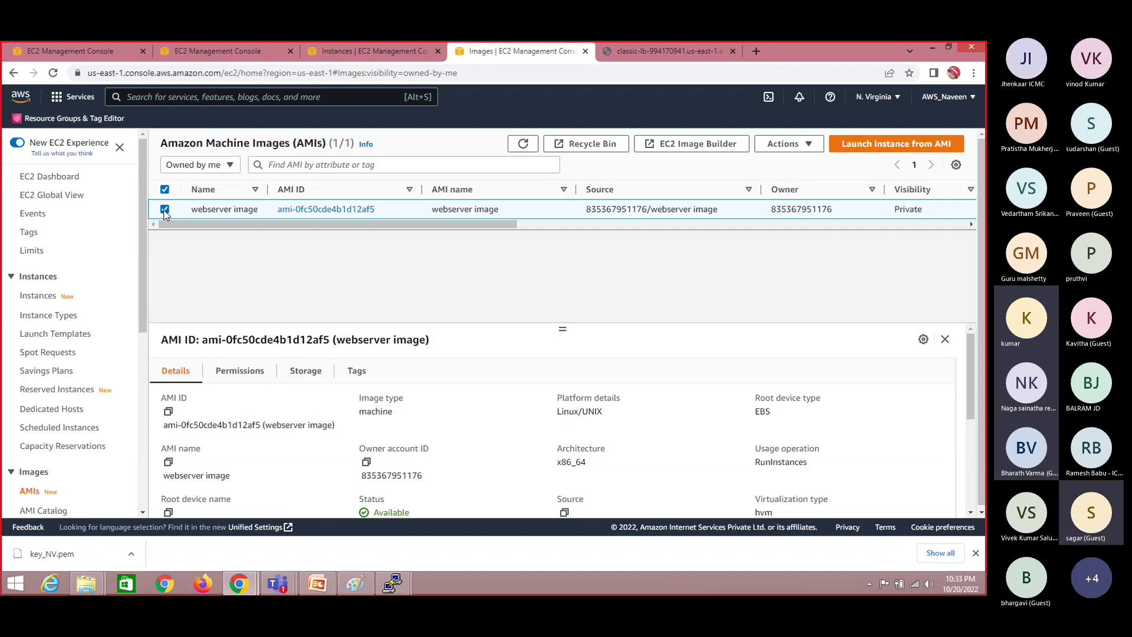
Switch to the tab with the load balancer's web page and bring focus to its address.
{"action": "left_click", "coordinate": [677, 48]}
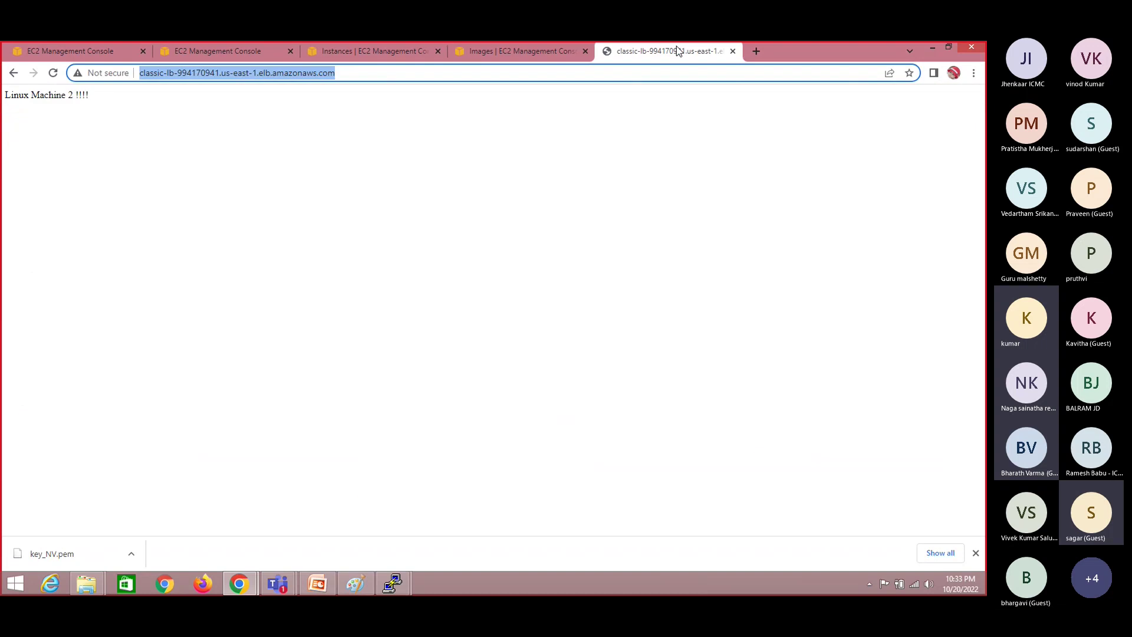
{"action": "left_click", "coordinate": [367, 76]}
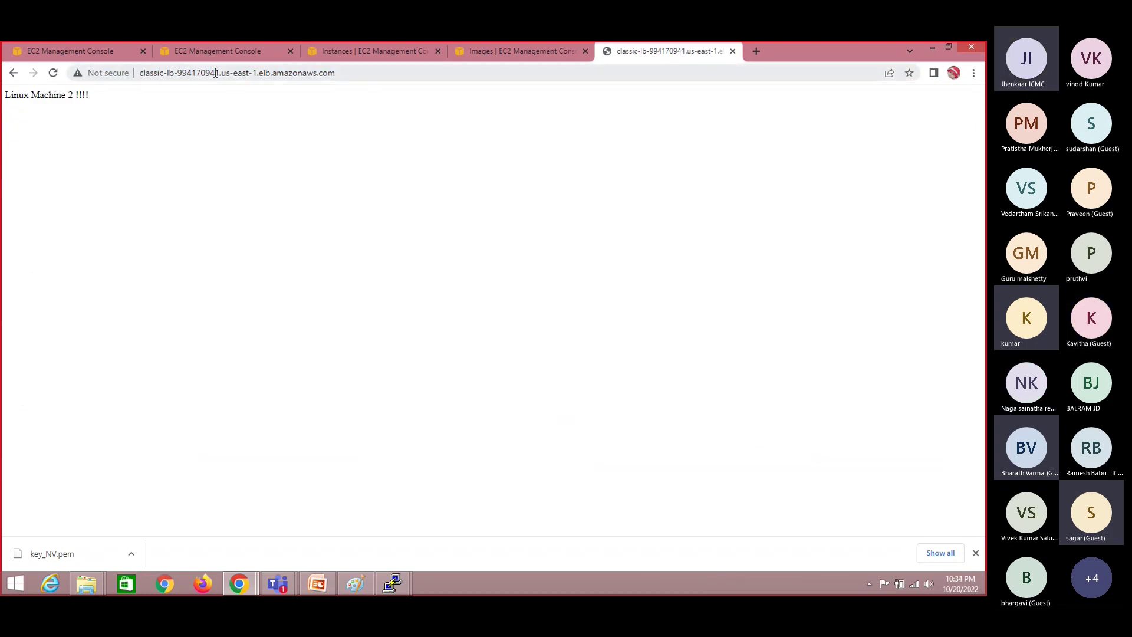
Reload the load balancer's web page a few times, then check the routing diagram in Paint and return to the browser.
{"action": "left_click", "coordinate": [345, 73]}
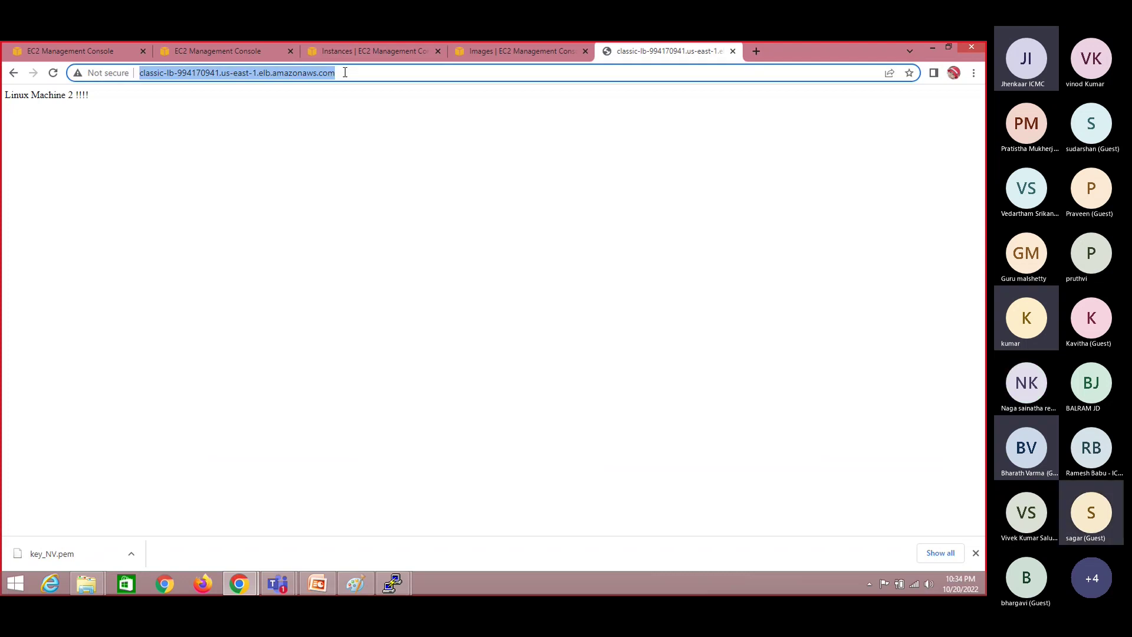
{"action": "key", "text": "Return"}
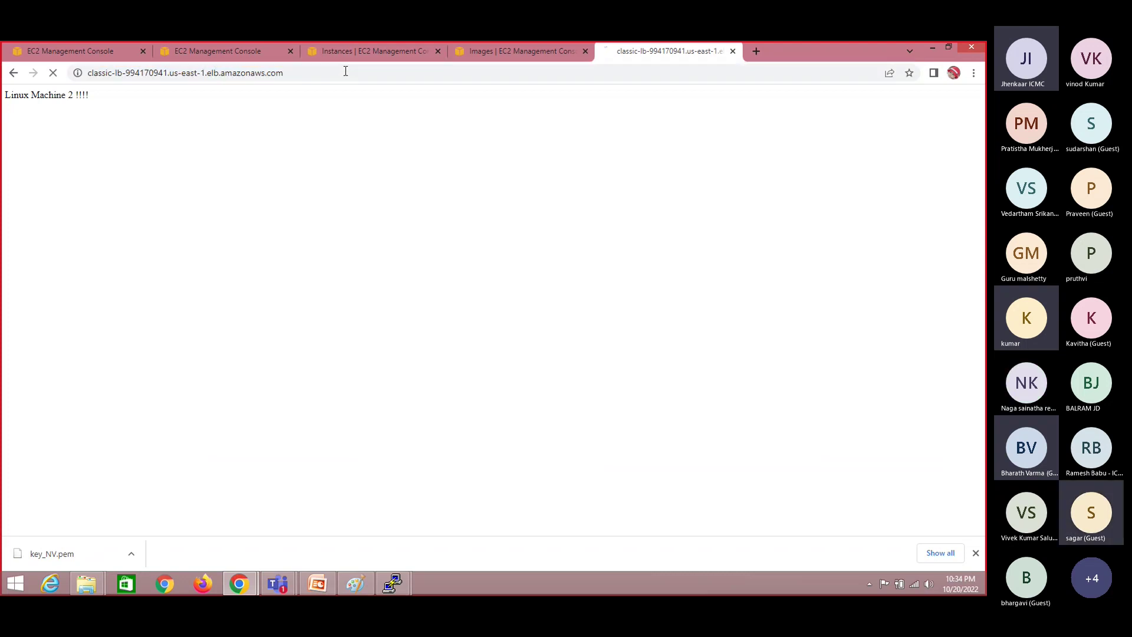
{"action": "left_click", "coordinate": [345, 71]}
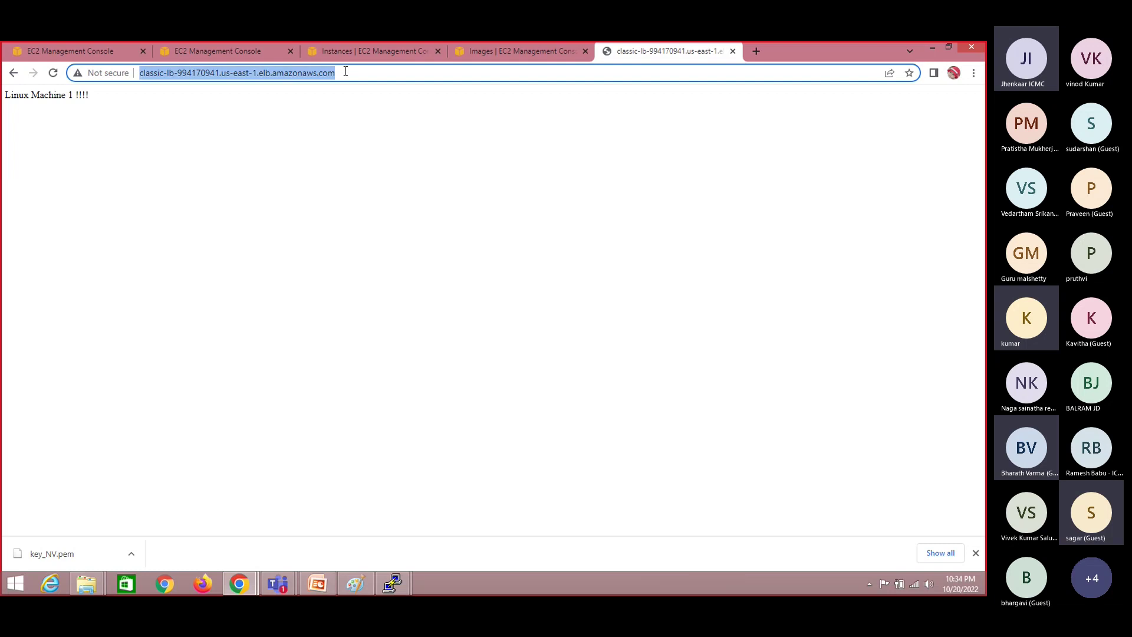
{"action": "key", "text": "Return"}
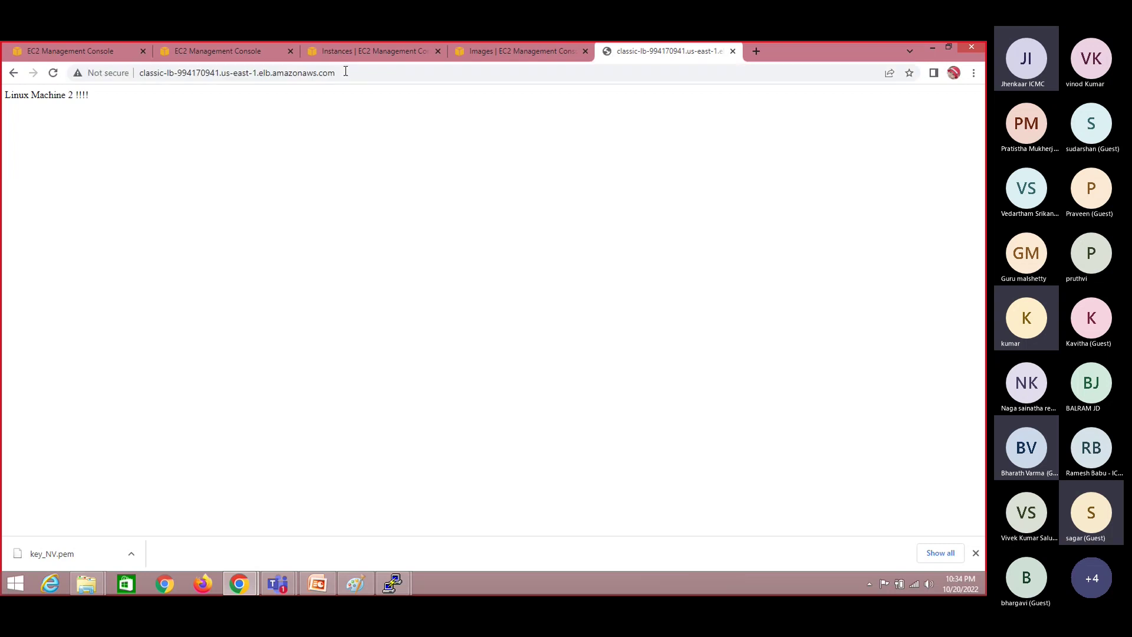
{"action": "left_click", "coordinate": [346, 71]}
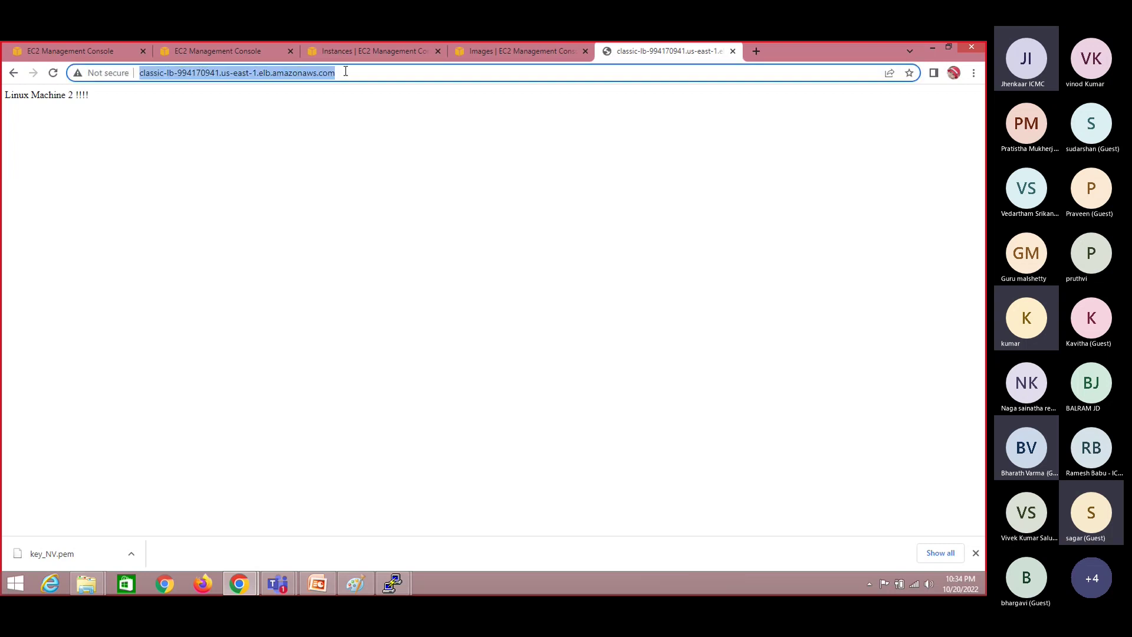
{"action": "key", "text": "alt+Tab"}
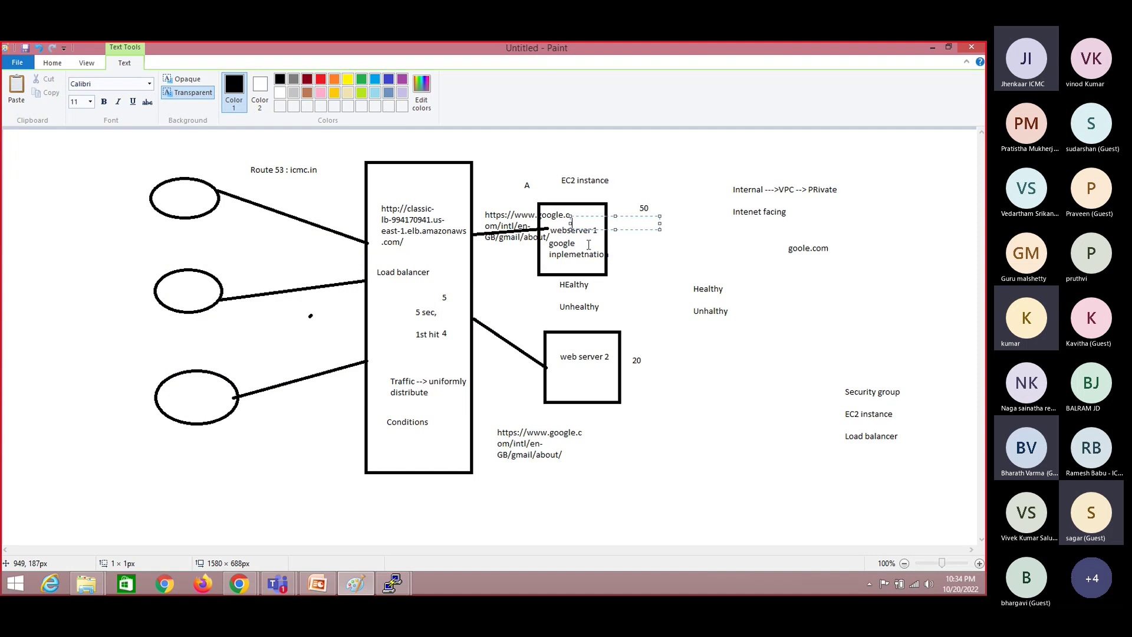
{"action": "key", "text": "alt+Tab"}
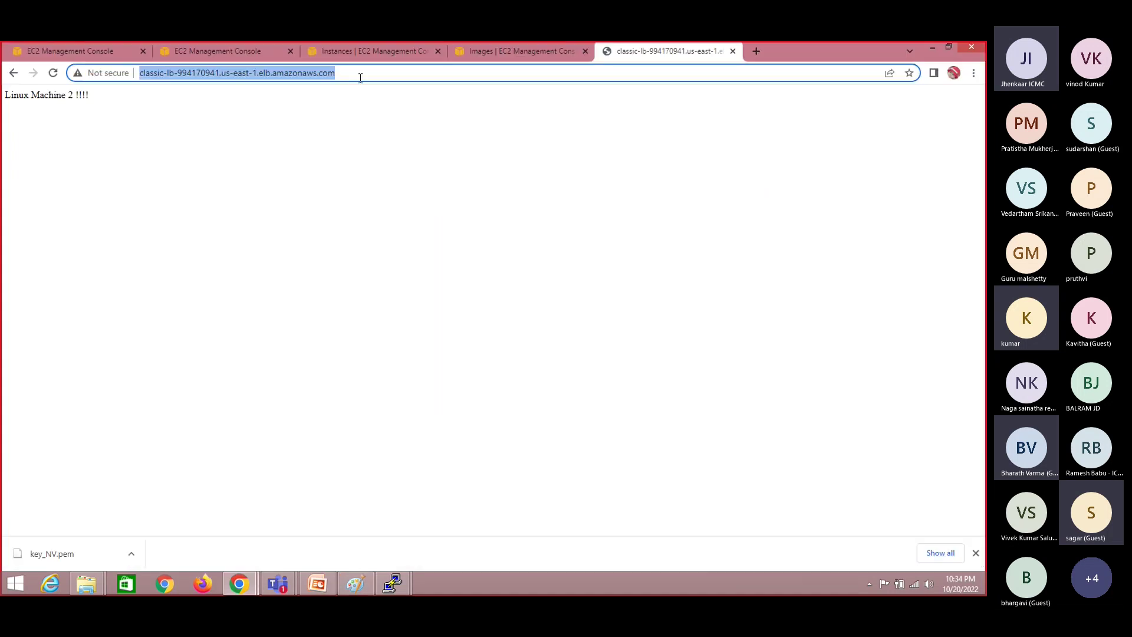
Request the load balancer's address repeatedly to test how requests are distributed between the two web servers.
{"action": "left_click", "coordinate": [359, 76]}
{"action": "key", "text": "Return"}
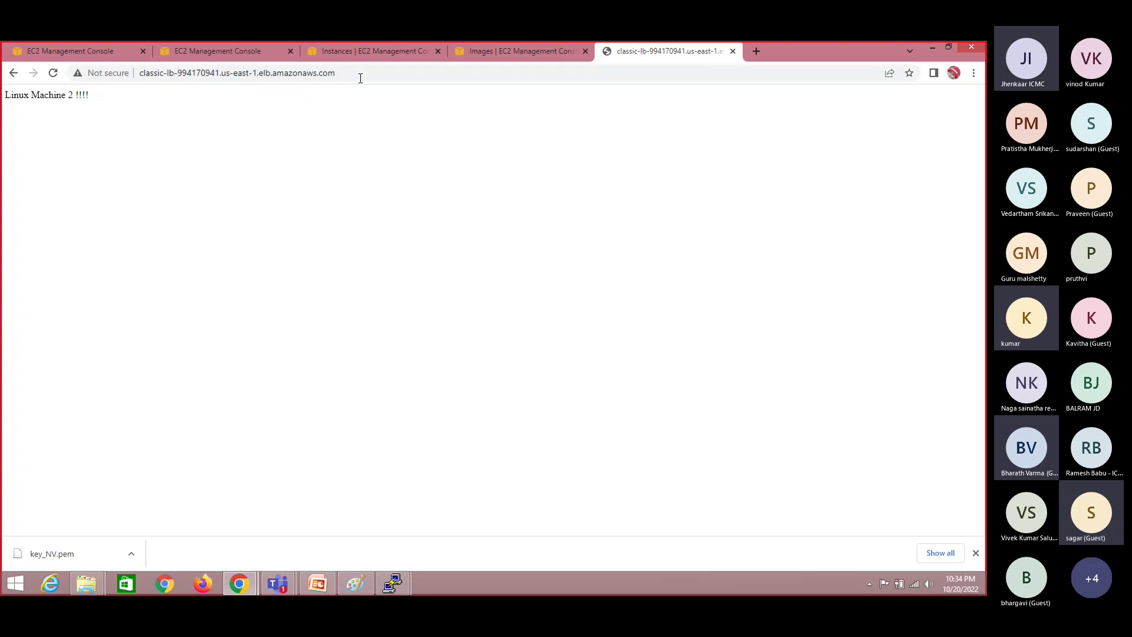
{"action": "left_click", "coordinate": [360, 78]}
{"action": "key", "text": "Return"}
{"action": "left_click", "coordinate": [361, 78]}
{"action": "key", "text": "Return"}
{"action": "left_click", "coordinate": [361, 77]}
{"action": "key", "text": "Return"}
{"action": "left_click", "coordinate": [360, 78]}
{"action": "key", "text": "Return"}
{"action": "left_click", "coordinate": [360, 78]}
{"action": "key", "text": "Return"}
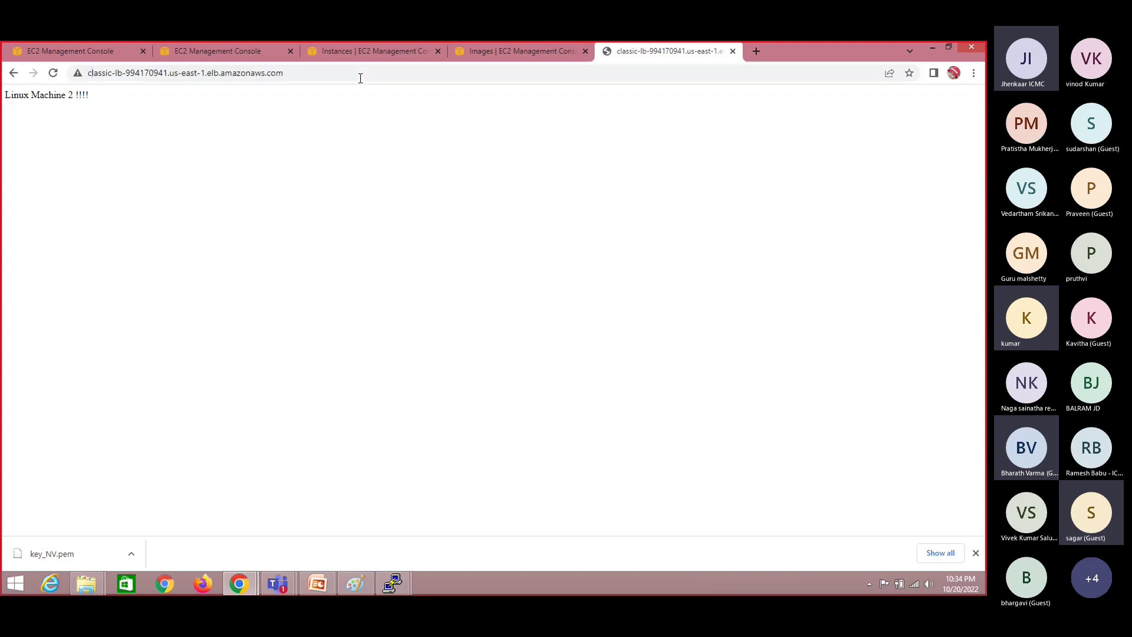
{"action": "left_click", "coordinate": [360, 77]}
{"action": "key", "text": "Return"}
{"action": "left_click", "coordinate": [360, 78]}
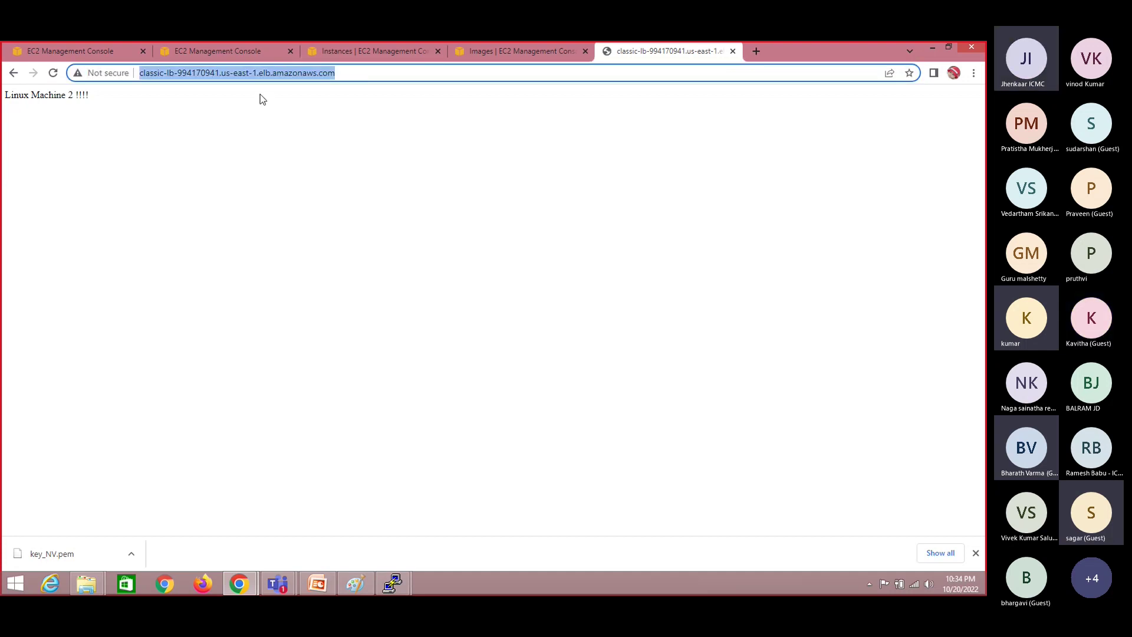
Refresh the load balancer's page several more times, then review the routing diagram in Paint and return to the browser.
{"action": "left_click", "coordinate": [53, 74]}
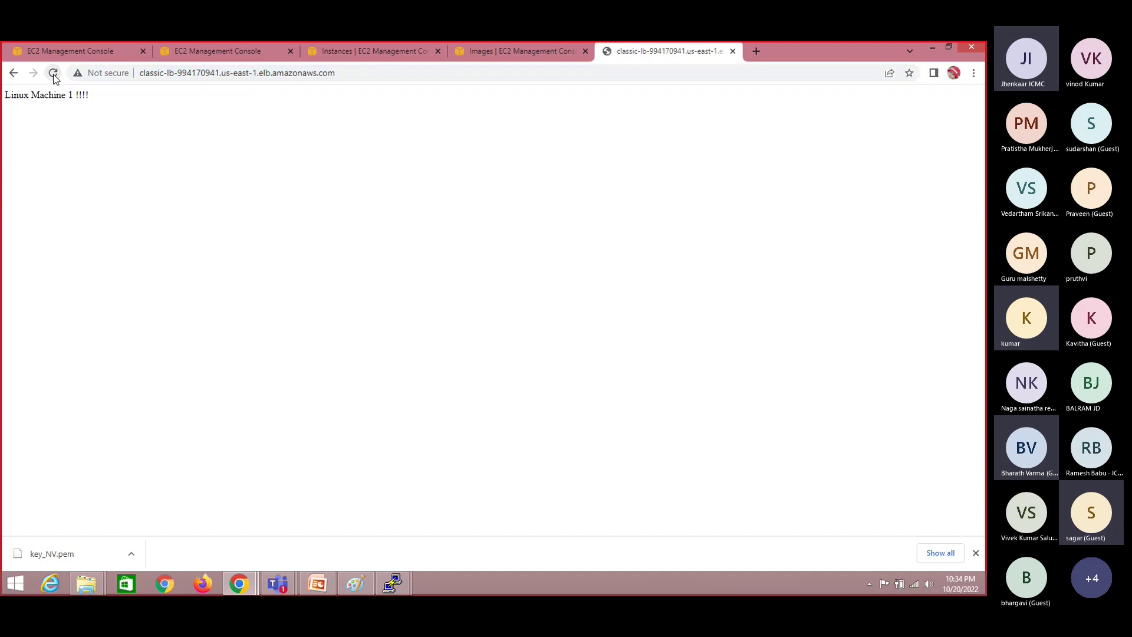
{"action": "left_click", "coordinate": [54, 74]}
{"action": "left_click", "coordinate": [54, 73]}
{"action": "left_click", "coordinate": [160, 70]}
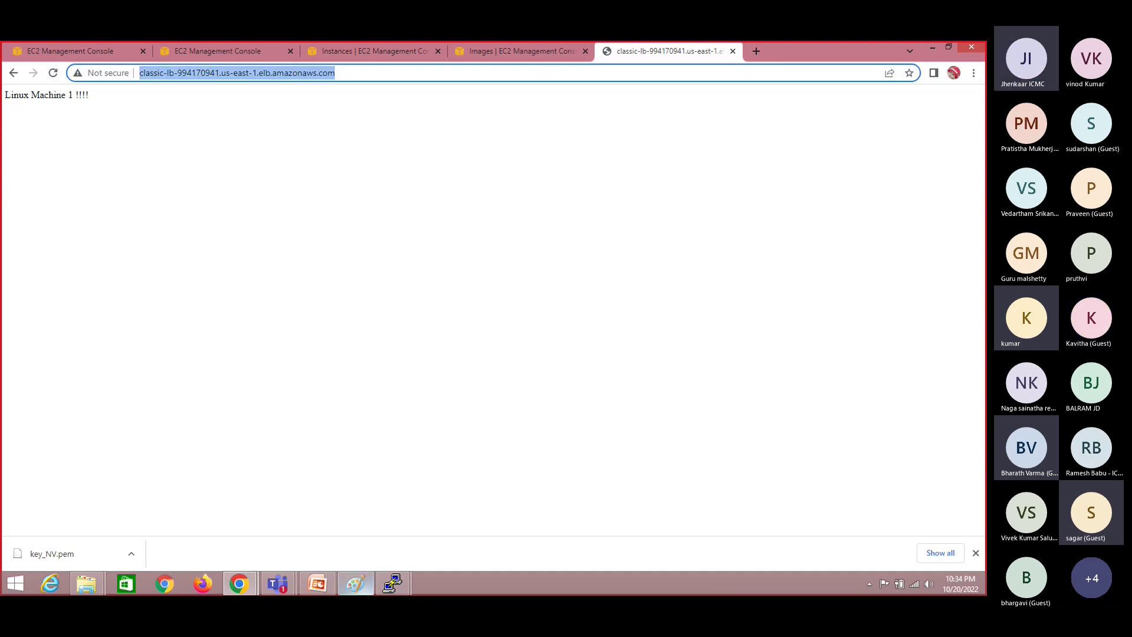
{"action": "left_click", "coordinate": [356, 591]}
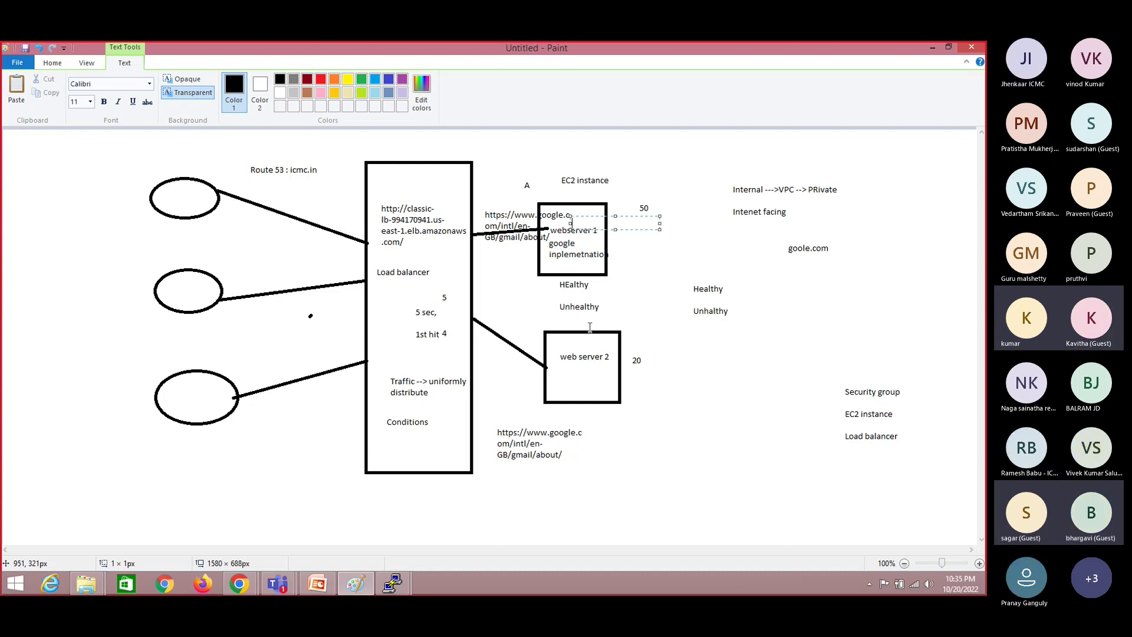
{"action": "key", "text": "alt+Tab"}
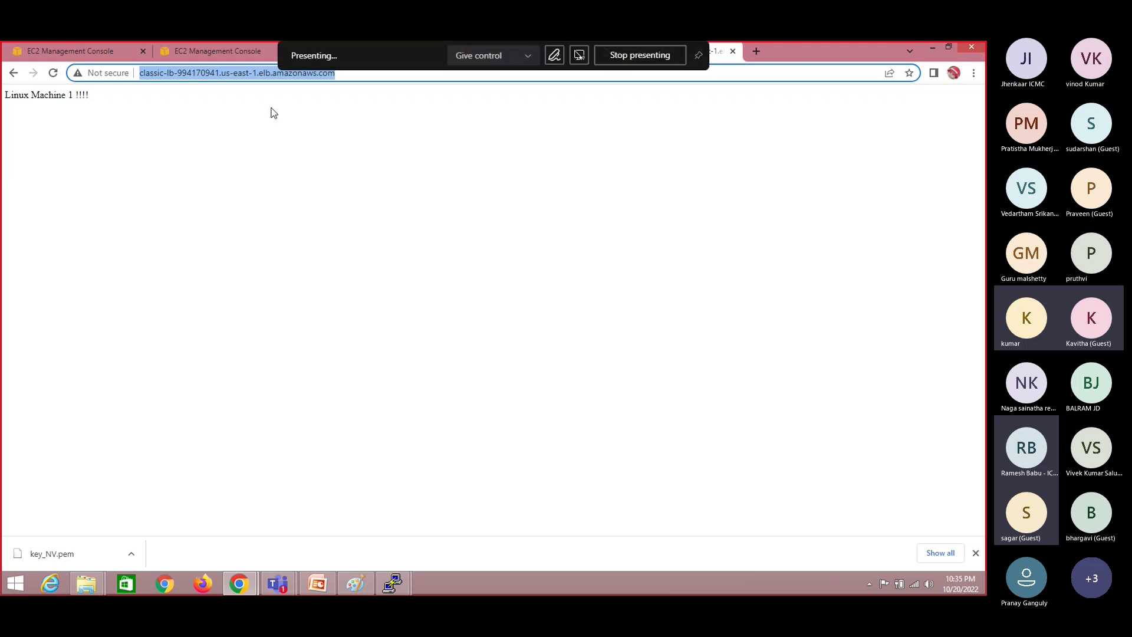
{"action": "left_click", "coordinate": [142, 156]}
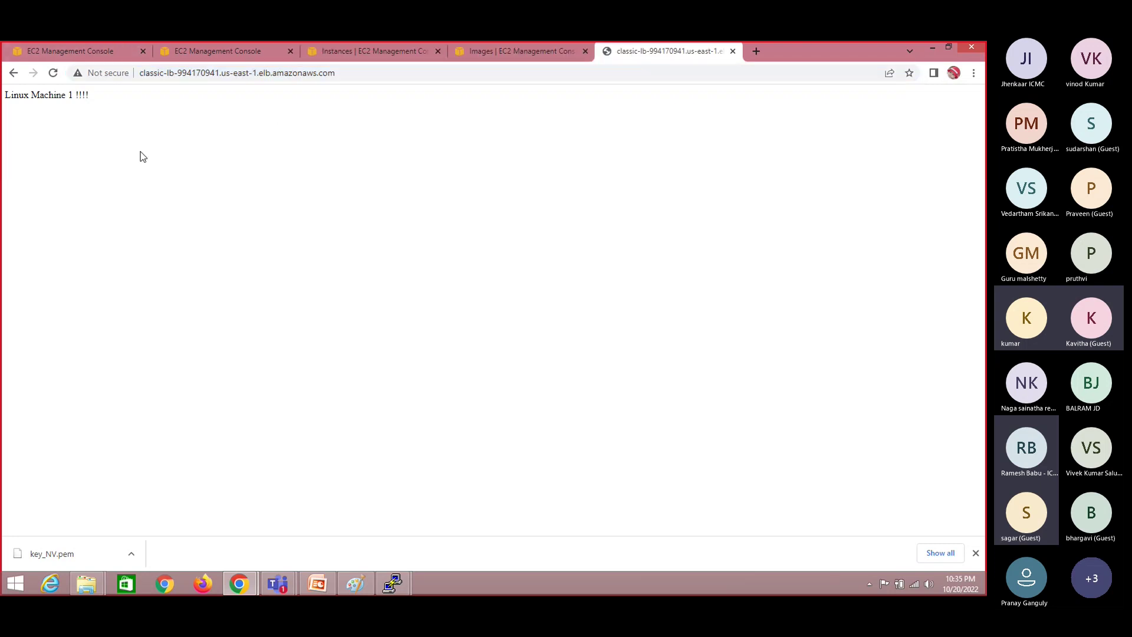
Deregister the webserver image AMI, refresh the AMI list and dismiss the notification.
{"action": "left_click", "coordinate": [487, 48]}
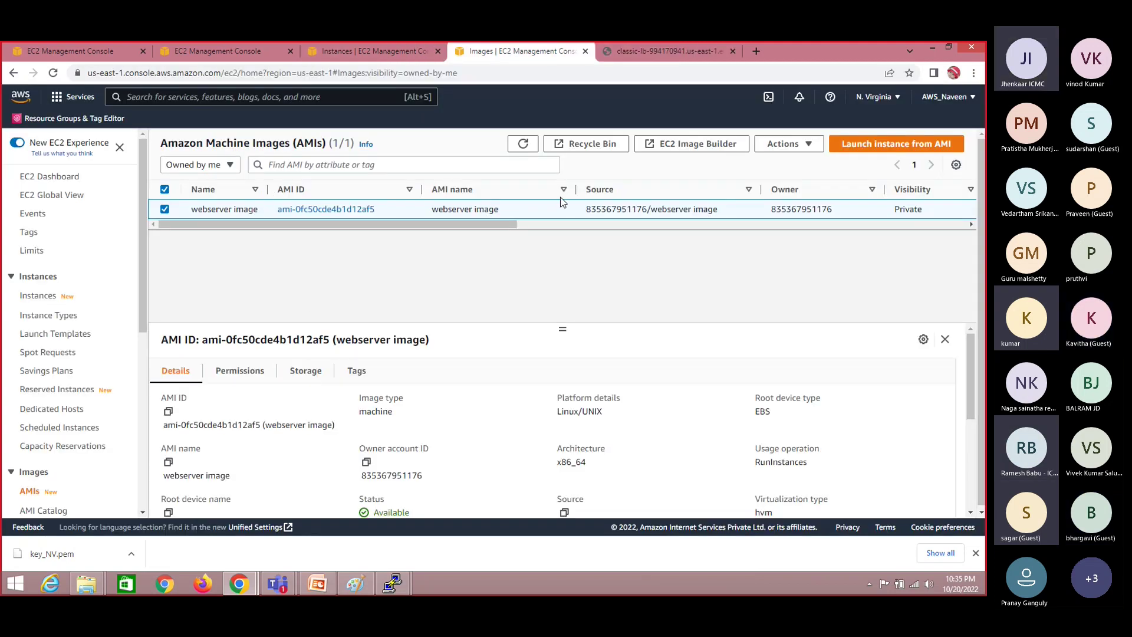
{"action": "left_click", "coordinate": [788, 144]}
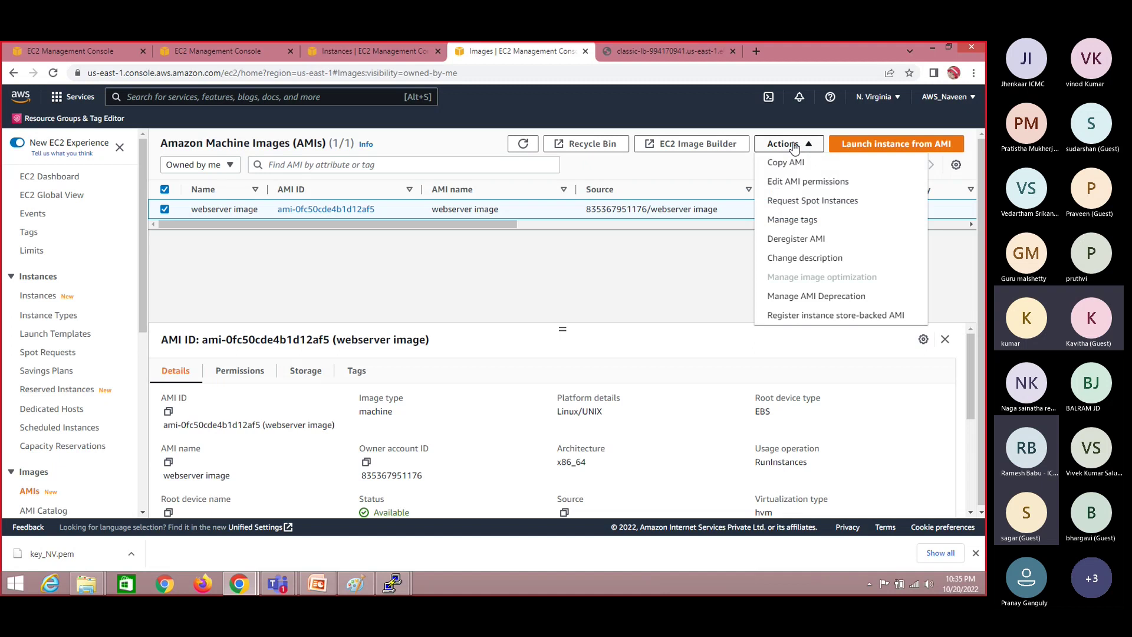
{"action": "left_click", "coordinate": [793, 239]}
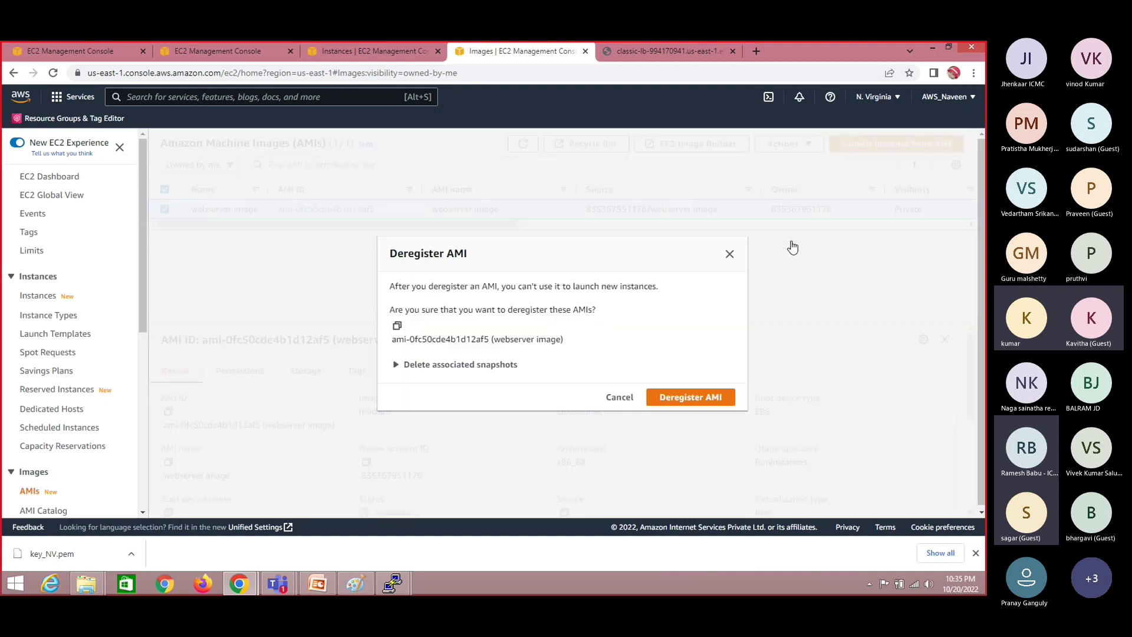
{"action": "left_click", "coordinate": [697, 399]}
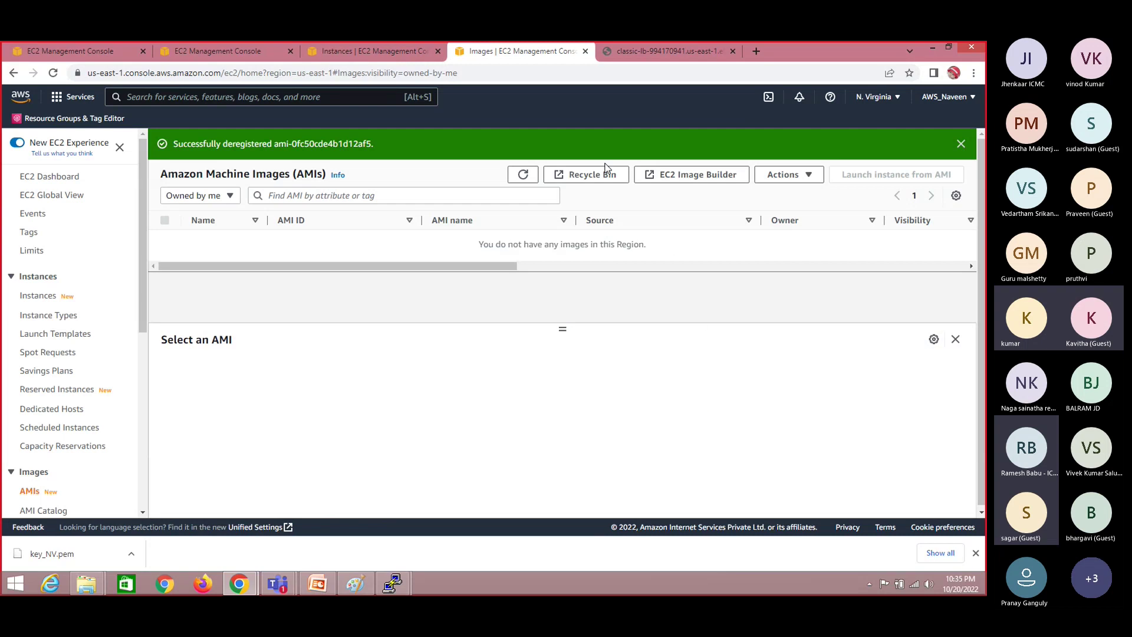
{"action": "left_click", "coordinate": [524, 176]}
{"action": "left_click", "coordinate": [524, 176]}
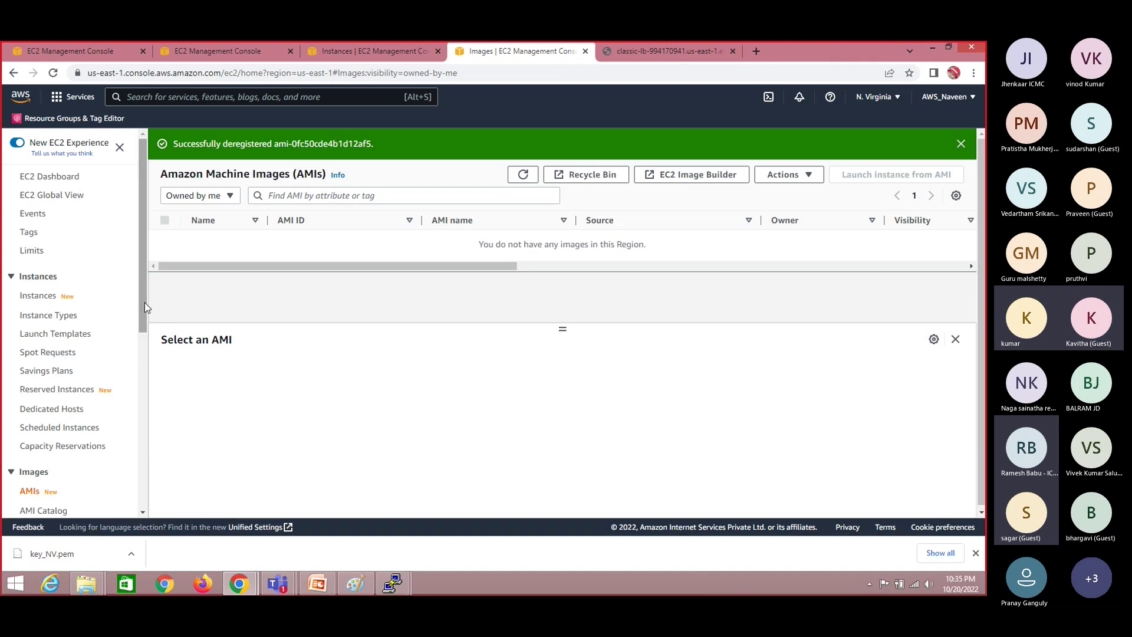
{"action": "left_click_drag", "start_coordinate": [144, 302], "coordinate": [143, 452]}
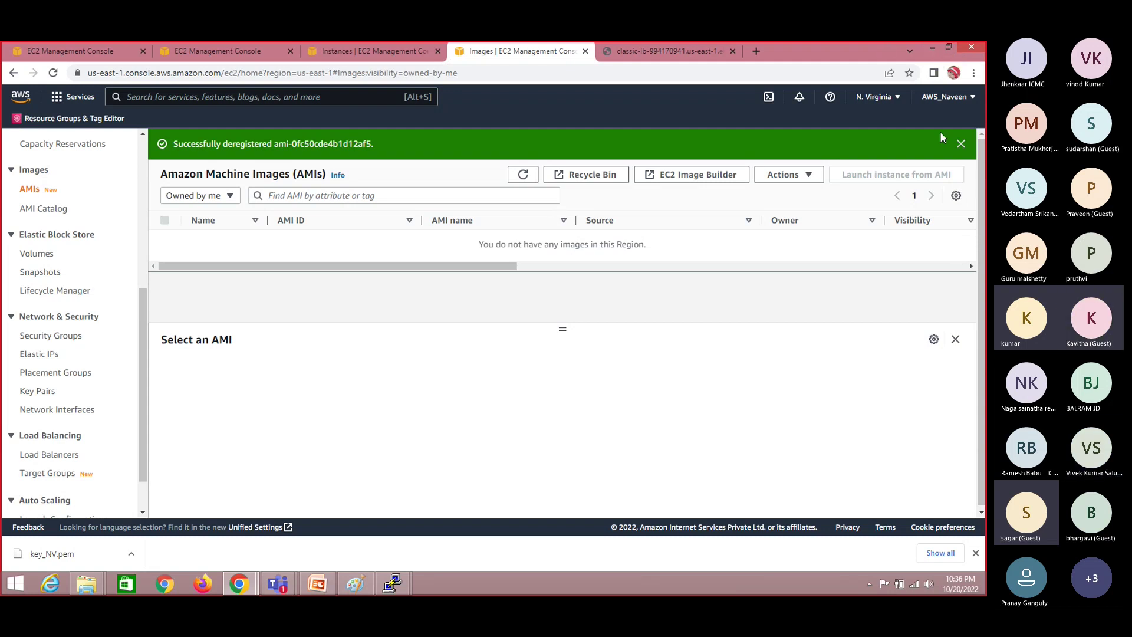
{"action": "left_click", "coordinate": [960, 144]}
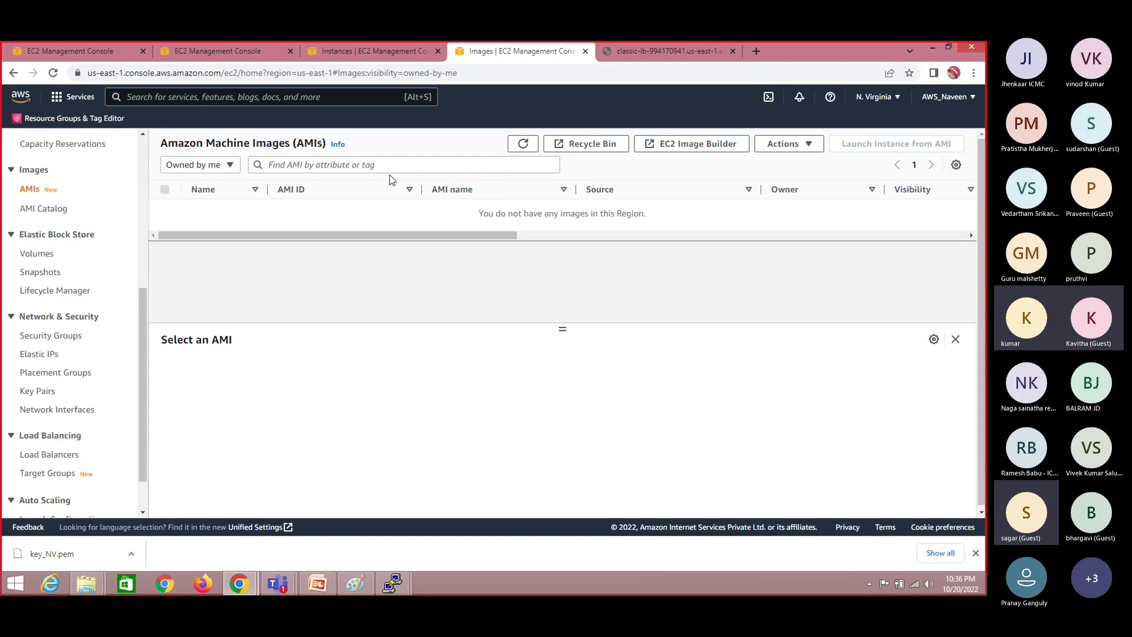
{"action": "left_click", "coordinate": [367, 163]}
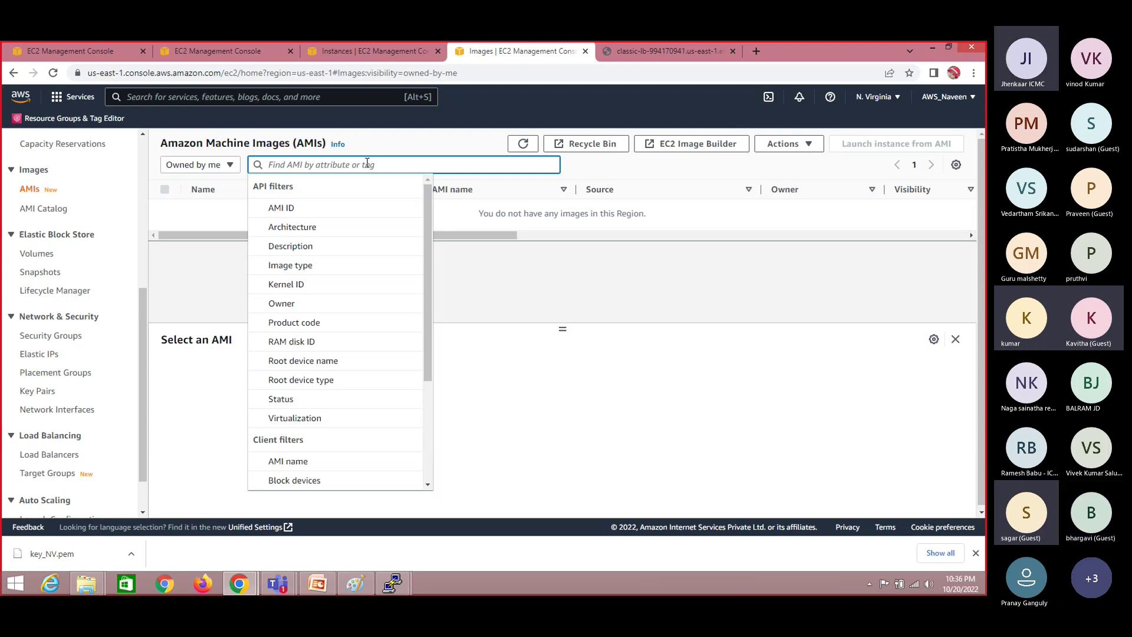
{"action": "left_click", "coordinate": [504, 286]}
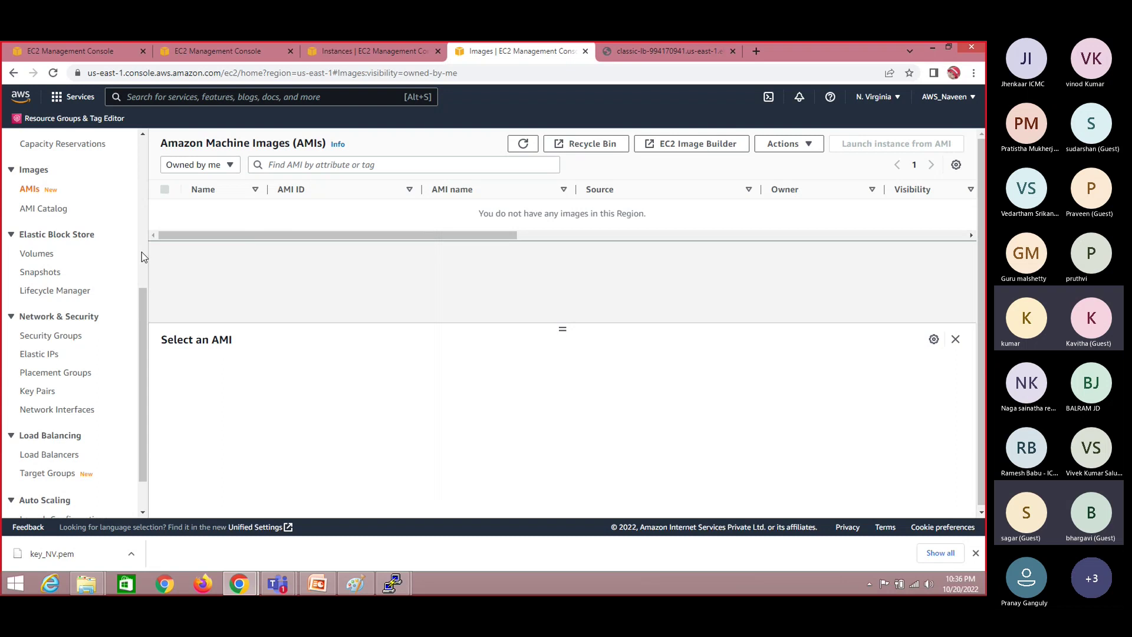
Delete the Classic-LB load balancer and confirm the deletion.
{"action": "left_click", "coordinate": [62, 455]}
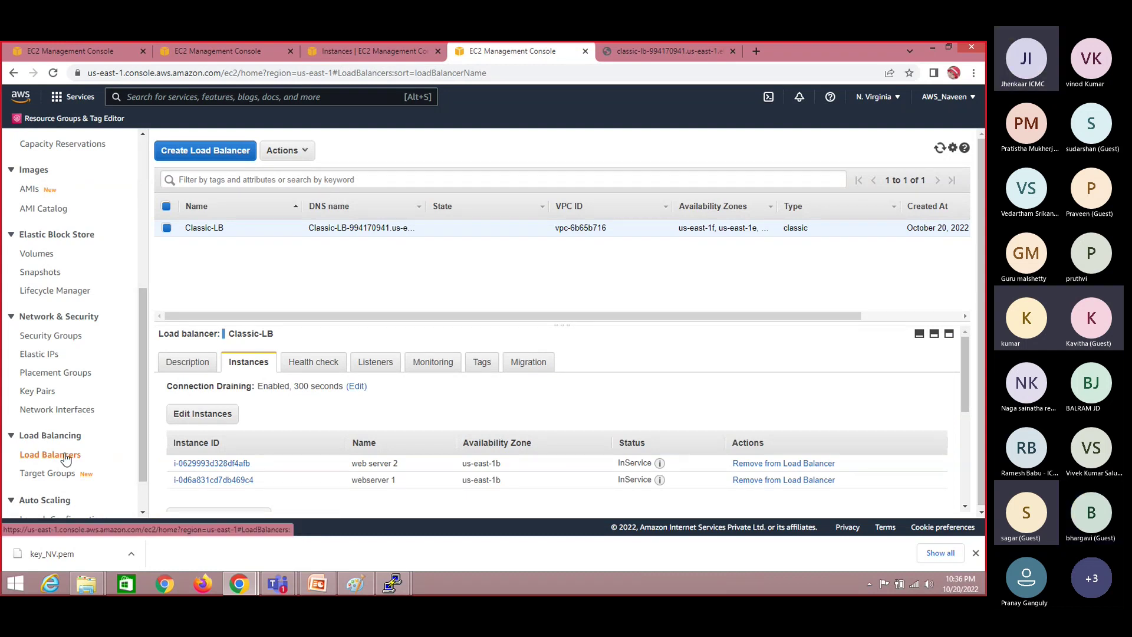
{"action": "left_click", "coordinate": [302, 147]}
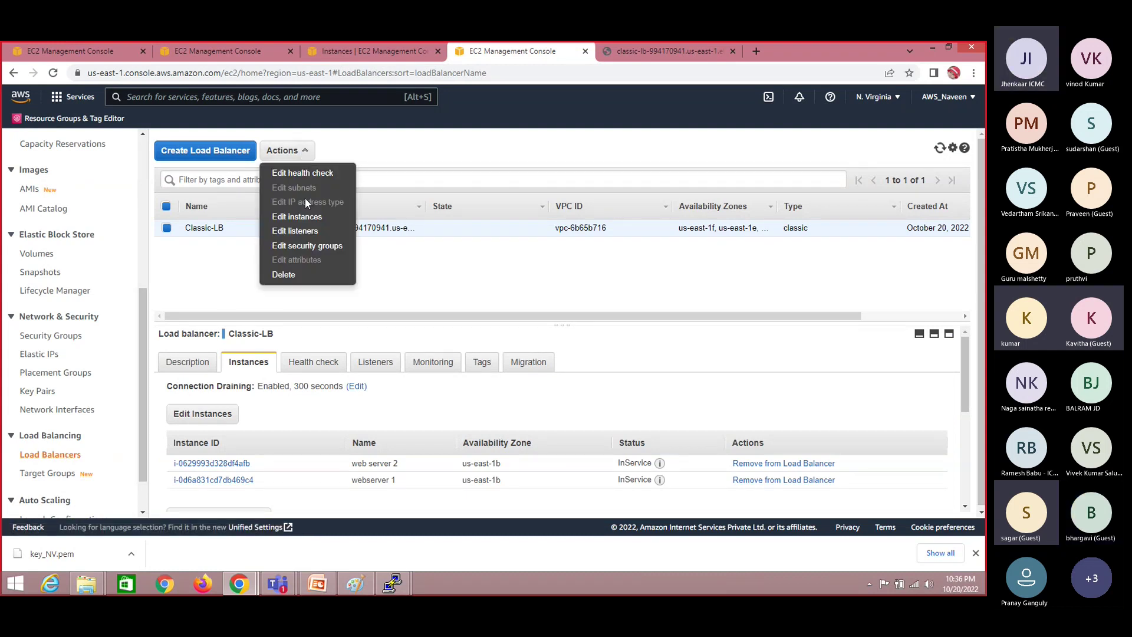
{"action": "left_click", "coordinate": [292, 272]}
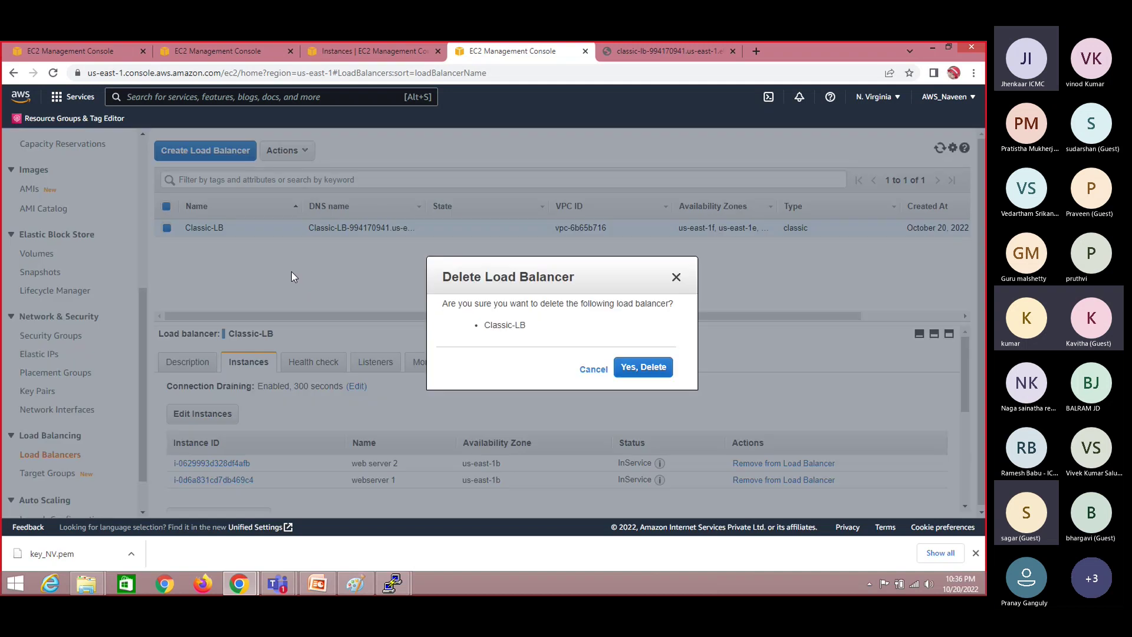
{"action": "left_click", "coordinate": [643, 367]}
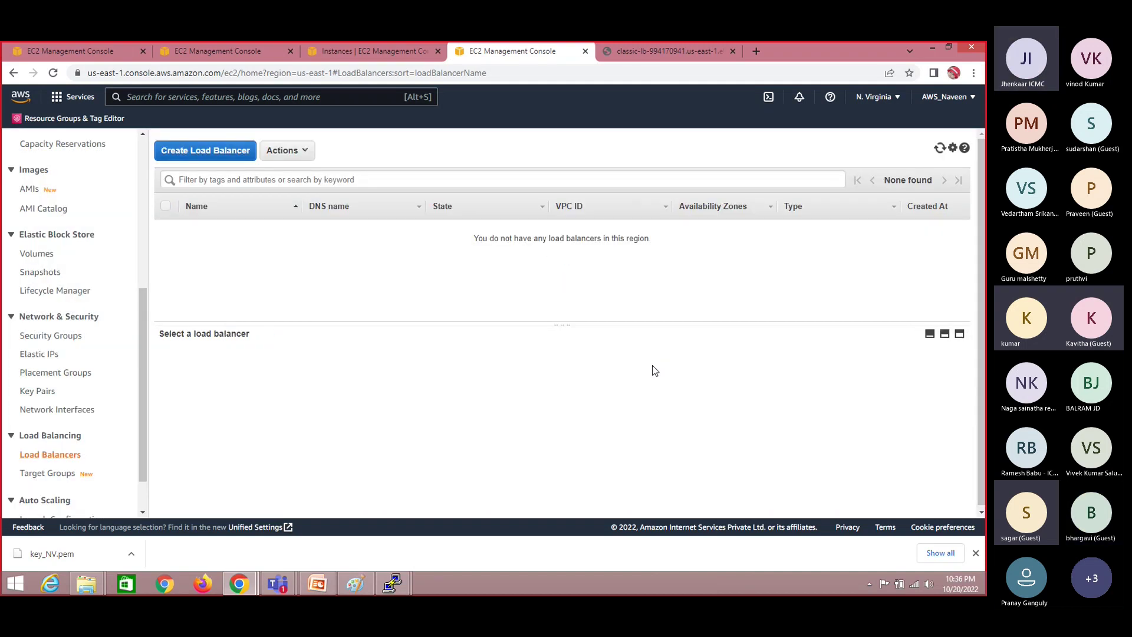
Terminate both instances, web server 2 and webserver 1, then refresh the instance list and dismiss the notification.
{"action": "left_click", "coordinate": [142, 172]}
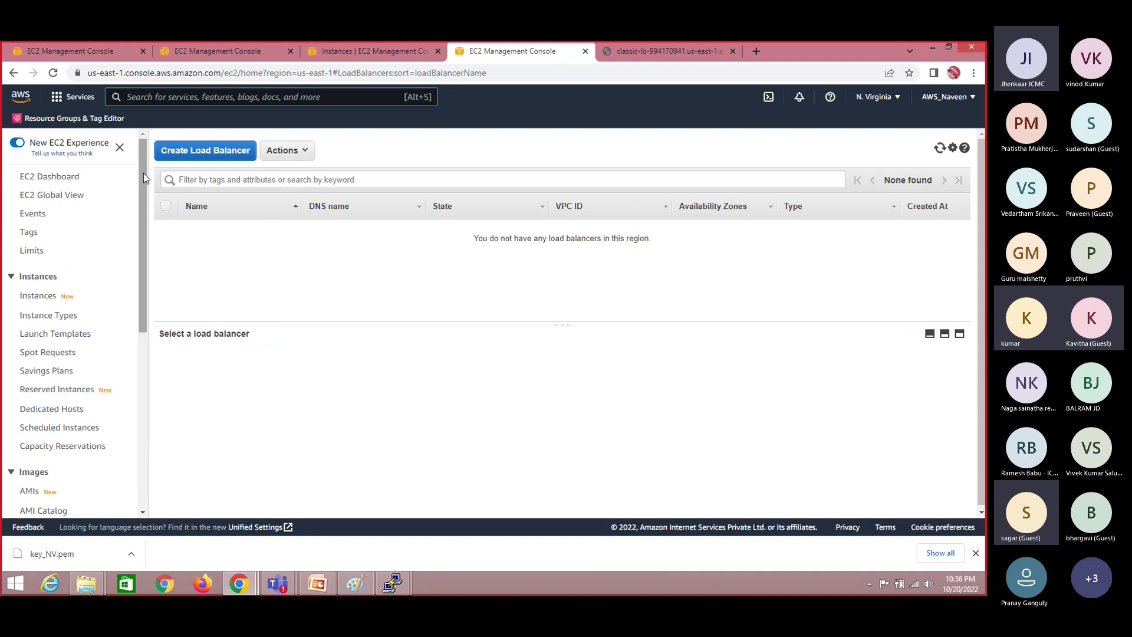
{"action": "left_click", "coordinate": [51, 295]}
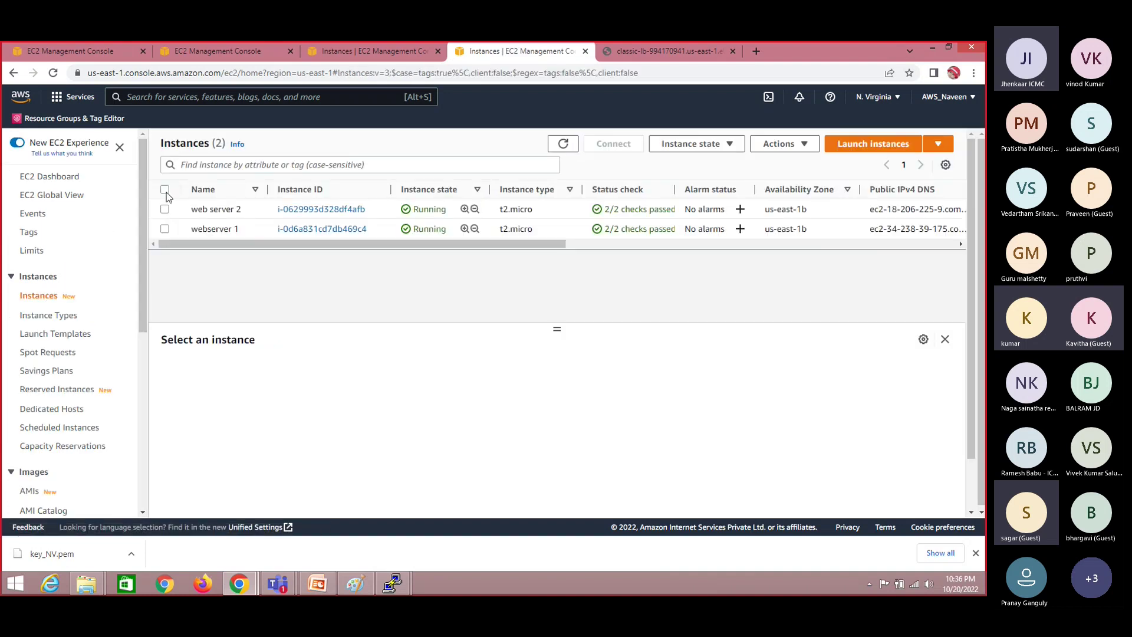
{"action": "left_click", "coordinate": [165, 190]}
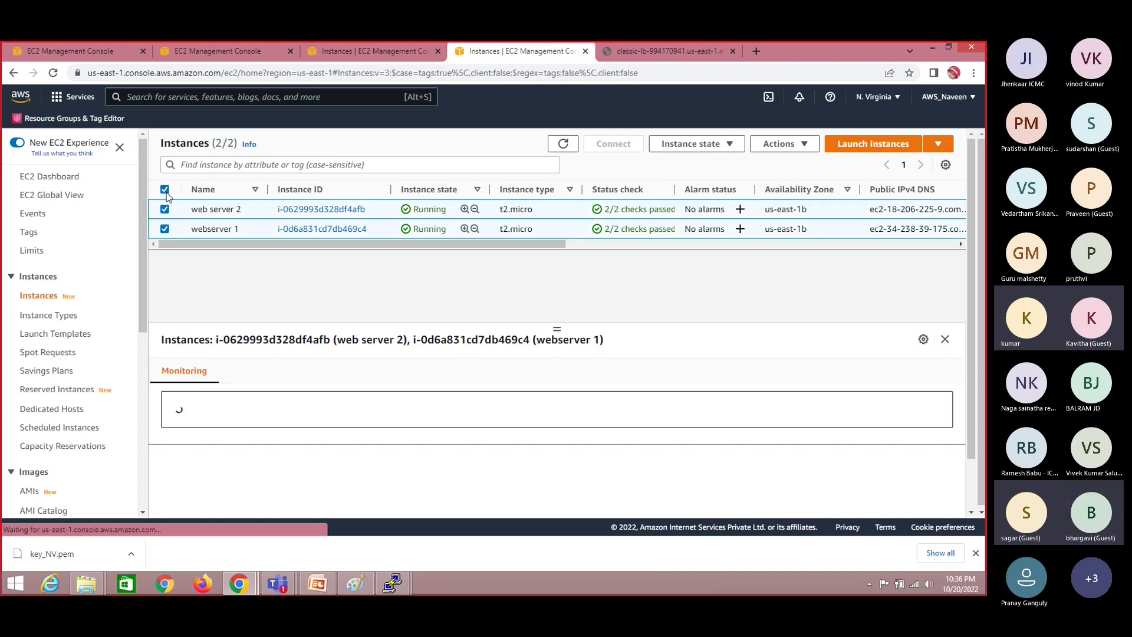
{"action": "left_click", "coordinate": [794, 147]}
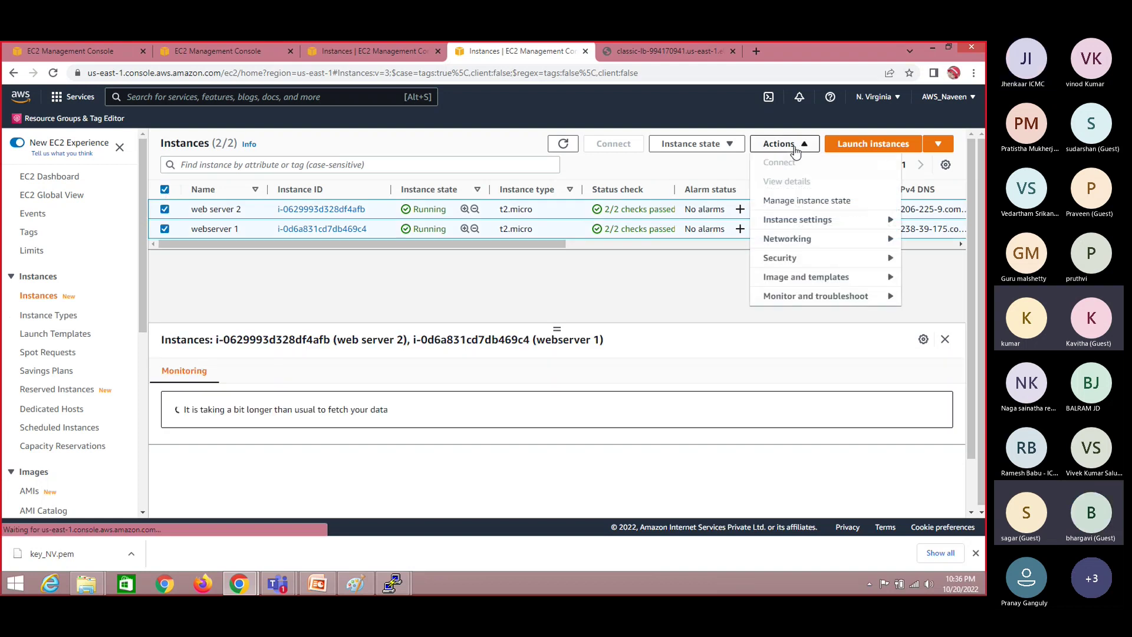
{"action": "left_click", "coordinate": [724, 146]}
{"action": "left_click", "coordinate": [724, 146]}
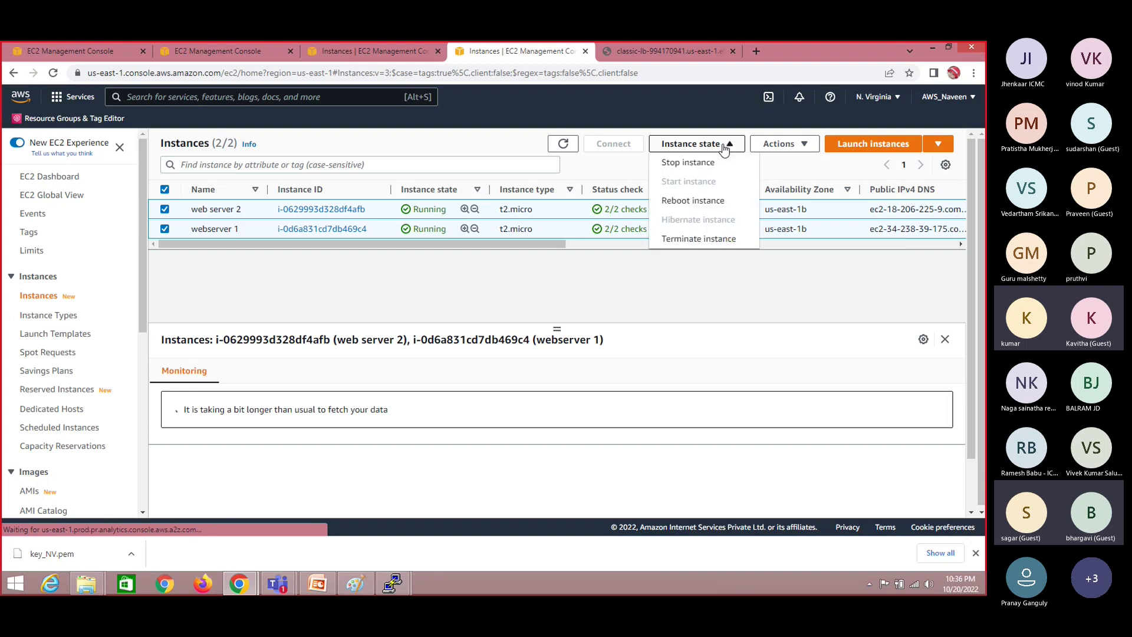
{"action": "left_click", "coordinate": [693, 238]}
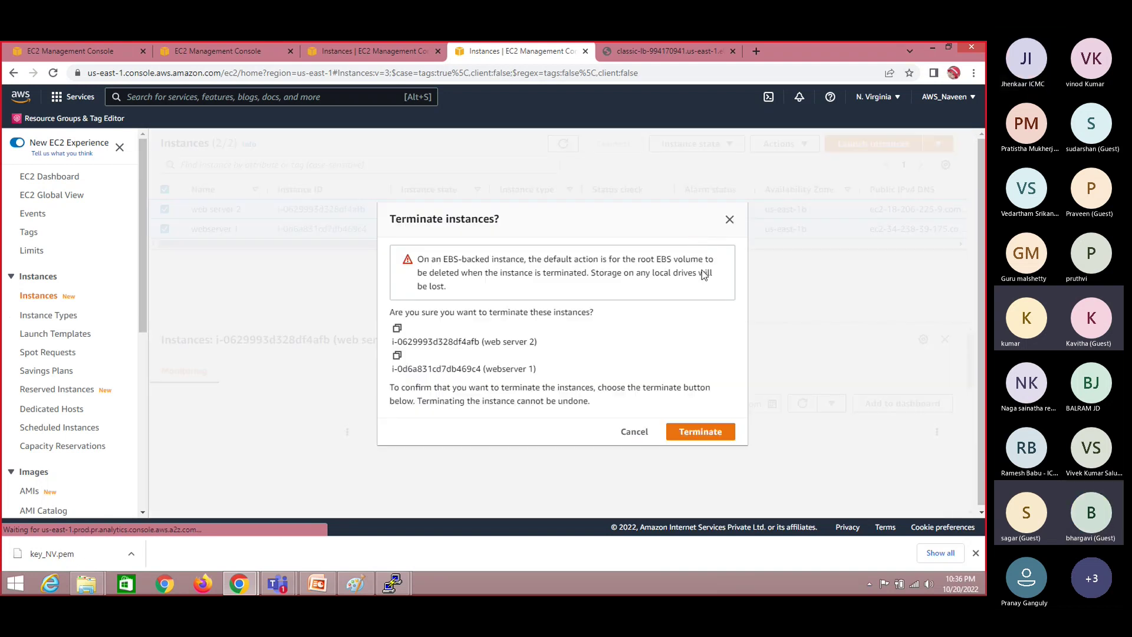
{"action": "left_click", "coordinate": [706, 434]}
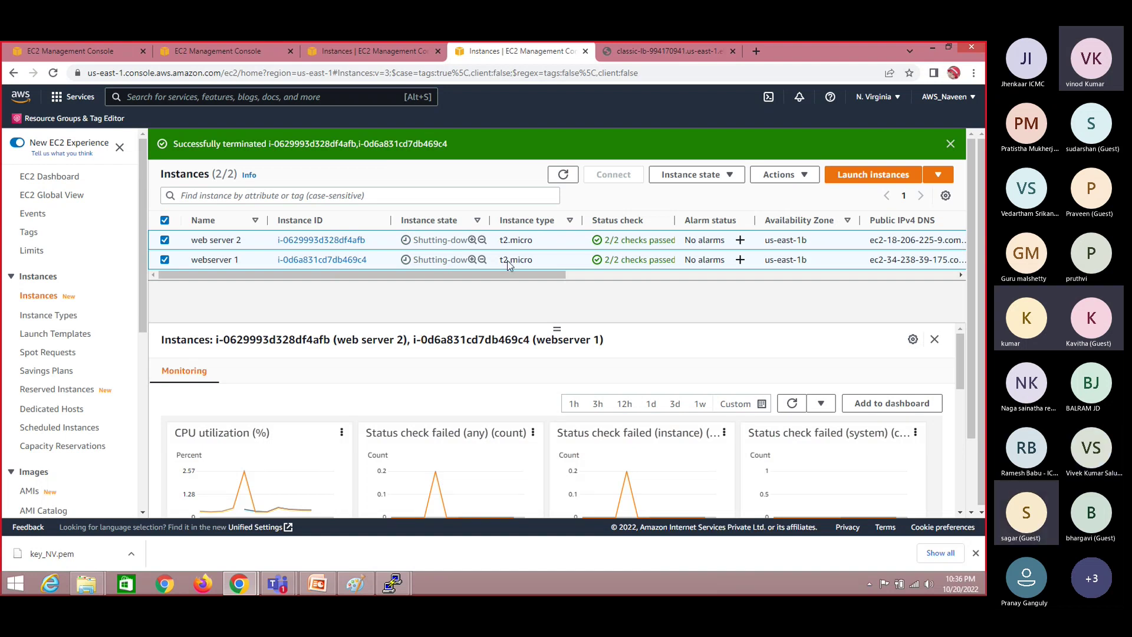
{"action": "left_click", "coordinate": [564, 174]}
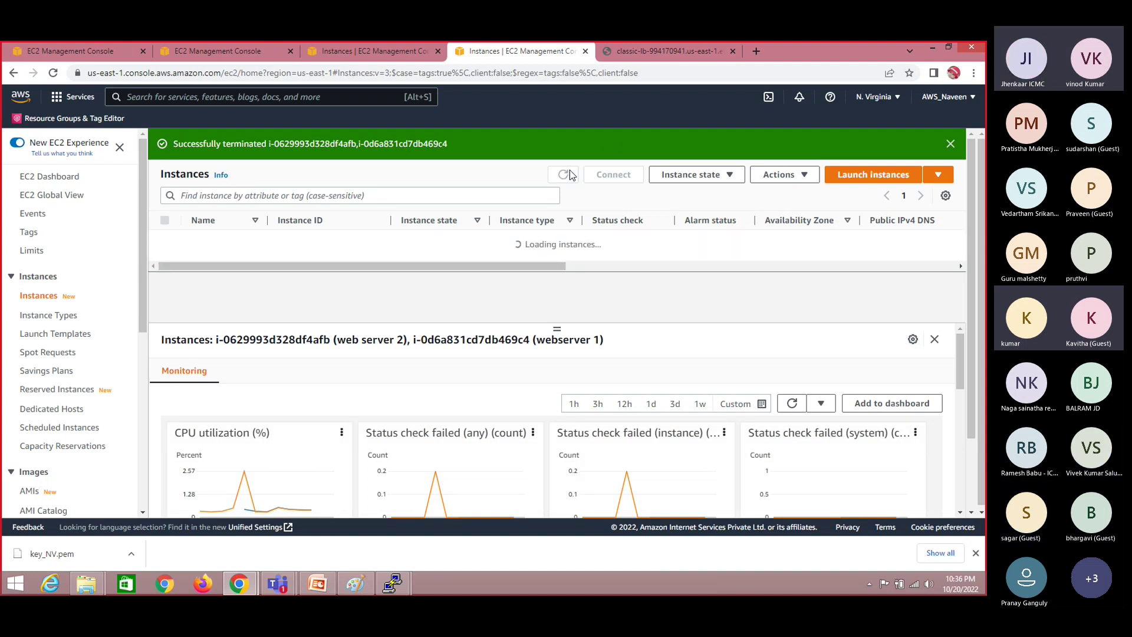
{"action": "left_click", "coordinate": [950, 146]}
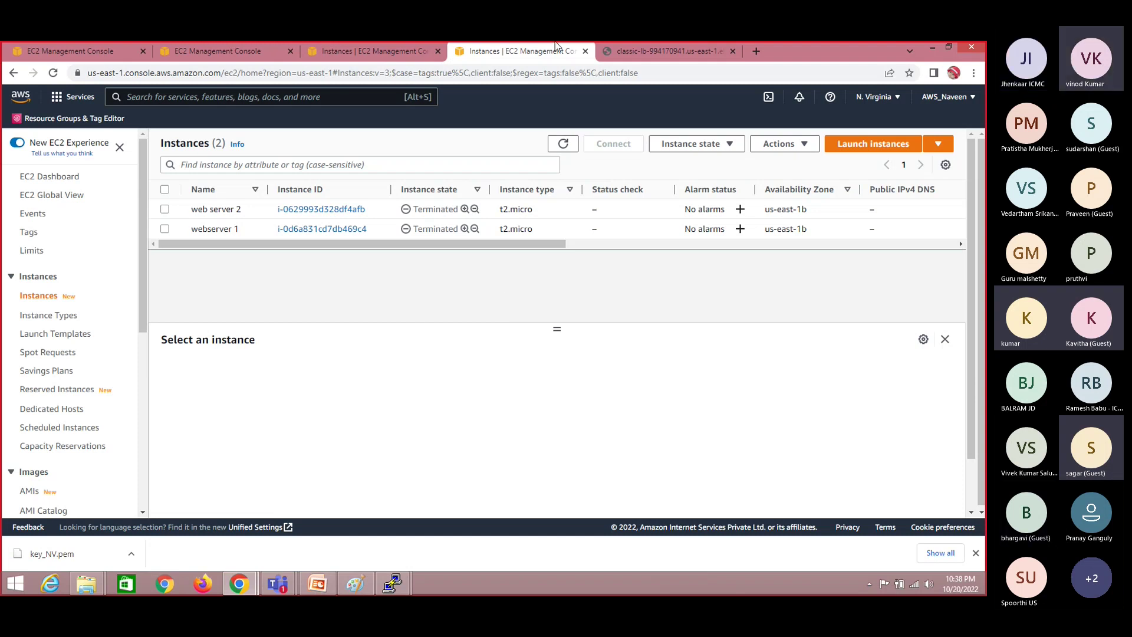
Stop presenting the screen in the Teams meeting.
{"action": "mouse_move", "coordinate": [554, 44]}
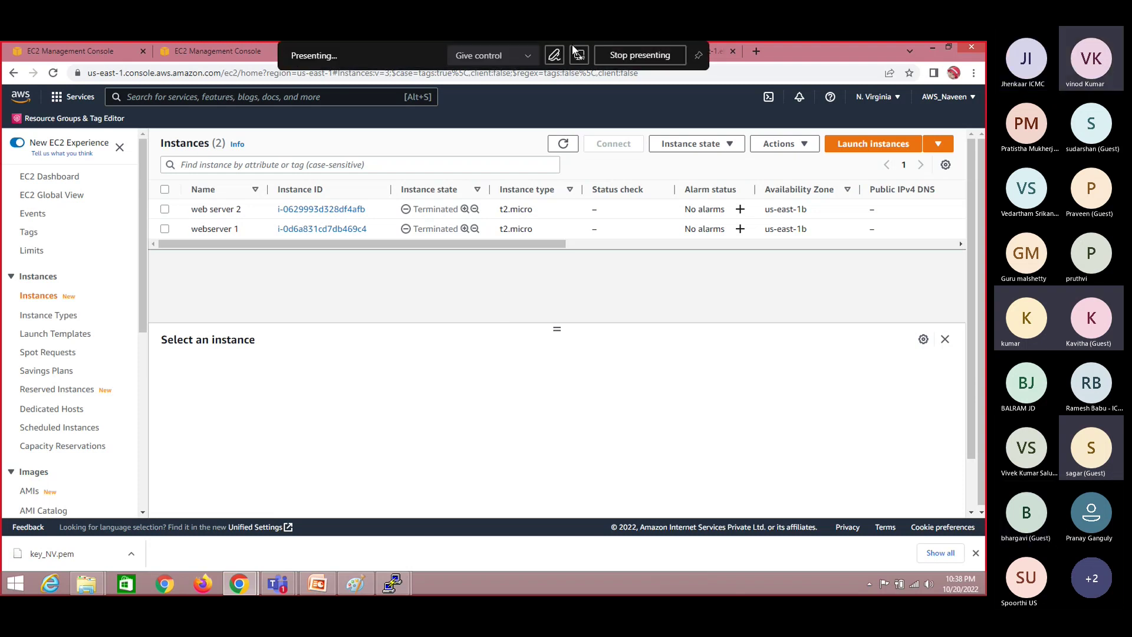
{"action": "left_click", "coordinate": [647, 53]}
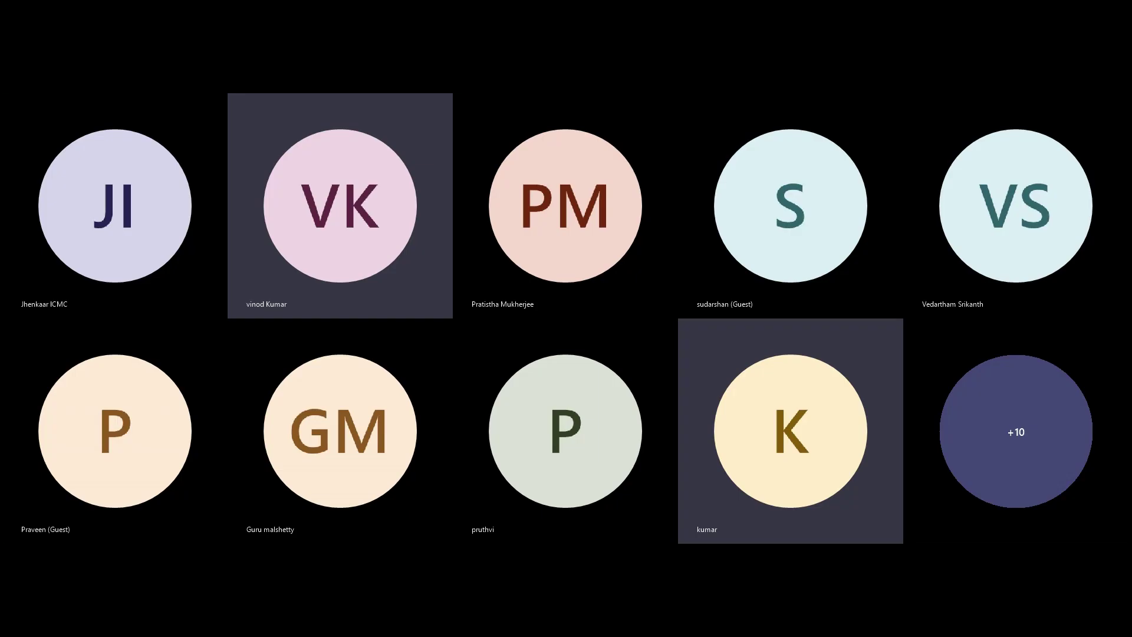